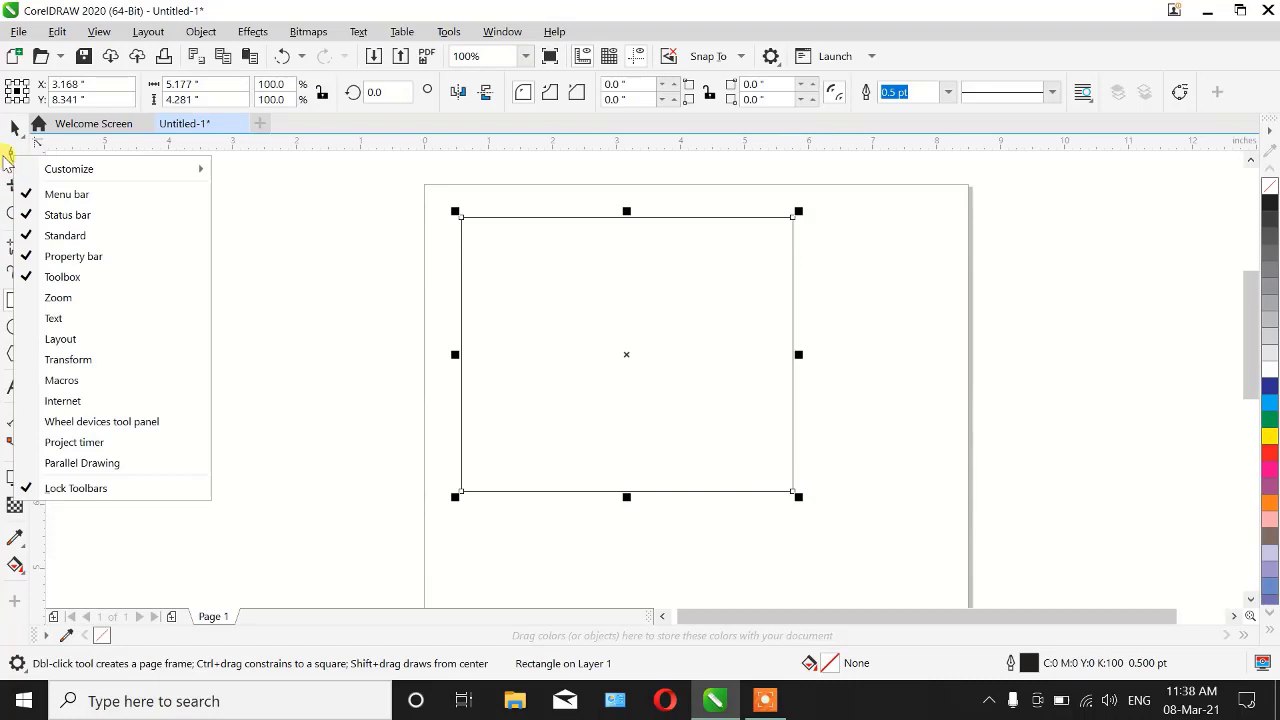
Step: Activate the Smooth tool with a nib size of 1.0 inch and a rate of 100
left_click(14, 160)
left_click(20, 162)
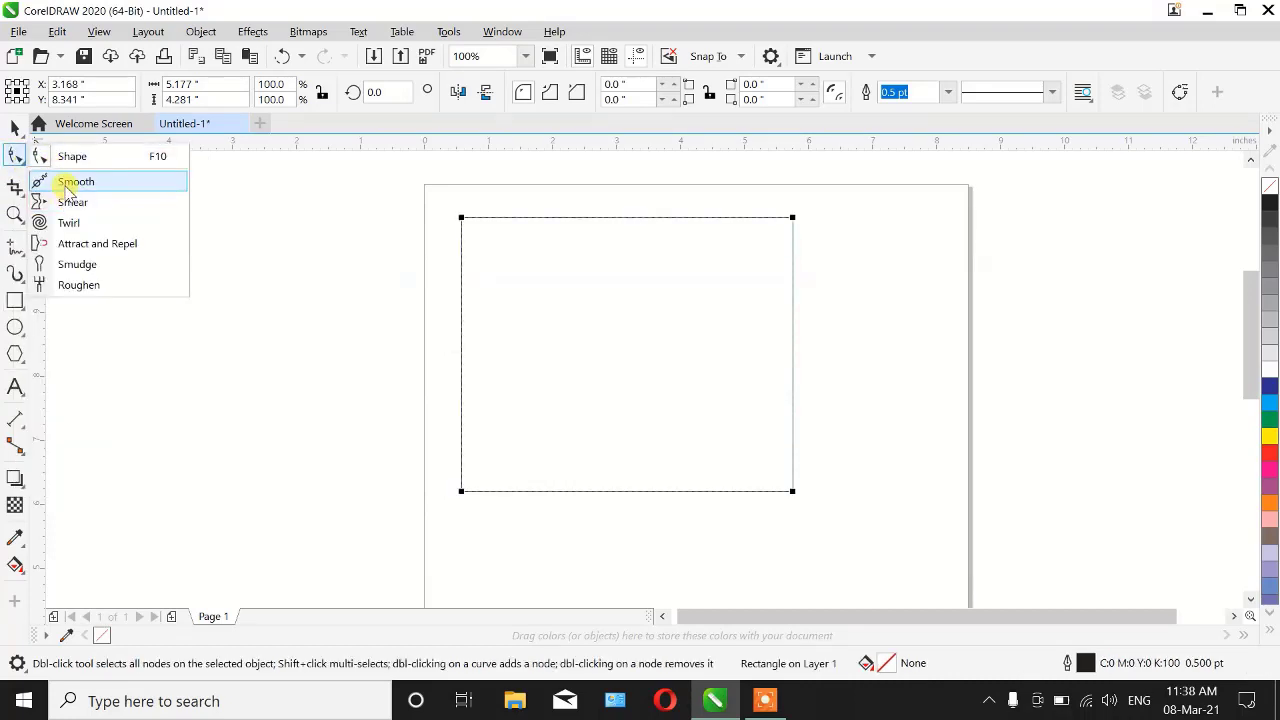
left_click(68, 185)
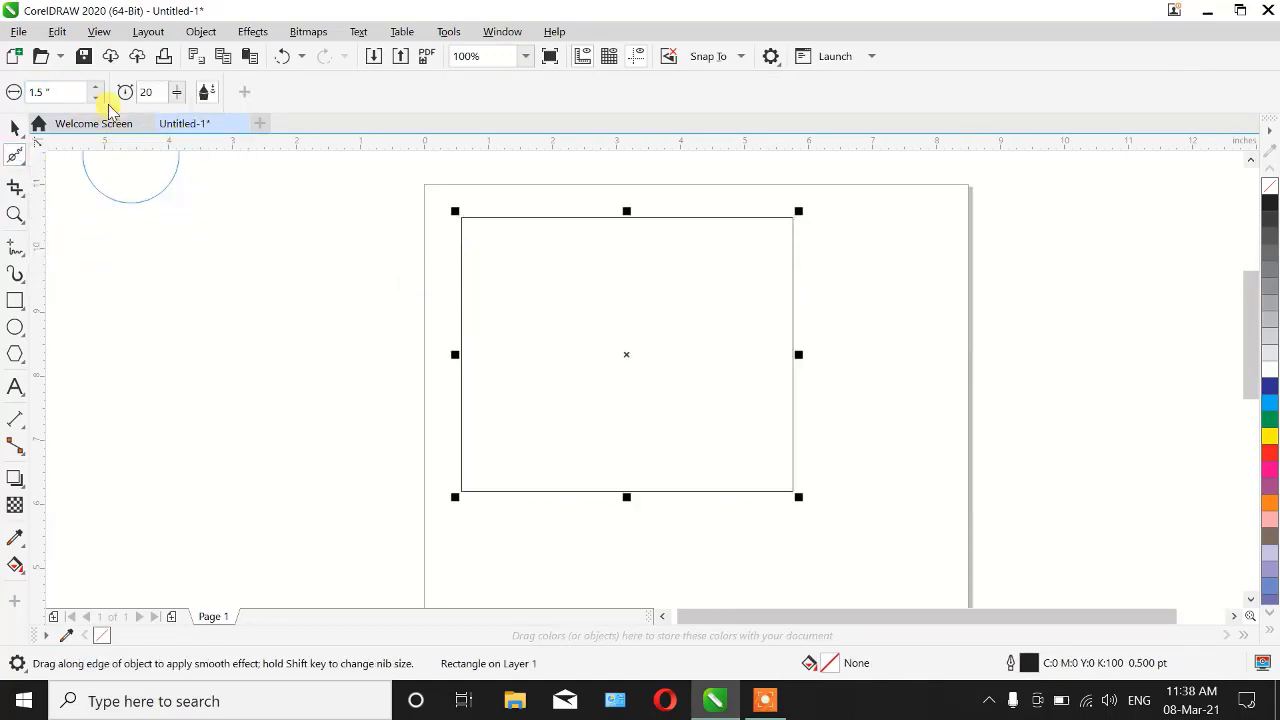
left_click_drag(76, 91, 30, 91)
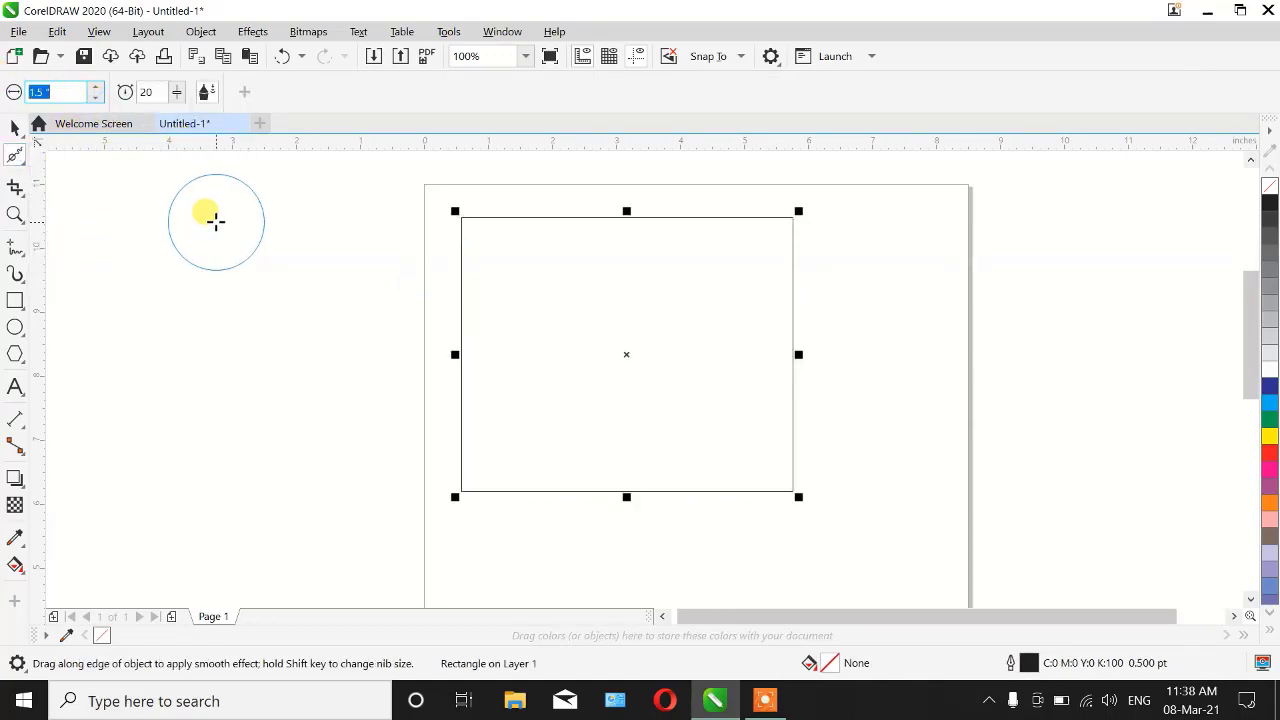
type("1")
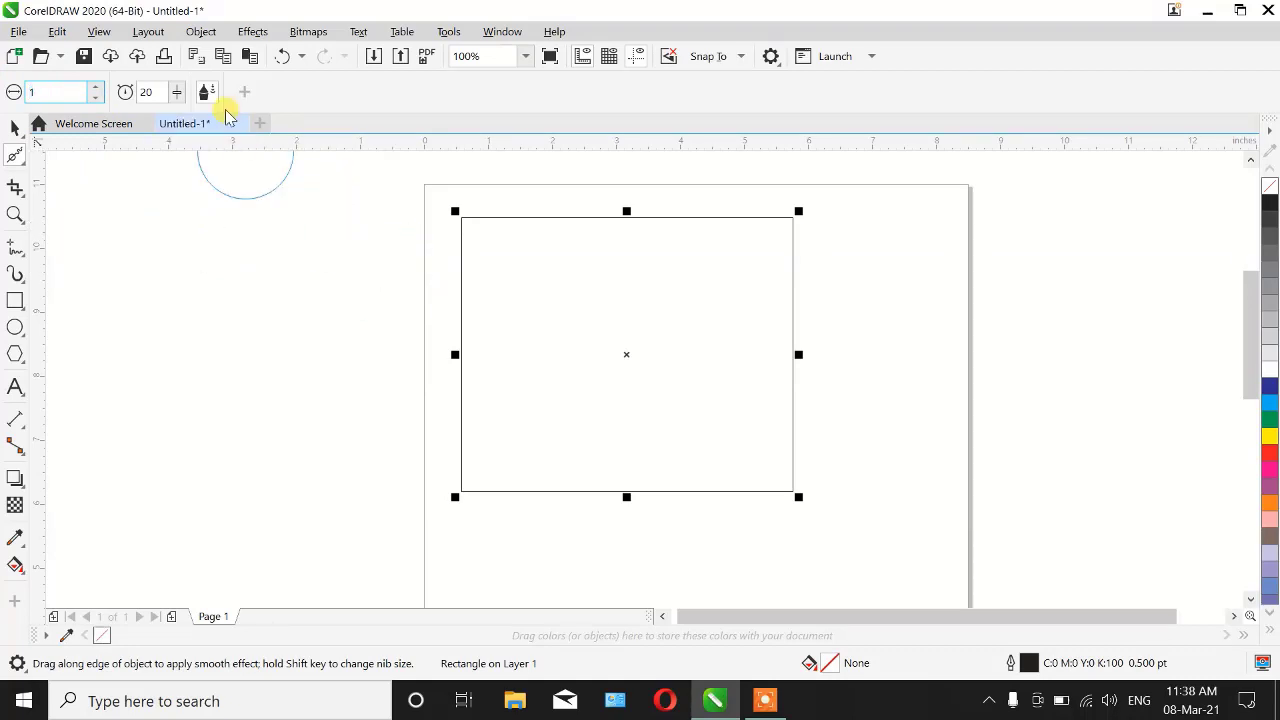
left_click(175, 92)
left_click(176, 88)
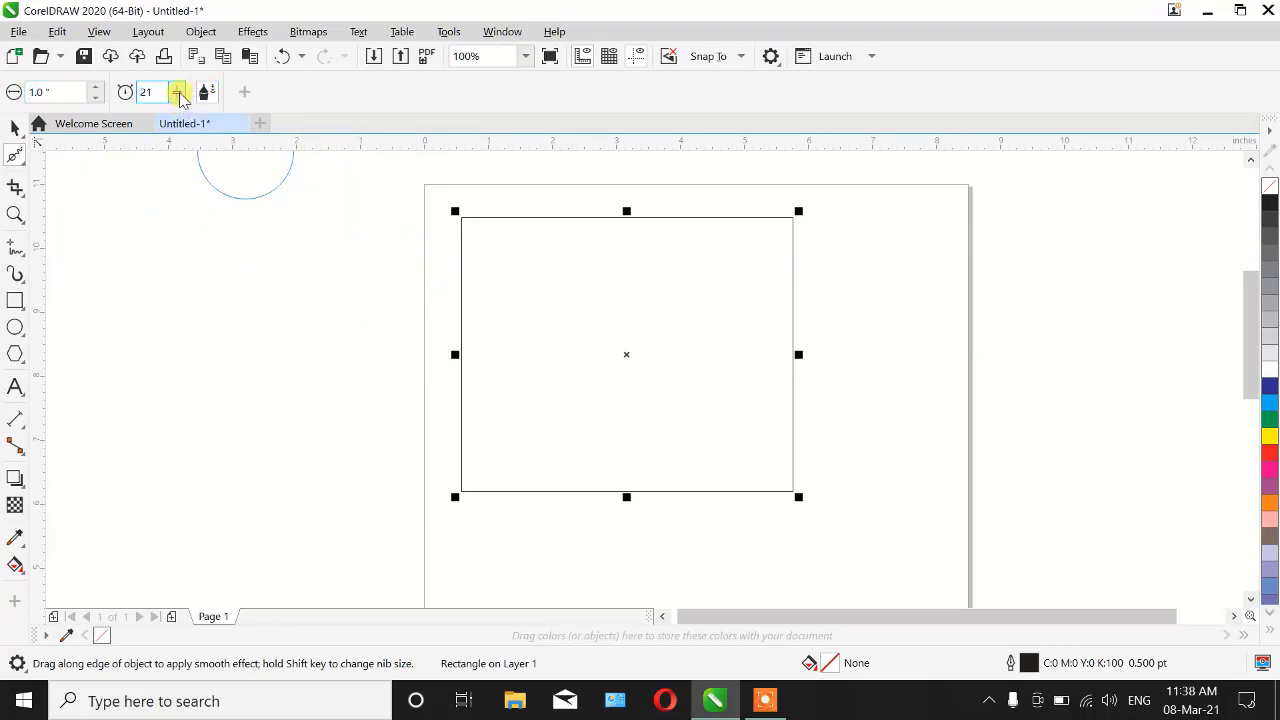
left_click(179, 93)
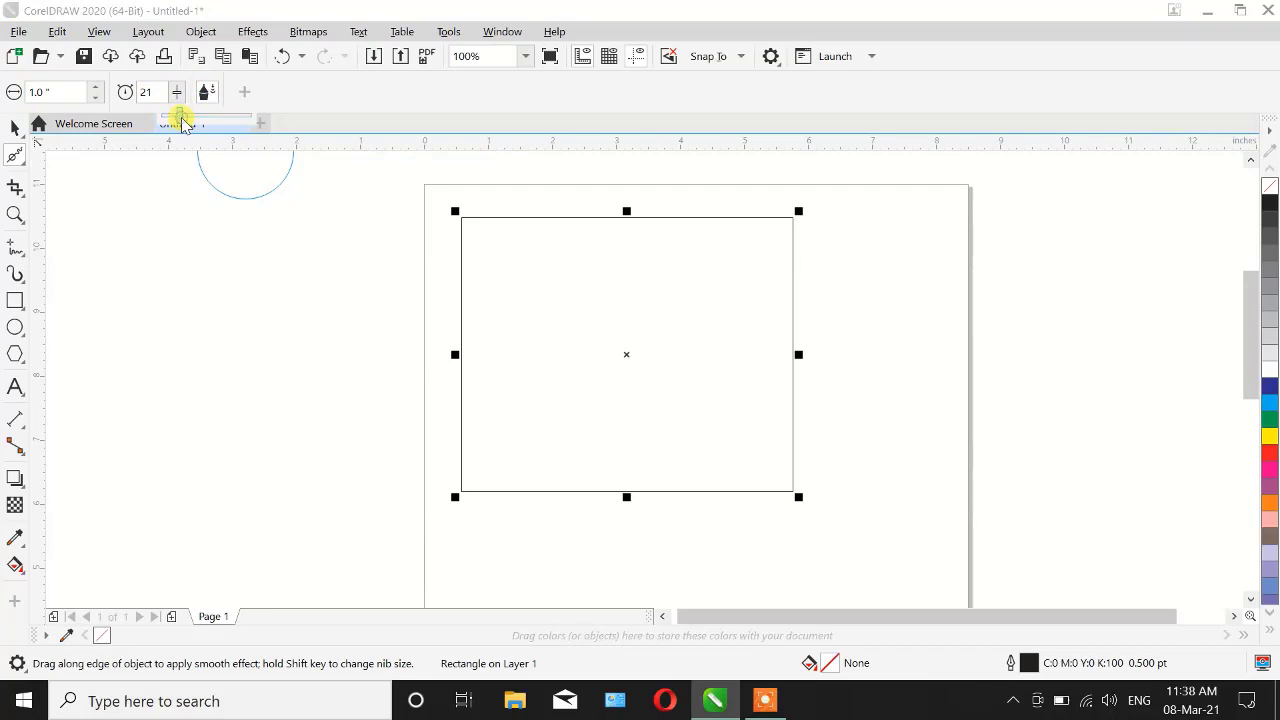
left_click_drag(181, 119, 254, 125)
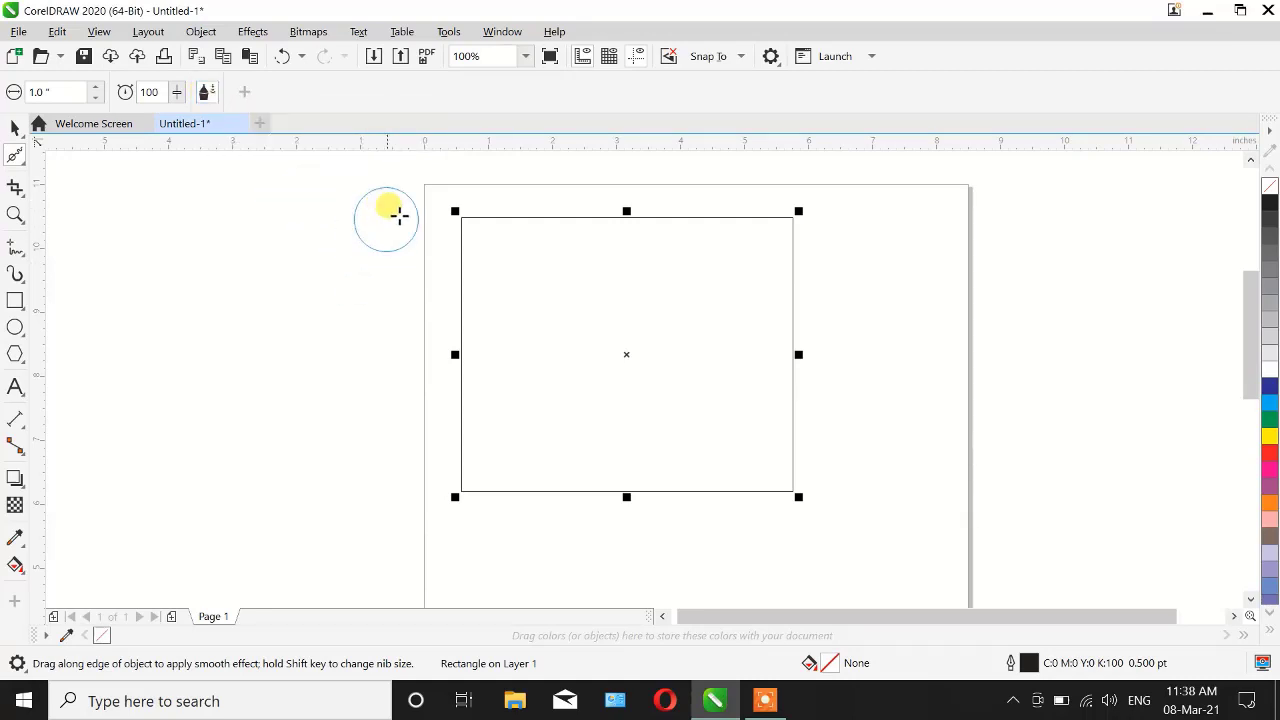
Step: Smooth the rectangle's upper-left corner into a curve with the Smooth tool
scroll(447, 207, "up", 2)
scroll(455, 220, "up", 1)
scroll(465, 225, "down", 2)
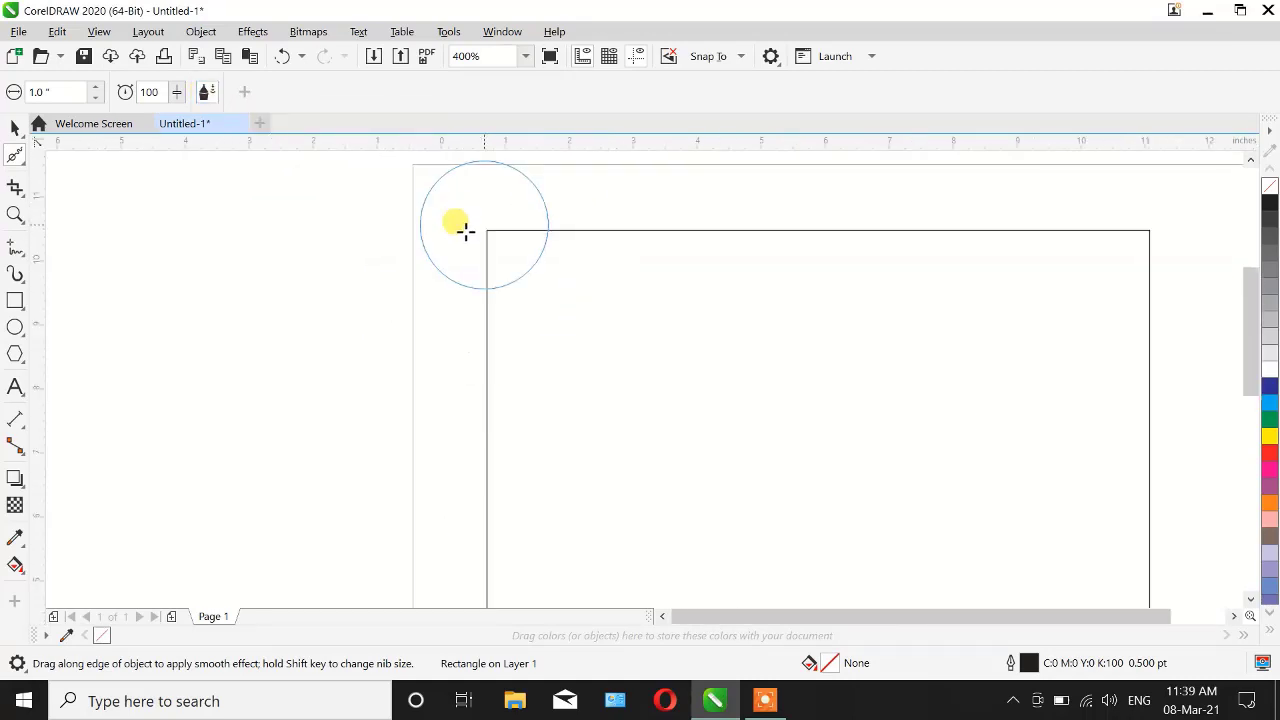
scroll(470, 225, "up", 2)
scroll(478, 227, "up", 4)
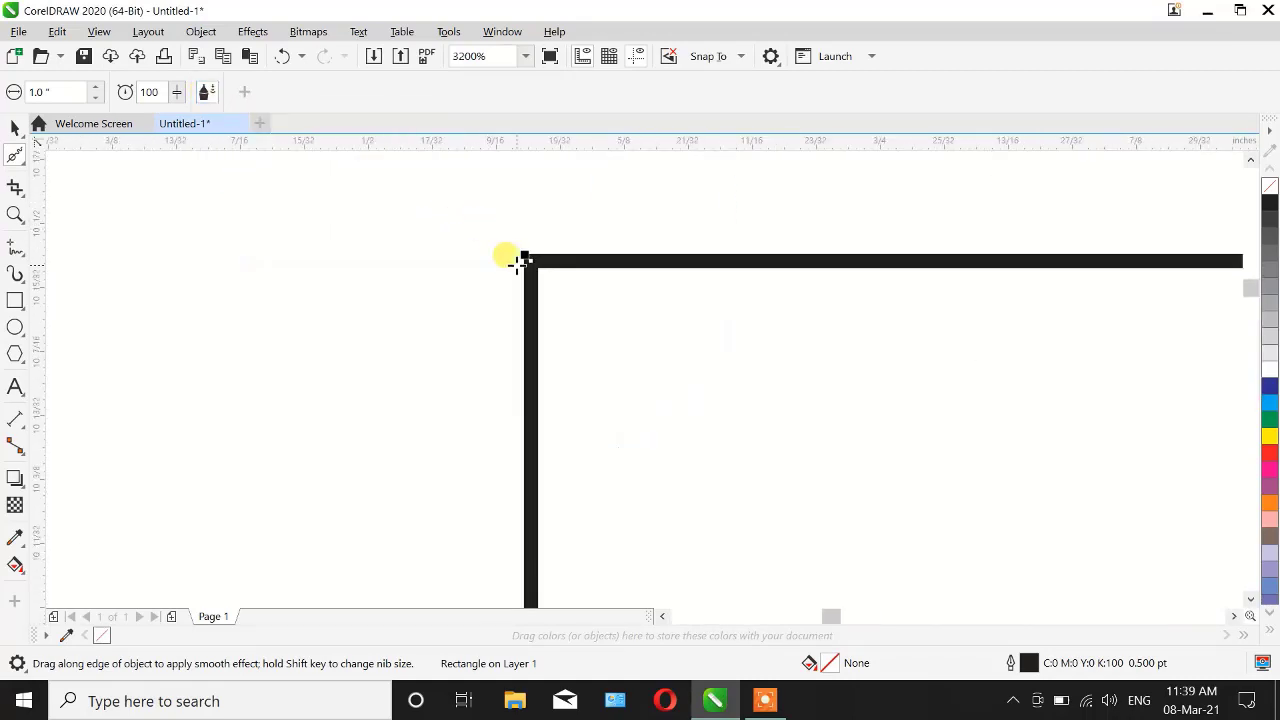
scroll(522, 260, "down", 3)
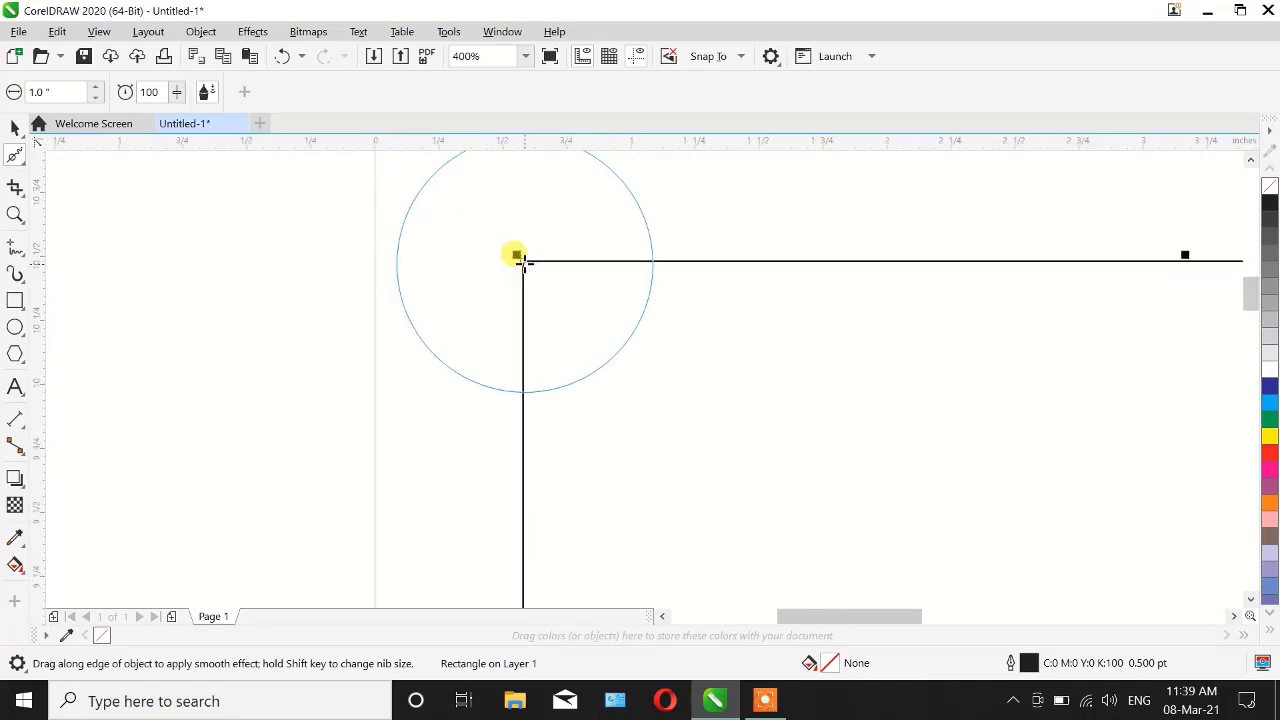
left_click_drag(524, 263, 524, 264)
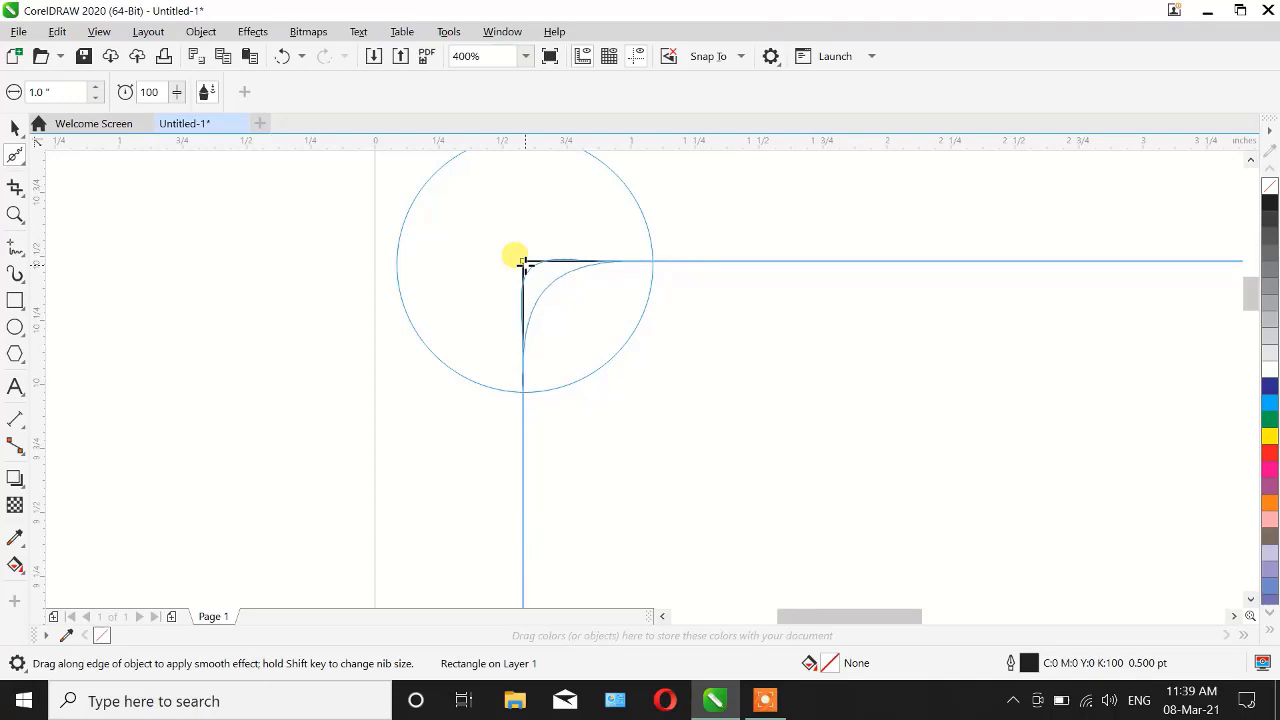
left_click_drag(522, 262, 525, 265)
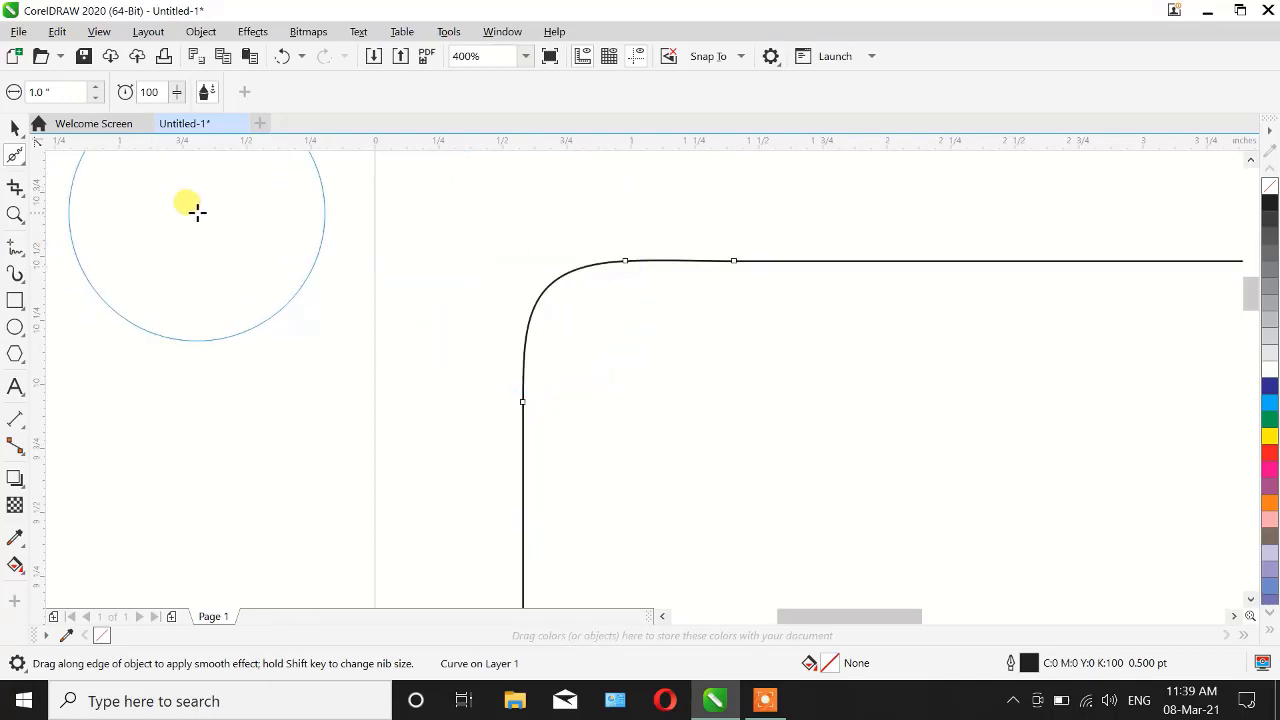
Step: Smooth the rectangle's lower-right corner into a matching curve
scroll(323, 266, "down", 3)
scroll(515, 424, "up", 3)
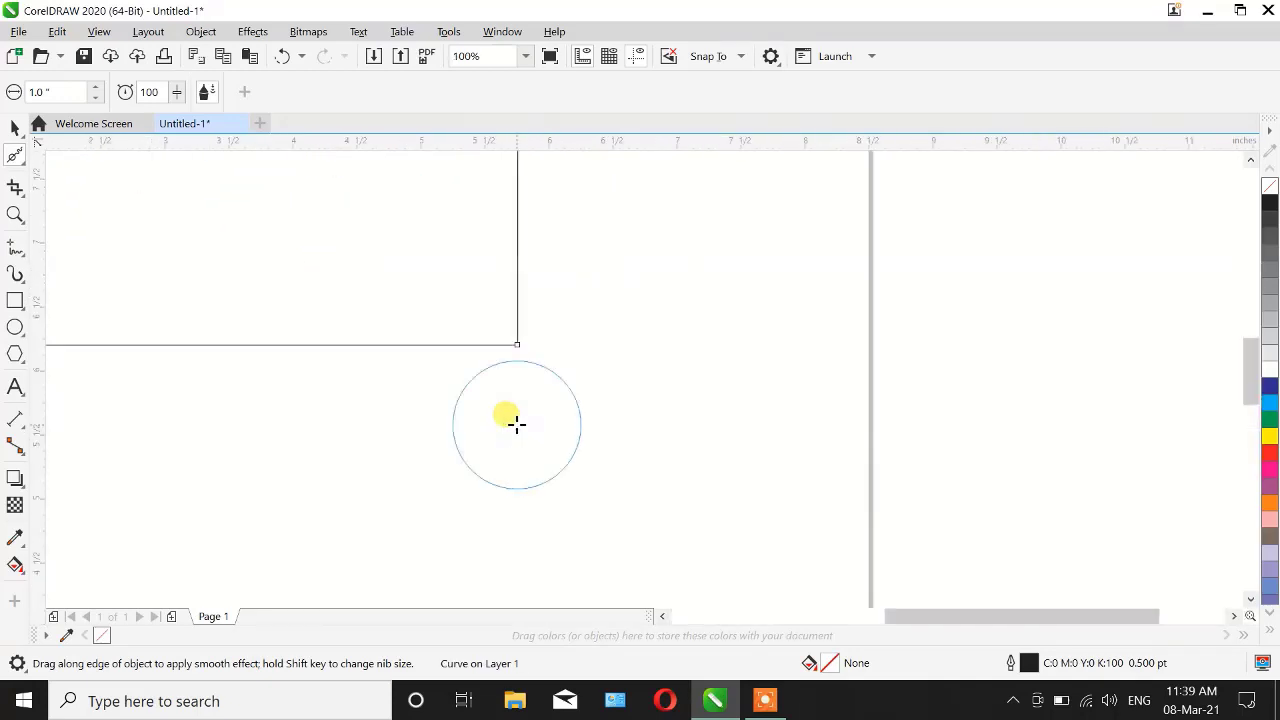
left_click_drag(516, 260, 517, 261)
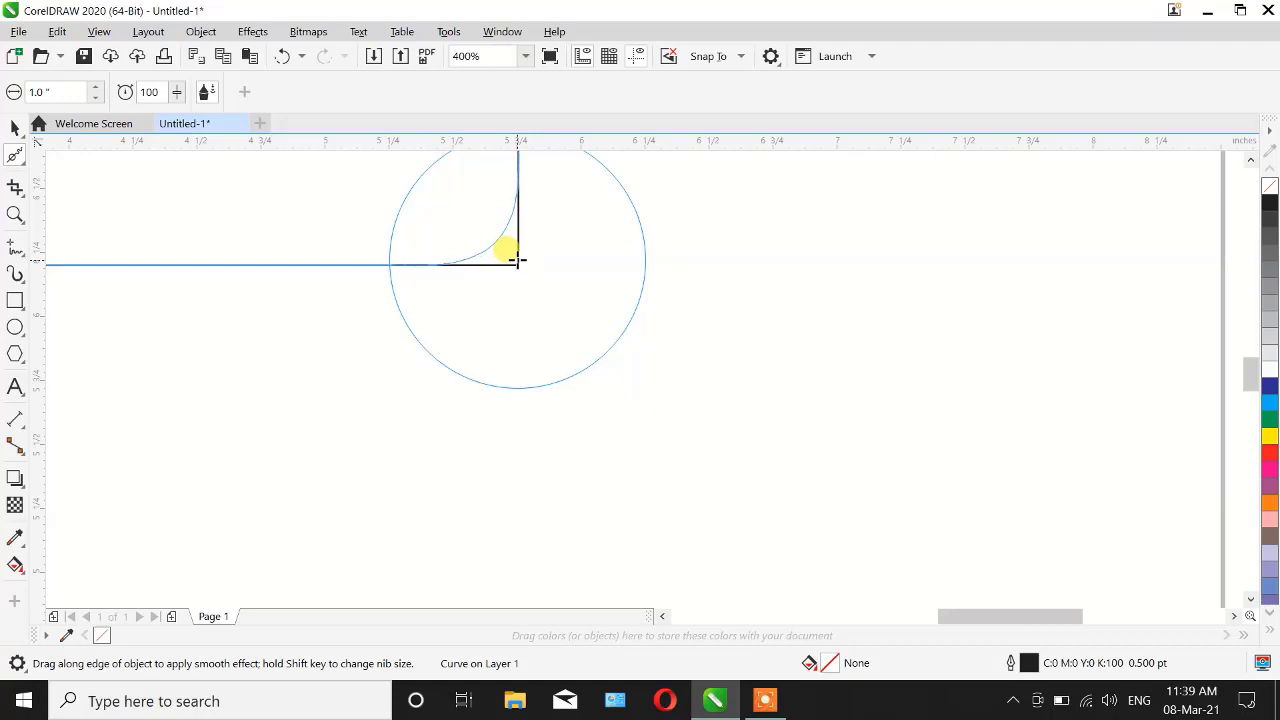
left_click_drag(517, 261, 477, 214)
scroll(646, 423, "down", 4)
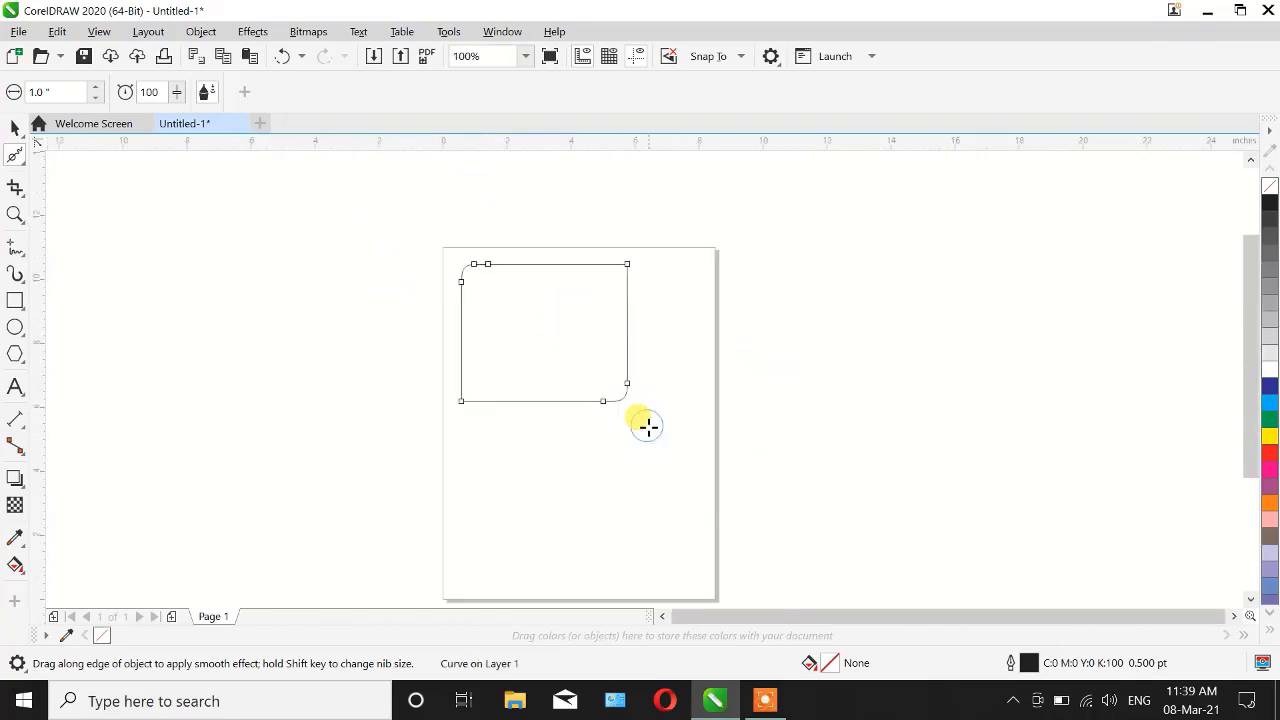
scroll(648, 424, "up", 1)
scroll(600, 334, "up", 1)
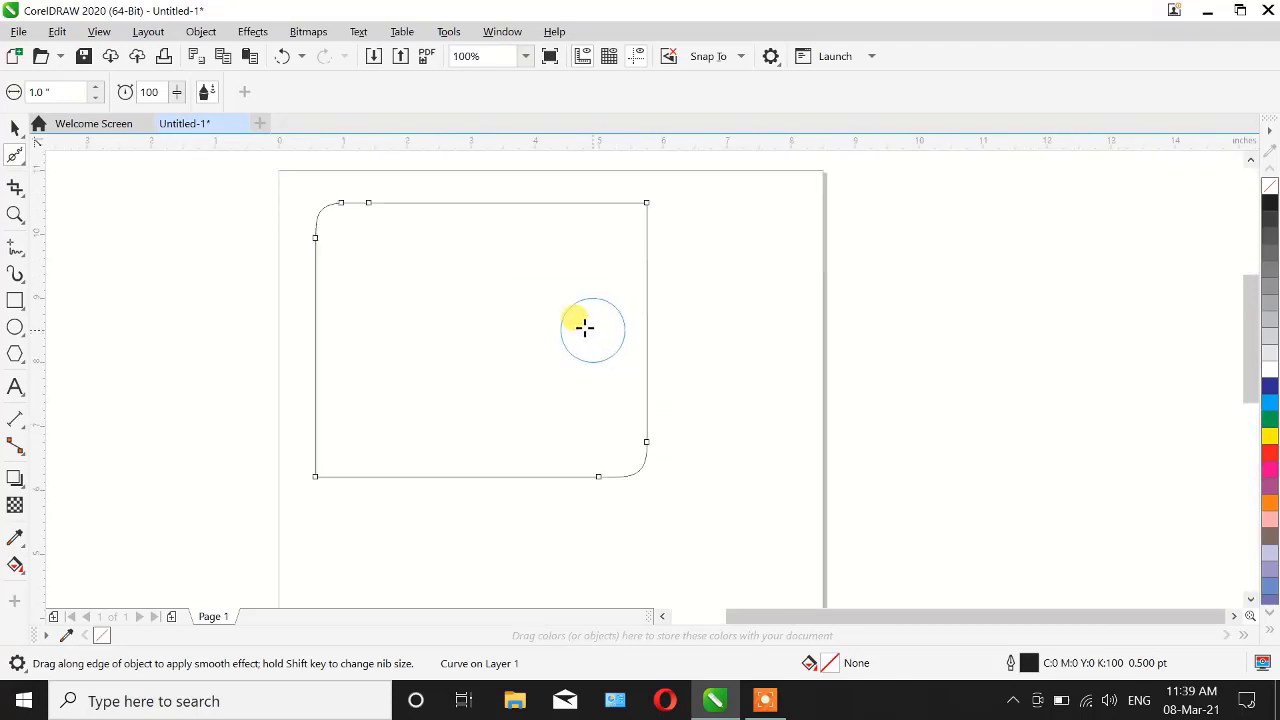
Step: Deselect the smoothed shape and draw a second rectangle beside the page, about 9.75 by 5.56 inches
left_click(15, 127)
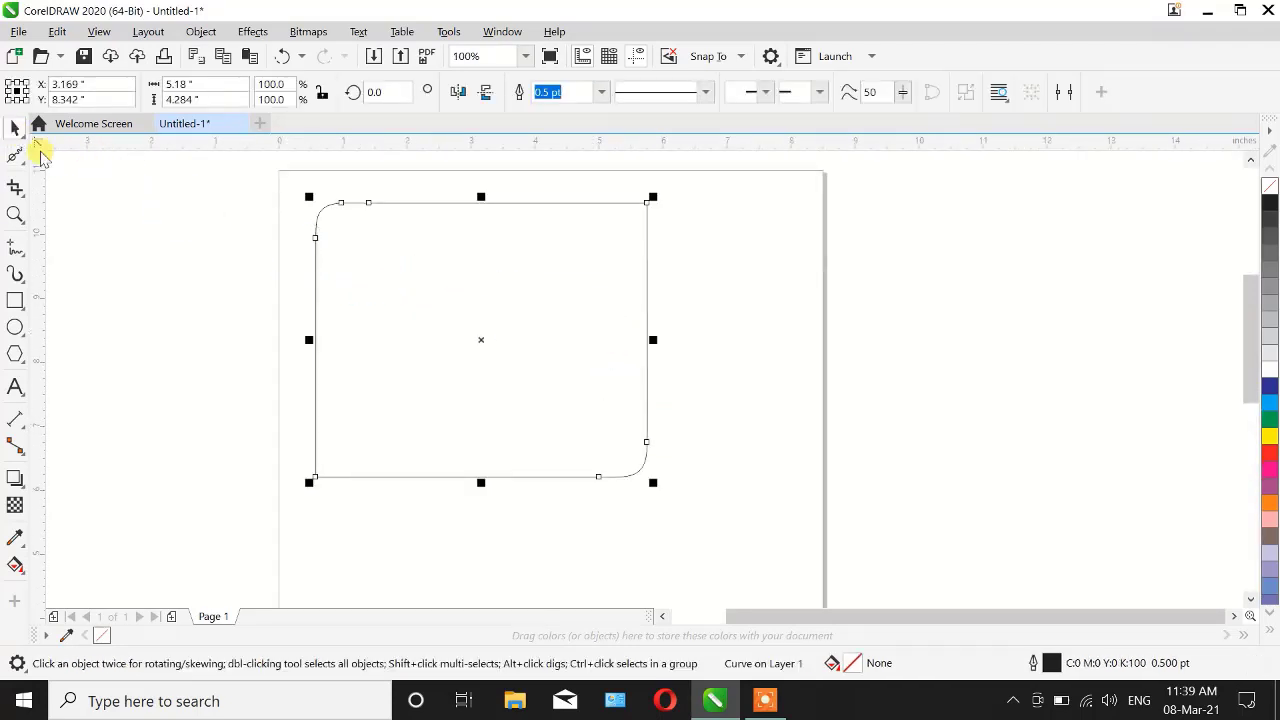
left_click(110, 244)
scroll(186, 253, "down", 1)
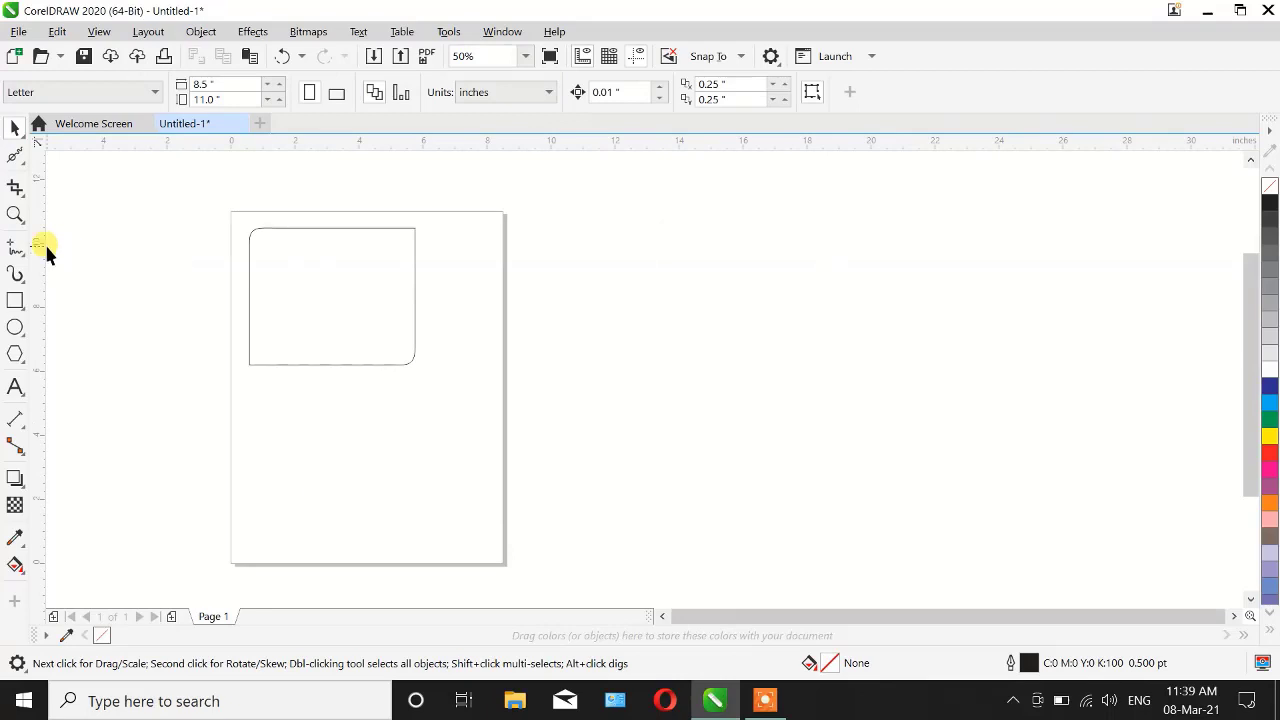
left_click(14, 300)
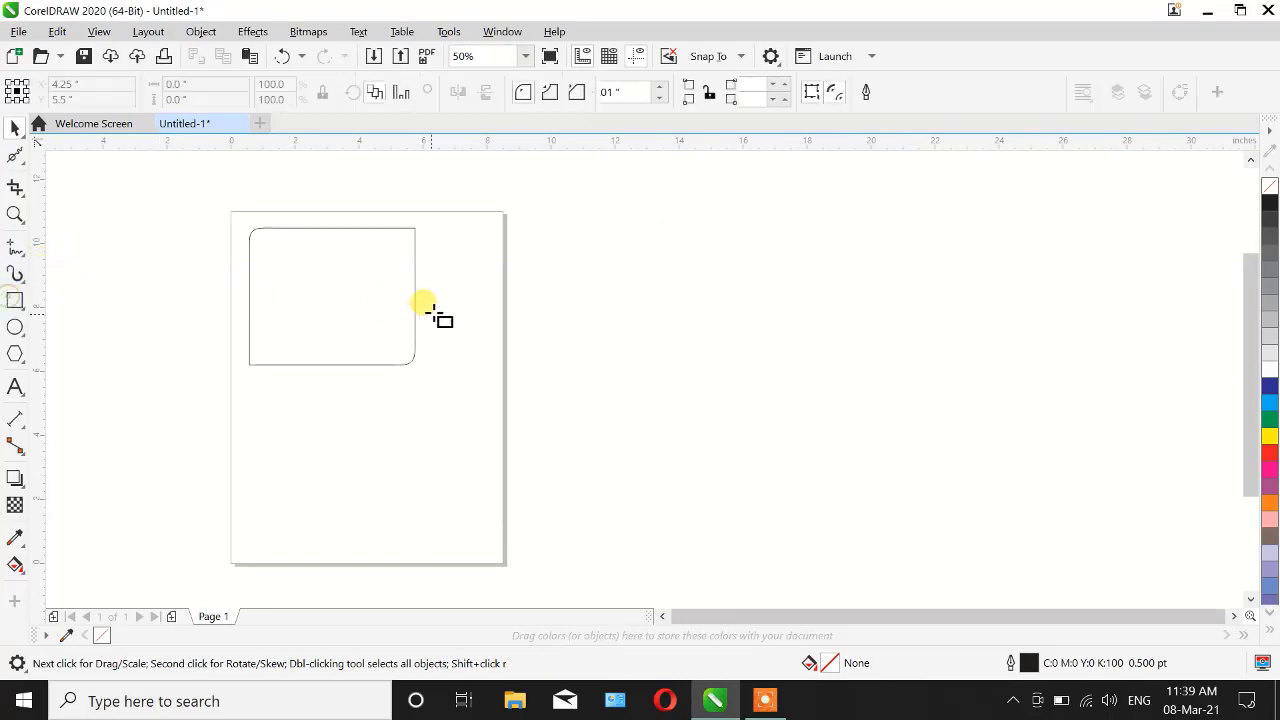
left_click_drag(551, 231, 863, 409)
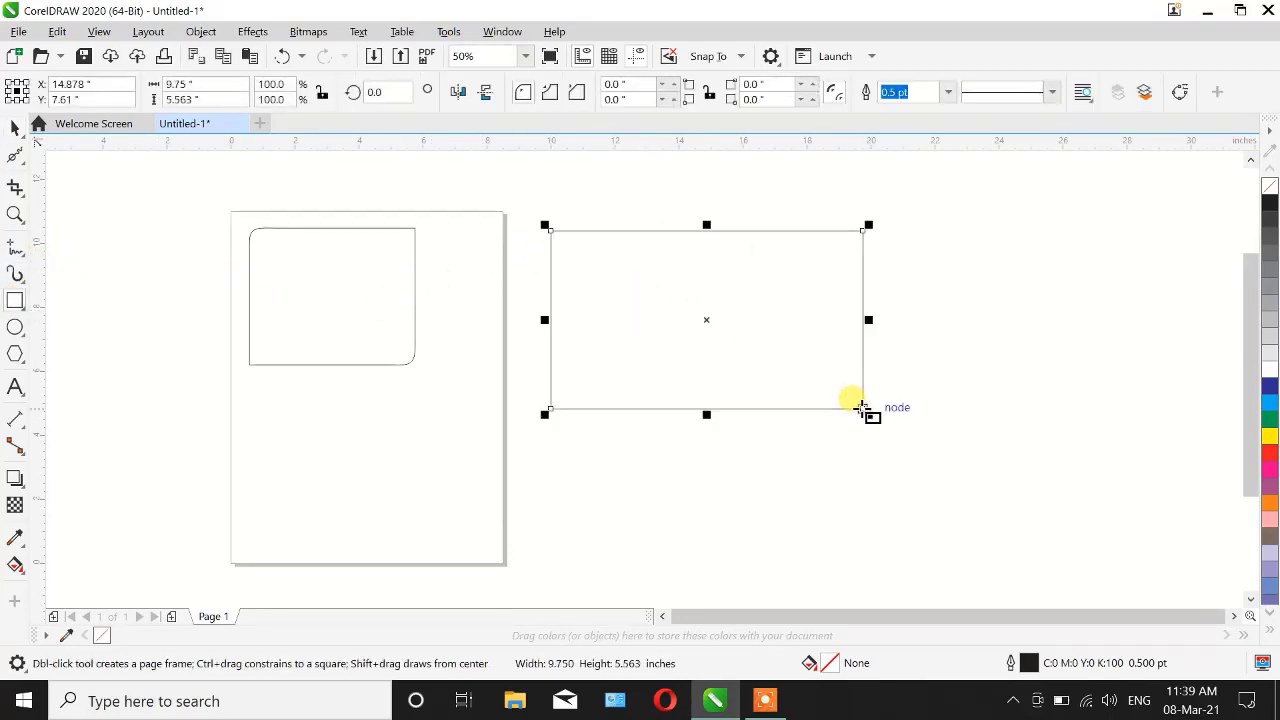
Step: With the Shape tool, round the second rectangle's upper-left corner to a radius of 0.5 inch
left_click(14, 156)
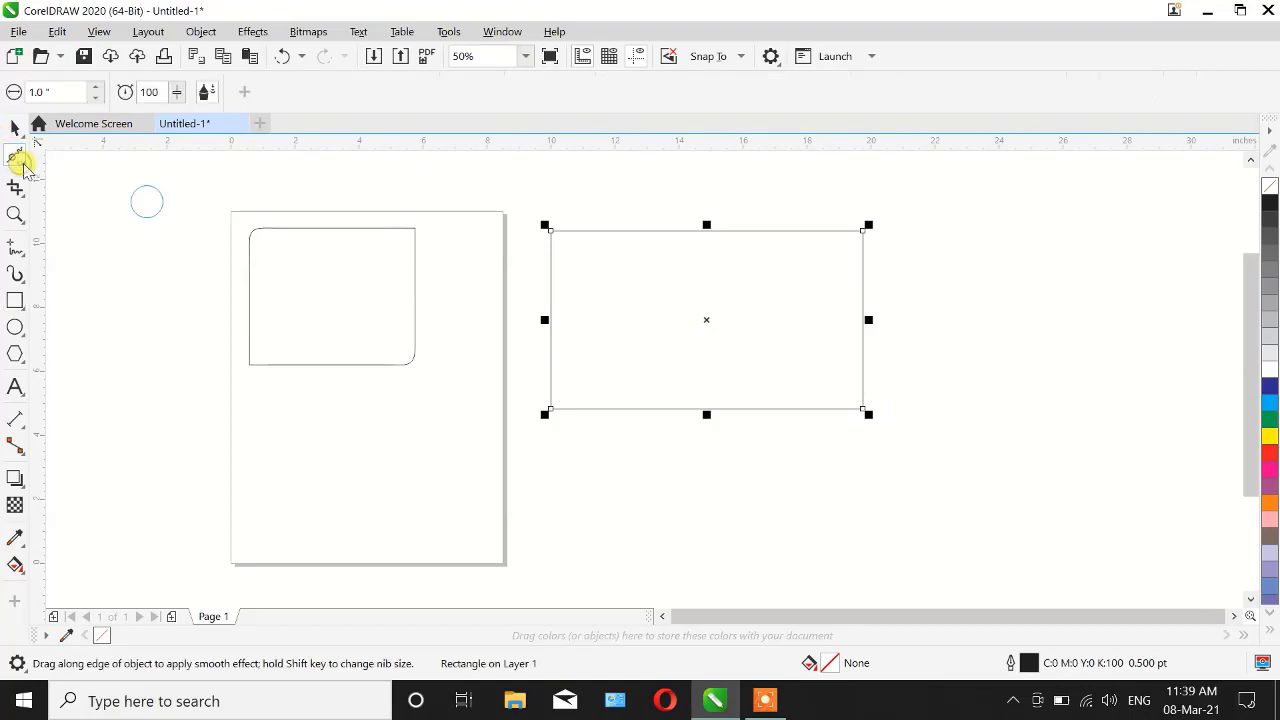
left_click(22, 162)
left_click(70, 161)
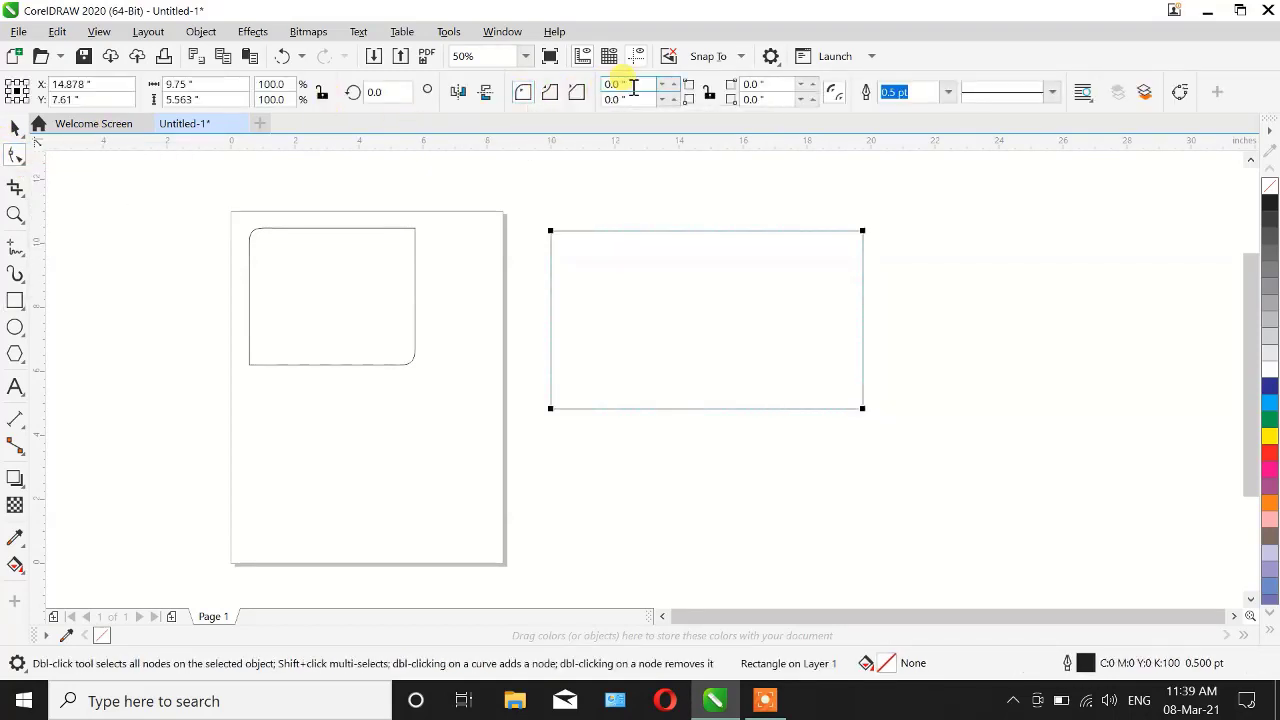
left_click_drag(638, 83, 522, 86)
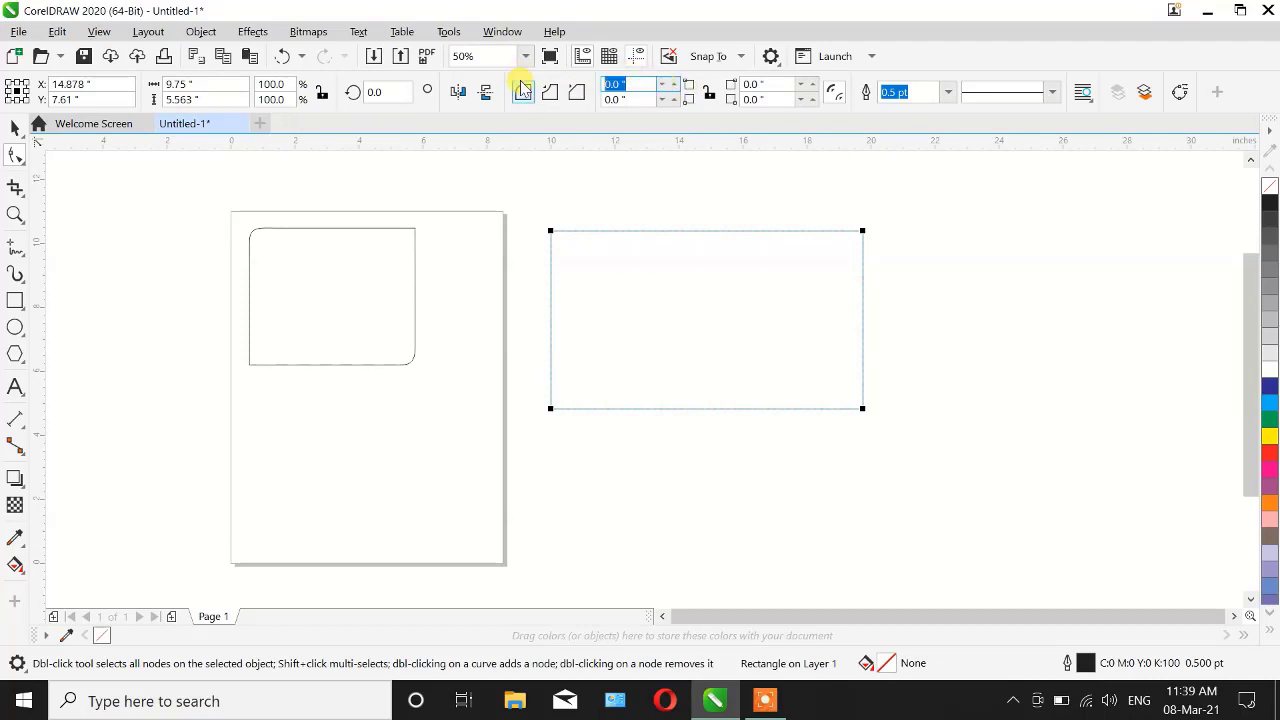
type("0")
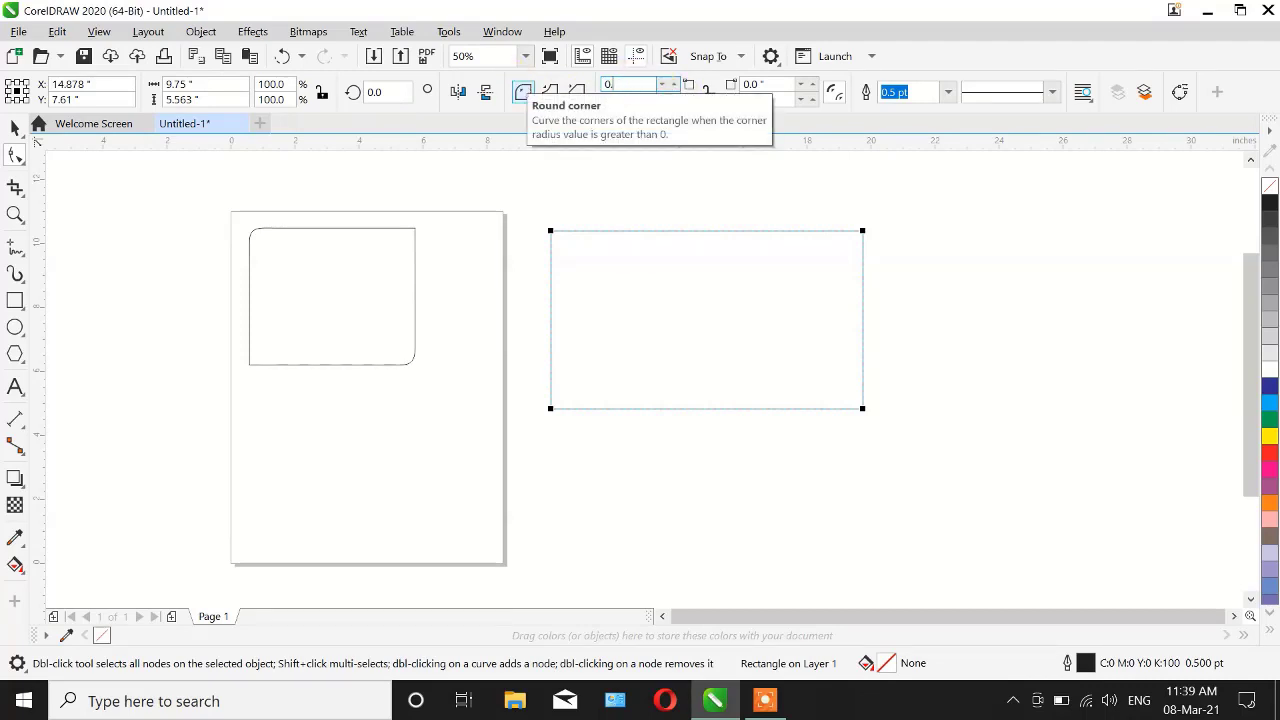
type(".5")
key("Return")
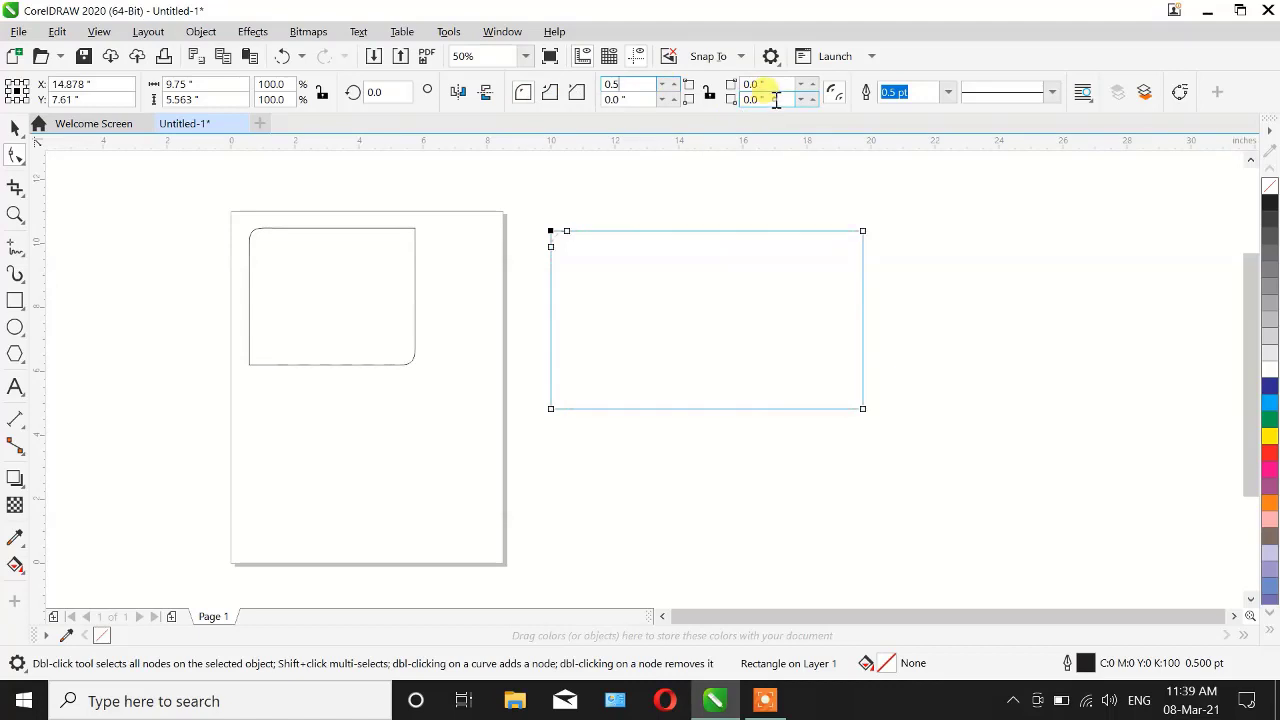
Step: Set the second rectangle's lower-right corner radius to 0.5 inch and inspect the rounded corner up close
left_click(742, 100)
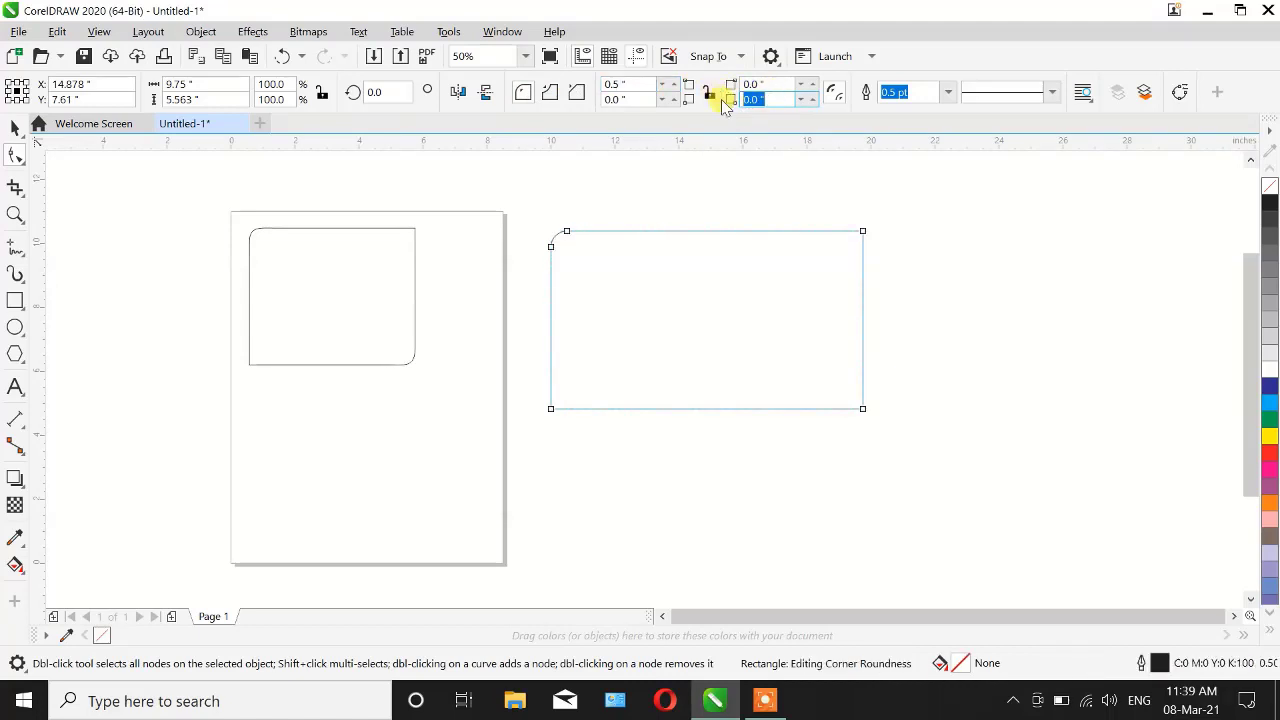
type("0.5")
key("Return")
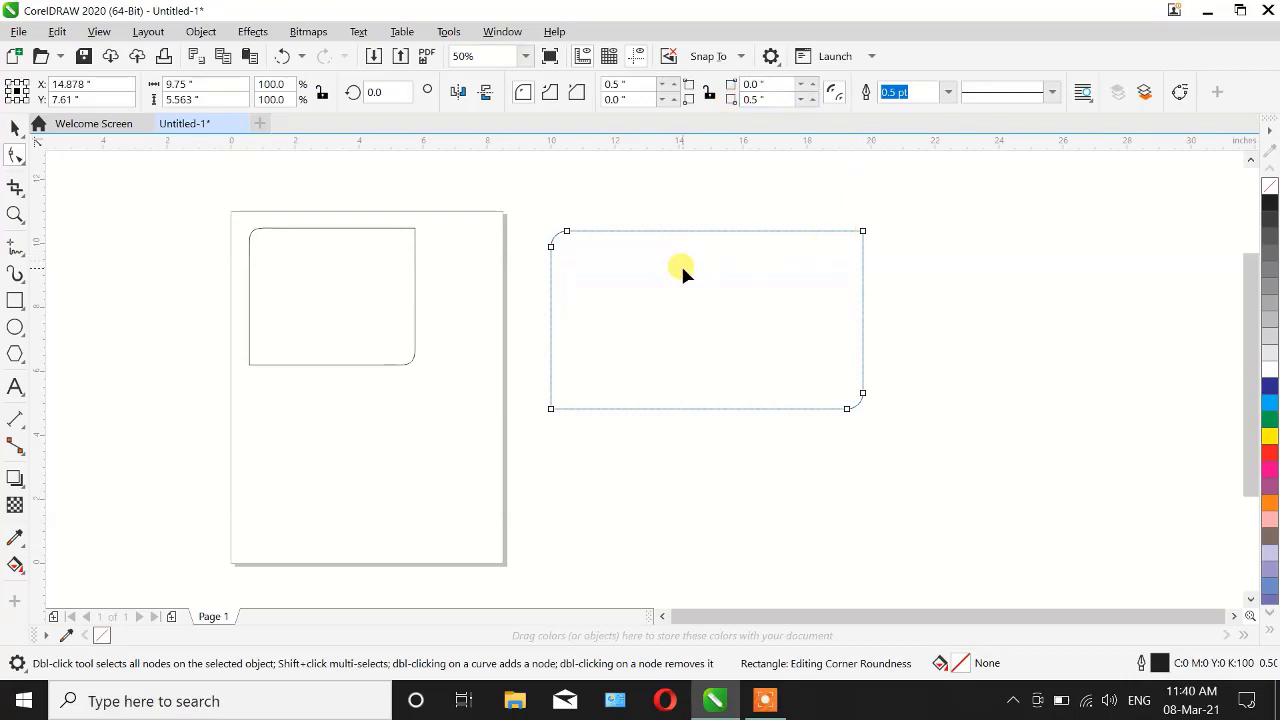
scroll(680, 263, "up", 2)
scroll(485, 197, "up", 1)
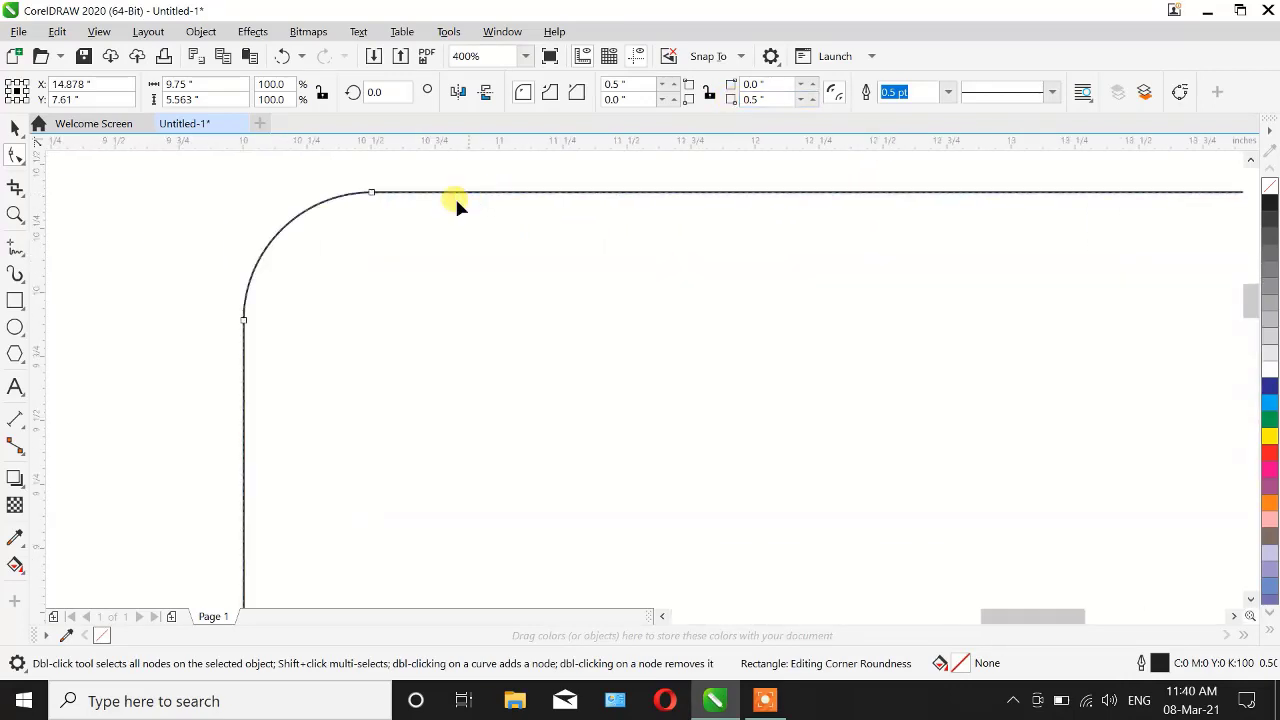
scroll(229, 208, "up", 1)
scroll(469, 219, "down", 5)
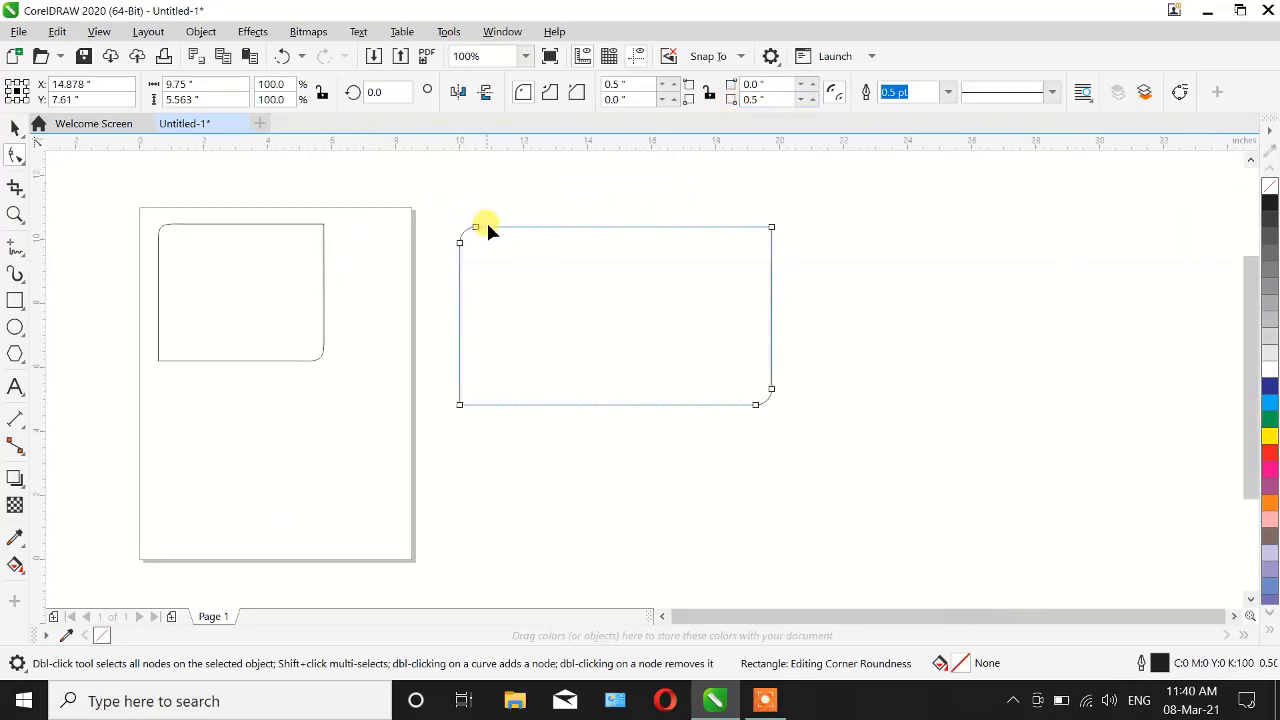
left_click(14, 387)
left_click(757, 261)
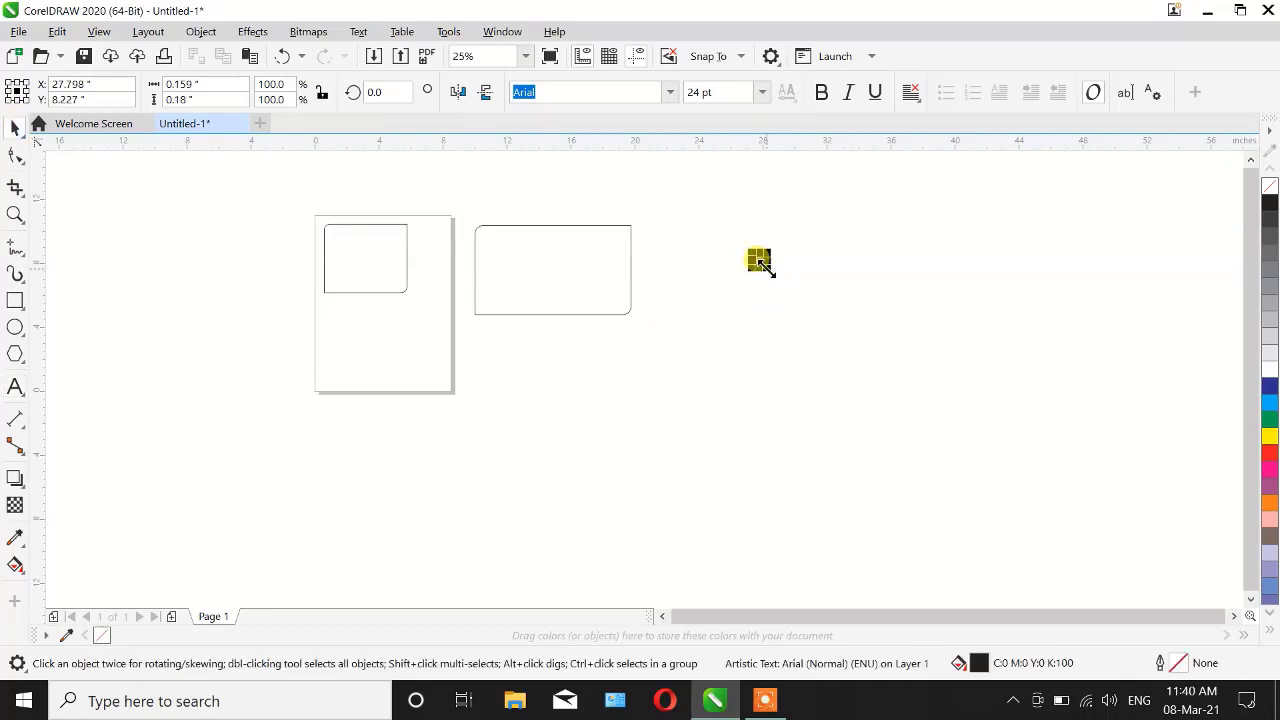
left_click_drag(760, 263, 953, 440)
key("Delete")
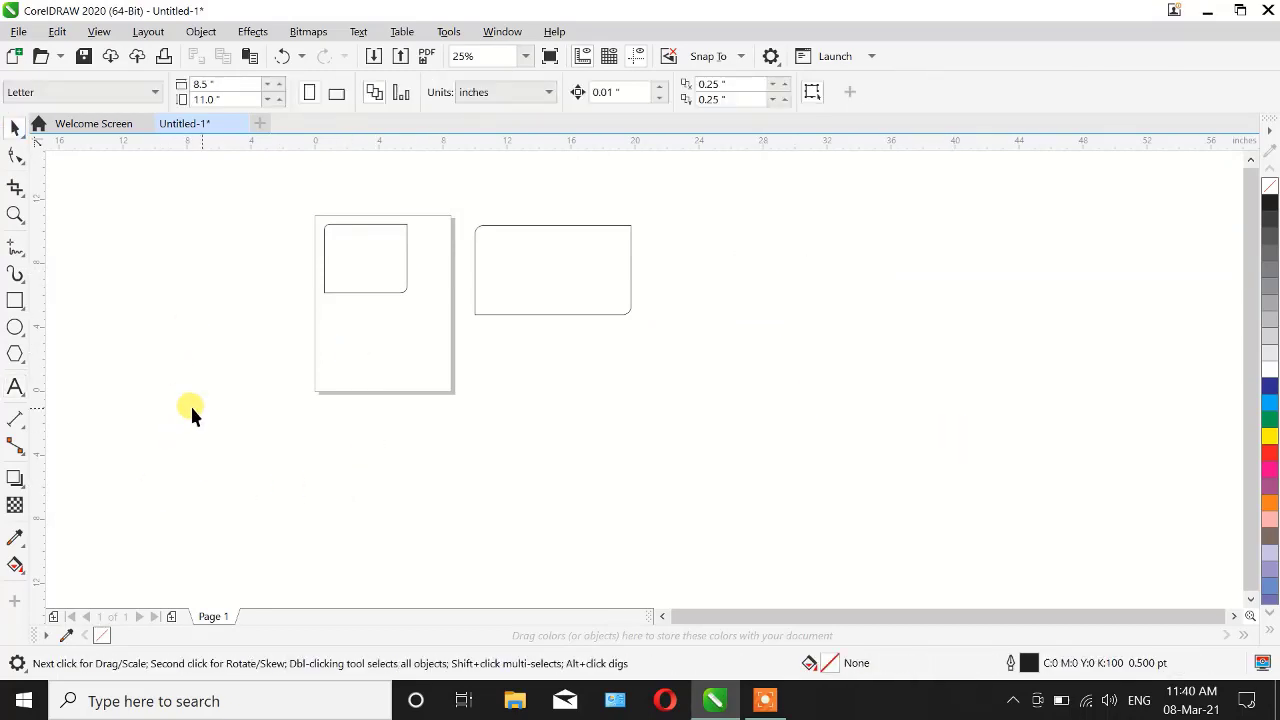
Step: Add the letter A as Arial artistic text beside the second rectangle and enlarge it to about 16 by 17 inches
left_click(15, 387)
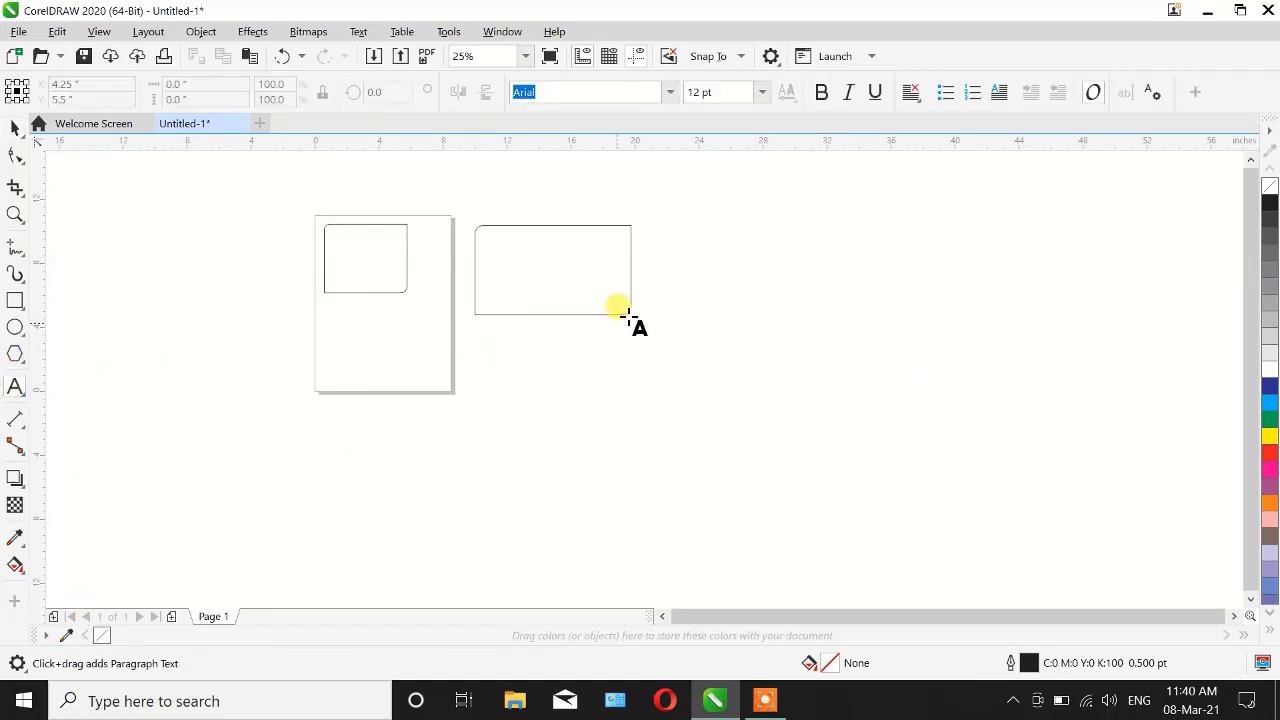
left_click(757, 298)
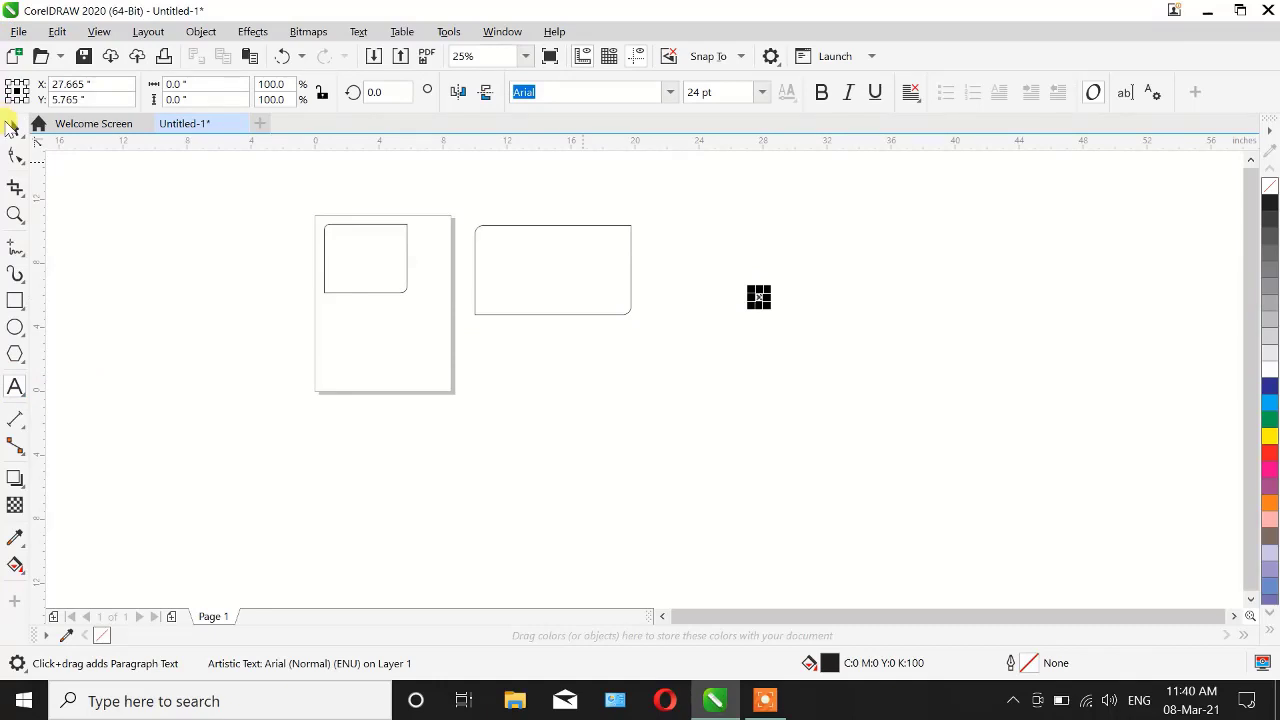
left_click(14, 128)
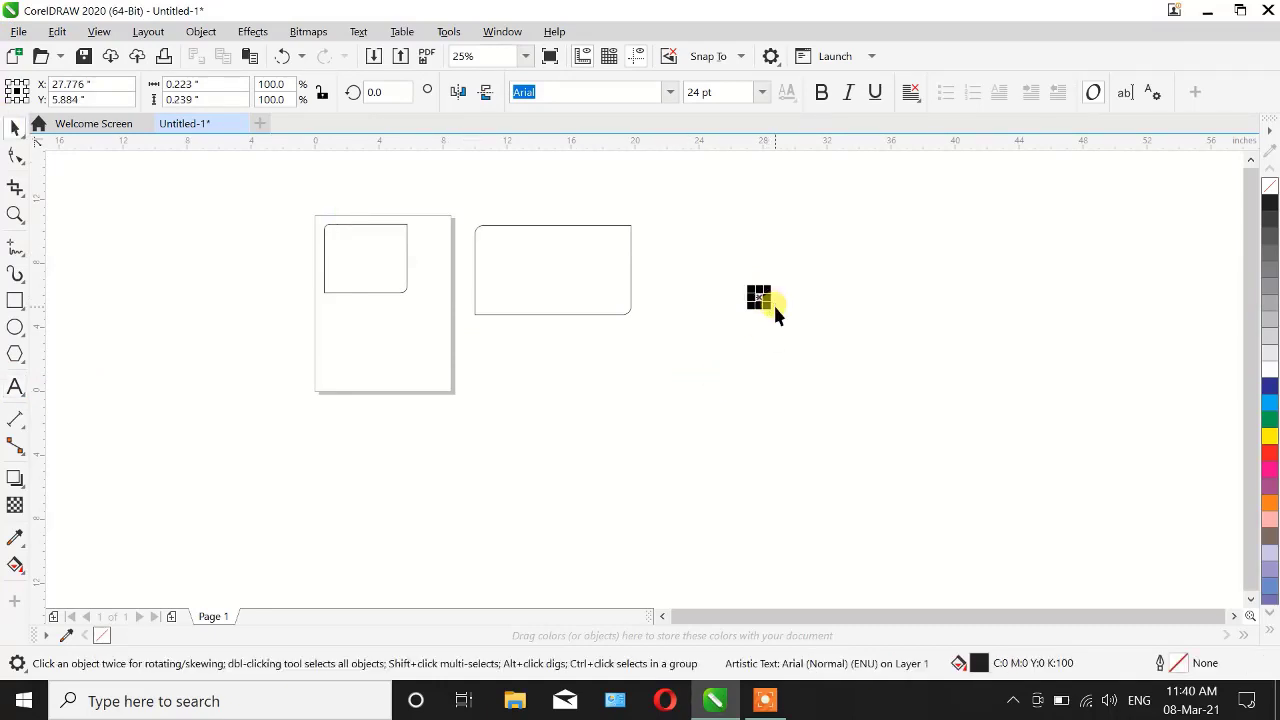
left_click_drag(766, 302, 1104, 578)
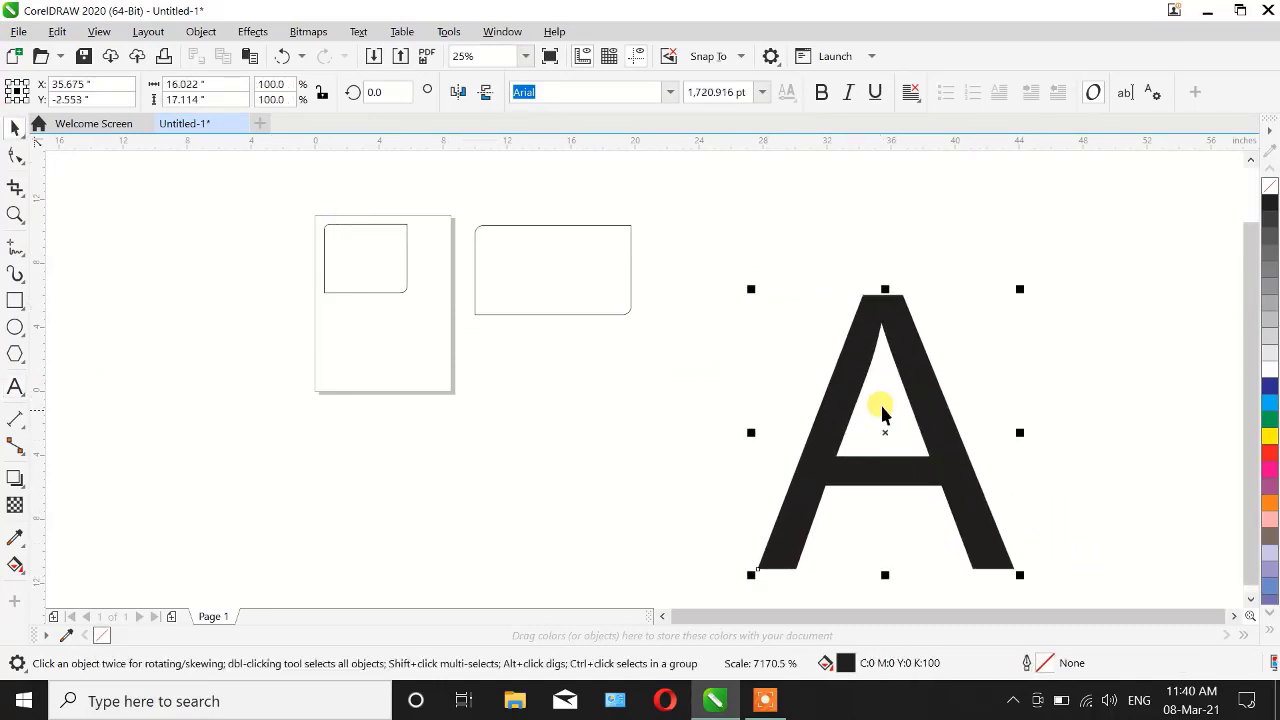
Step: Move the letter A up and closer to the second rectangle and convert it to curves
left_click_drag(829, 380, 757, 222)
scroll(757, 220, "up", 2)
scroll(740, 230, "down", 2)
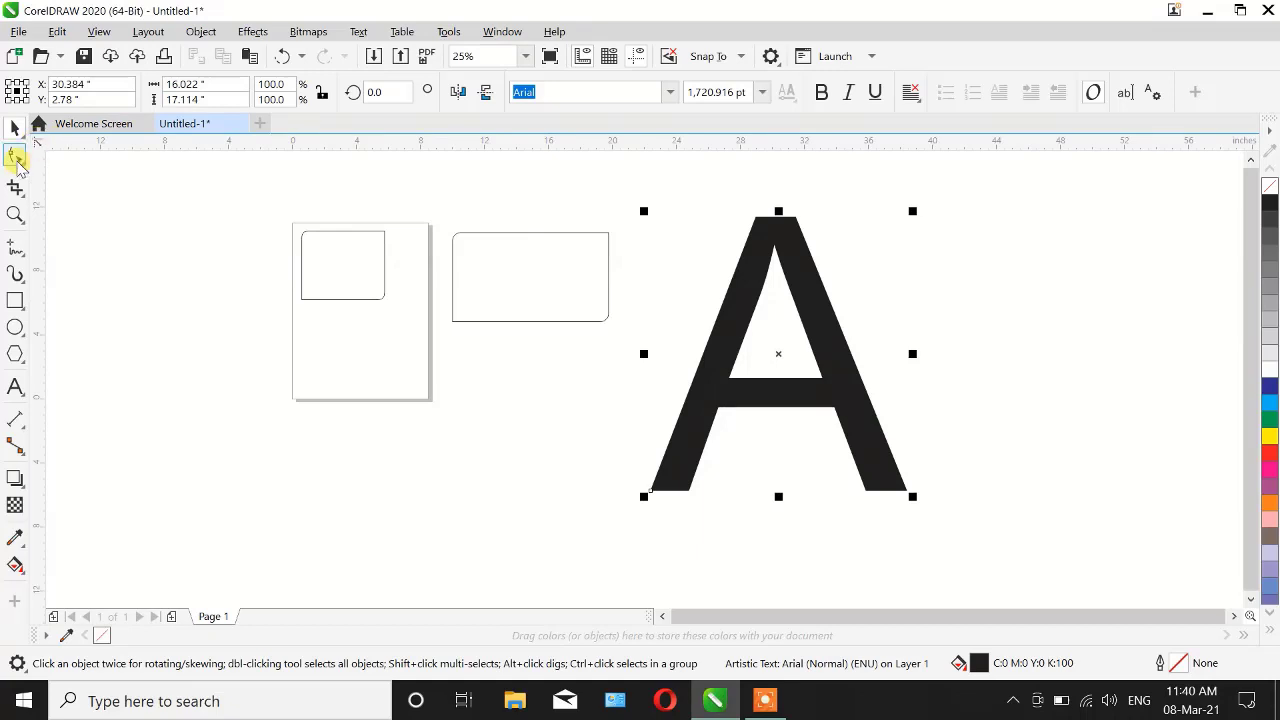
left_click(16, 160)
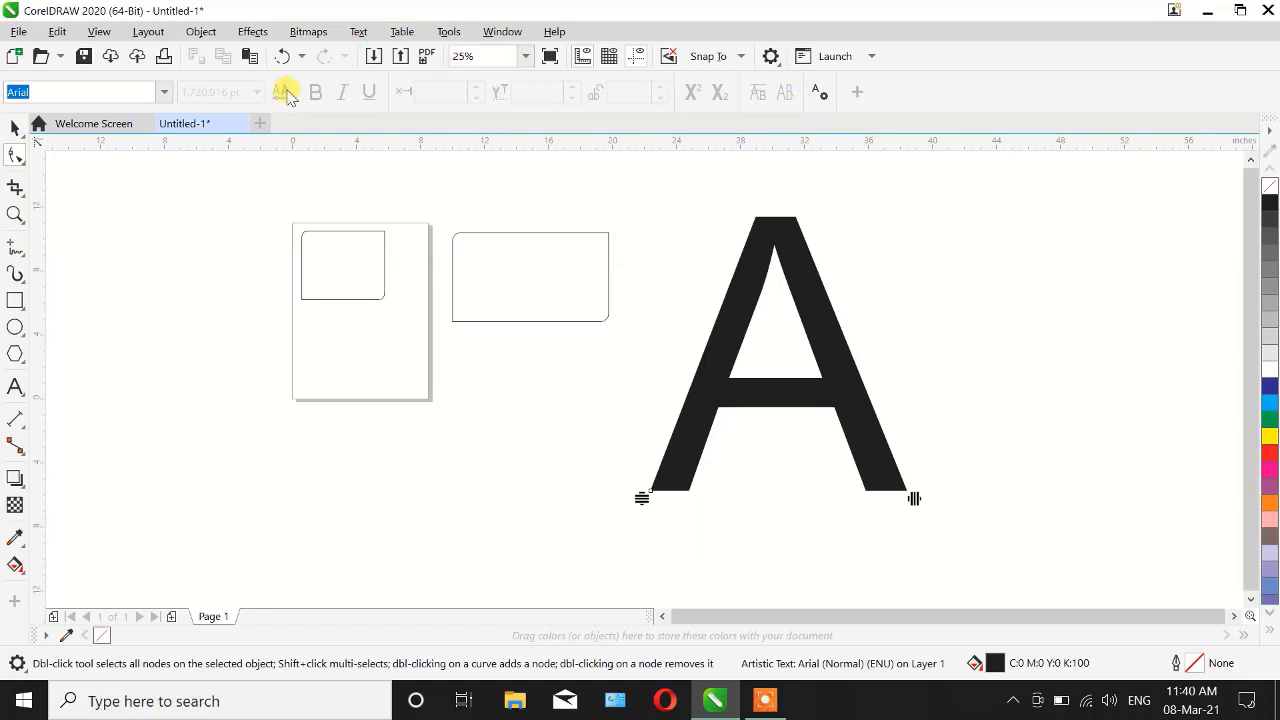
left_click(15, 127)
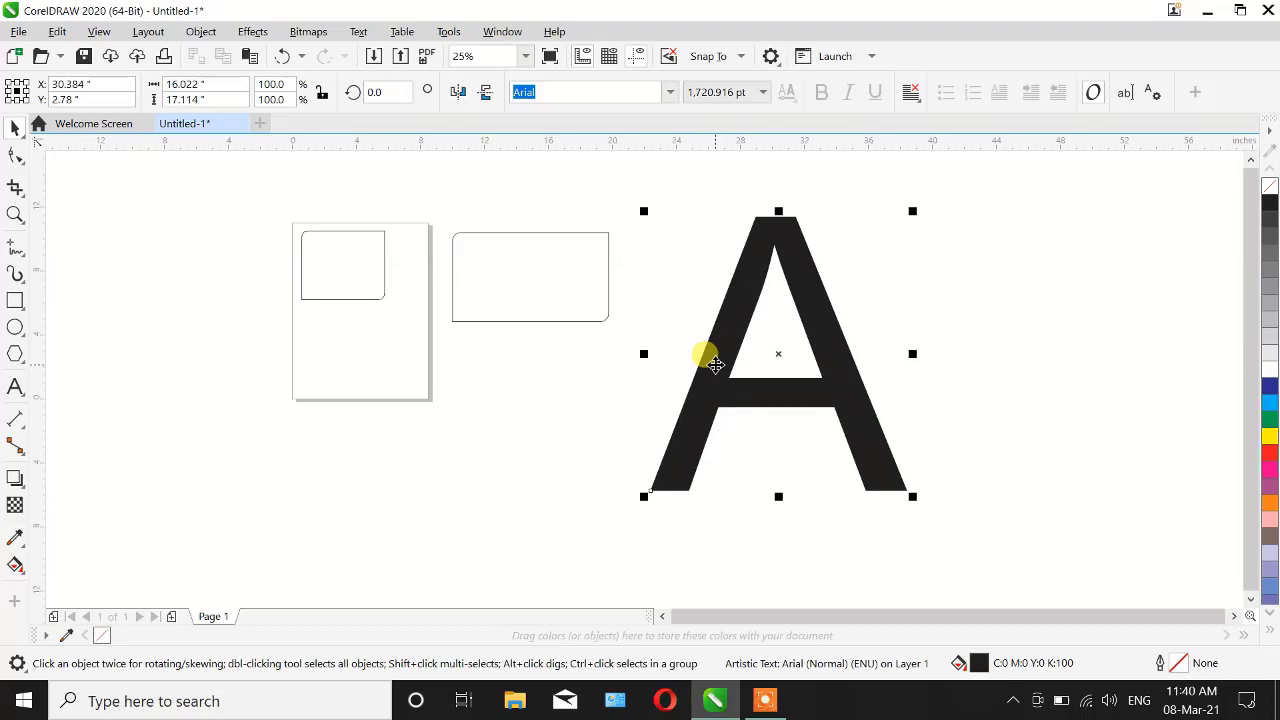
key("ctrl+q")
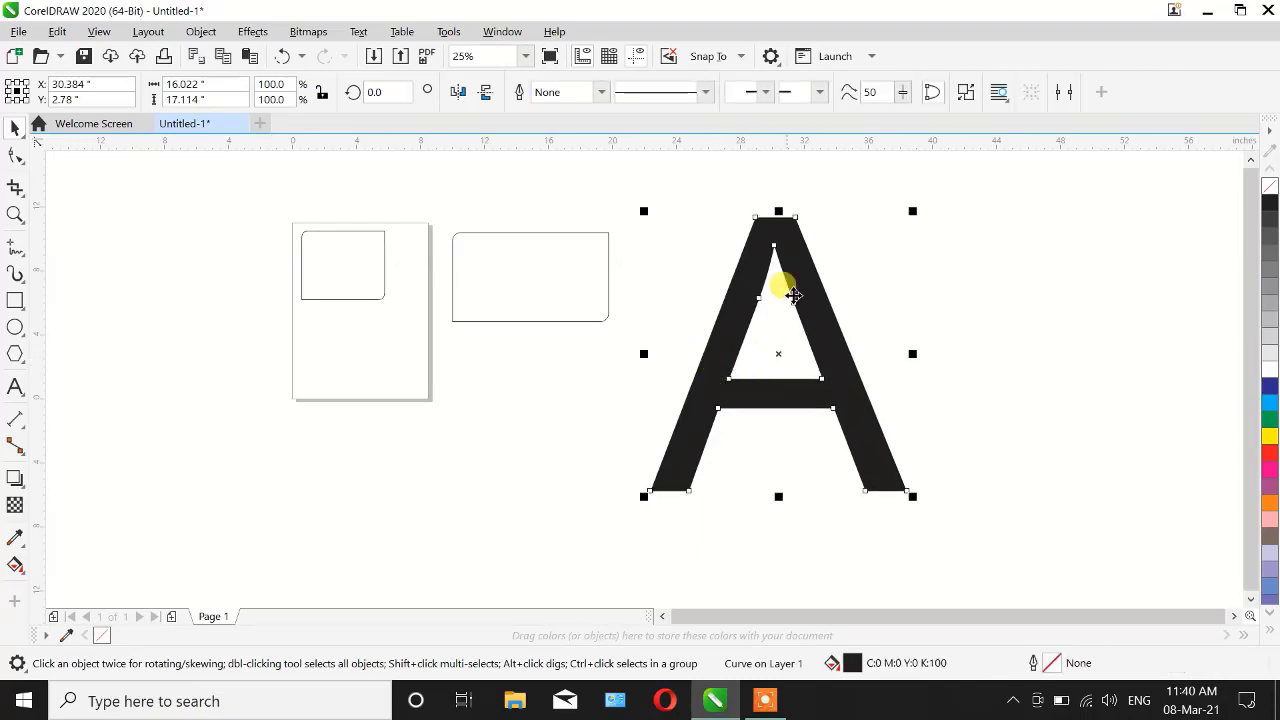
scroll(785, 233, "up", 4)
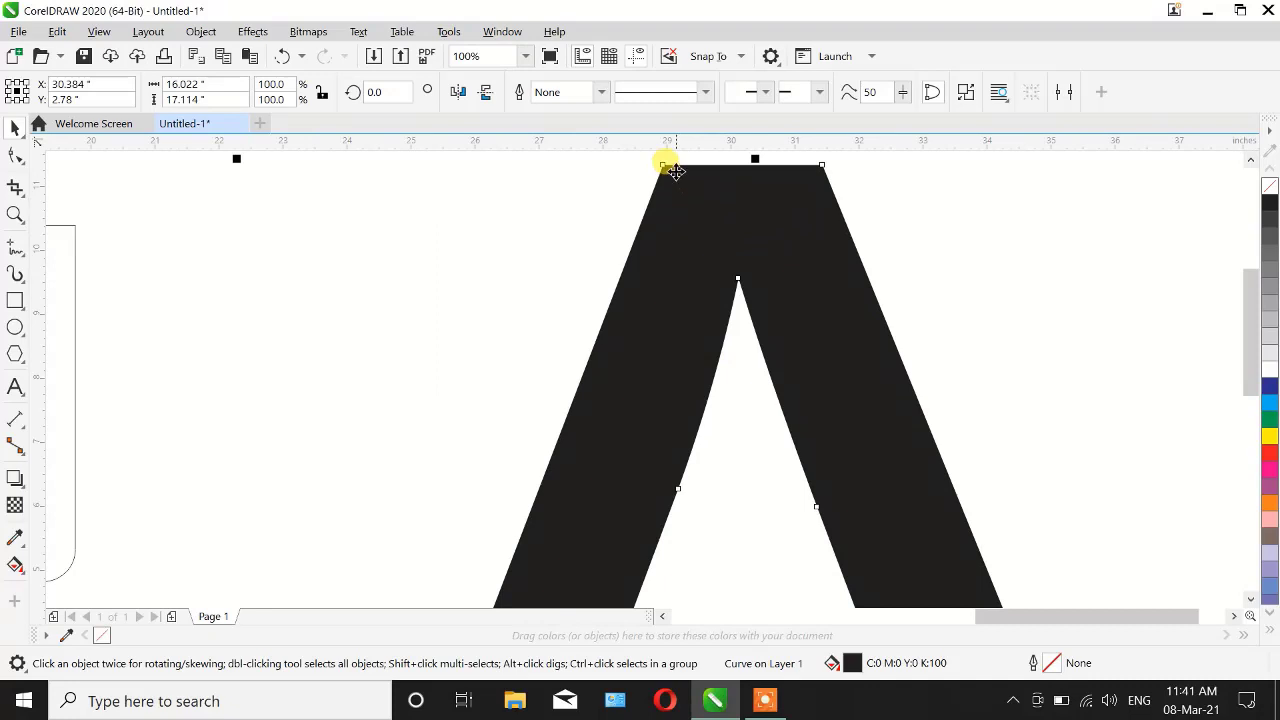
scroll(752, 207, "down", 4)
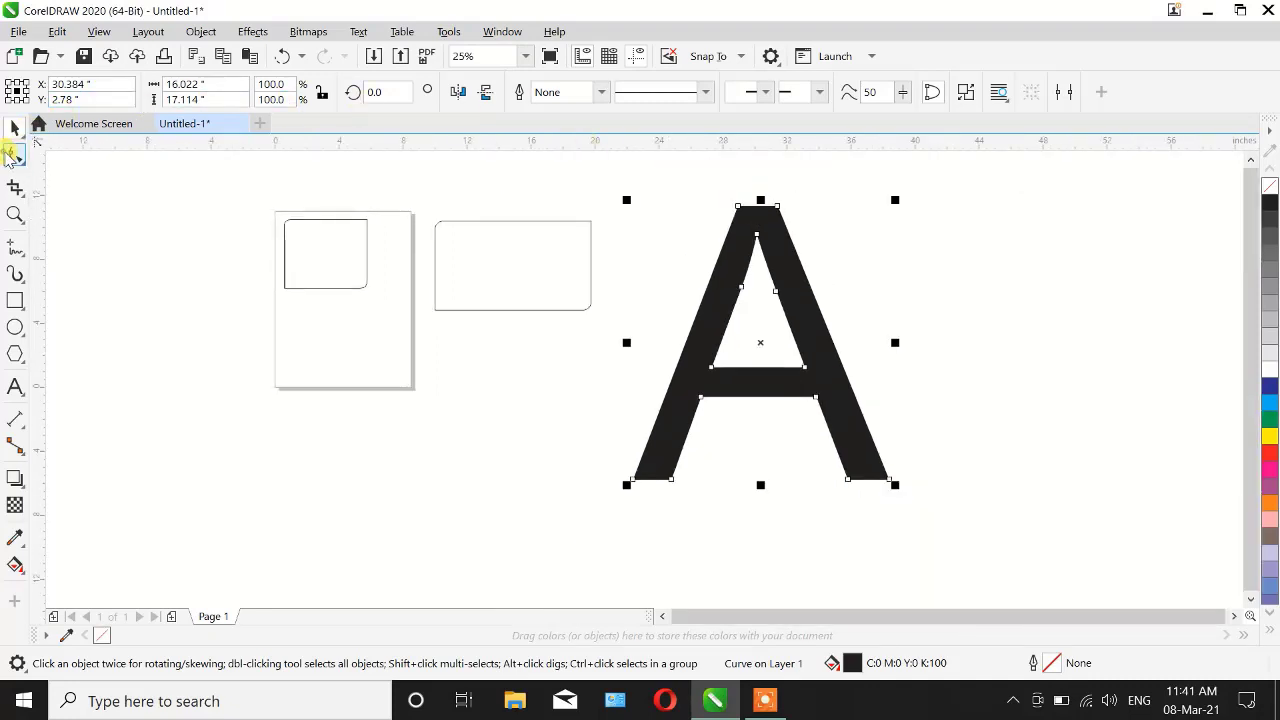
Step: With the Shape tool, convert the letter A's flat top edge to a curve and bend it into an upward arch
left_click(10, 155)
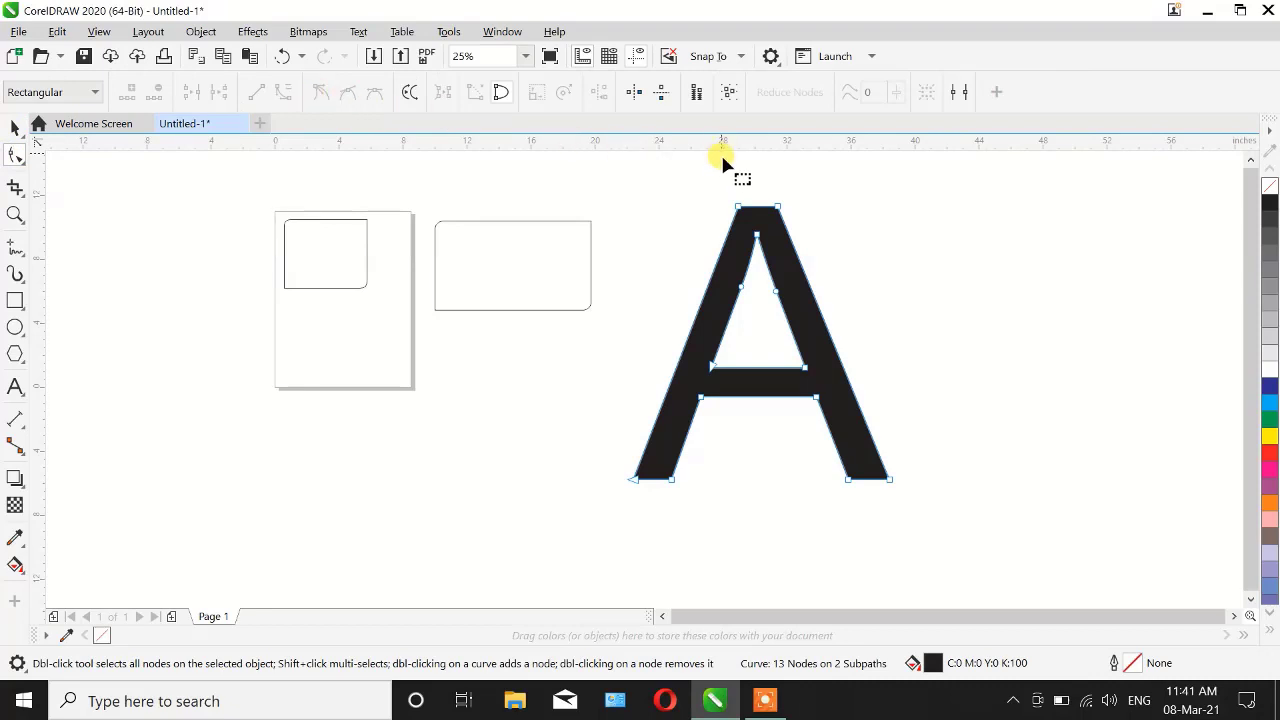
scroll(723, 161, "up", 5)
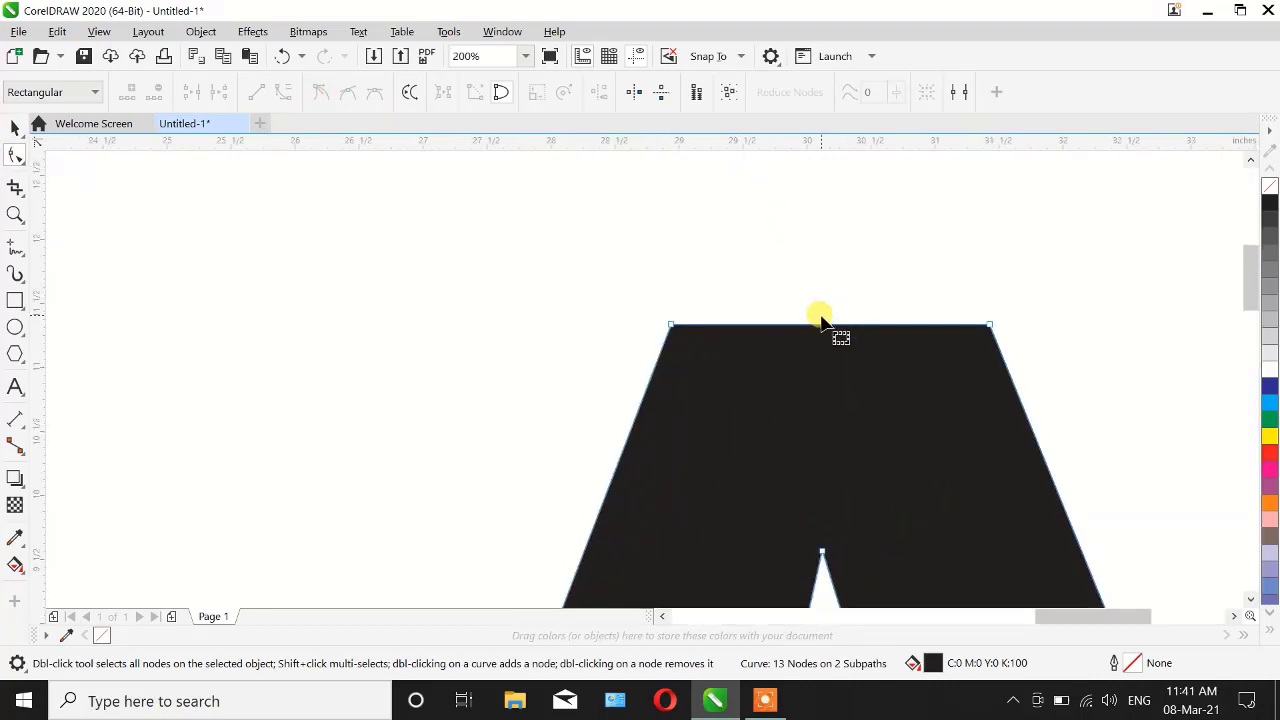
left_click(820, 326)
left_click(285, 92)
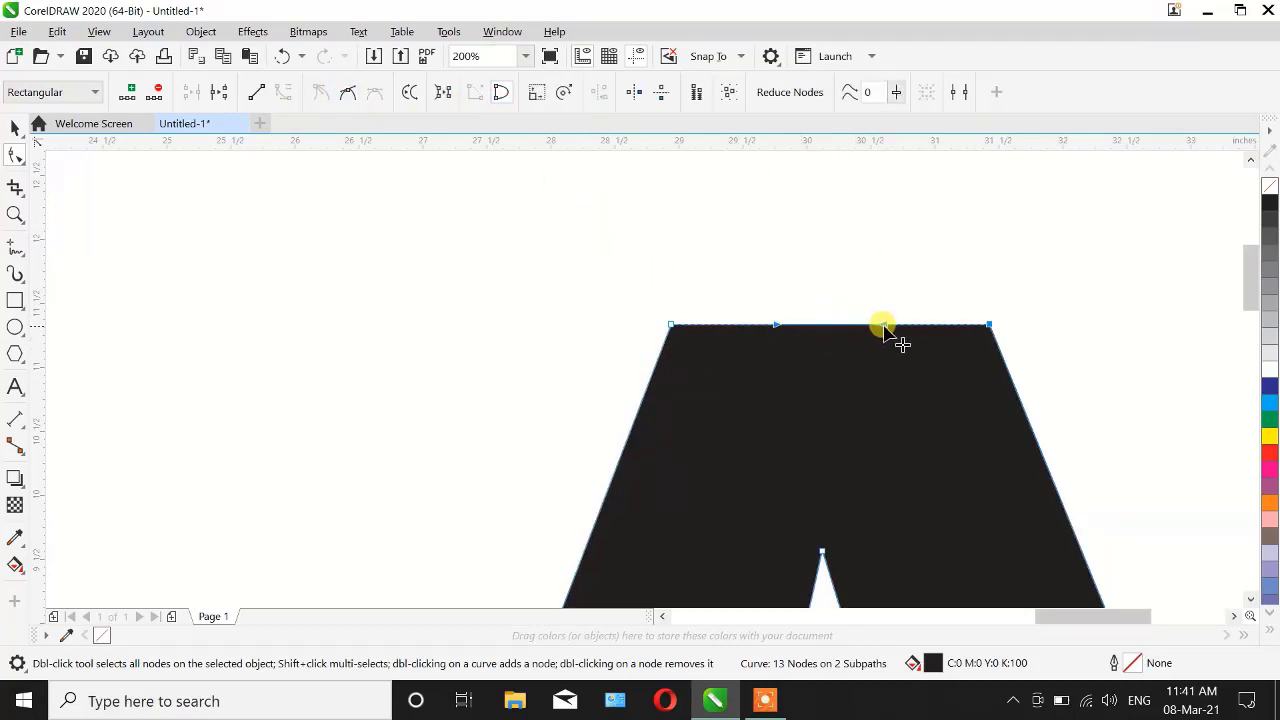
left_click_drag(882, 326, 897, 236)
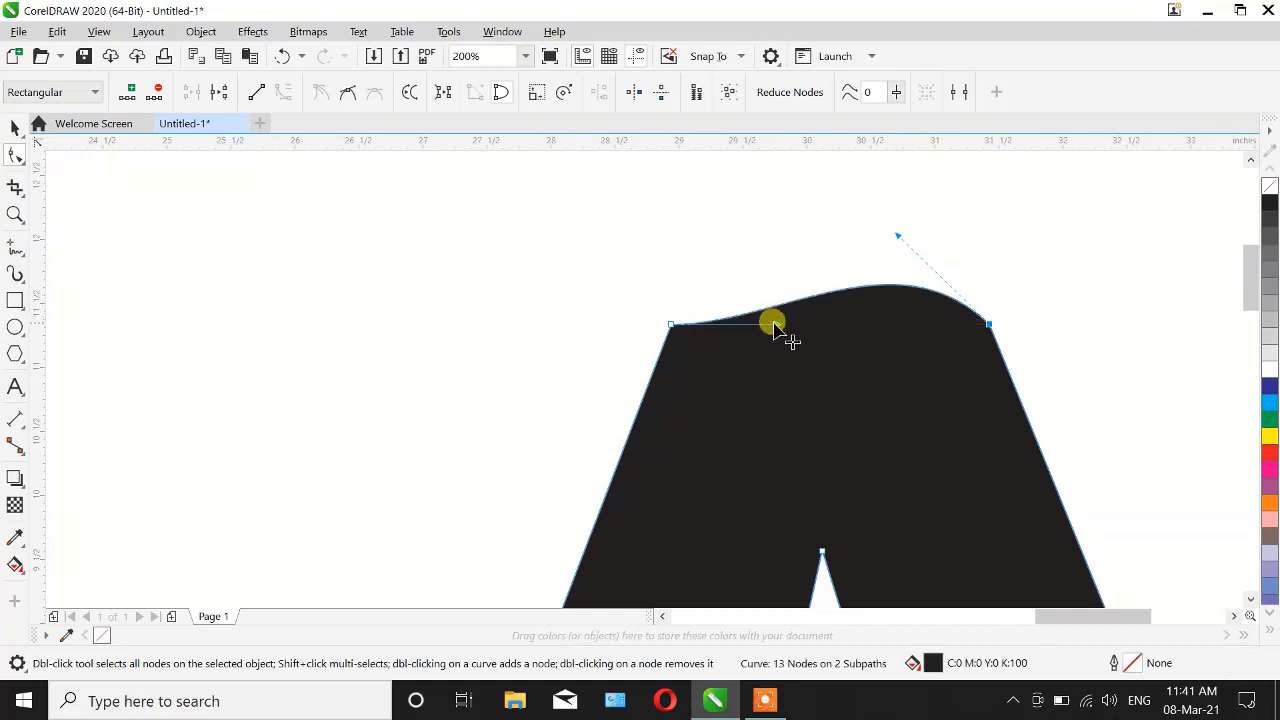
left_click_drag(775, 325, 737, 203)
scroll(791, 314, "down", 3)
Step: Delete the apex node of the letter A's inner triangle
scroll(786, 322, "up", 1)
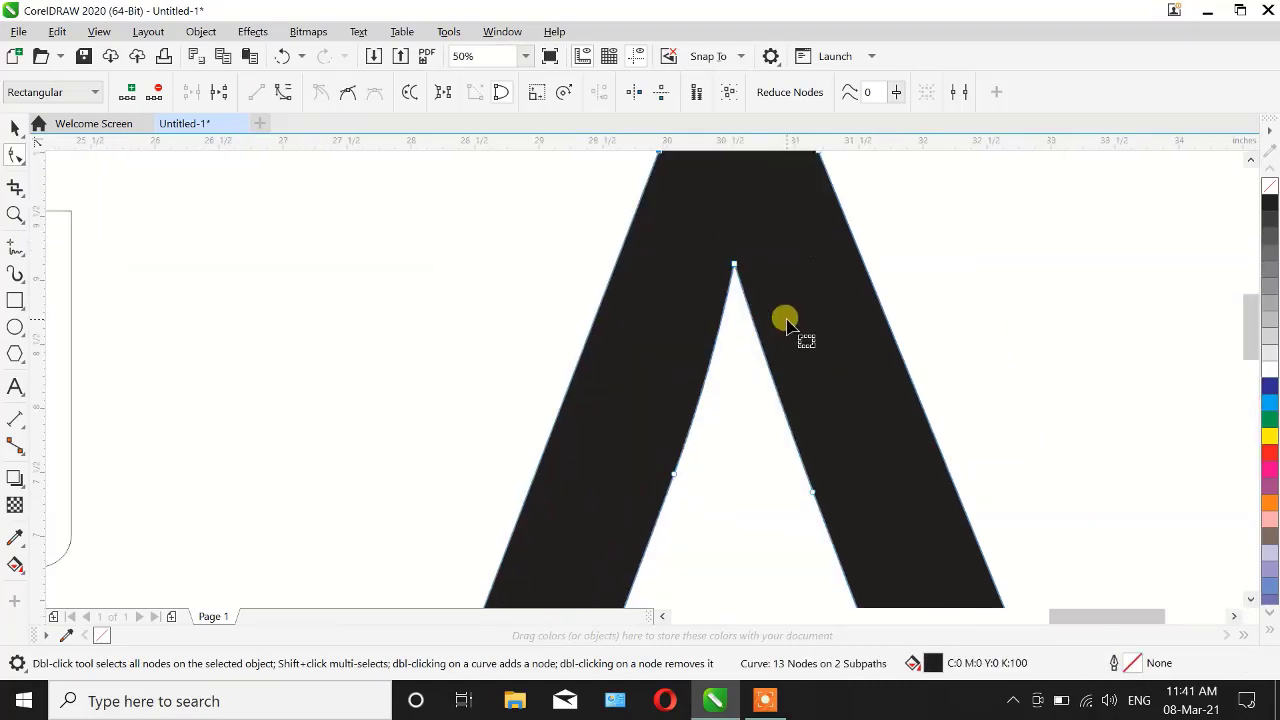
scroll(786, 322, "up", 2)
left_click(681, 208)
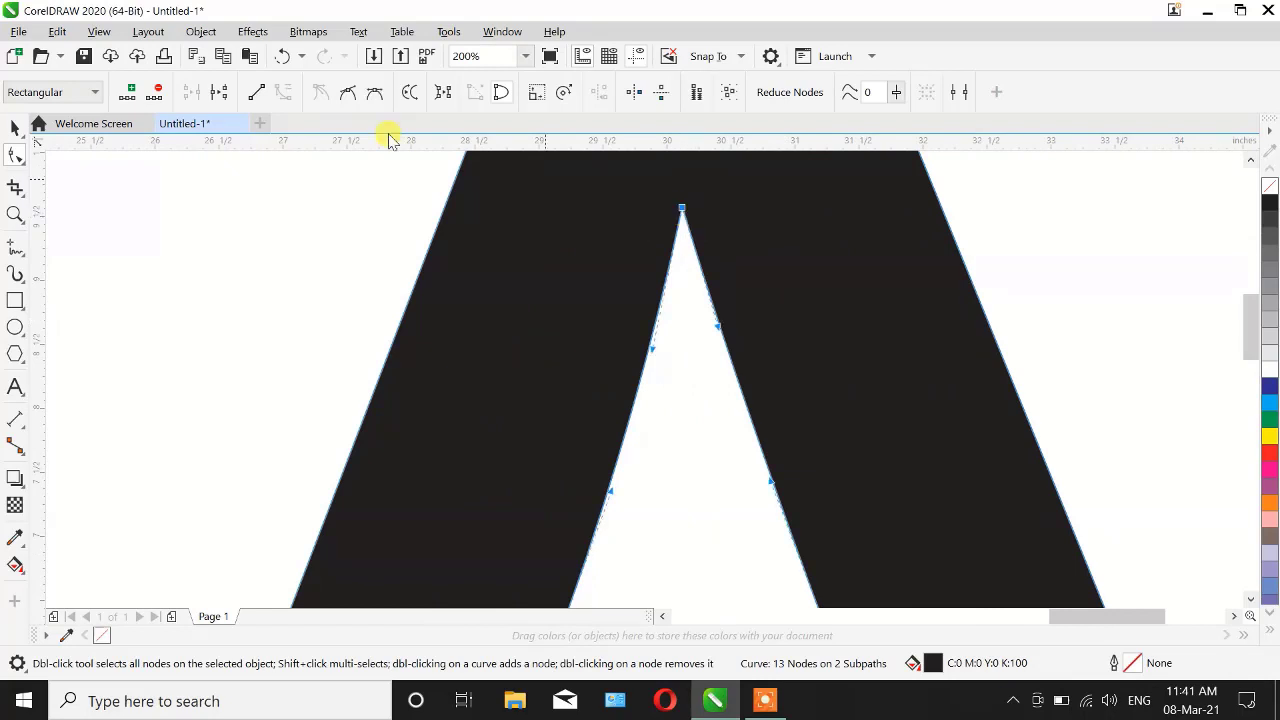
left_click(150, 92)
scroll(801, 290, "down", 2)
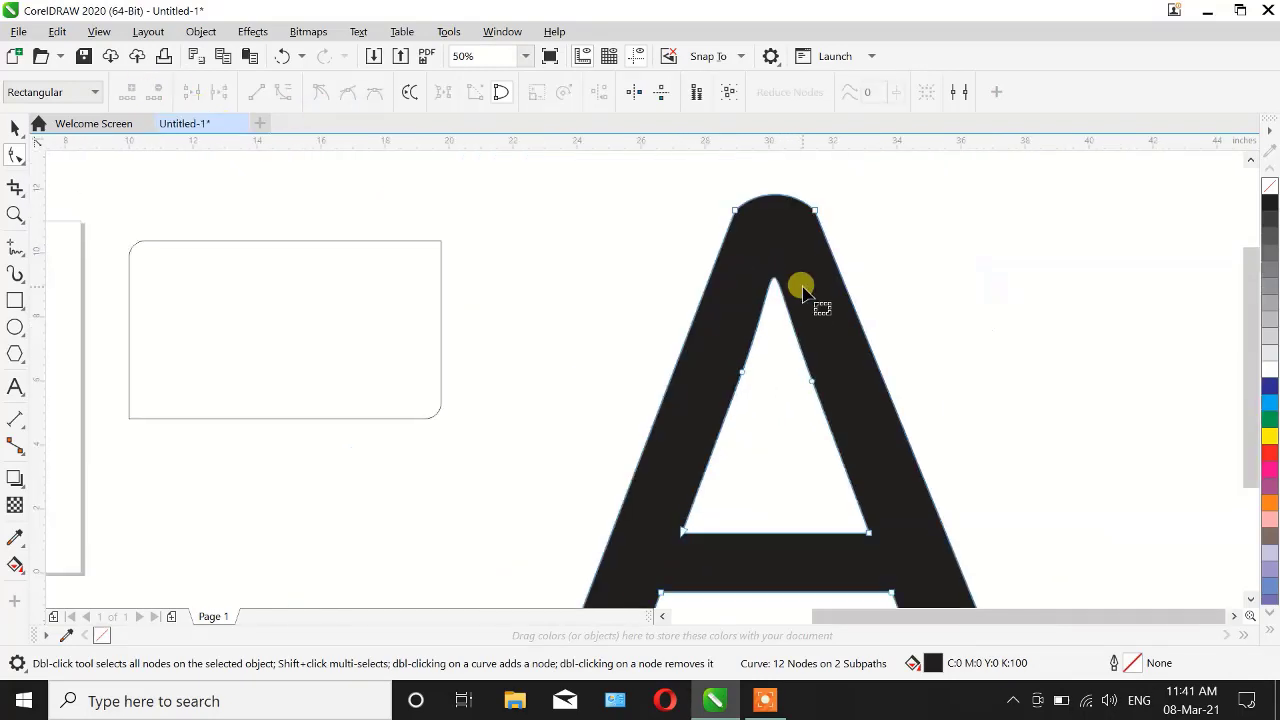
scroll(801, 289, "up", 1)
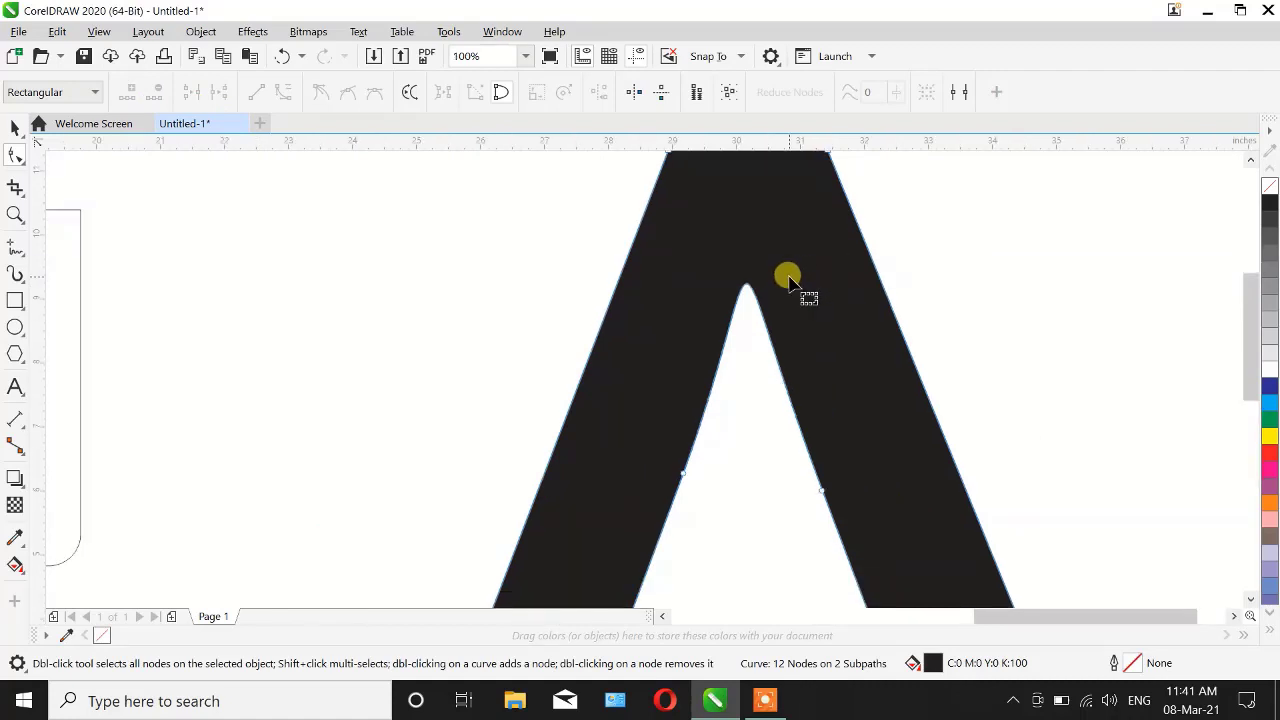
Step: With the Smooth tool, round the inner bottom corner of the letter A's left leg
scroll(766, 274, "down", 3)
scroll(749, 274, "up", 1)
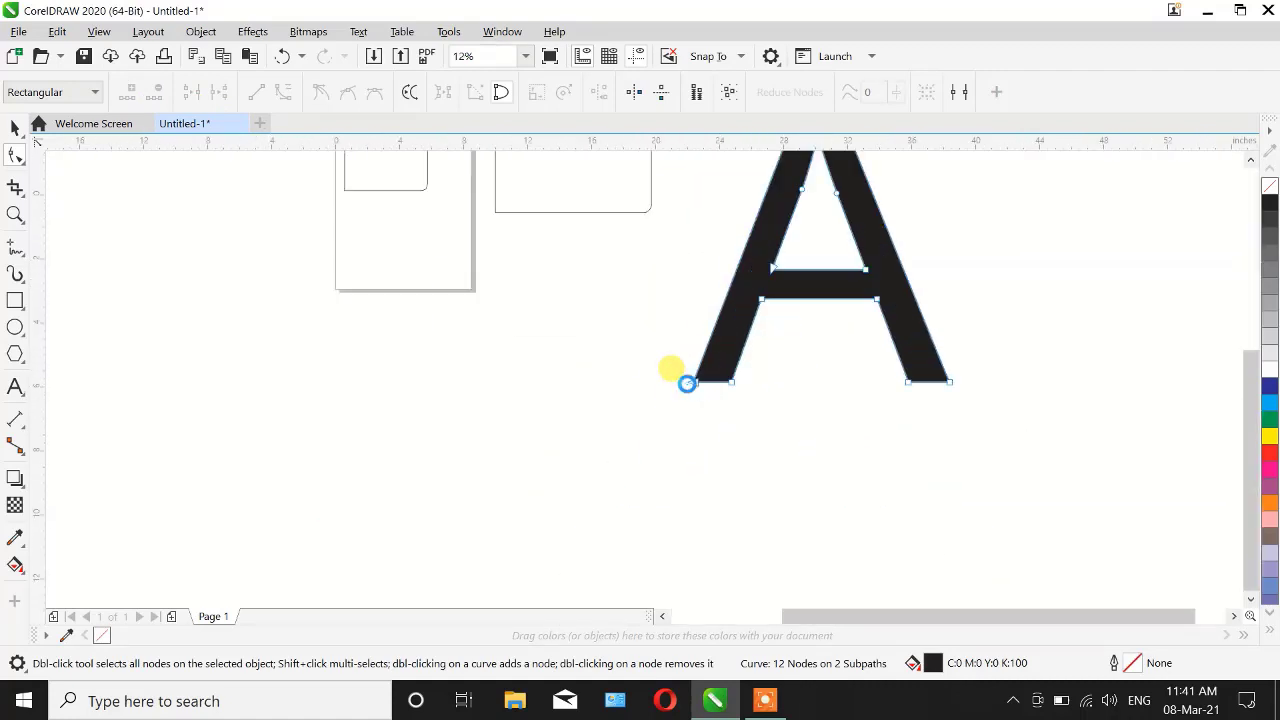
scroll(670, 370, "up", 3)
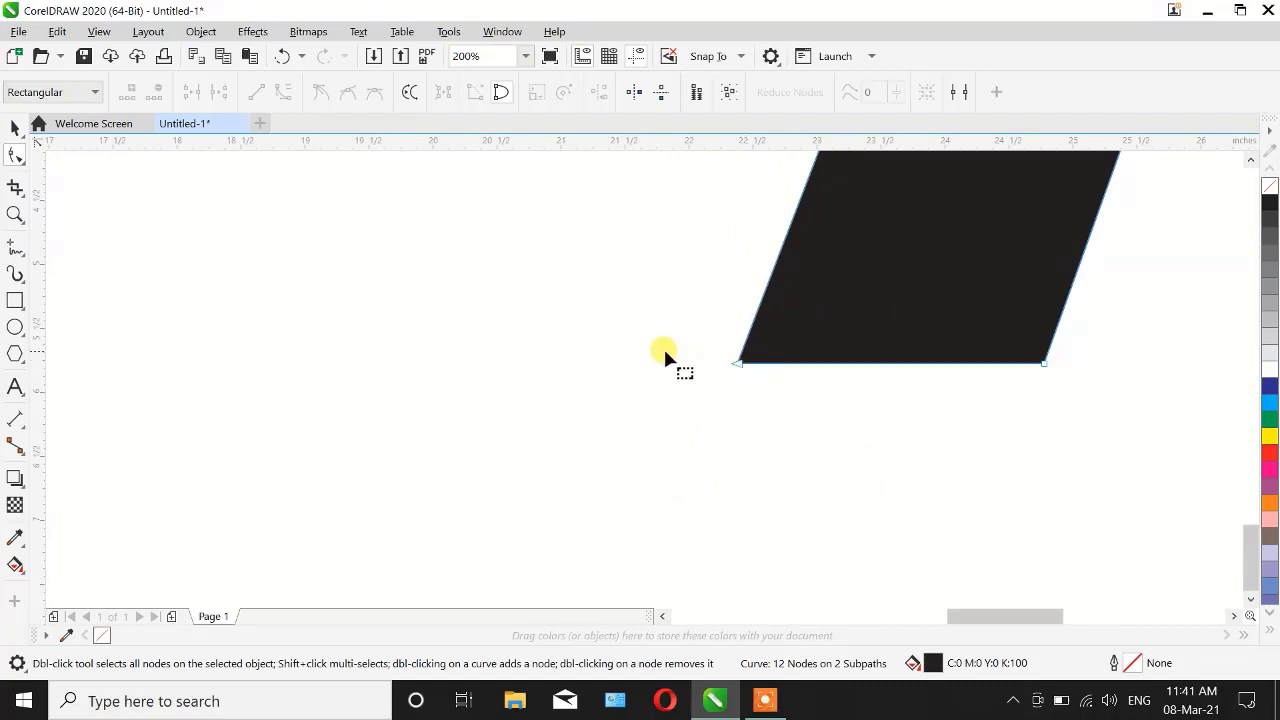
scroll(432, 367, "down", 3)
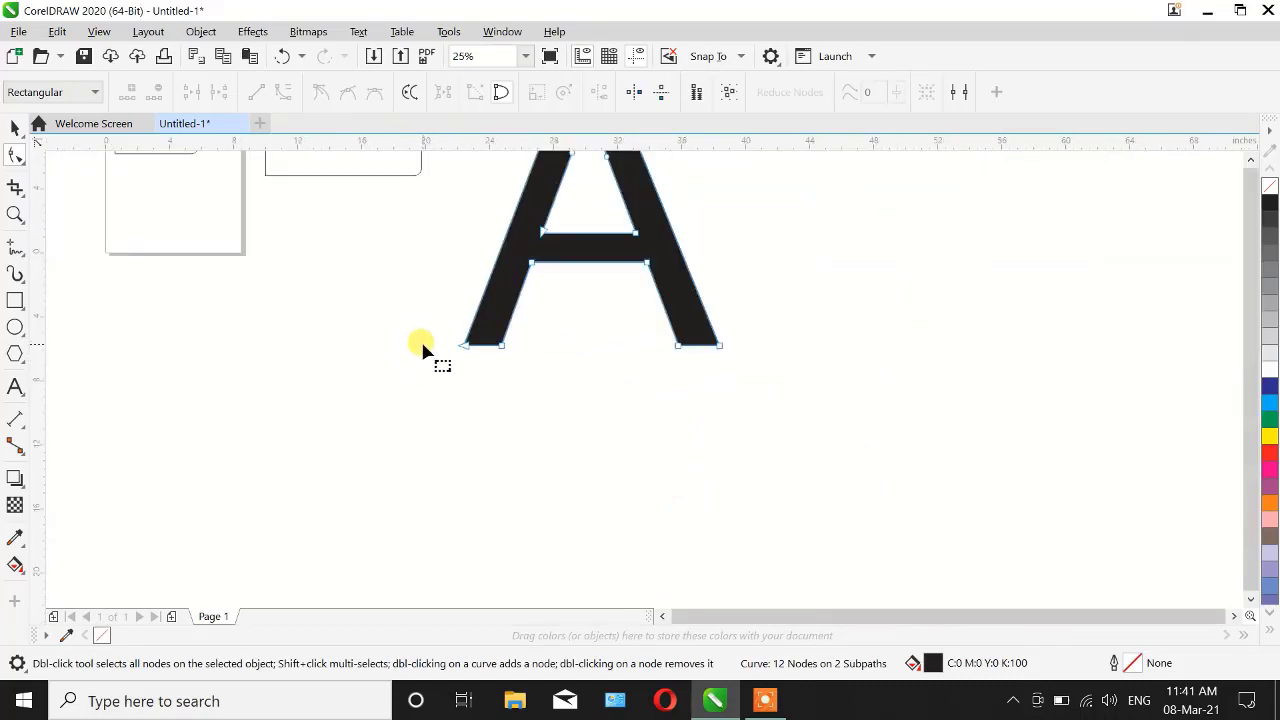
left_click(23, 165)
left_click(80, 187)
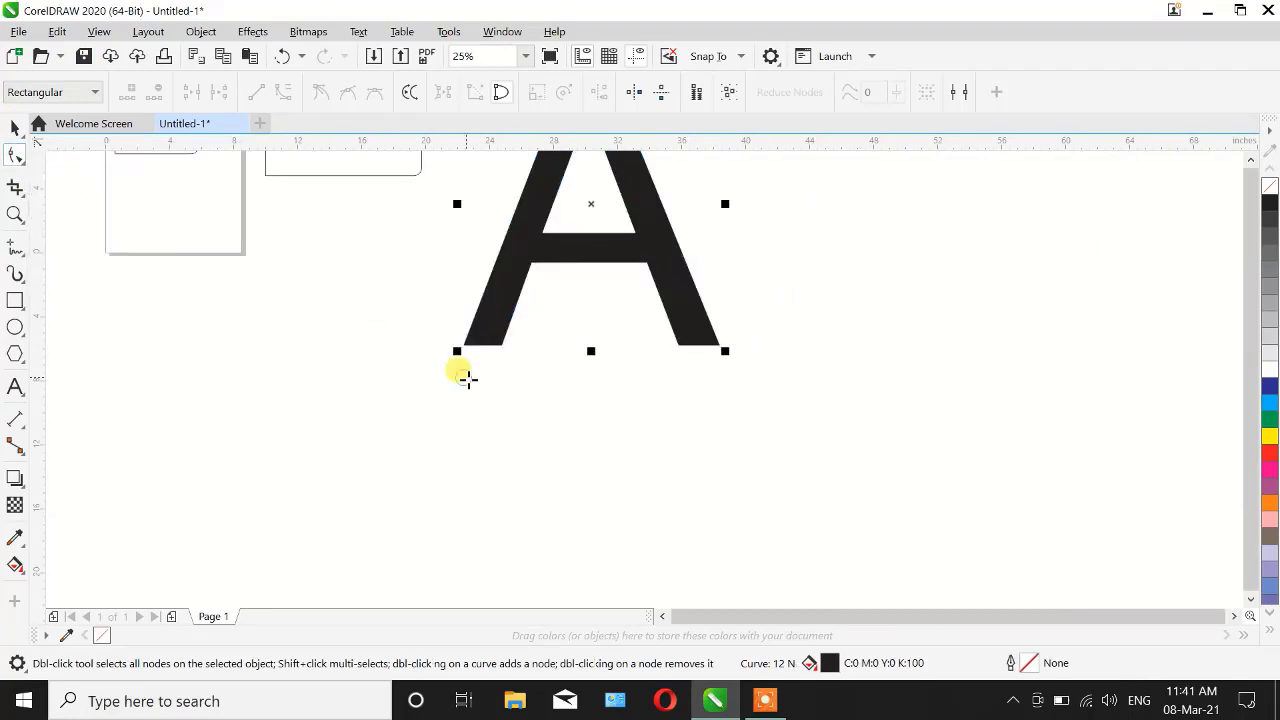
scroll(463, 363, "up", 3)
scroll(460, 389, "down", 3)
scroll(507, 292, "up", 3)
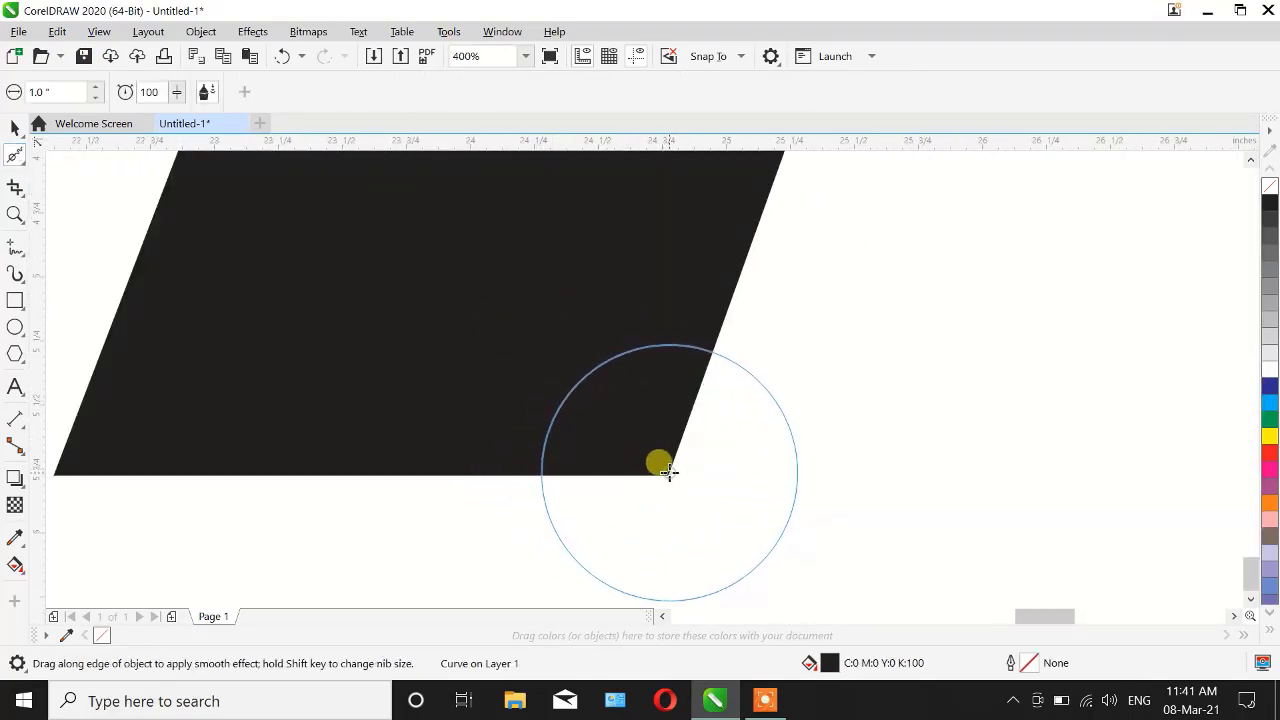
mouse_move(667, 471)
left_mouse_down()
mouse_move(655, 442)
mouse_move(449, 343)
left_mouse_up()
scroll(349, 357, "down", 6)
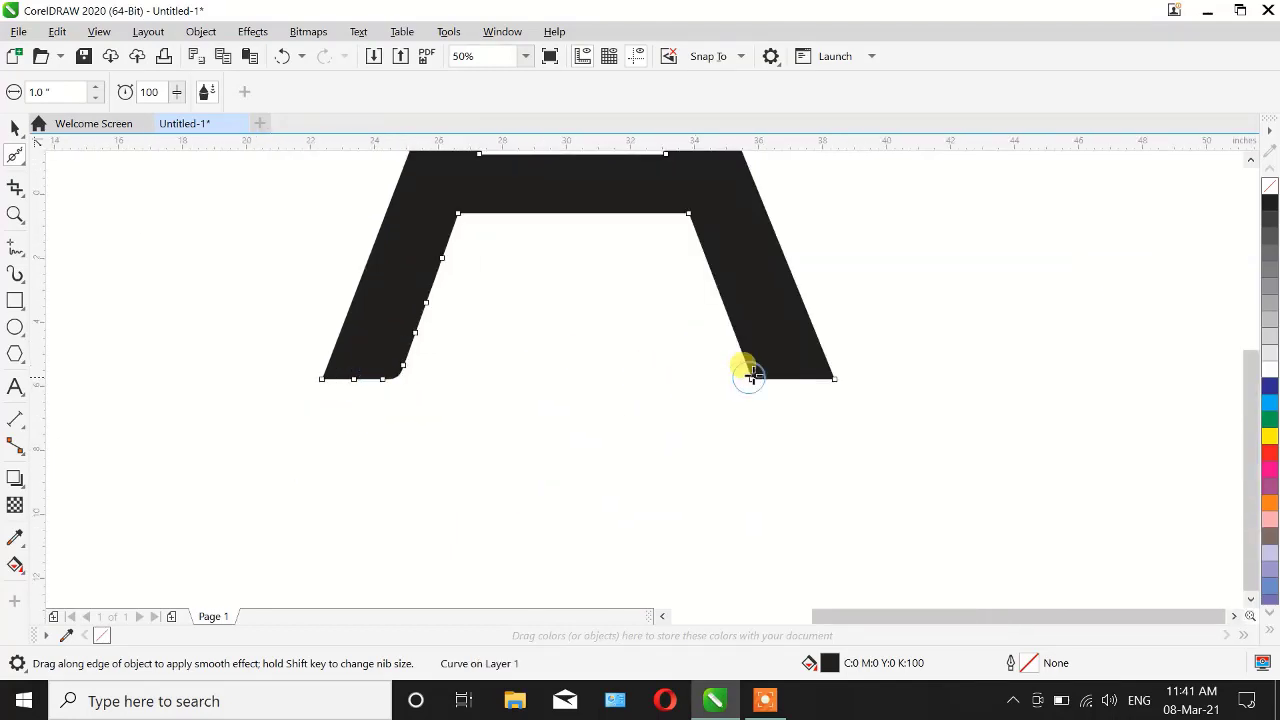
Step: Smooth the inner bottom corner of the letter A's right leg
scroll(751, 375, "up", 6)
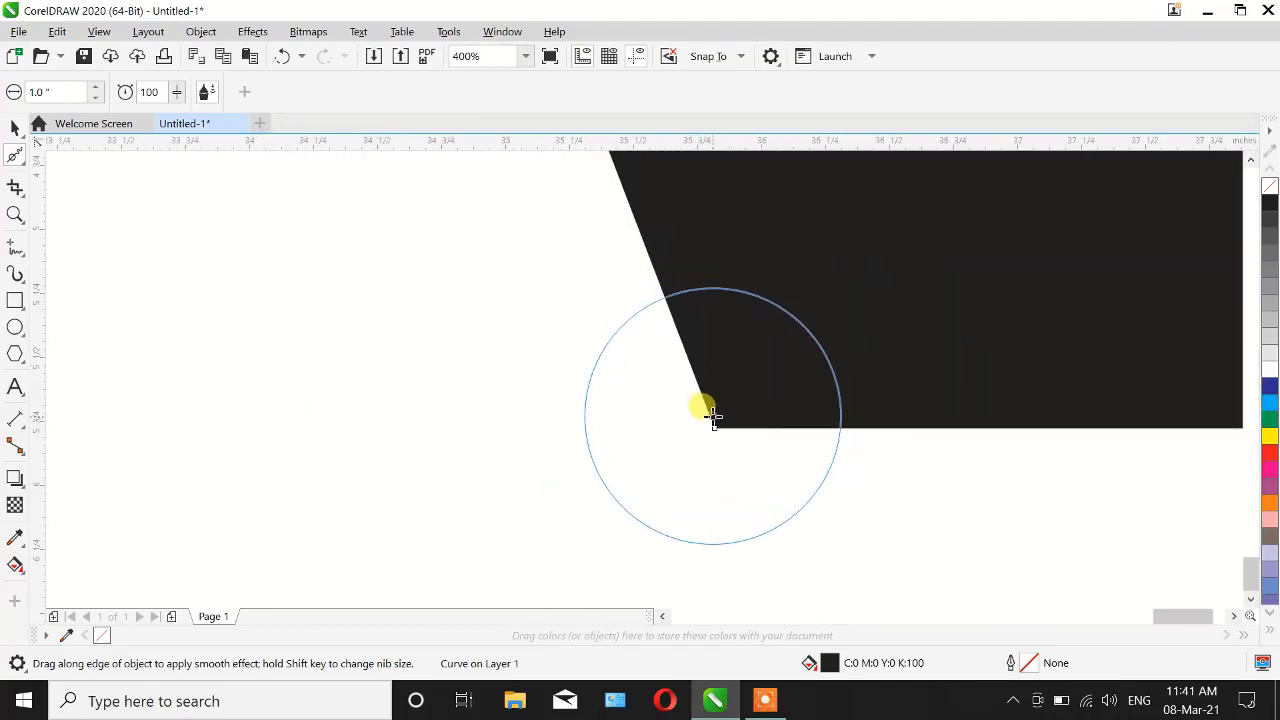
left_click_drag(713, 418, 713, 418)
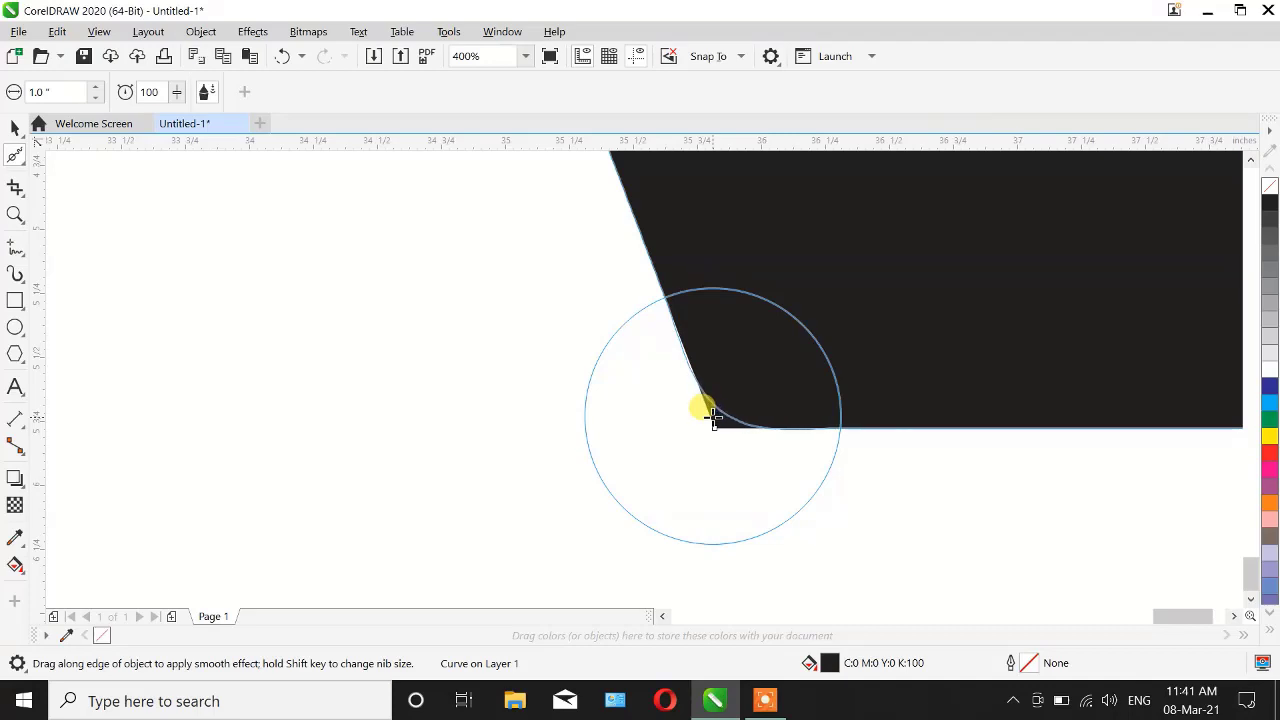
scroll(614, 486, "down", 5)
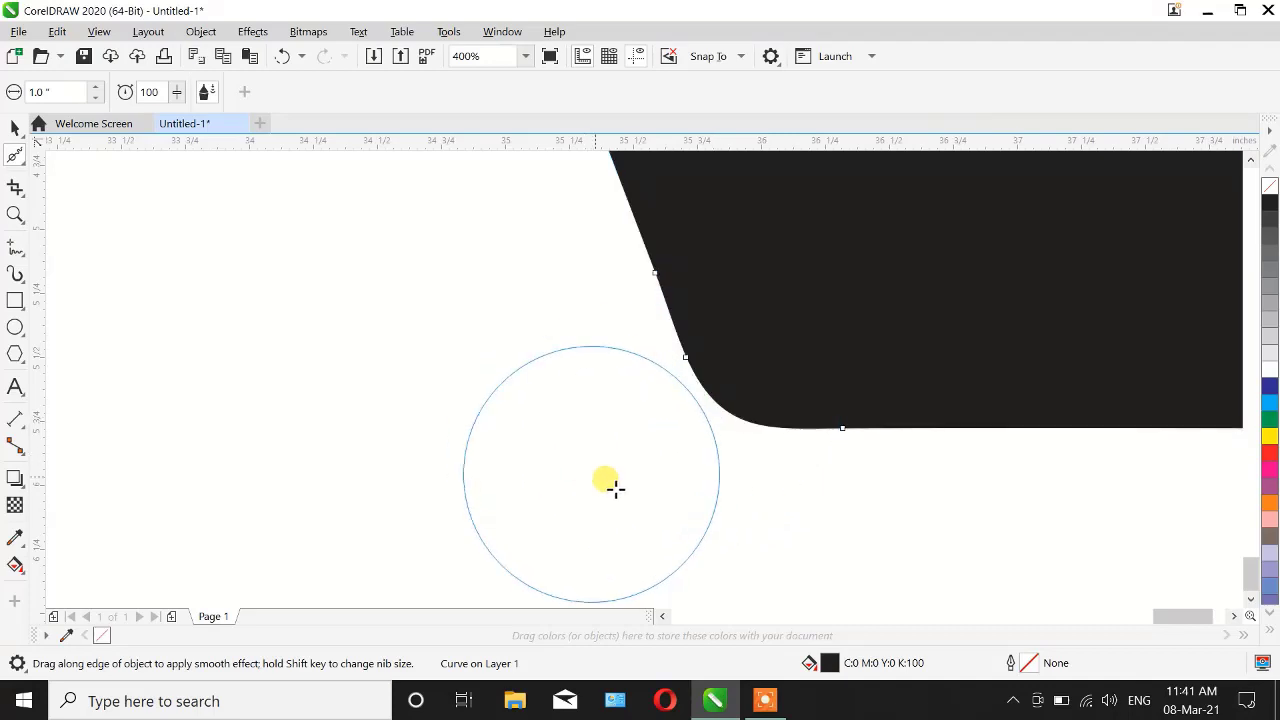
scroll(680, 443, "down", 2)
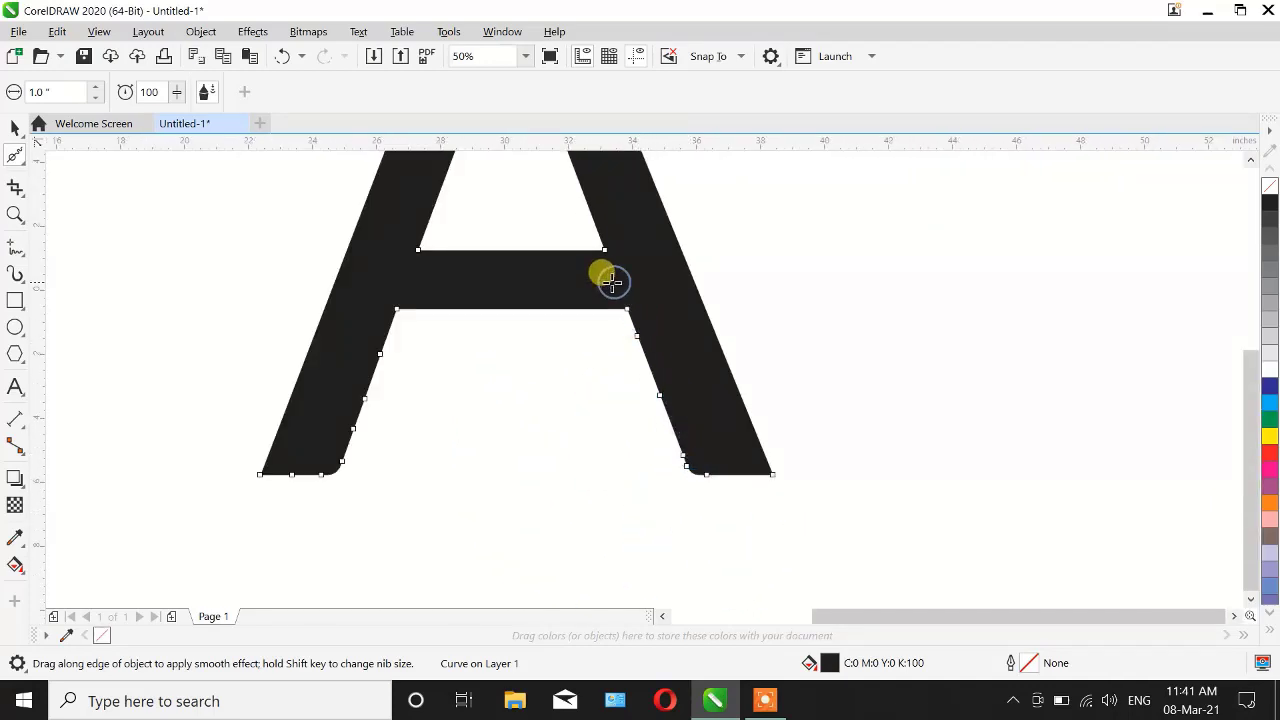
Step: Smooth the two corners where the underside of the letter A's crossbar meets the legs
scroll(625, 305, "up", 3)
left_click_drag(668, 386, 686, 363)
scroll(849, 314, "down", 3)
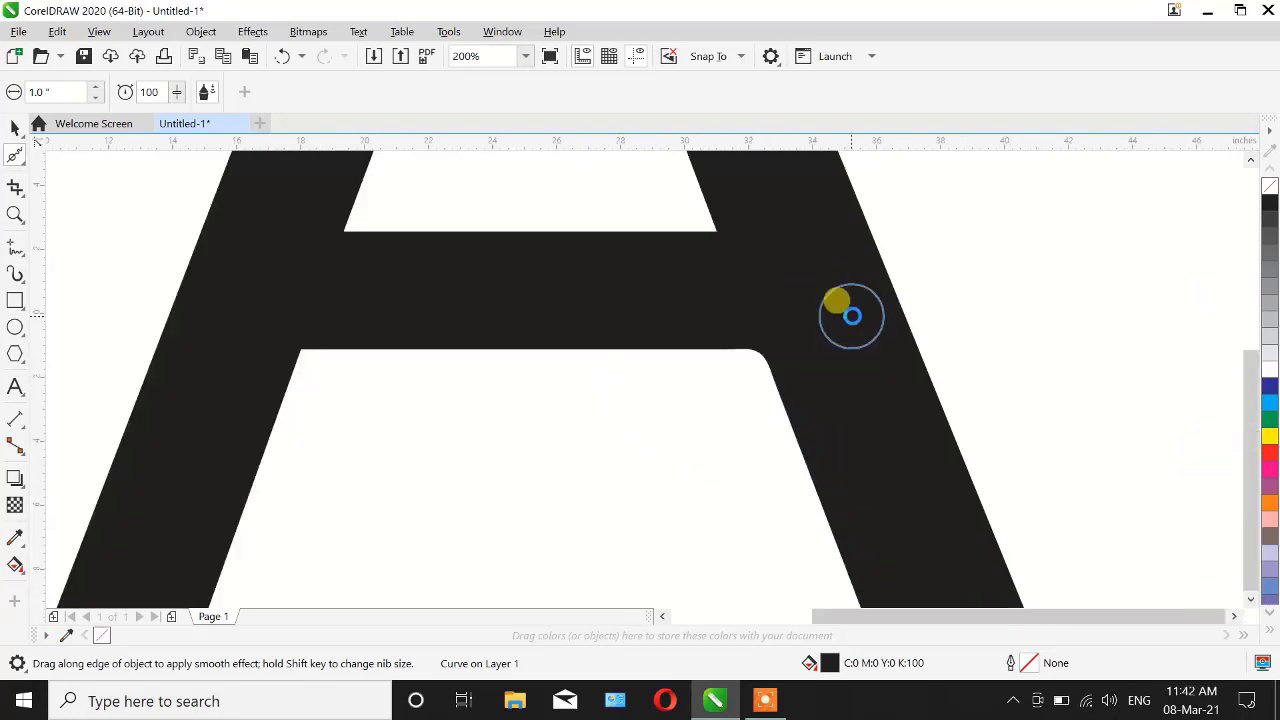
scroll(724, 347, "up", 1)
scroll(724, 347, "up", 2)
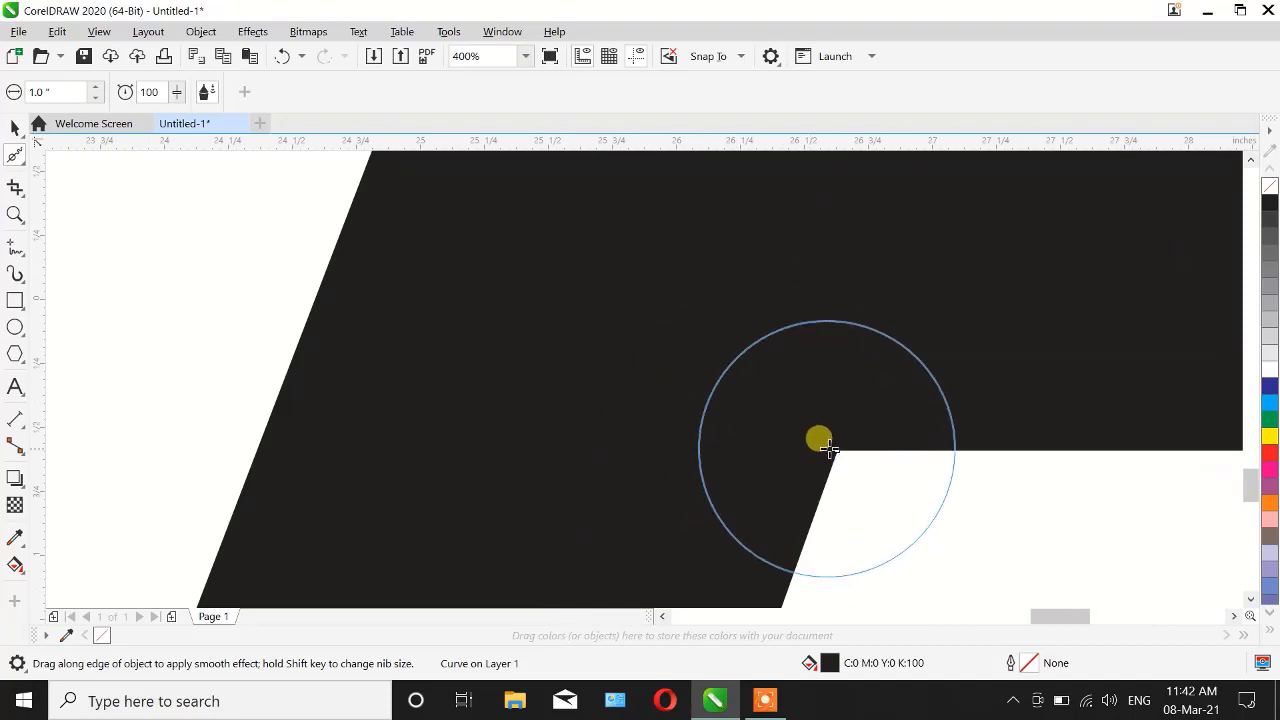
left_click_drag(829, 437, 829, 437)
scroll(580, 323, "down", 4)
scroll(609, 334, "up", 2)
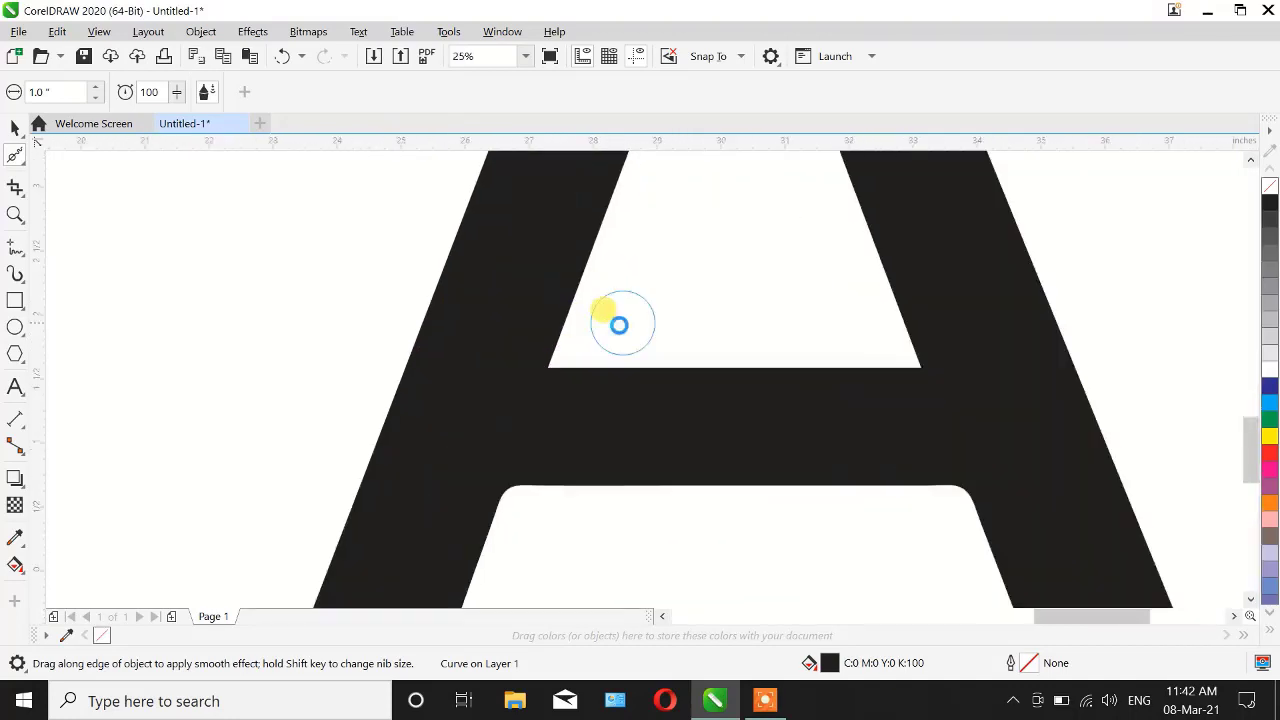
Step: Smooth the two lower corners of the letter A's inner triangle
scroll(619, 325, "up", 3)
left_click_drag(480, 397, 540, 320)
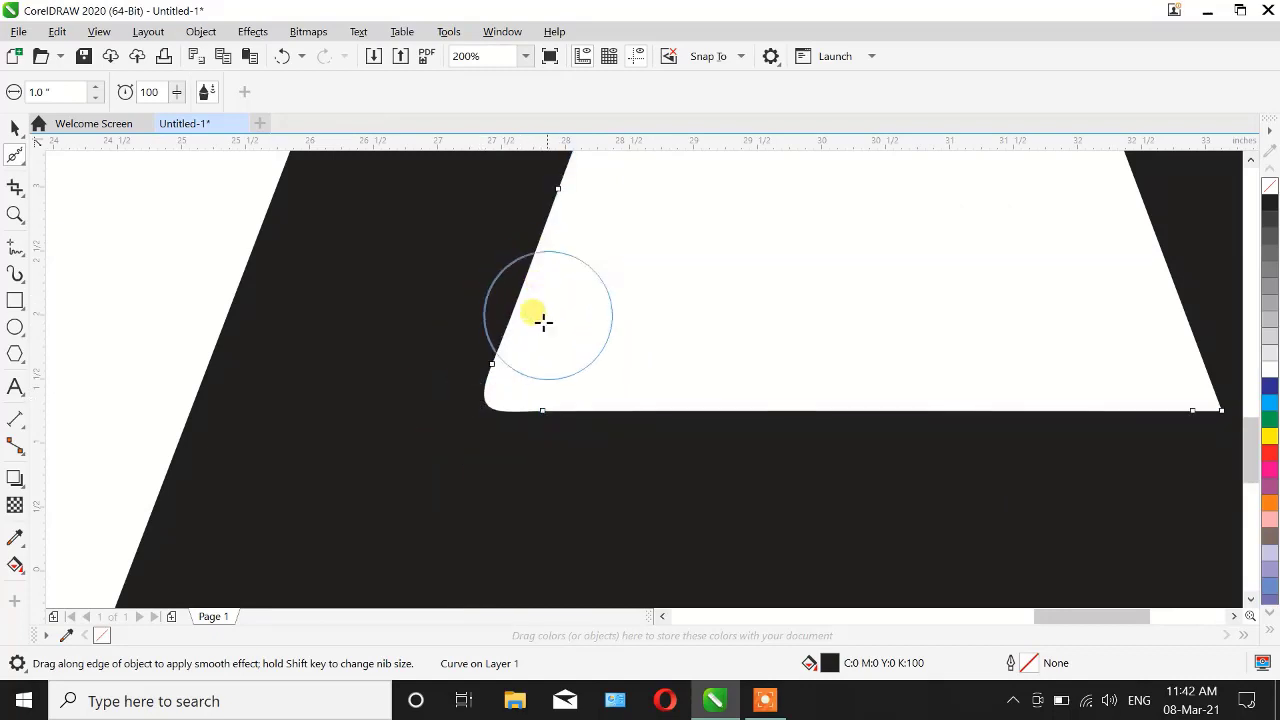
scroll(615, 330, "down", 2)
scroll(700, 351, "up", 2)
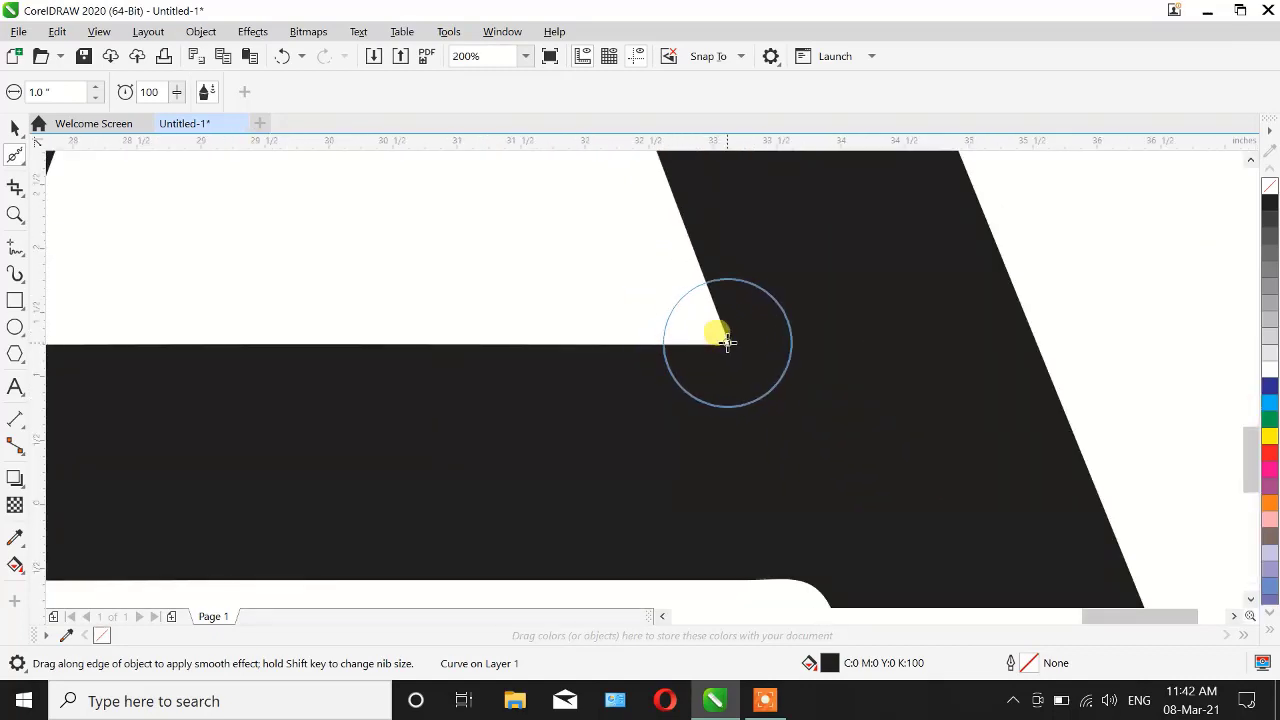
left_click_drag(720, 337, 714, 337)
scroll(690, 336, "down", 3)
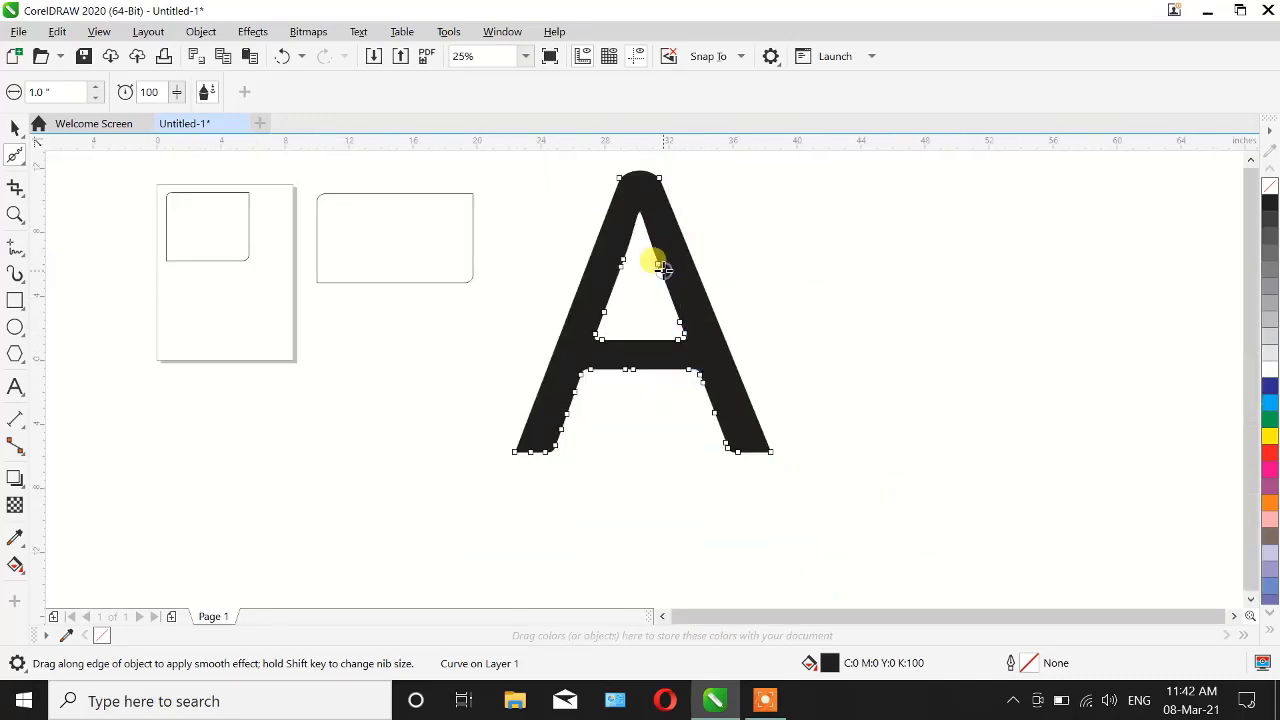
Step: Fill the letter A with red (C:0 M:100 Y:100 K:0)
left_click(1268, 452)
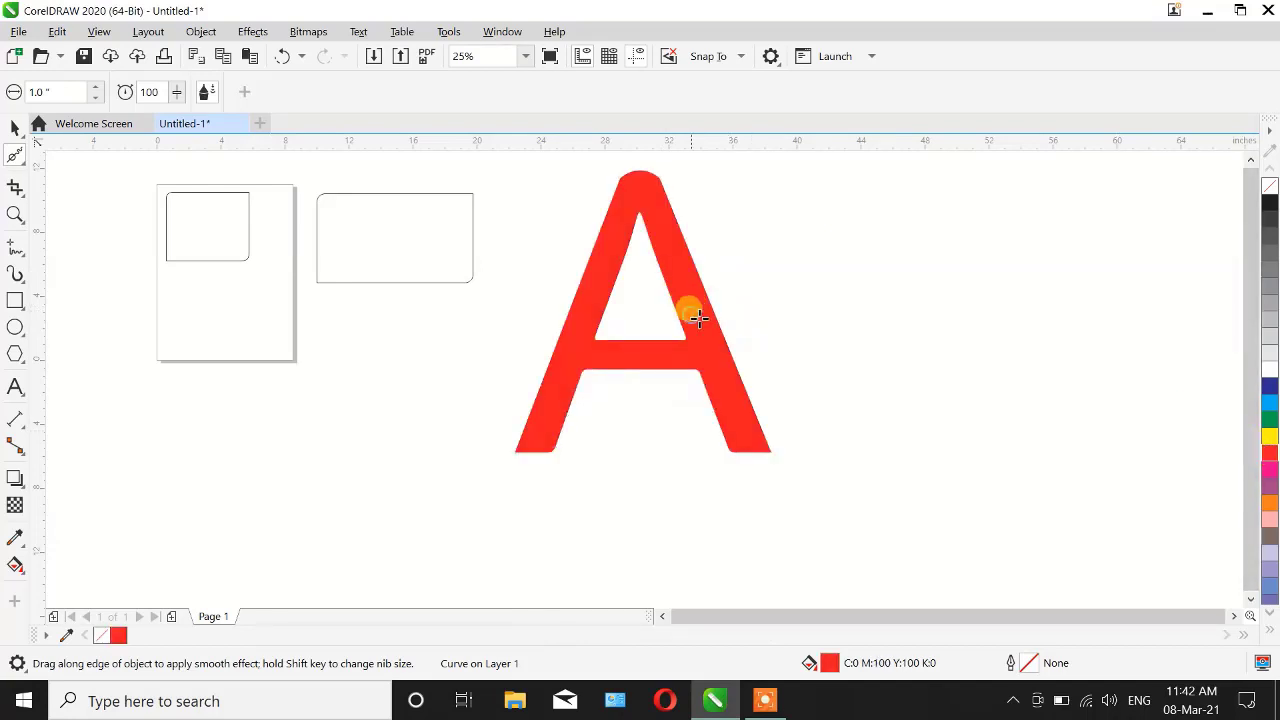
scroll(686, 330, "up", 2)
scroll(504, 413, "down", 2)
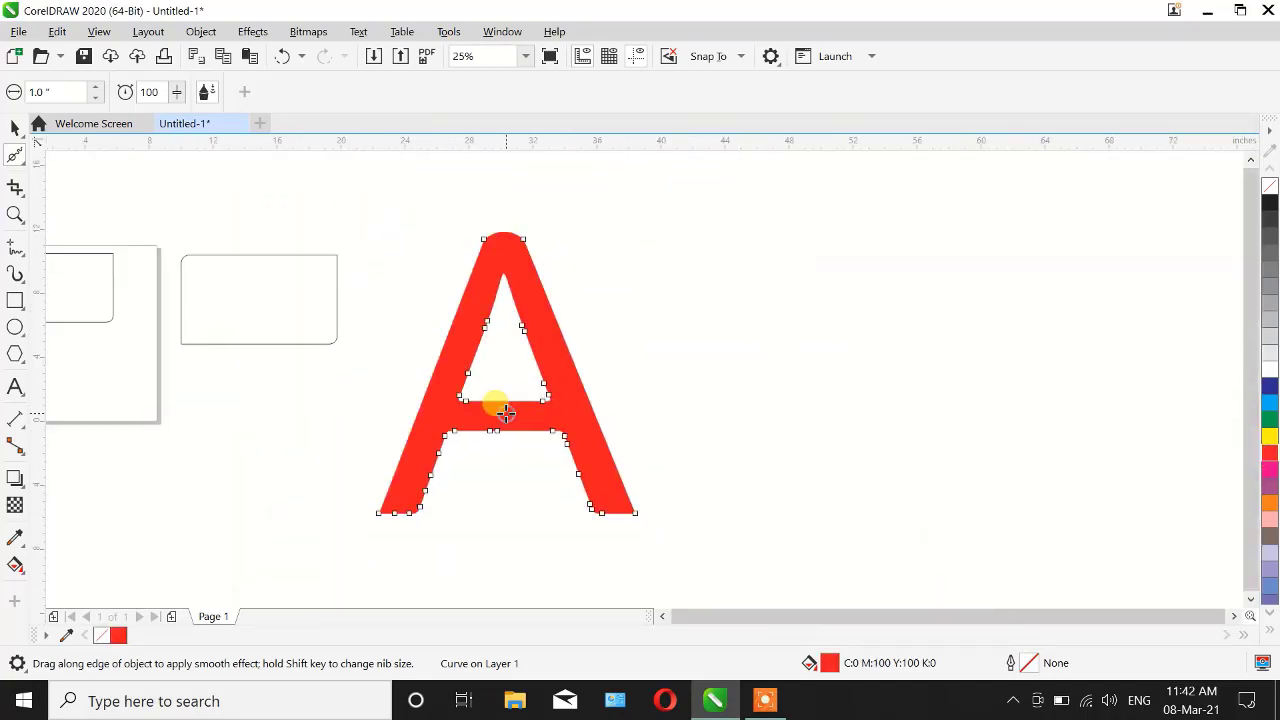
Step: Smooth the apex of the letter A's inner triangle and check the rounded corners
scroll(506, 271, "up", 3)
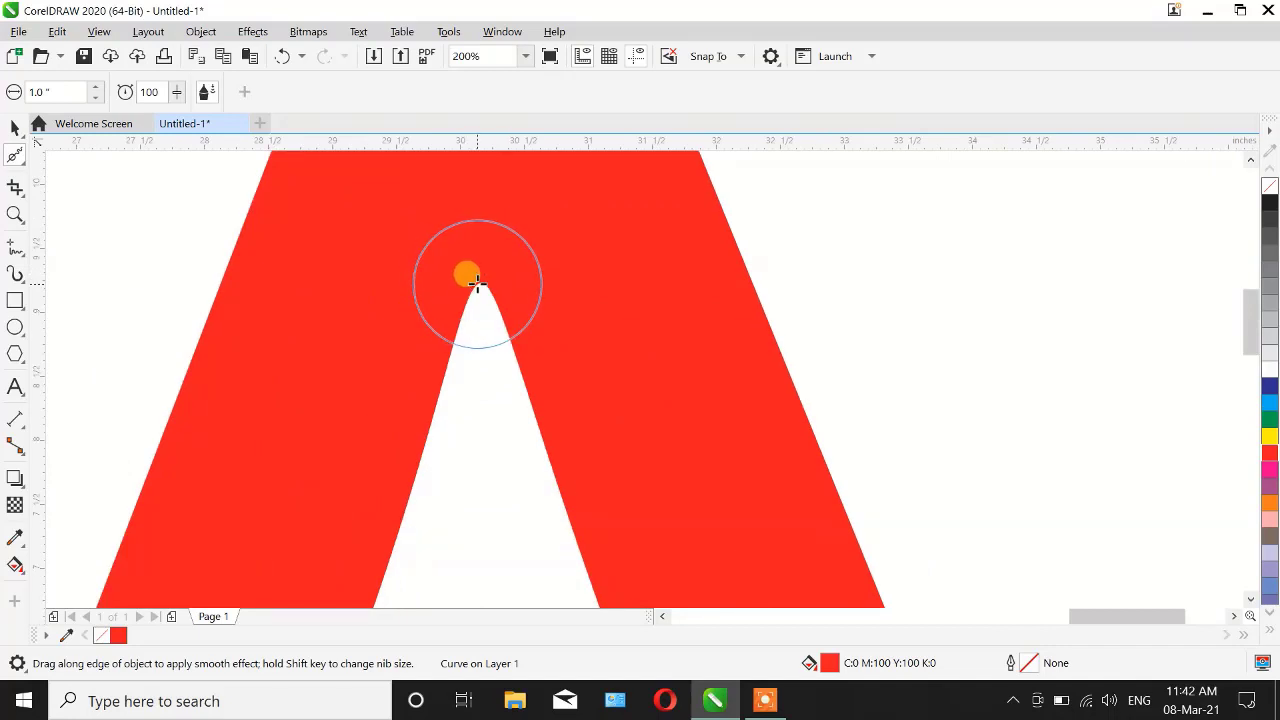
left_click_drag(478, 281, 606, 251)
scroll(610, 254, "down", 3)
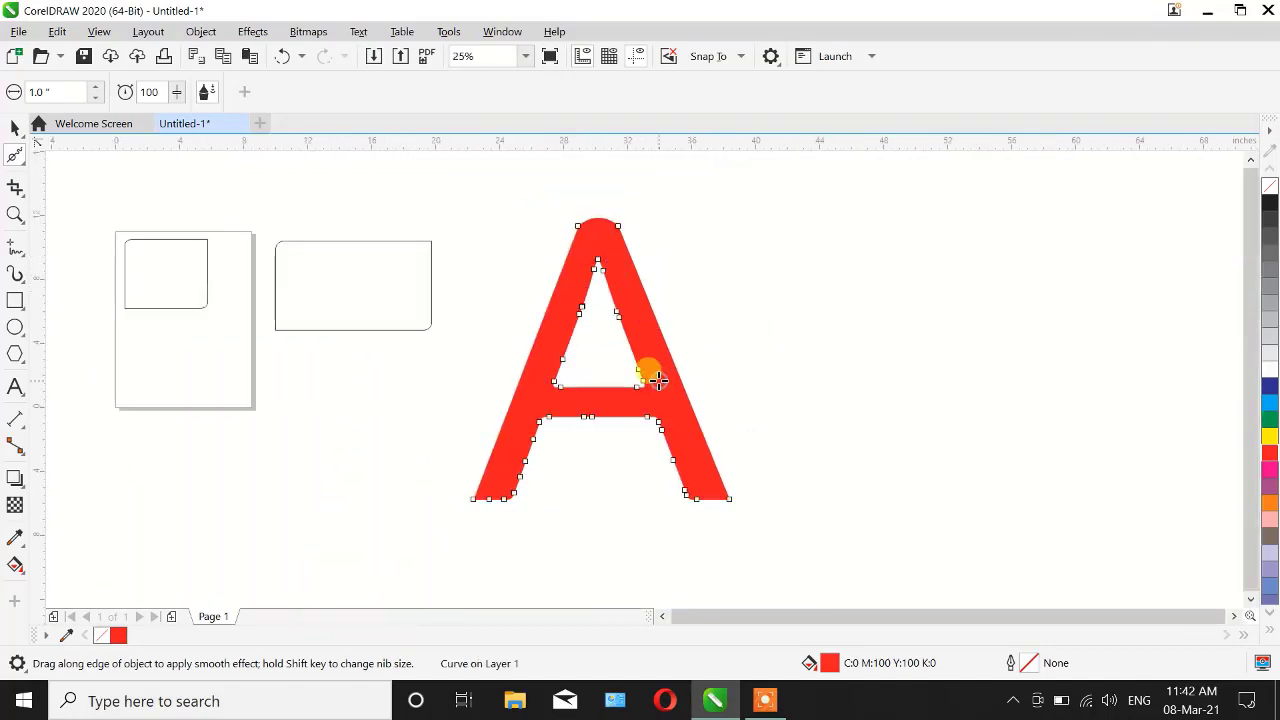
scroll(663, 409, "up", 3)
scroll(666, 417, "down", 1)
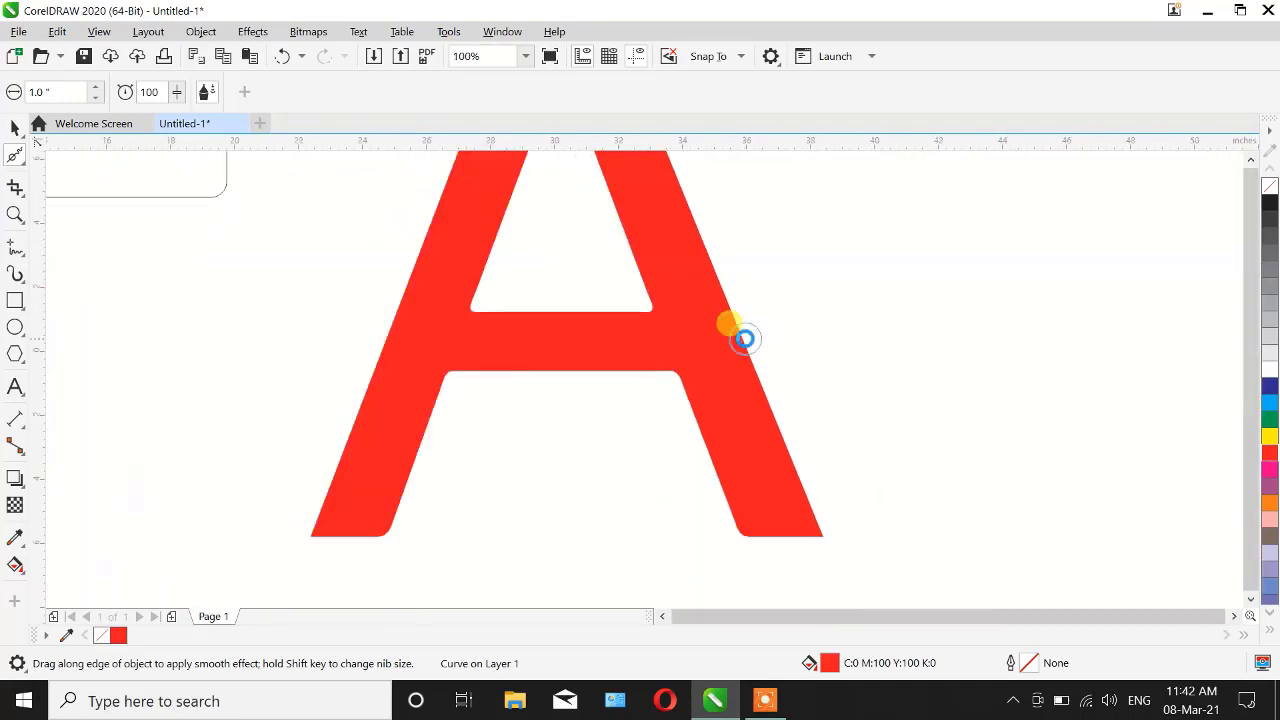
Step: Draw an eight-sided polygon about 15.9 by 16.4 inches below the rectangles, beside the letter A
scroll(744, 338, "down", 2)
left_click(16, 127)
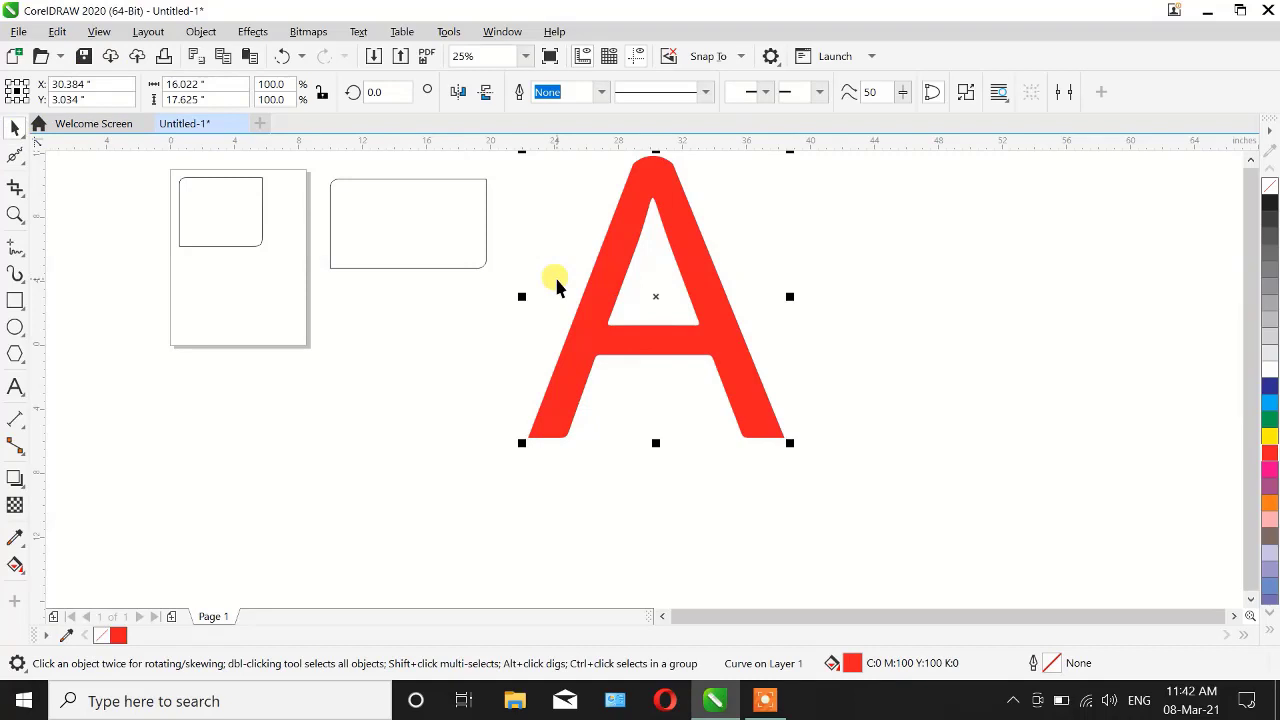
scroll(684, 221, "down", 1)
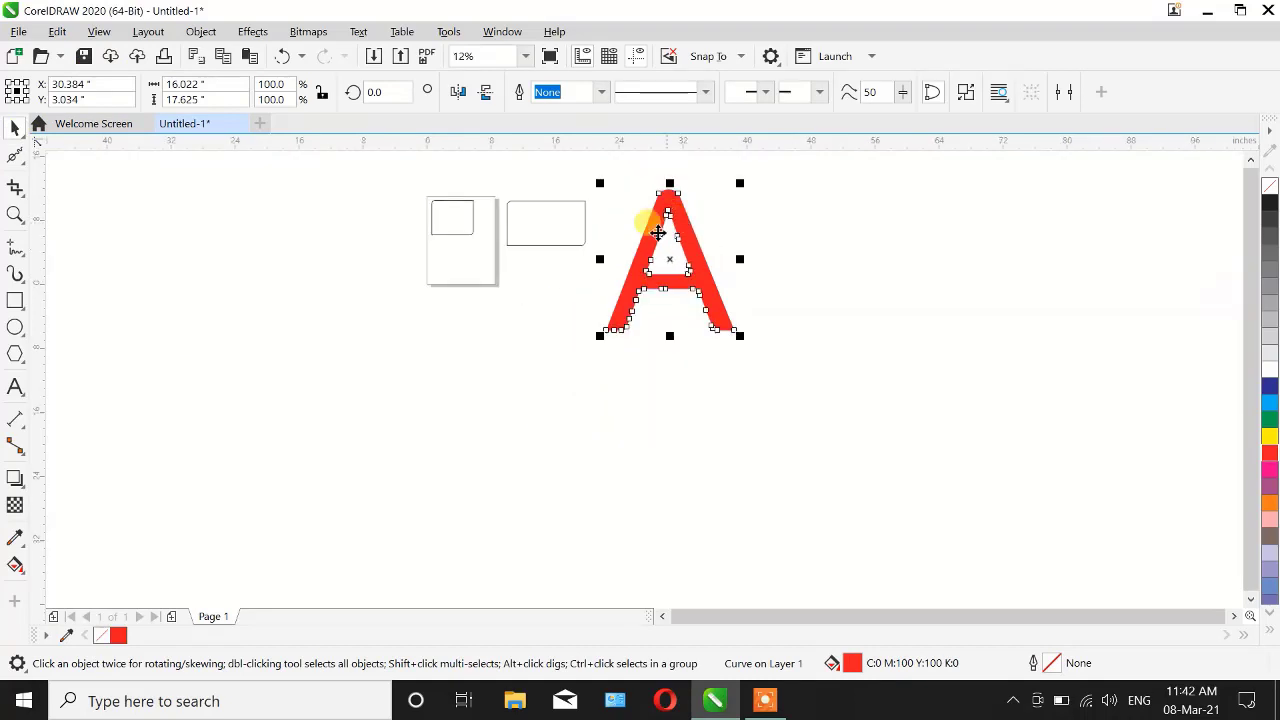
scroll(620, 251, "up", 1)
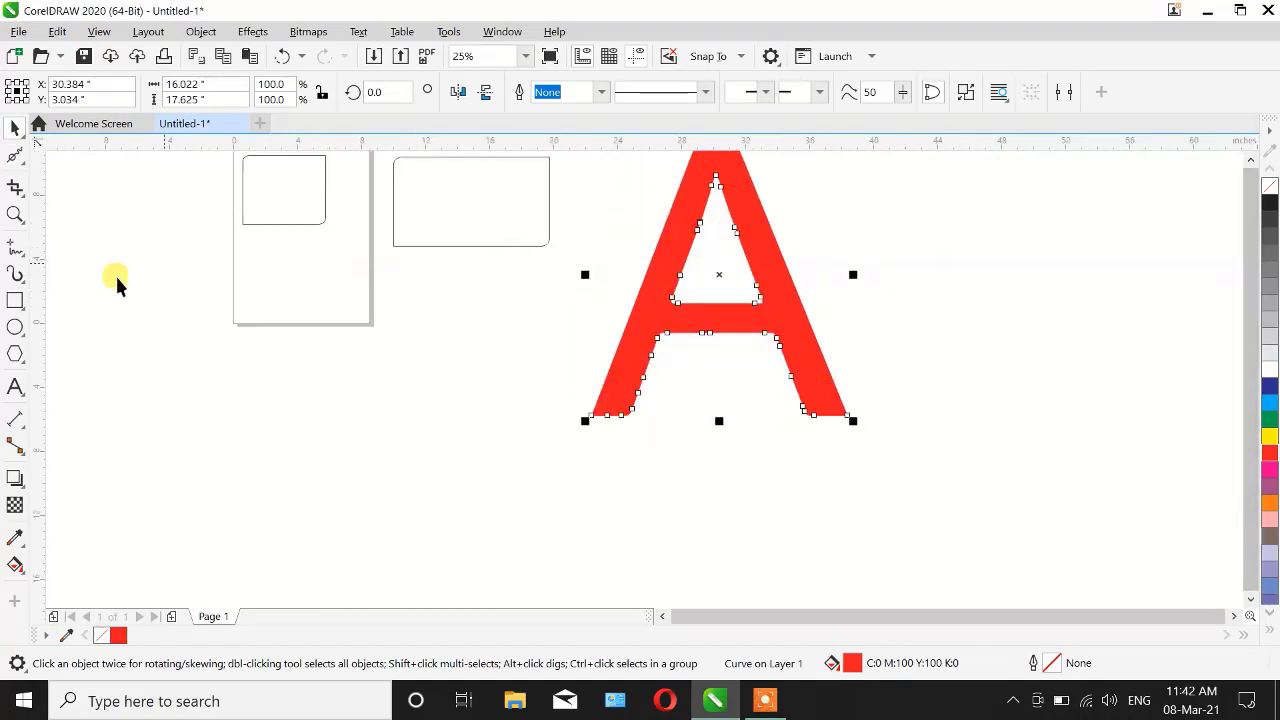
left_click(13, 352)
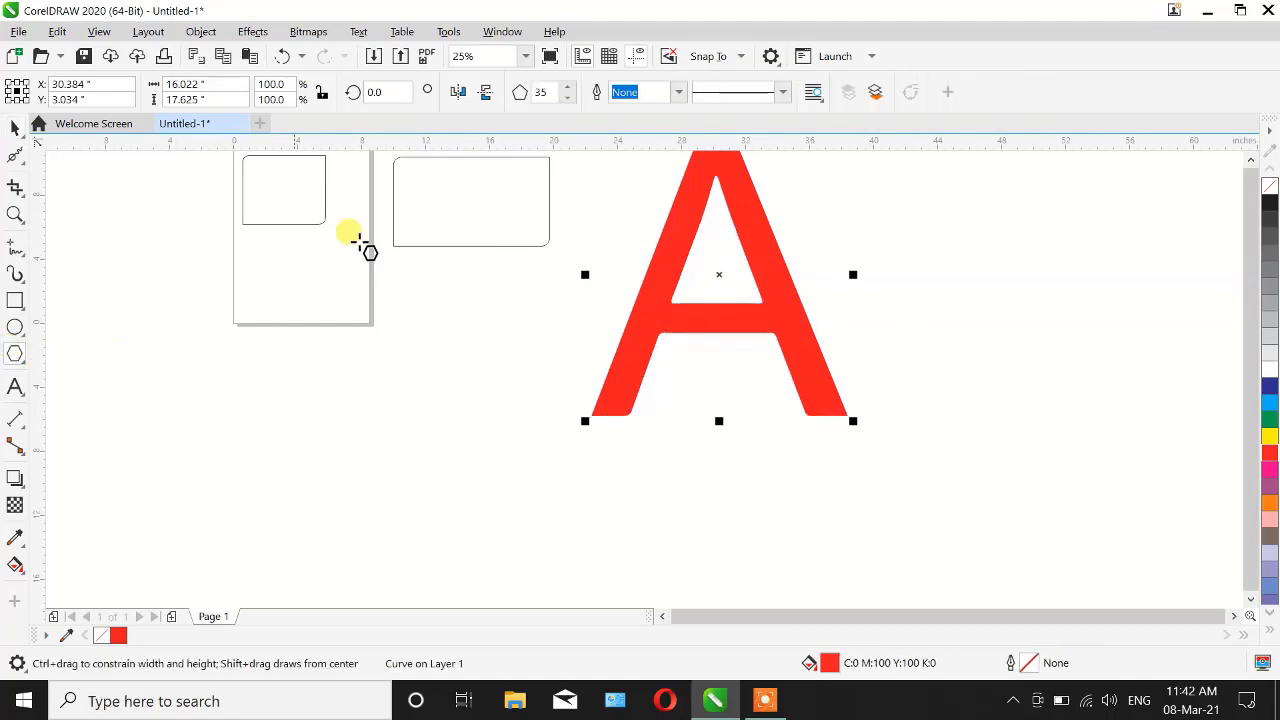
double_click(550, 92)
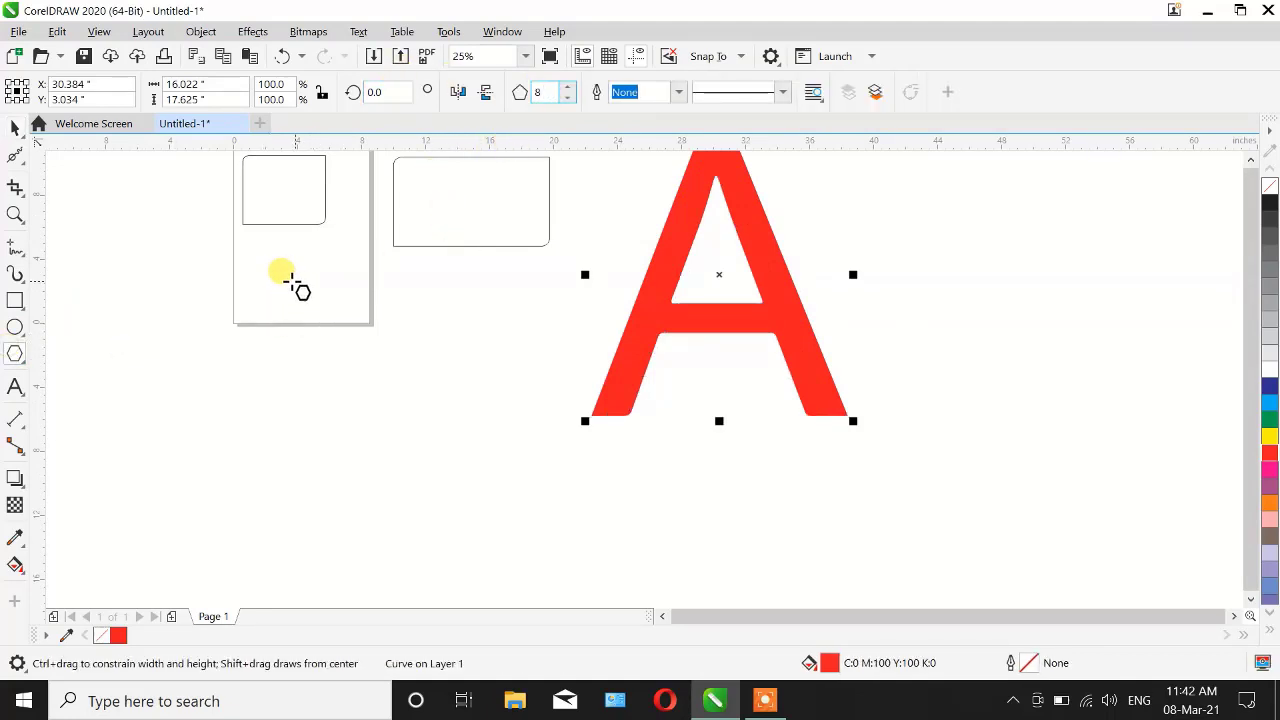
left_click_drag(250, 278, 497, 533)
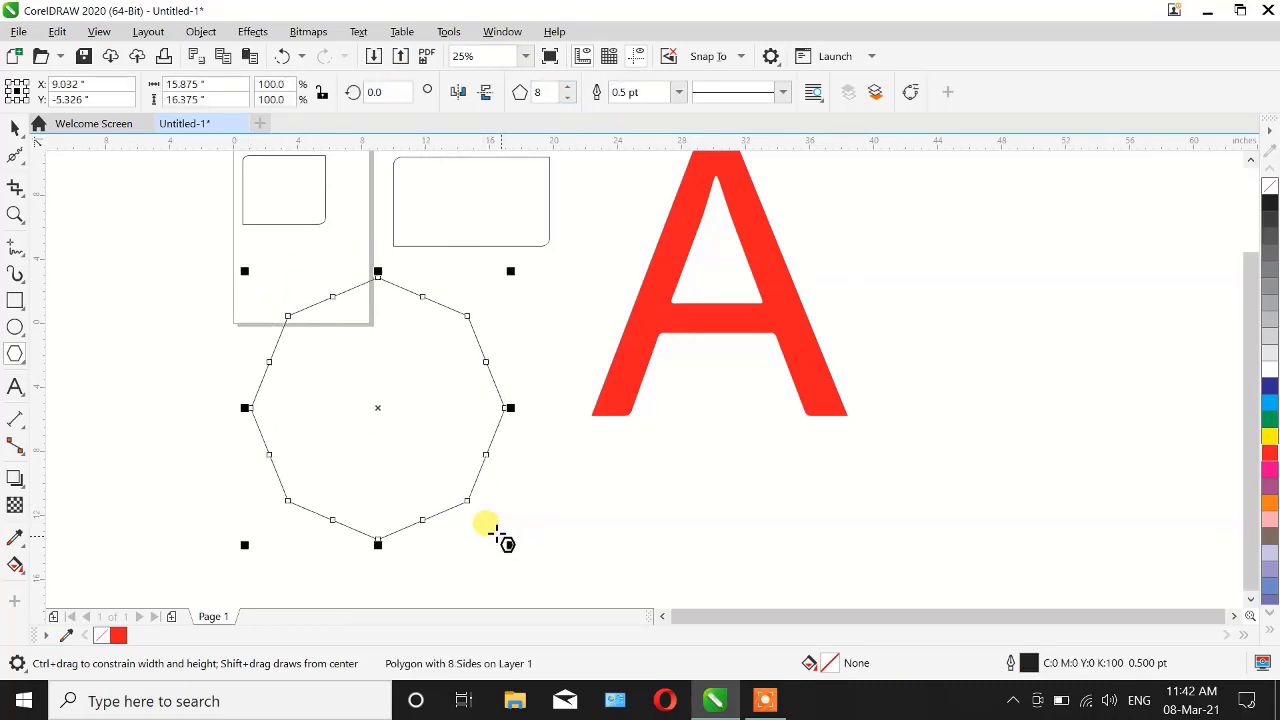
Step: Round the octagon's leftmost corner with the Smooth tool
left_click(24, 165)
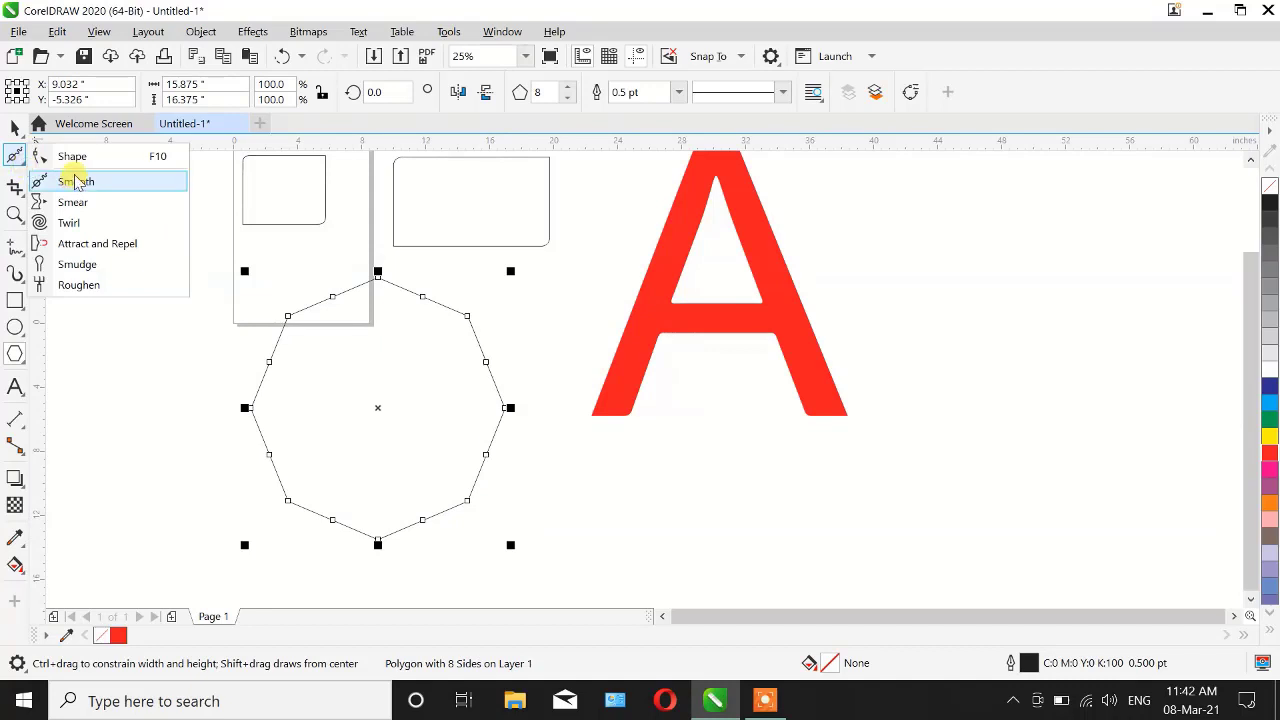
left_click(72, 156)
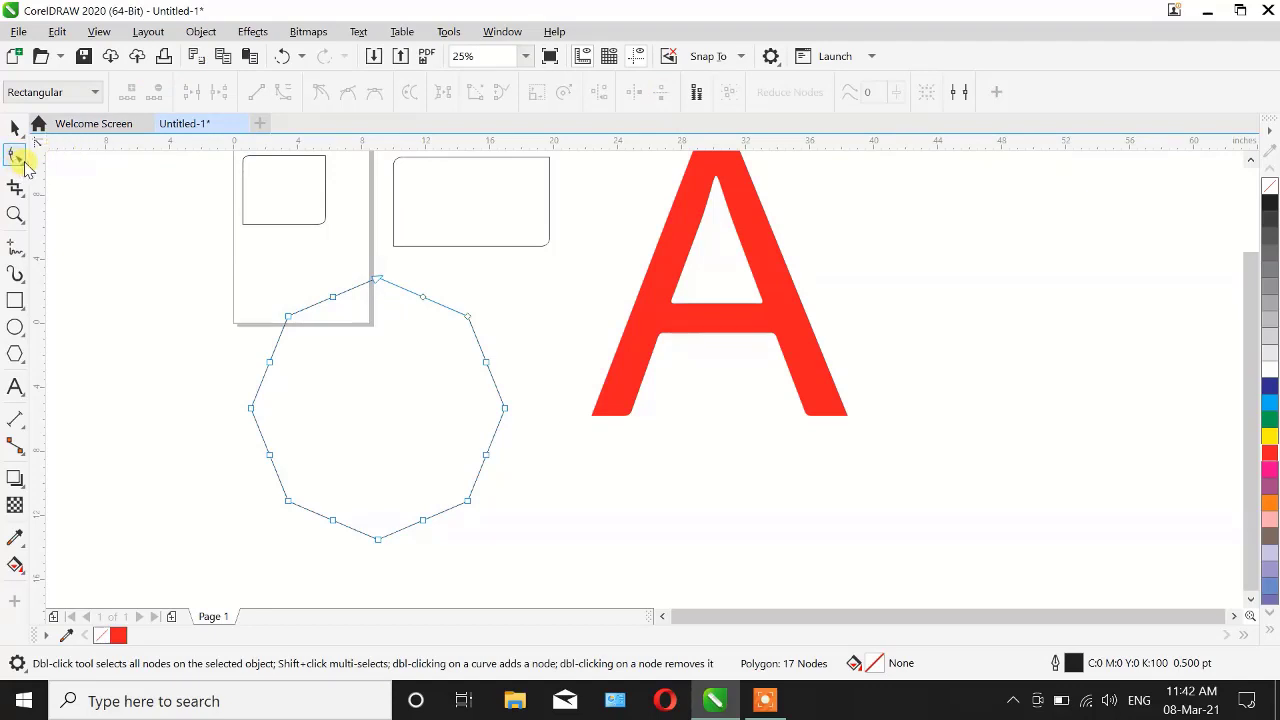
left_click(24, 165)
left_click(72, 177)
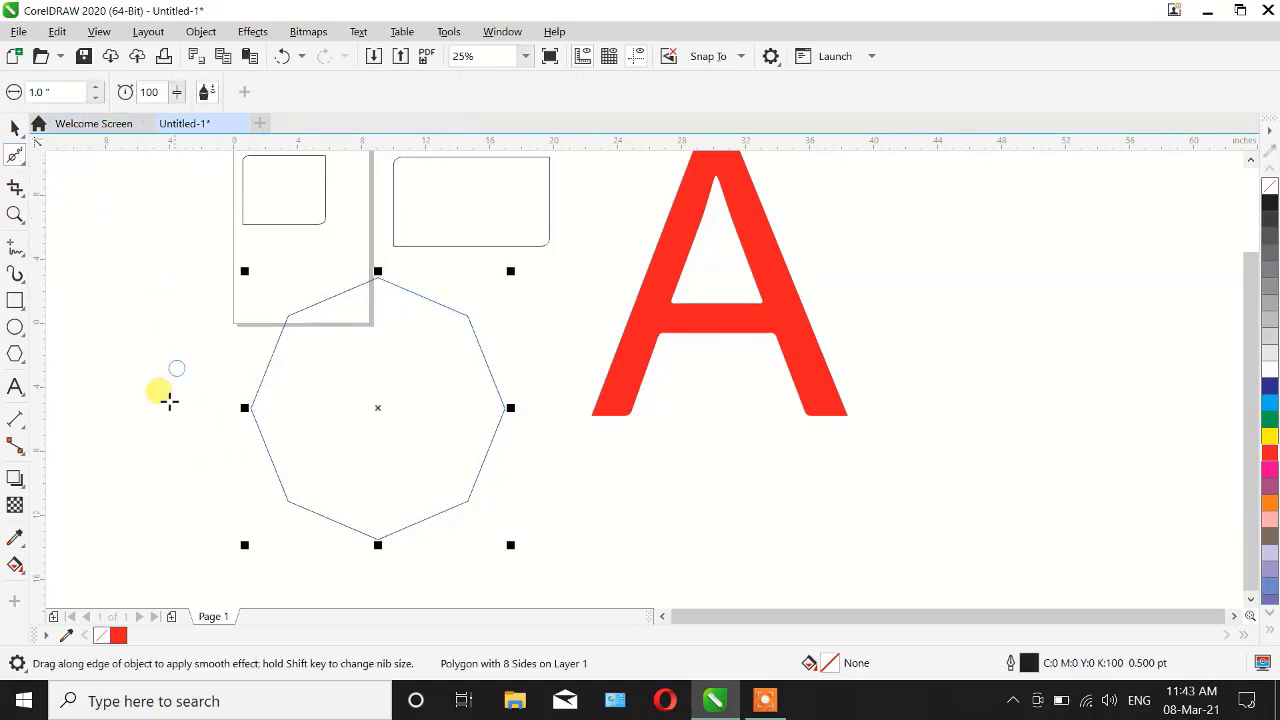
scroll(191, 417, "up", 5)
scroll(656, 307, "up", 4)
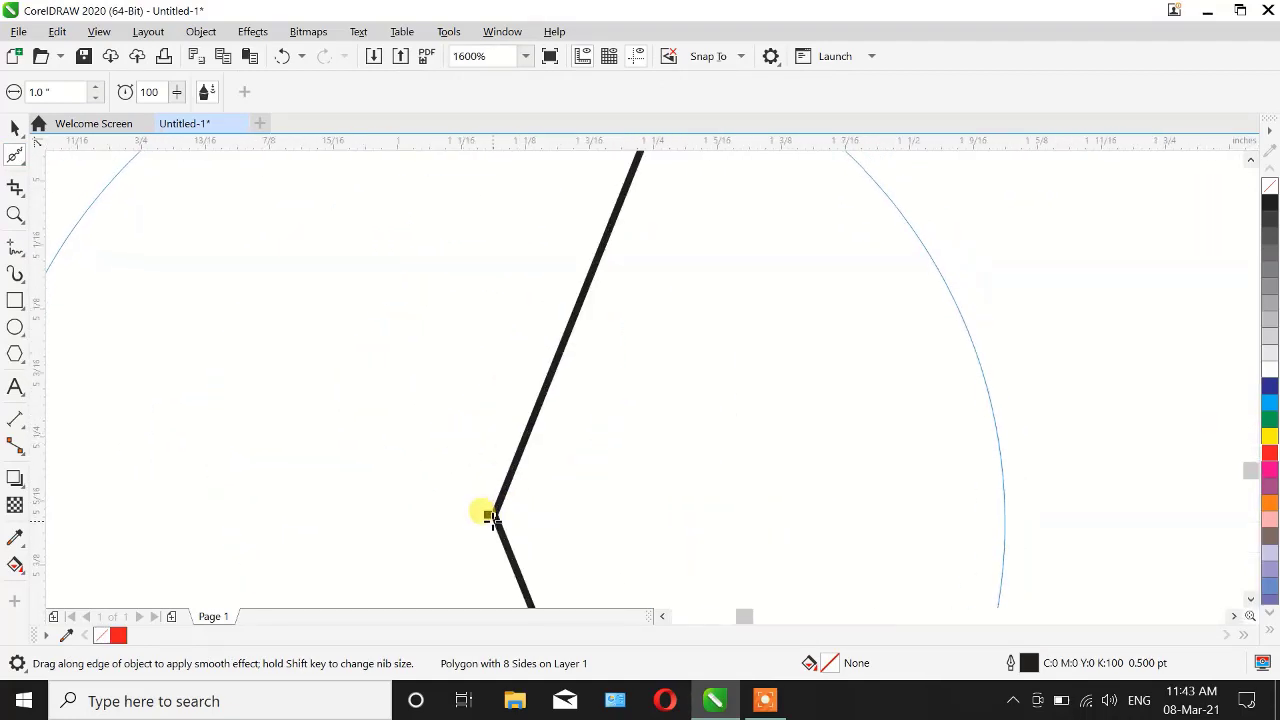
left_click_drag(490, 515, 408, 440)
scroll(406, 441, "down", 5)
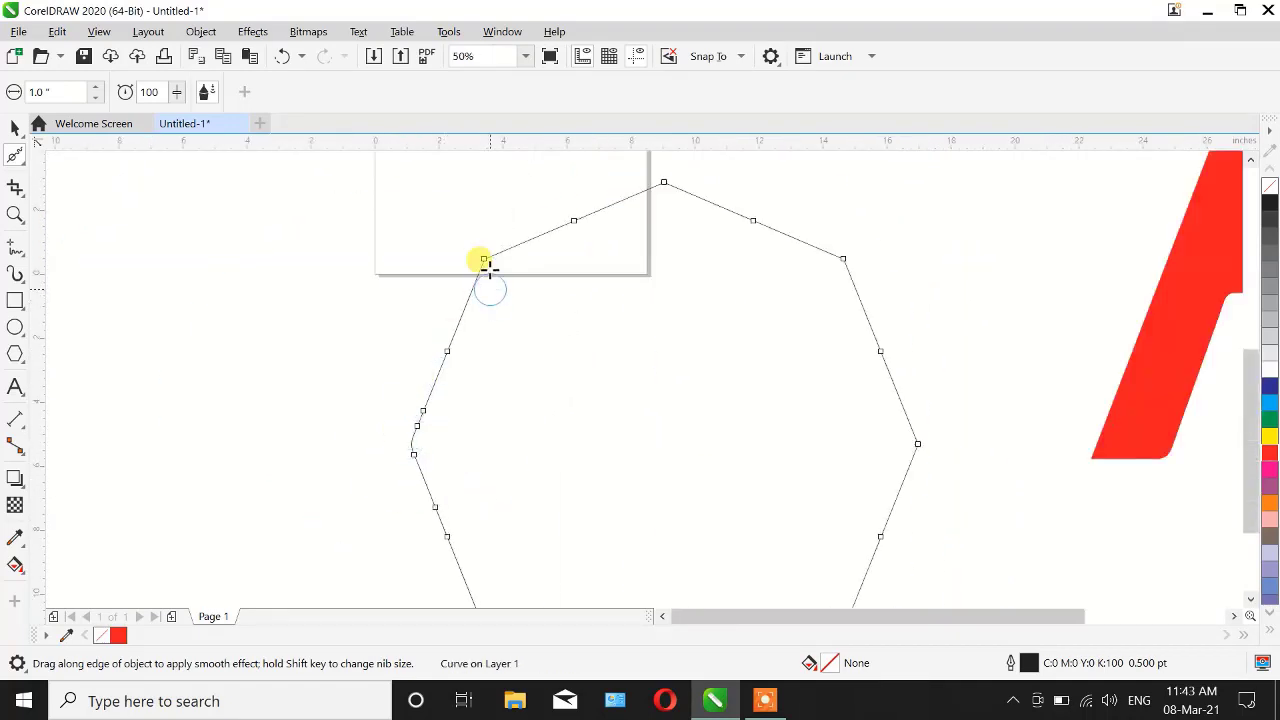
Step: Smooth the octagon's upper-left corner and its topmost corner
scroll(483, 261, "up", 3)
left_click_drag(437, 312, 436, 313)
scroll(286, 288, "down", 3)
scroll(486, 199, "up", 2)
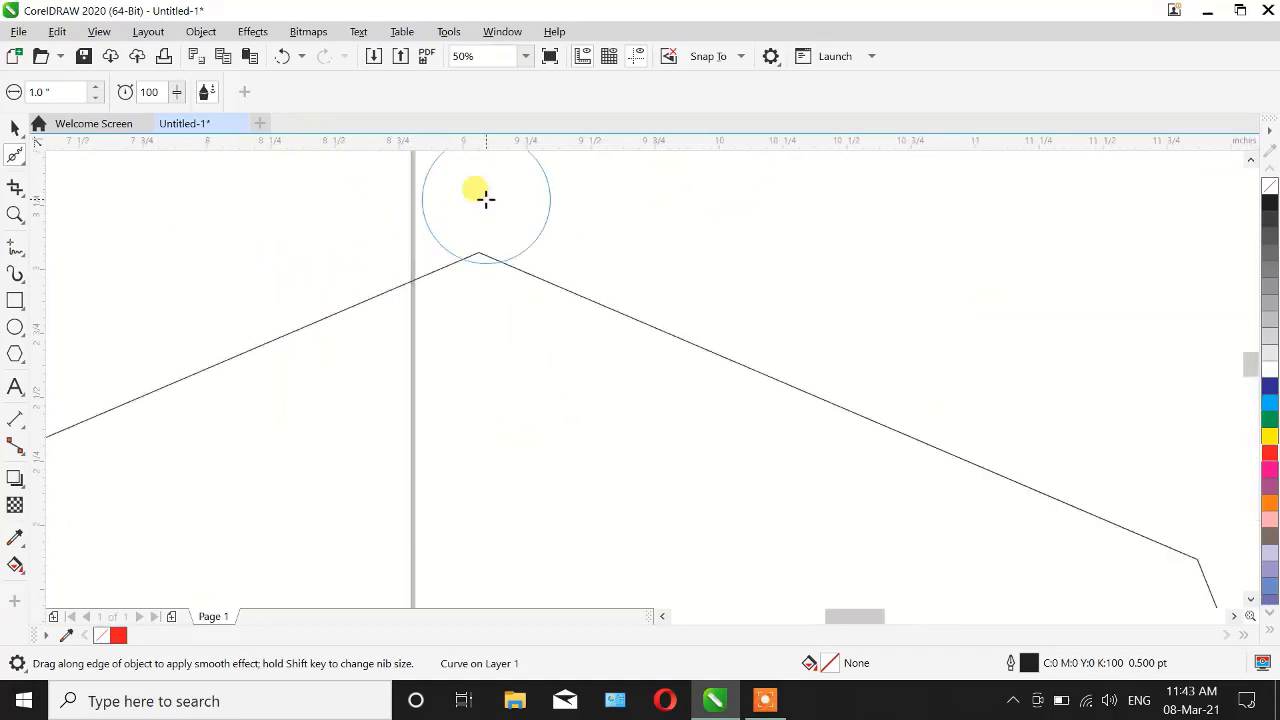
scroll(485, 199, "up", 1)
left_click_drag(466, 305, 463, 303)
scroll(423, 257, "down", 4)
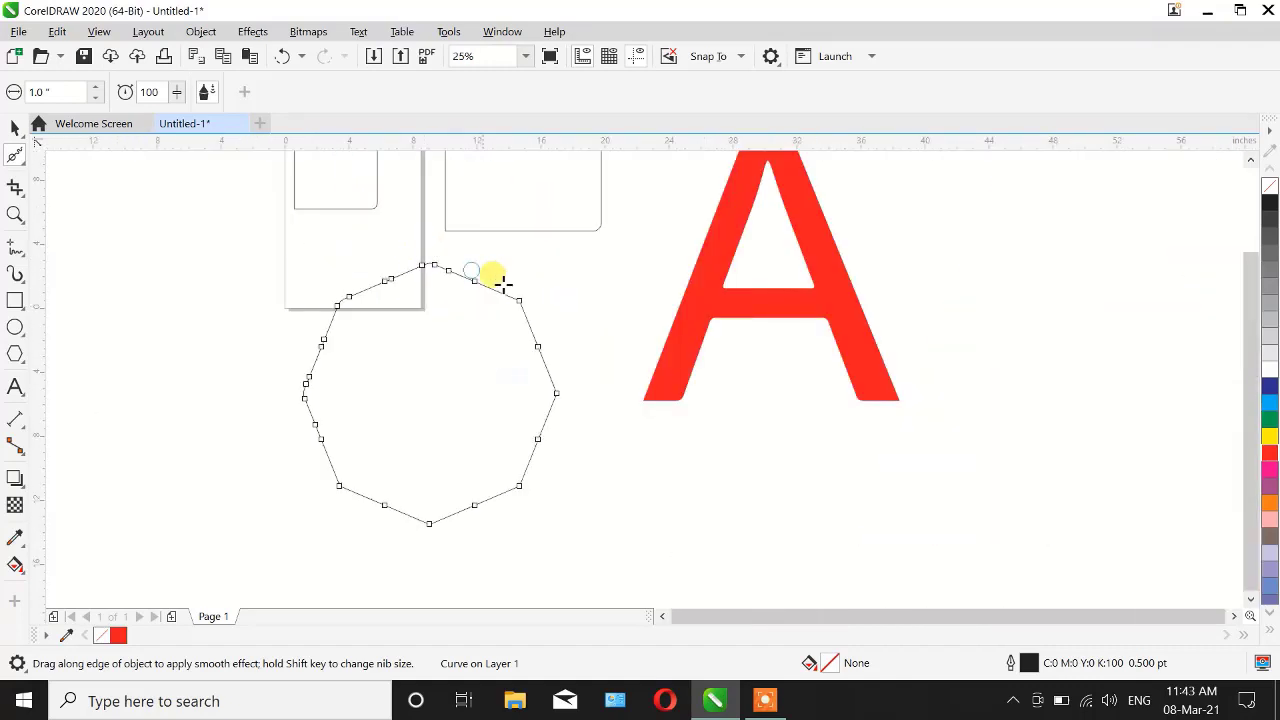
Step: Smooth the octagon's upper-right corner and its rightmost corner
scroll(510, 302, "up", 1)
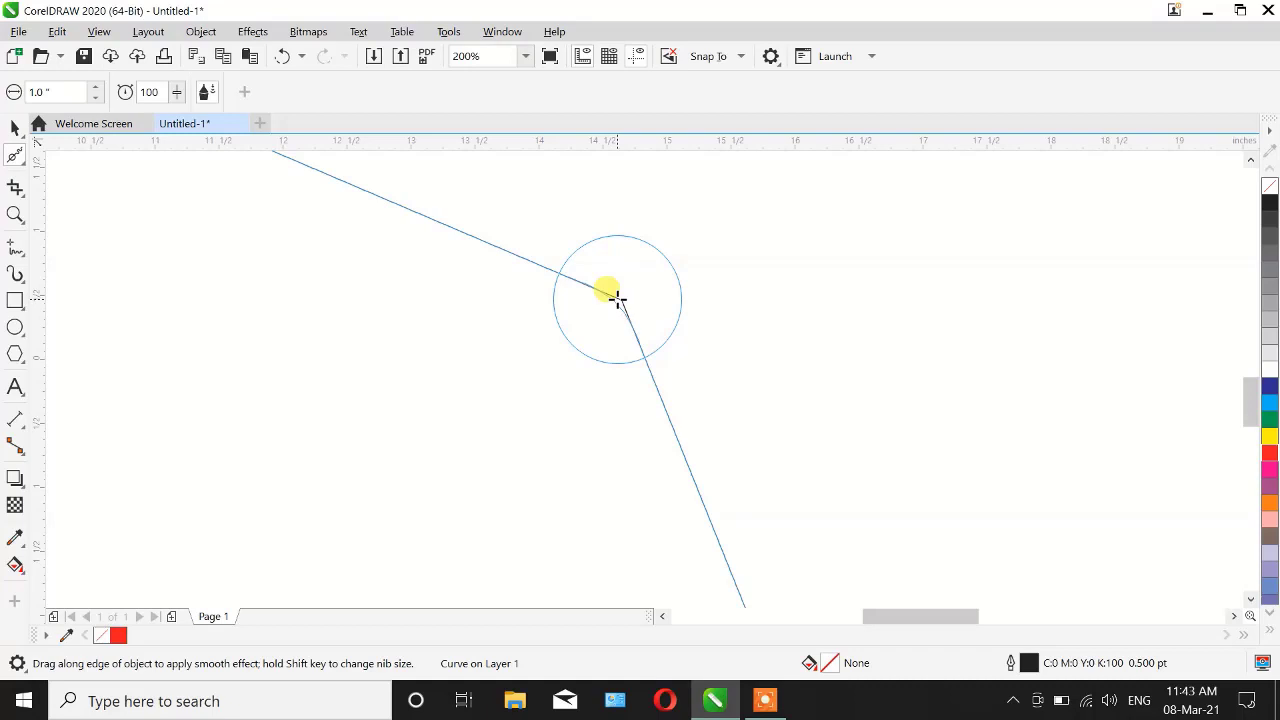
left_click_drag(617, 297, 586, 271)
scroll(591, 269, "down", 3)
scroll(591, 269, "up", 2)
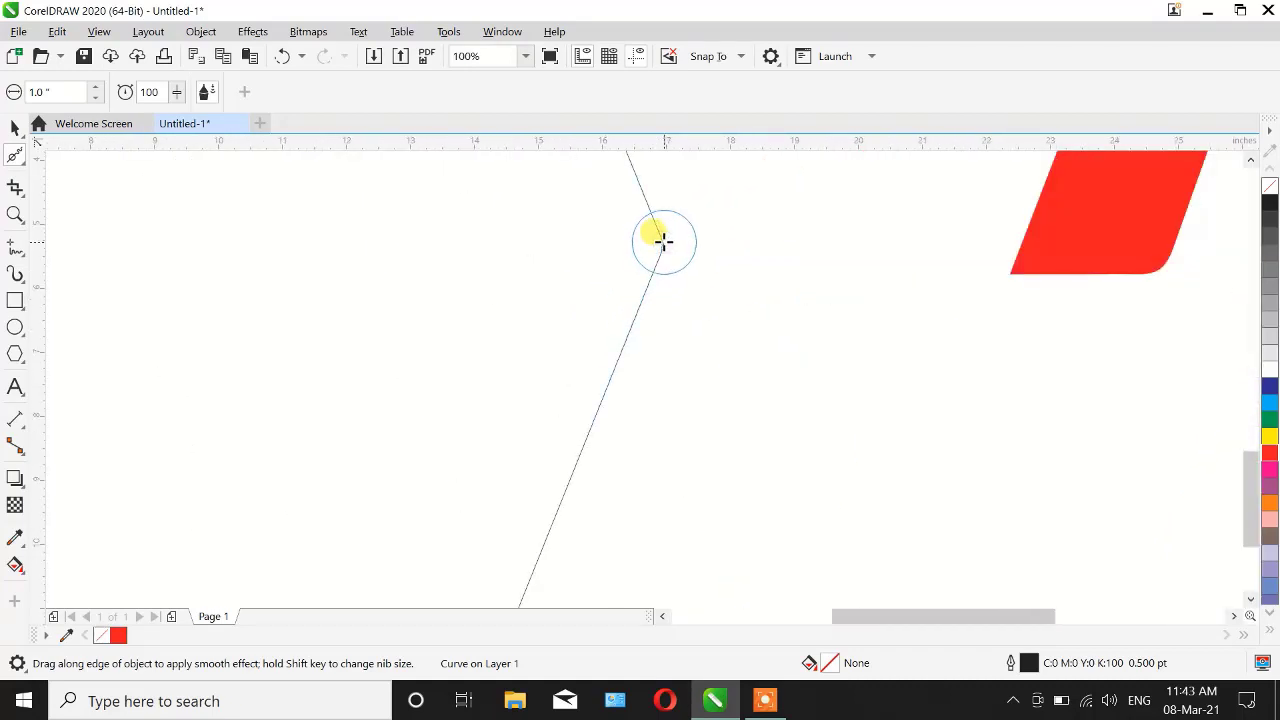
left_click_drag(664, 241, 626, 249)
scroll(677, 256, "down", 3)
Step: Smooth the octagon's lower-right corner and its bottommost corner
scroll(637, 348, "up", 6)
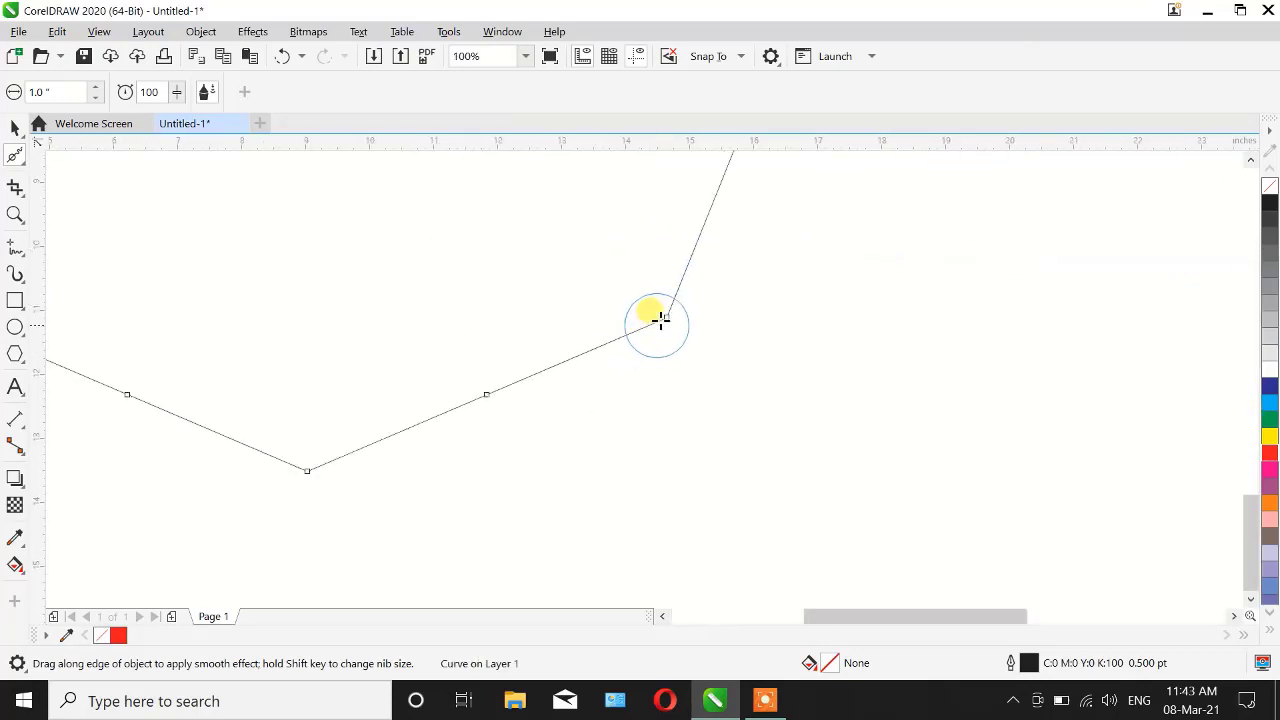
left_click_drag(668, 322, 760, 320)
scroll(760, 320, "down", 3)
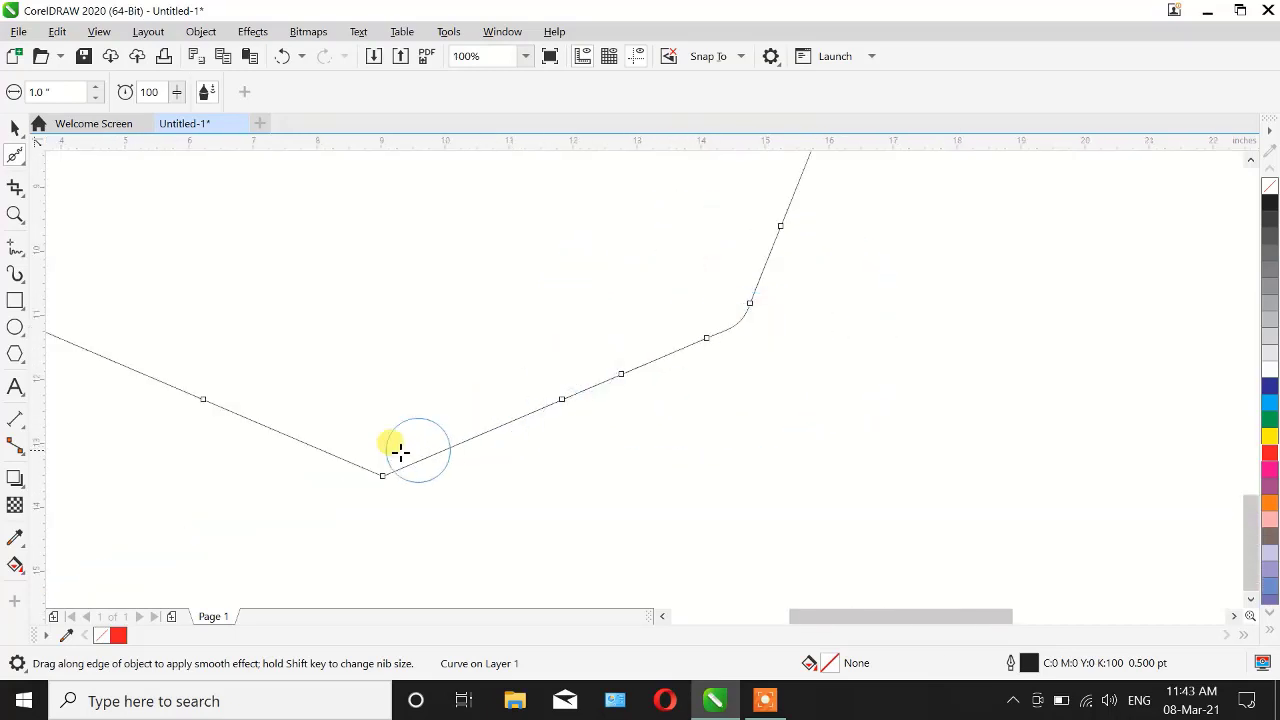
scroll(378, 462, "up", 3)
left_click_drag(405, 521, 406, 522)
scroll(745, 350, "down", 3)
Step: Smooth the octagon's remaining sharp corner at its lower left
scroll(509, 290, "up", 4)
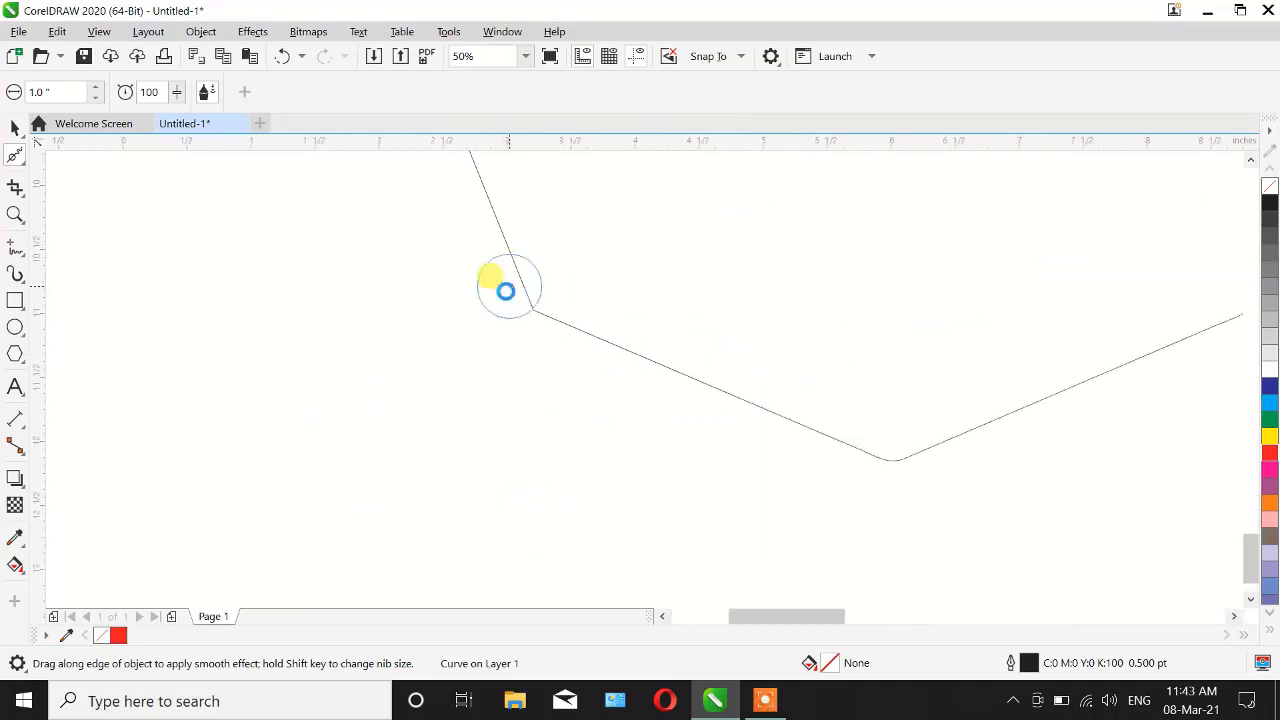
left_click_drag(716, 436, 718, 437)
scroll(543, 449, "down", 5)
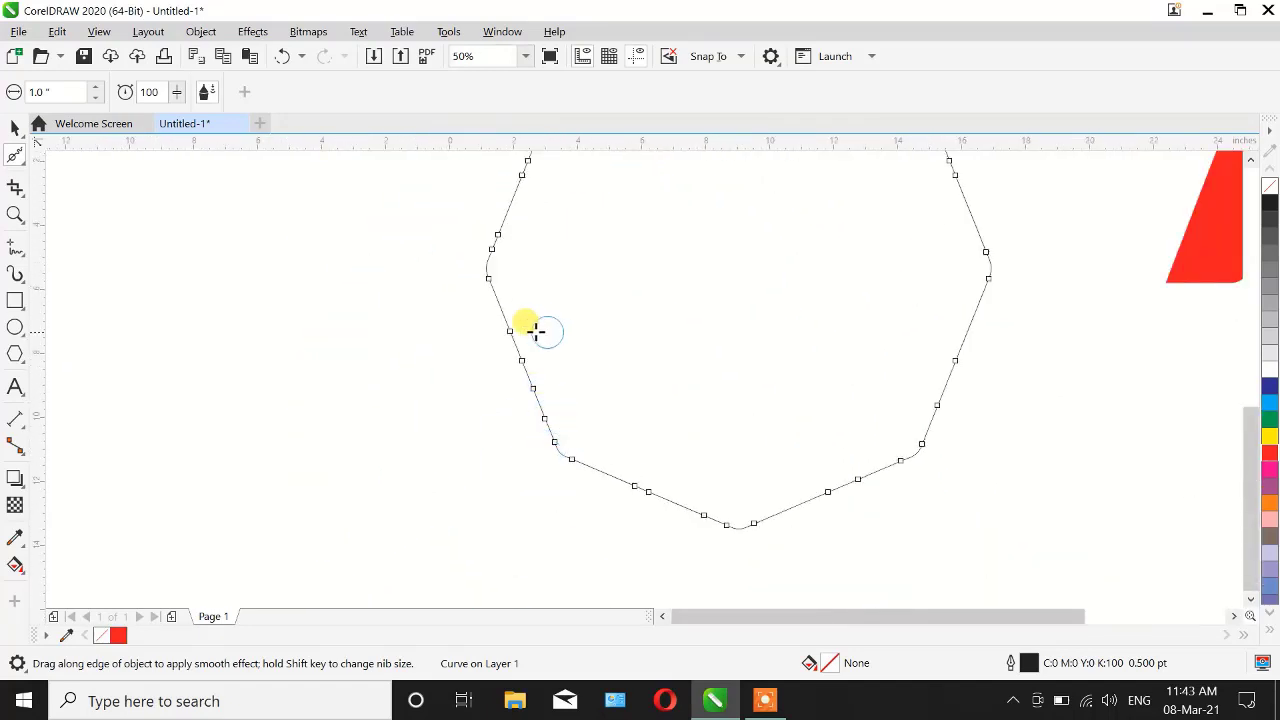
Step: Fill the smoothed octagon with blue (C:100 M:100 Y:0 K:0) and check a rounded corner up close
left_click(16, 128)
scroll(256, 348, "down", 2)
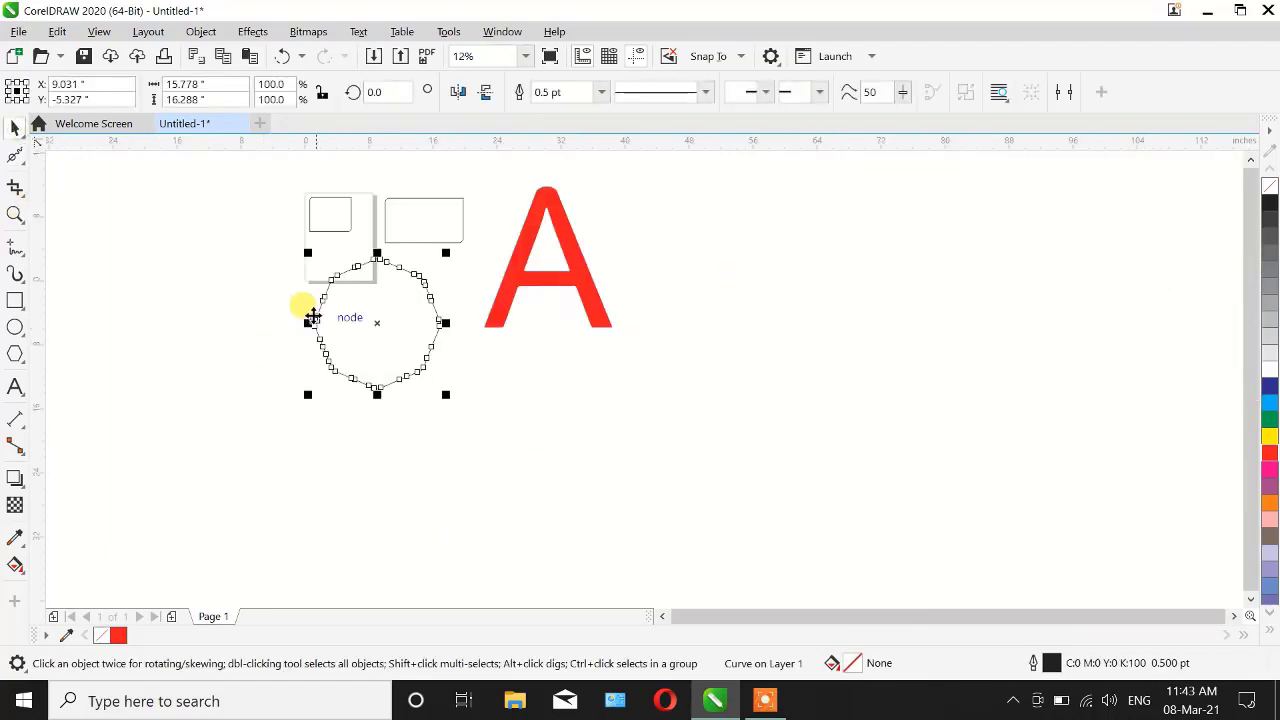
scroll(313, 316, "up", 1)
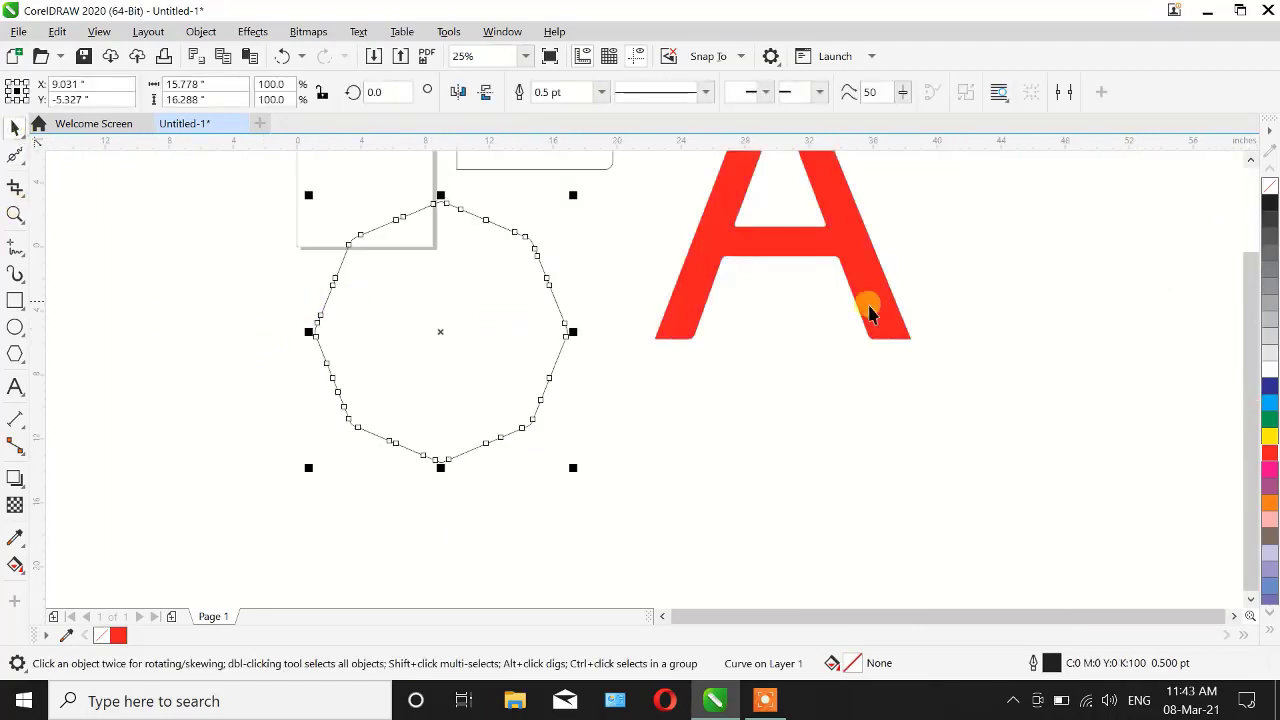
left_click(1269, 386)
scroll(349, 239, "up", 3)
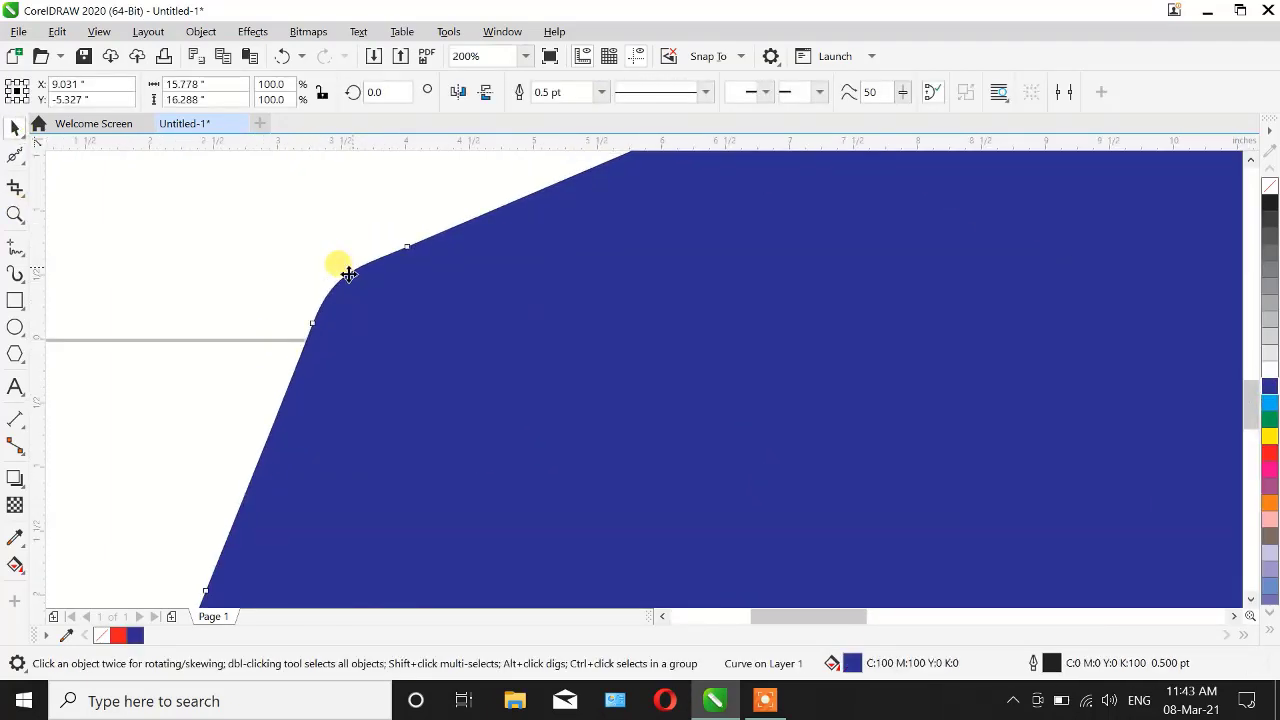
scroll(334, 266, "down", 5)
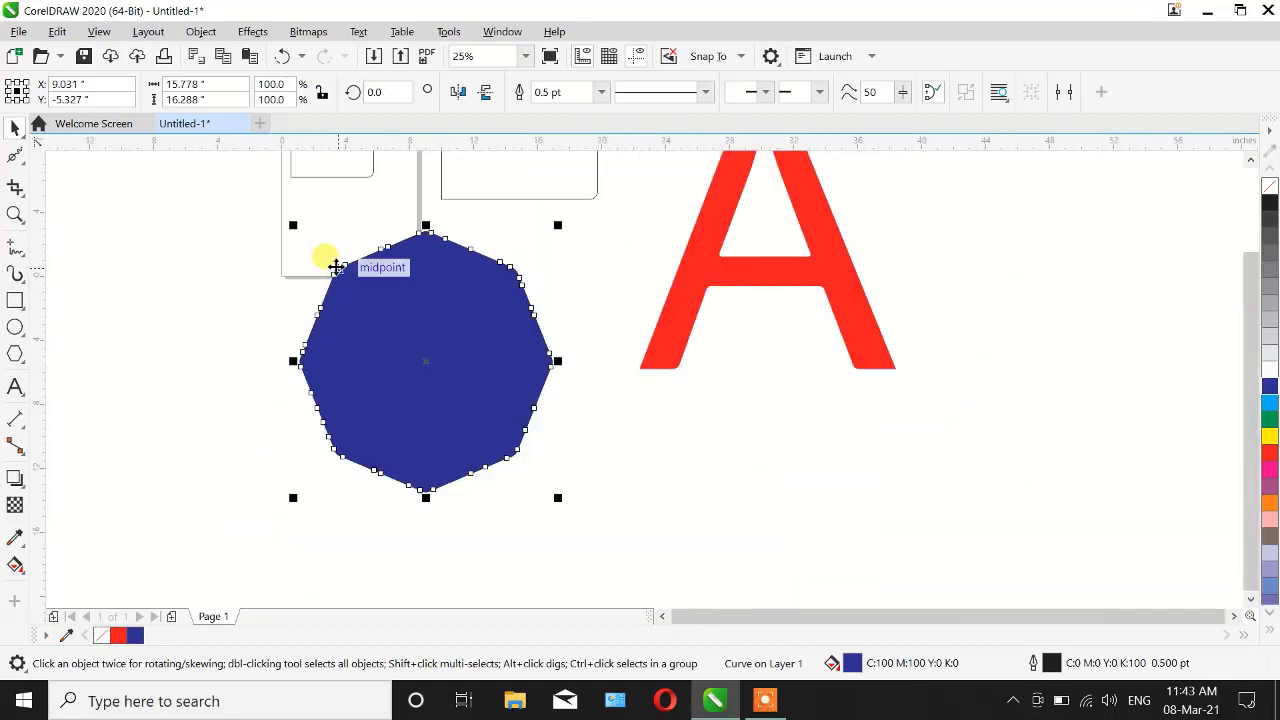
scroll(318, 247, "up", 1)
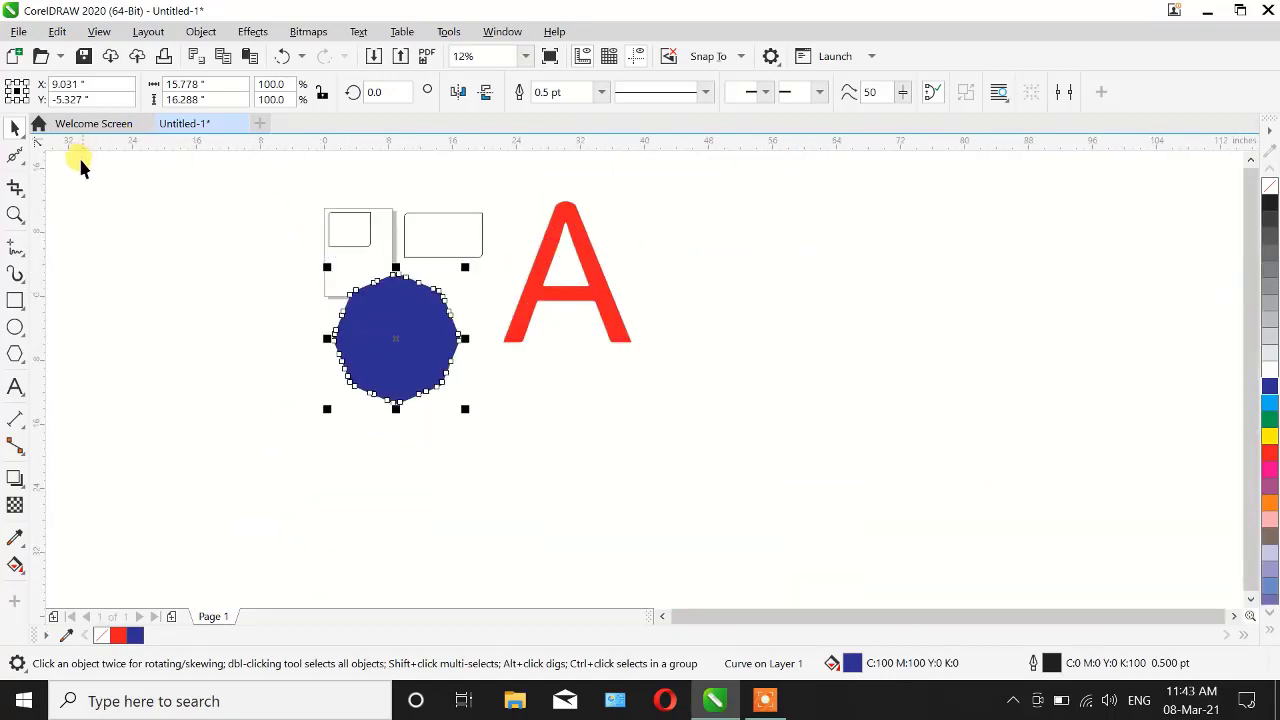
Step: Activate the Smear tool with a pressure of 100 and the Smooth smear option
left_click(27, 166)
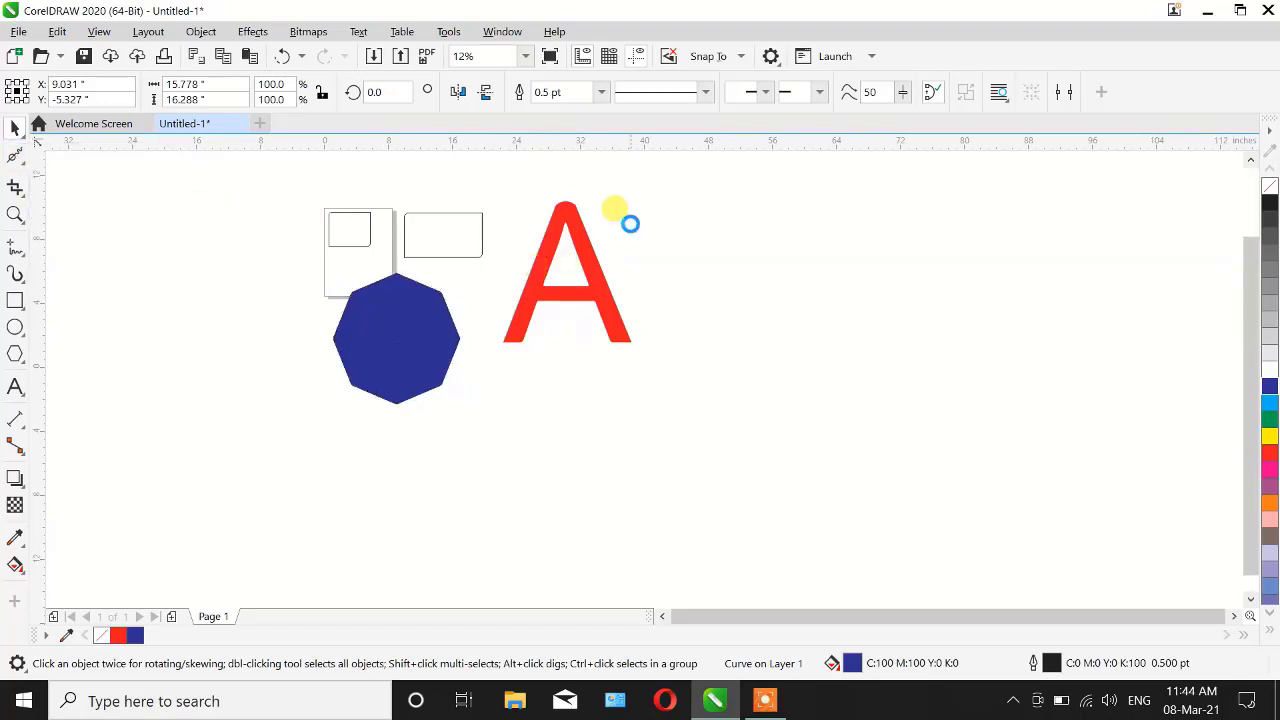
scroll(623, 218, "up", 2)
left_click(22, 162)
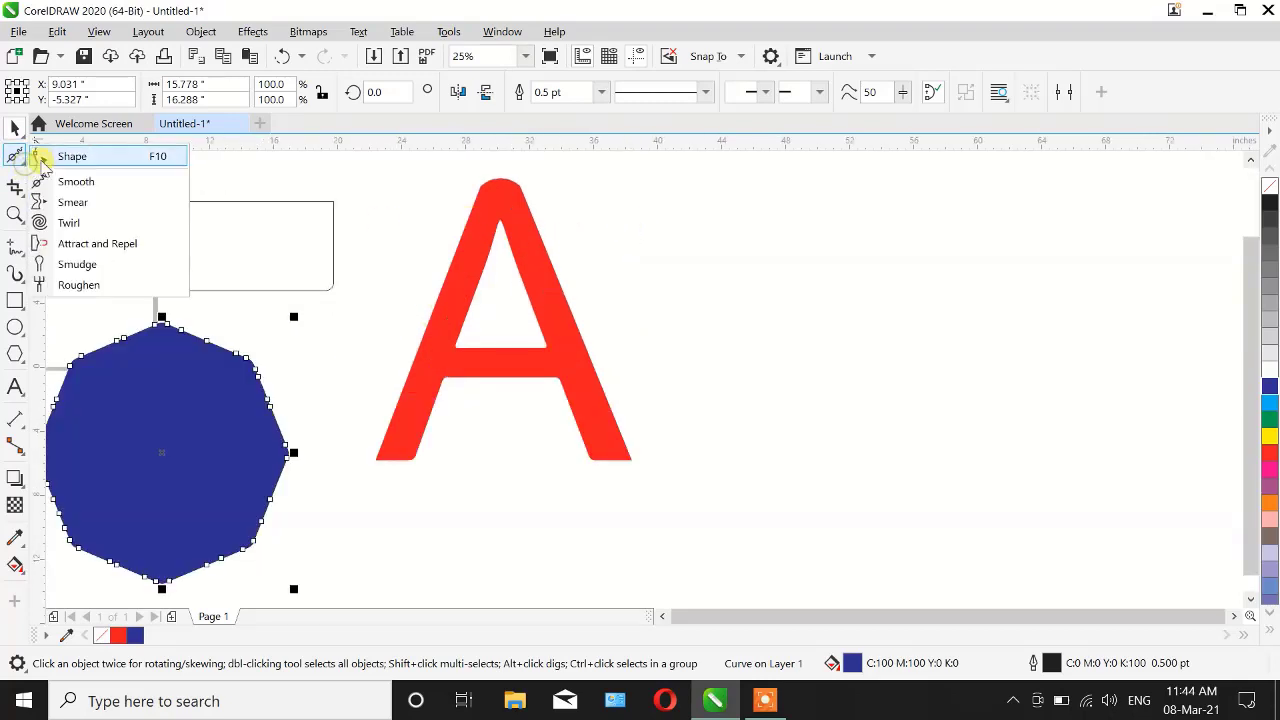
left_click(75, 202)
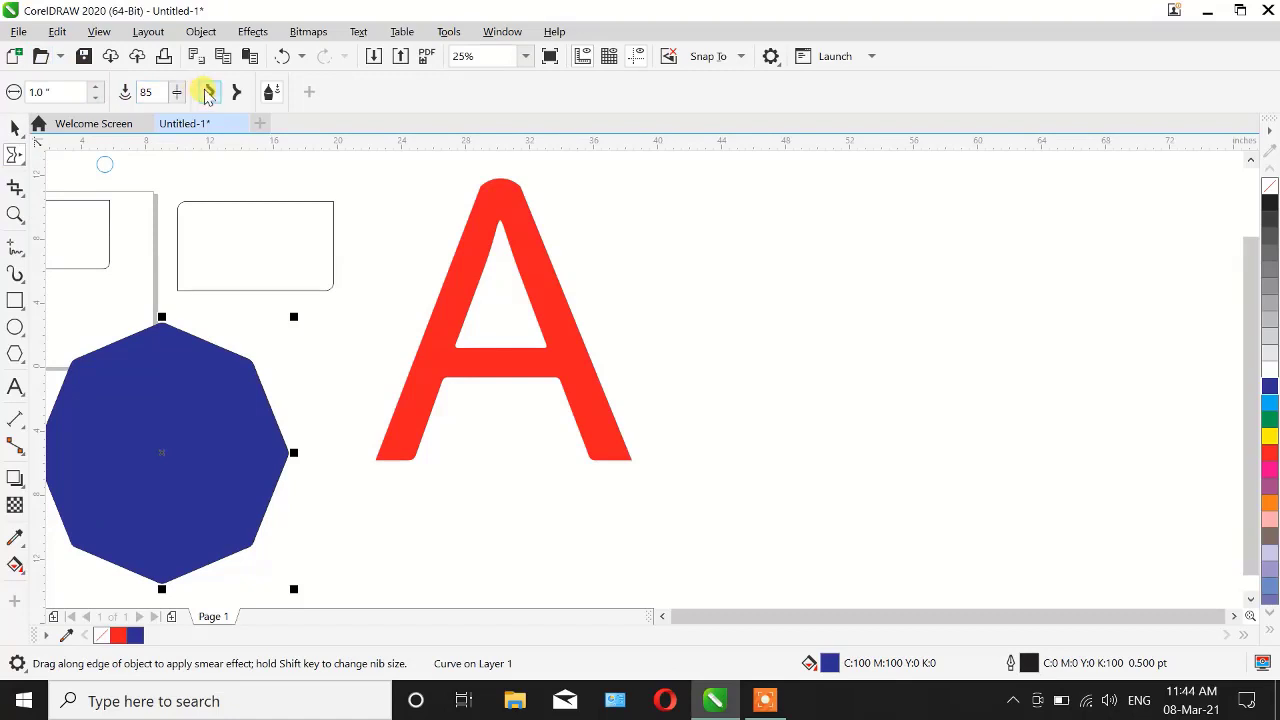
double_click(63, 93)
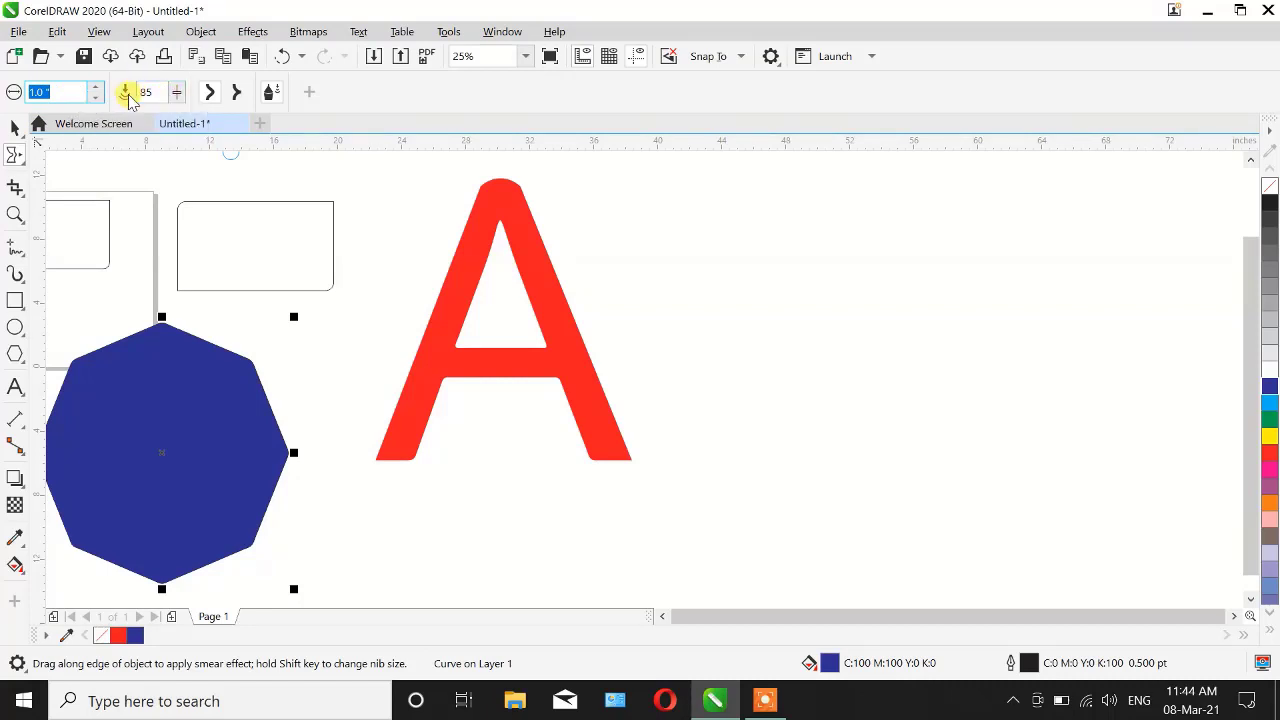
left_click(177, 90)
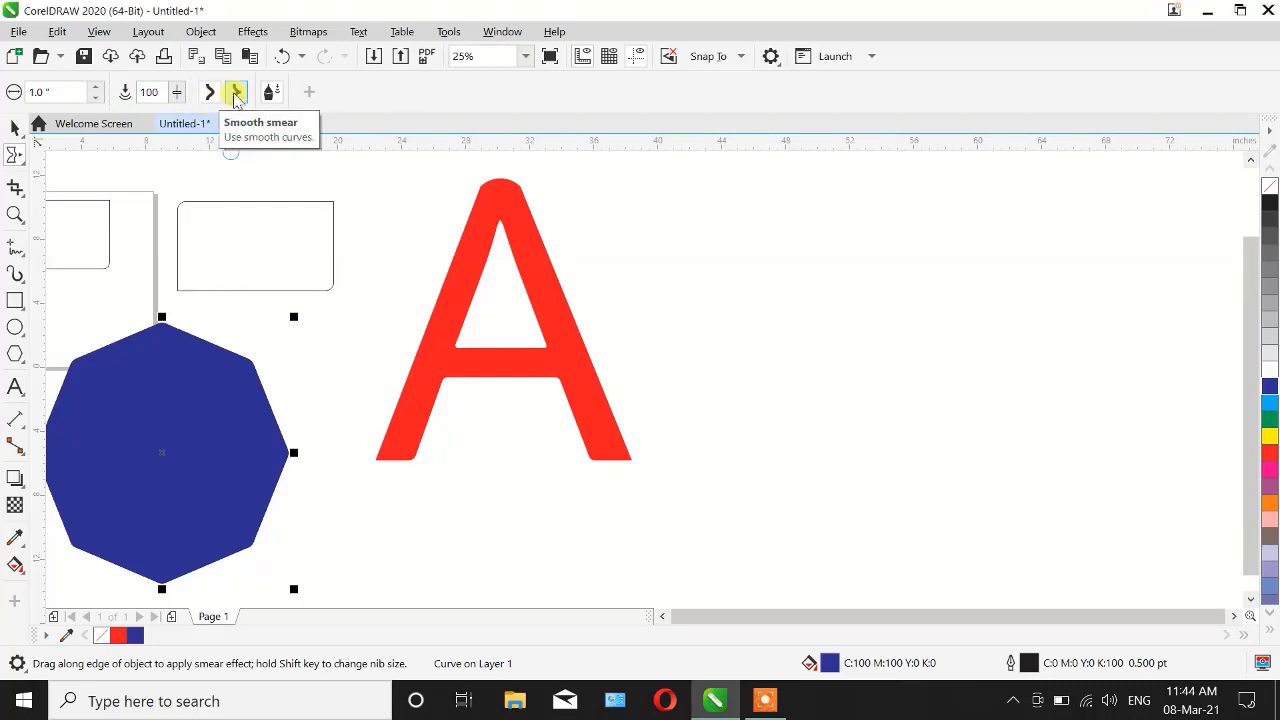
left_click(237, 95)
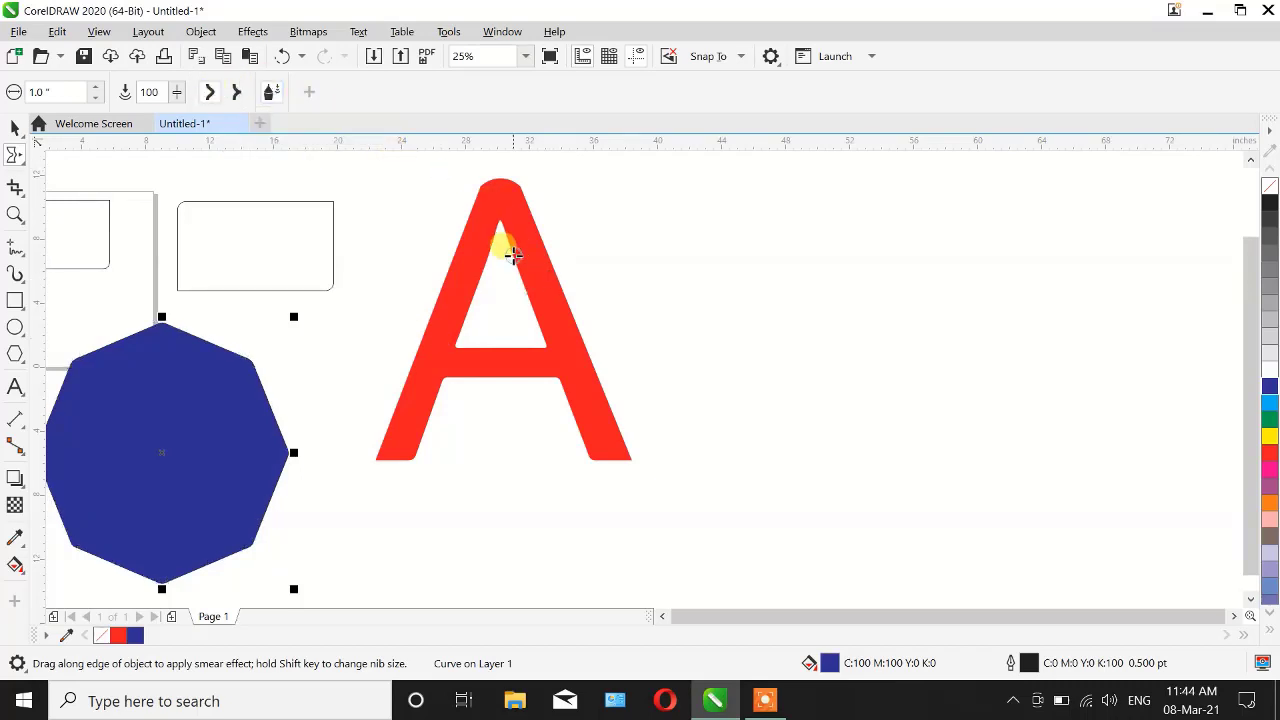
Step: Smear a long curved strand from the blue octagon's upper-right side out toward the letter A
scroll(513, 260, "up", 2)
scroll(507, 326, "down", 2)
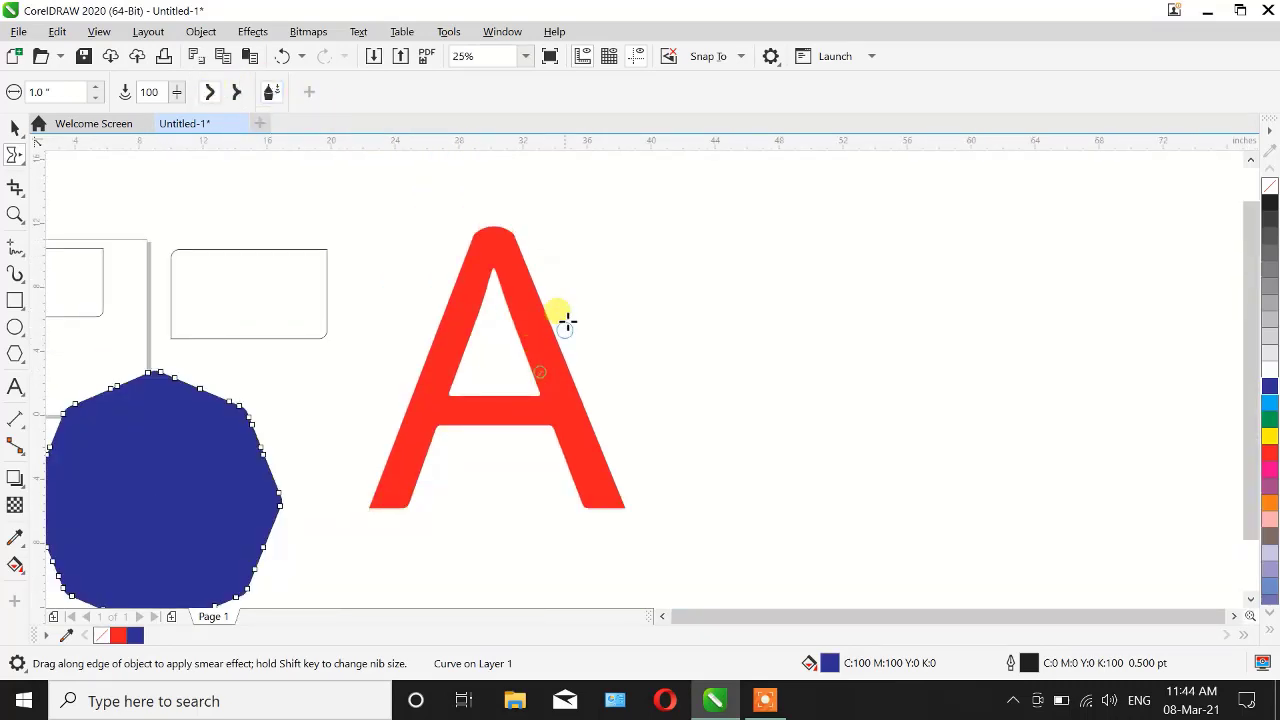
mouse_move(240, 487)
left_mouse_down()
mouse_move(287, 384)
mouse_move(400, 313)
left_mouse_up()
scroll(251, 390, "up", 1)
scroll(251, 390, "up", 1)
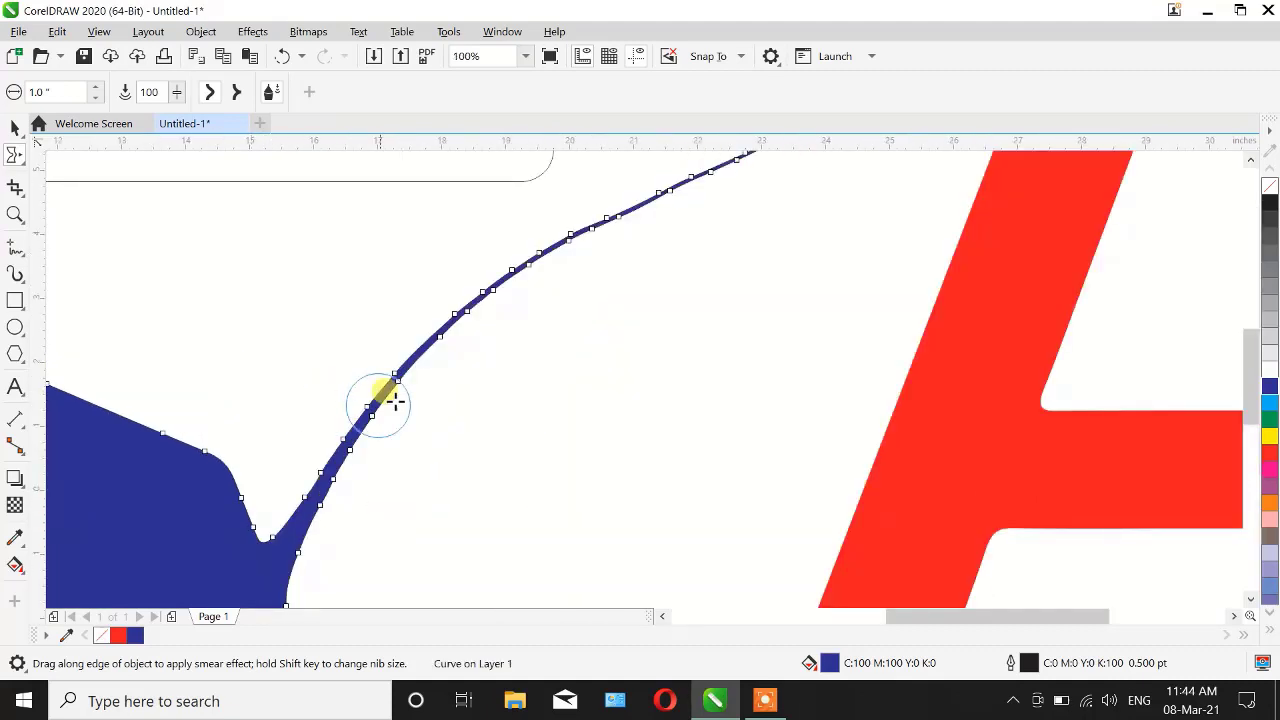
Step: Smear four more curved strands outward from the blue octagon's right side, below the first strand
scroll(617, 303, "down", 2)
left_click_drag(557, 400, 607, 357)
scroll(491, 420, "up", 1)
left_click_drag(715, 278, 720, 272)
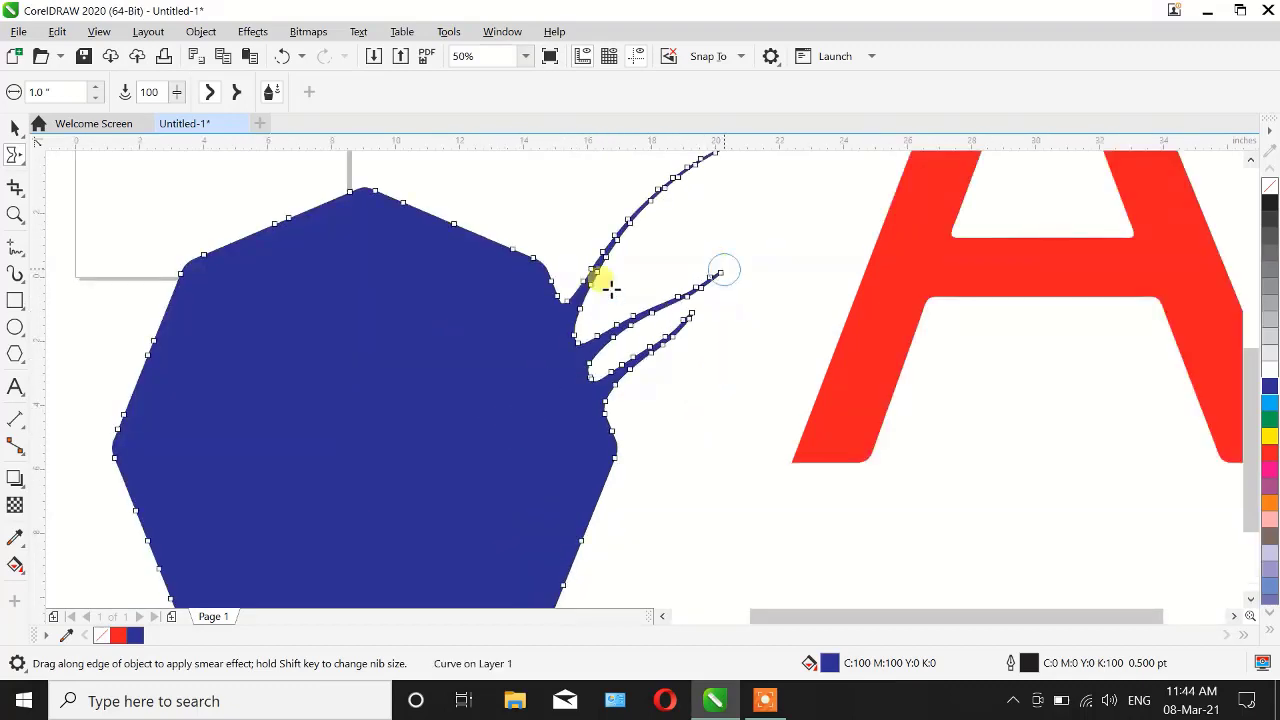
mouse_move(577, 423)
left_mouse_down()
mouse_move(683, 396)
mouse_move(790, 268)
left_mouse_up()
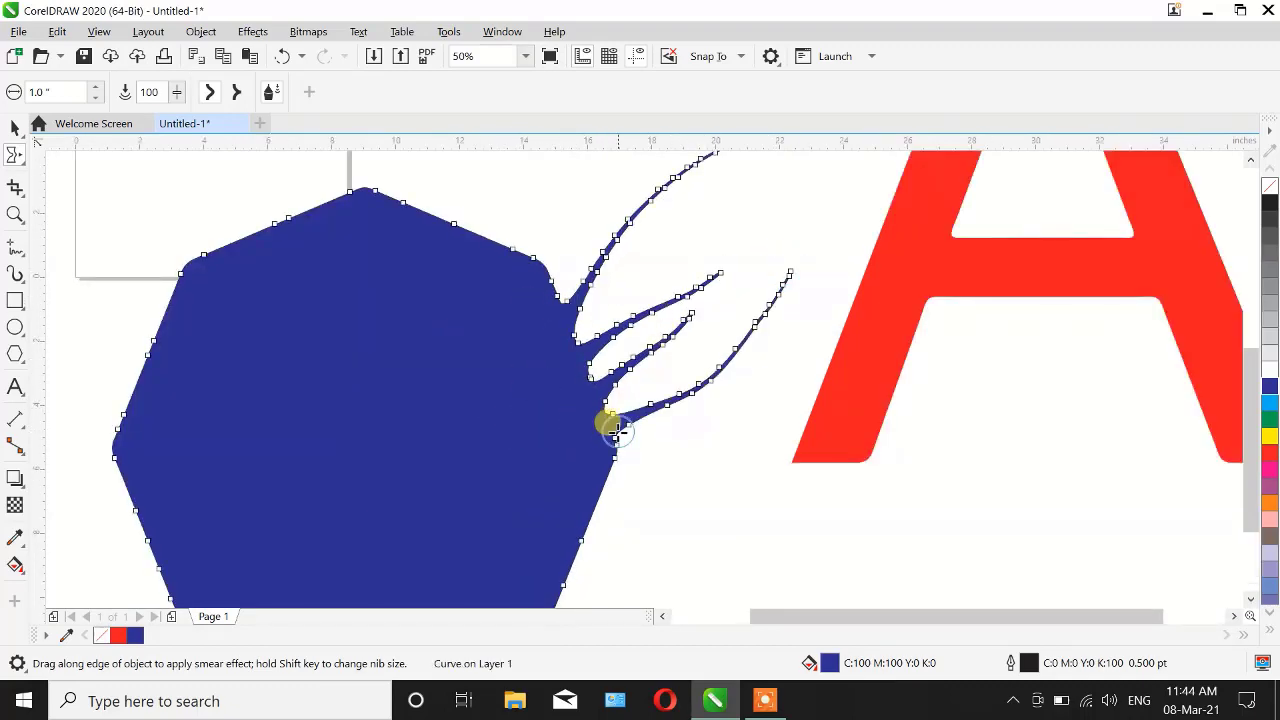
mouse_move(603, 446)
left_mouse_down()
mouse_move(723, 533)
mouse_move(890, 522)
mouse_move(862, 544)
left_mouse_up()
scroll(562, 432, "down", 2)
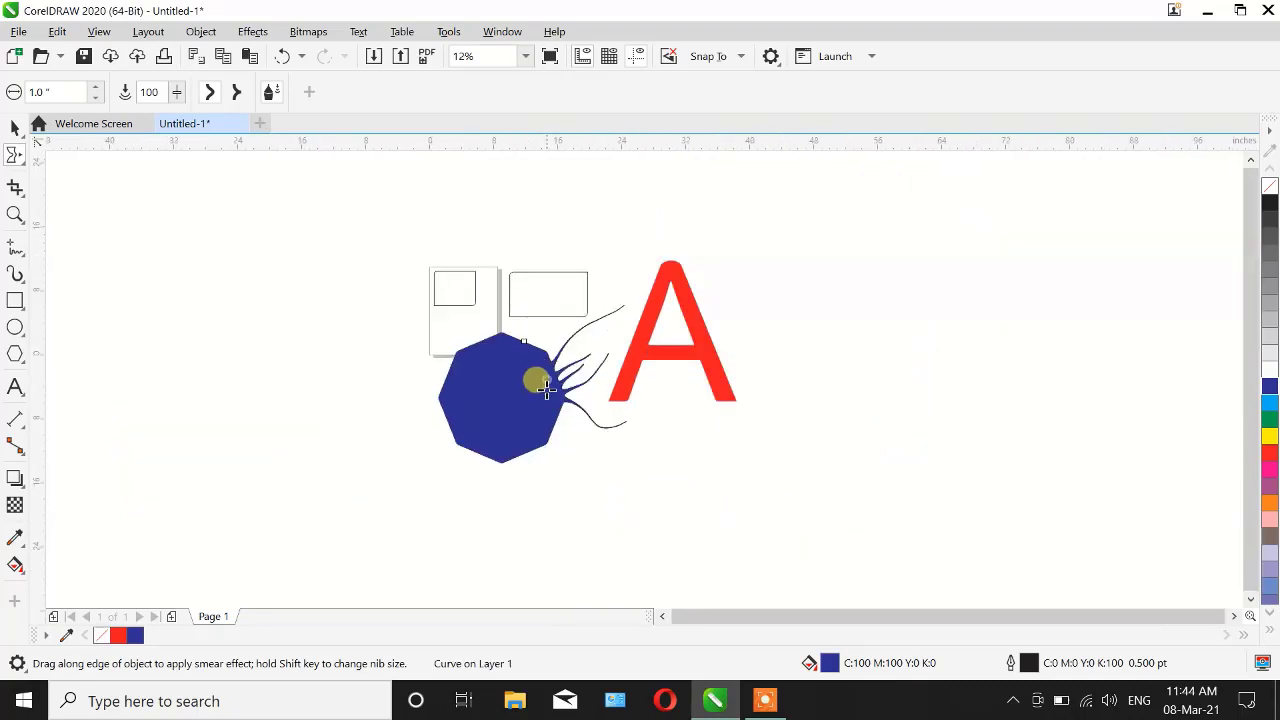
Step: Smear a long curved strand from the blue octagon's lower-right side, and pull short spikes along its lower edges with the Pointy smear option
mouse_move(588, 442)
left_mouse_down()
mouse_move(647, 504)
mouse_move(737, 443)
left_mouse_up()
scroll(585, 485, "up", 2)
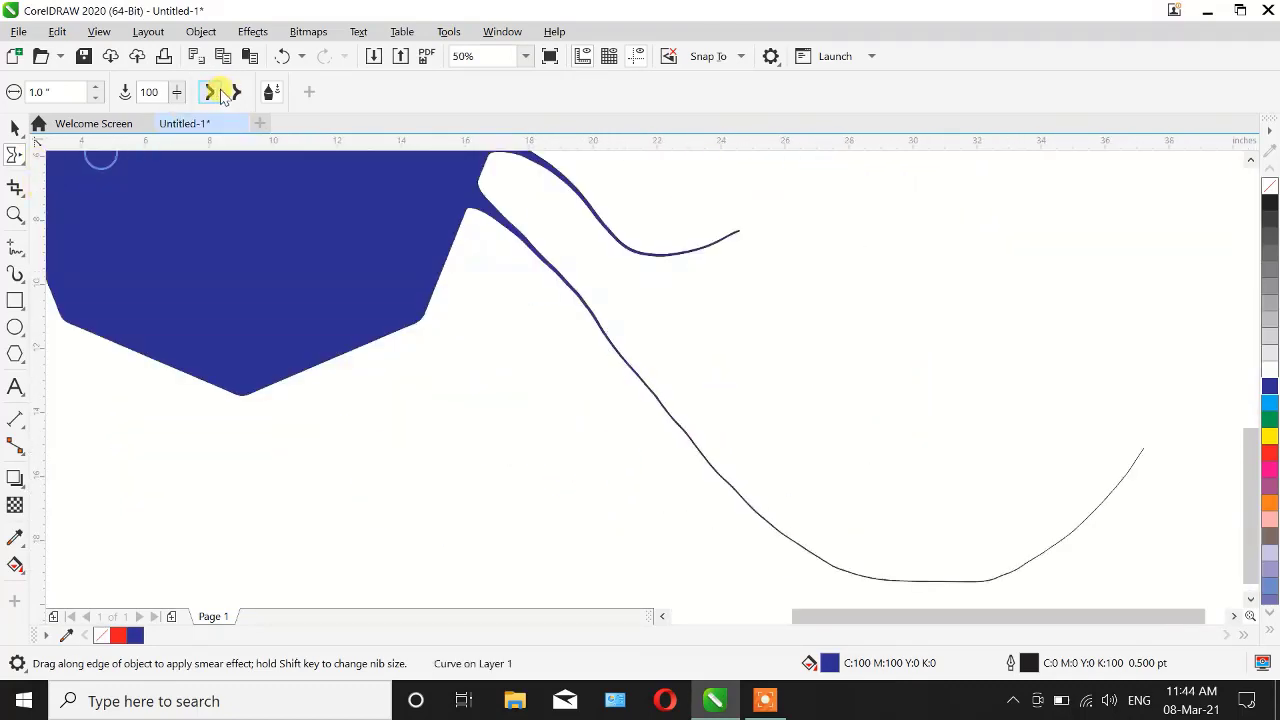
left_click_drag(380, 257, 450, 350)
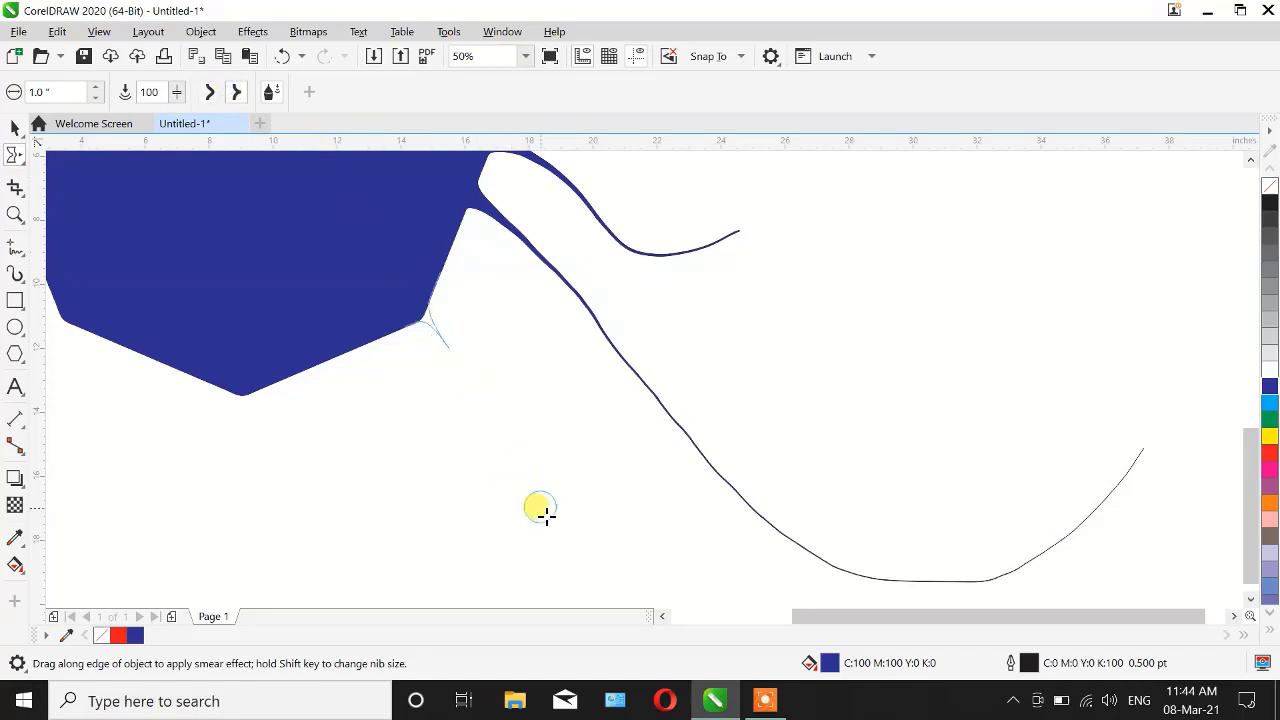
left_click_drag(320, 306, 345, 398)
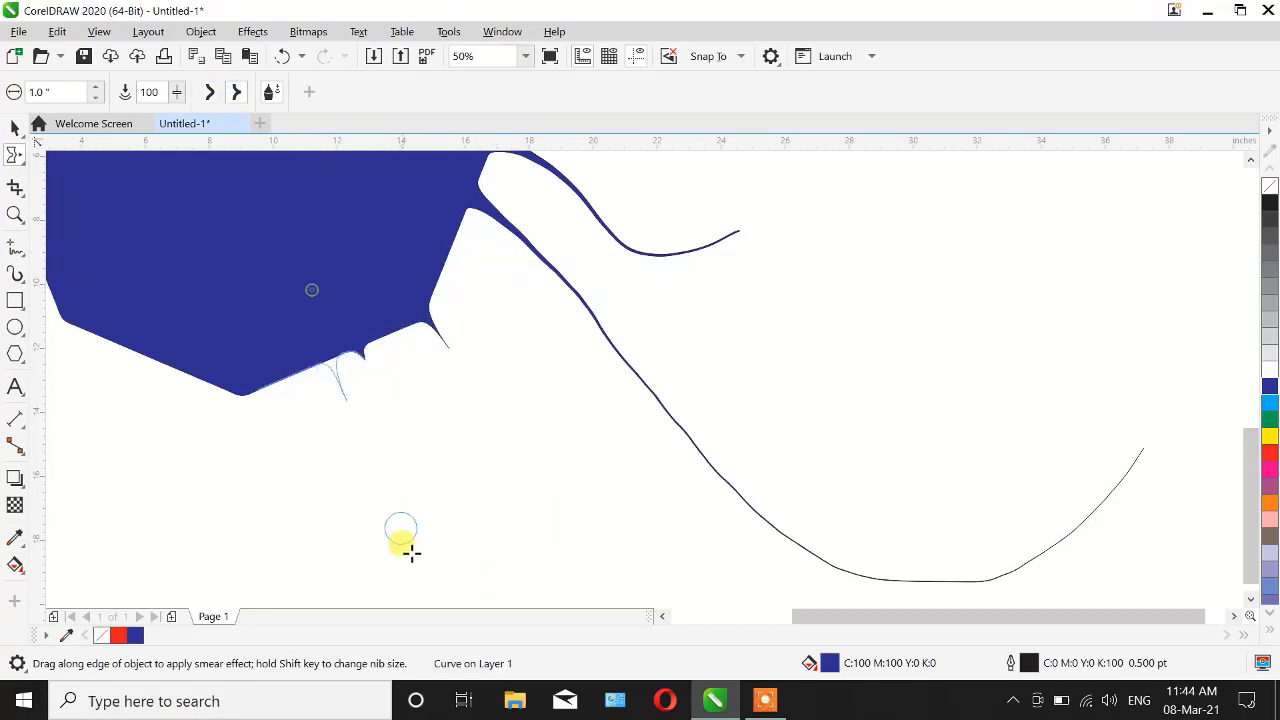
left_click_drag(254, 308, 326, 584)
left_click_drag(194, 312, 256, 560)
mouse_move(145, 288)
left_mouse_down()
mouse_move(147, 457)
mouse_move(178, 574)
left_mouse_up()
left_click_drag(129, 299, 203, 571)
Step: Extend one spike on the octagon's lower-right edge further down and outward with repeated smears
scroll(246, 374, "up", 3)
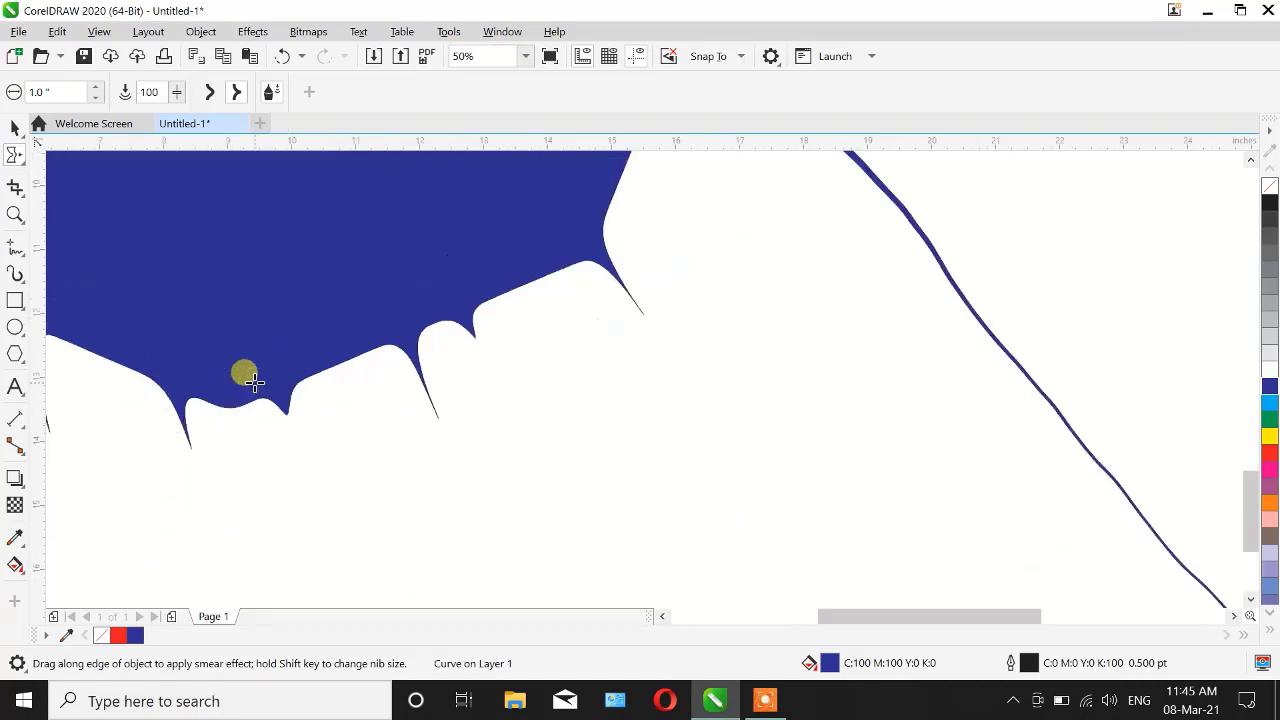
left_click_drag(557, 343, 648, 535)
mouse_move(566, 323)
left_mouse_down()
mouse_move(599, 409)
mouse_move(694, 603)
left_mouse_up()
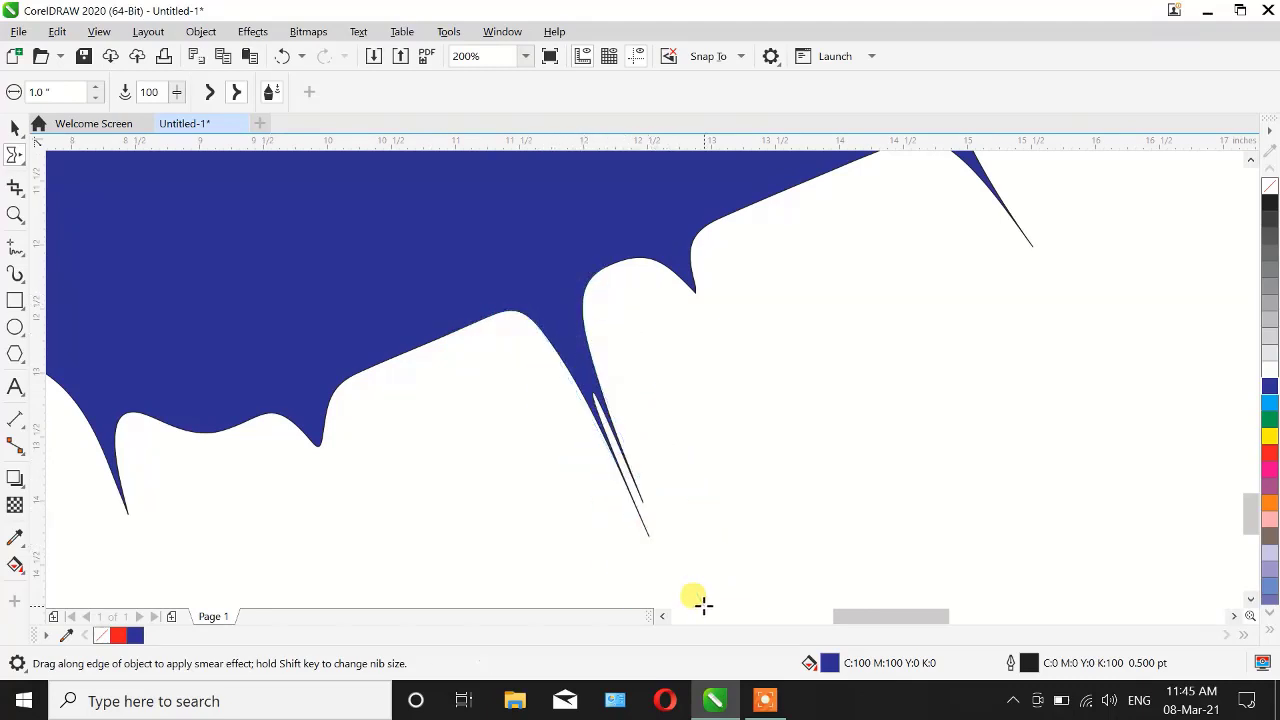
mouse_move(580, 349)
left_mouse_down()
mouse_move(628, 464)
mouse_move(708, 608)
left_mouse_up()
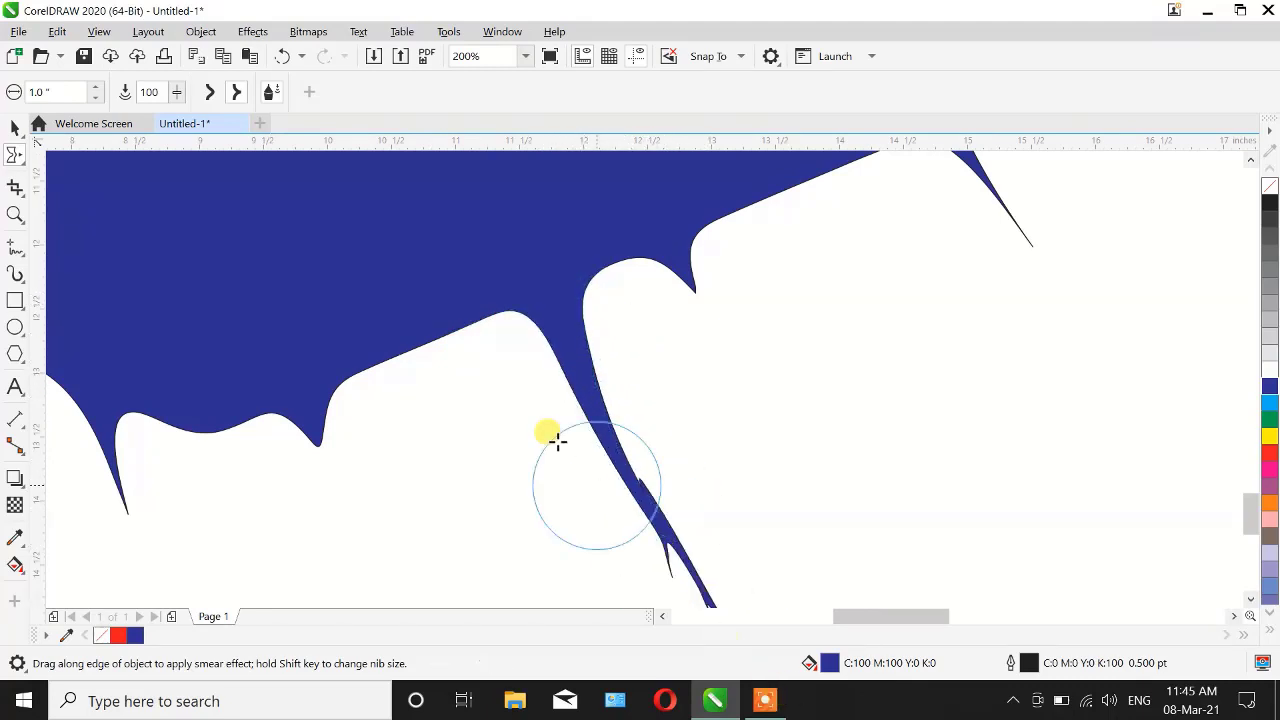
Step: Smear two short spikes outward from the blue octagon's left side
scroll(503, 385, "down", 3)
scroll(503, 385, "down", 1)
left_click_drag(366, 245, 290, 268)
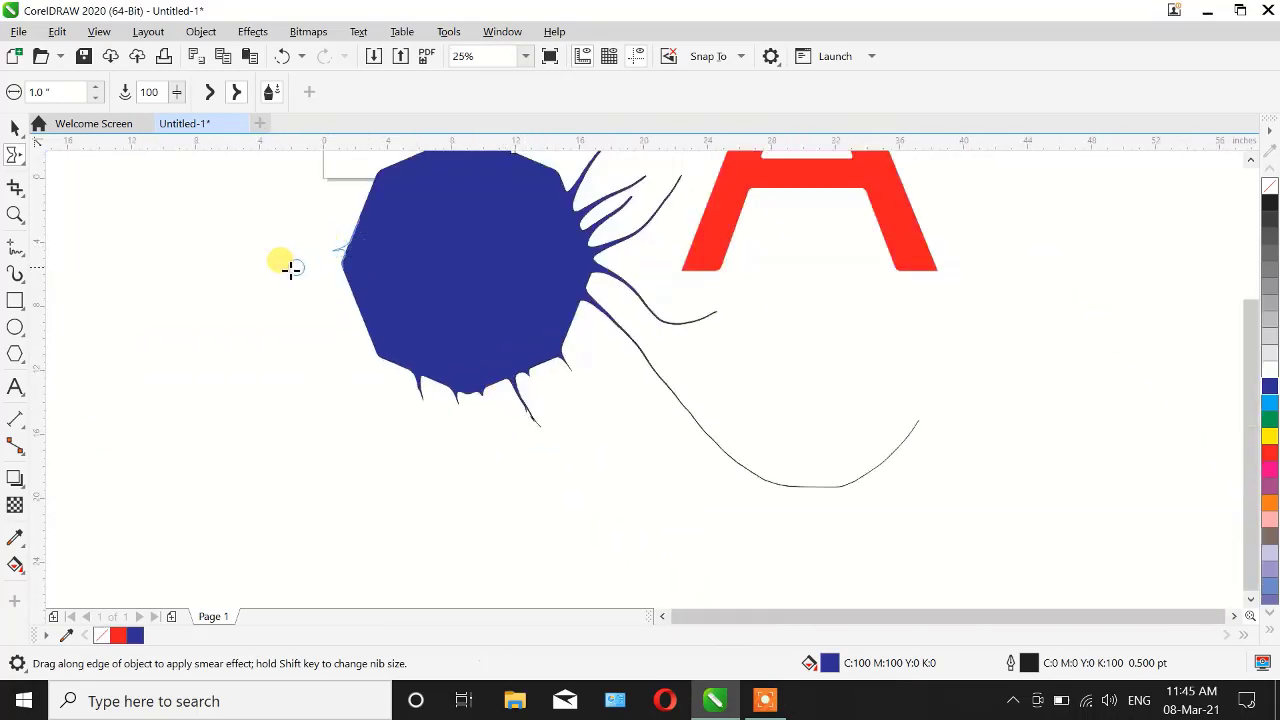
mouse_move(400, 277)
left_mouse_down()
mouse_move(371, 285)
mouse_move(214, 371)
left_mouse_up()
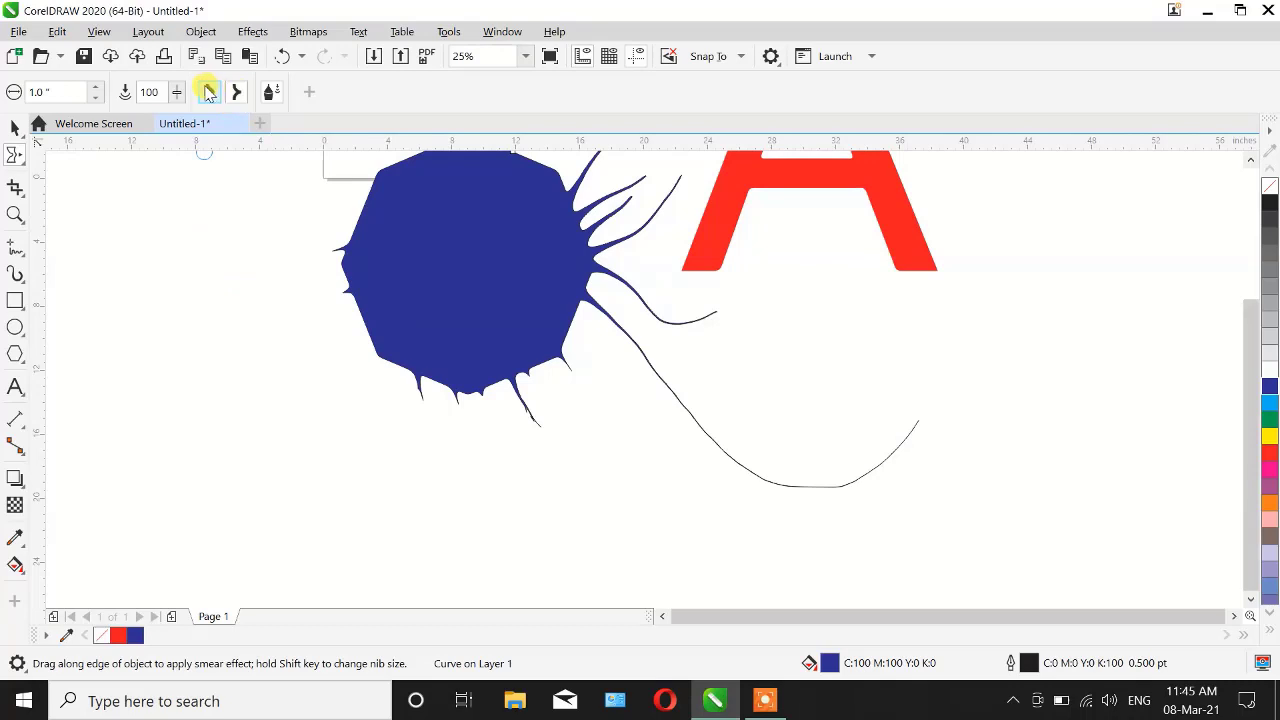
Step: Select the red letter A and smear five long curved strands outward to its right with the Smear tool
scroll(323, 312, "down", 4)
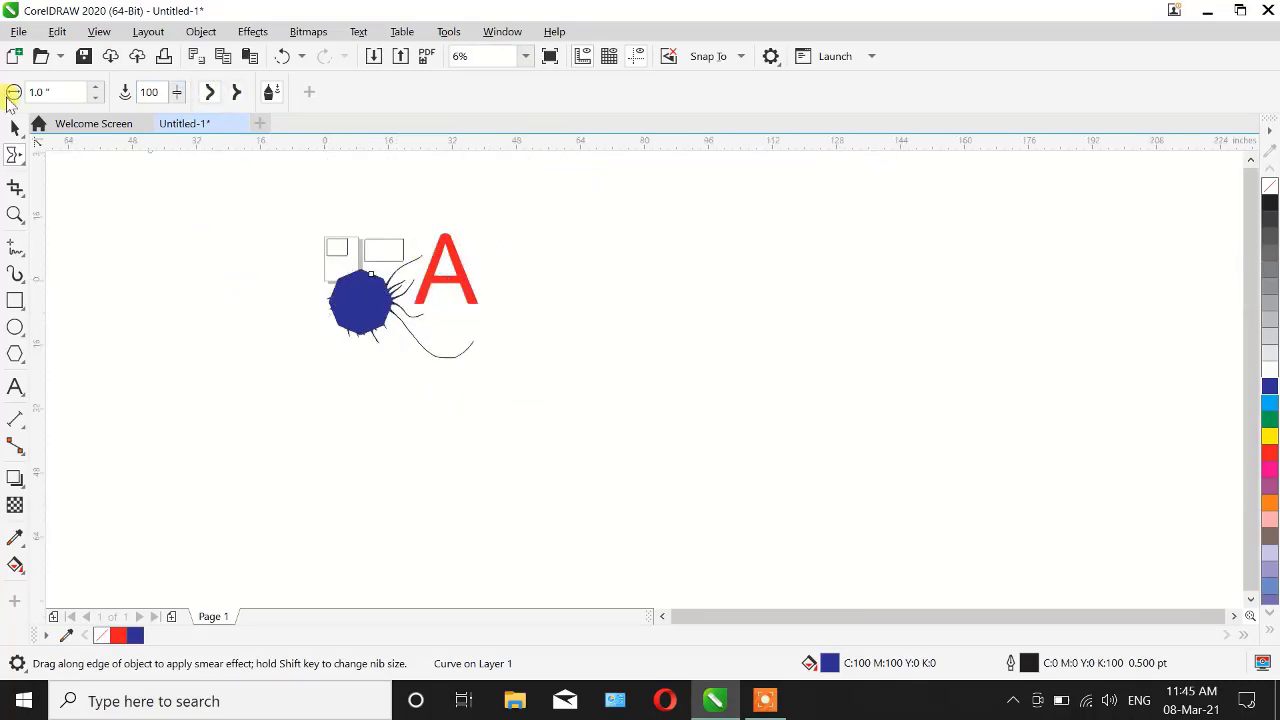
key("space")
left_click(453, 280)
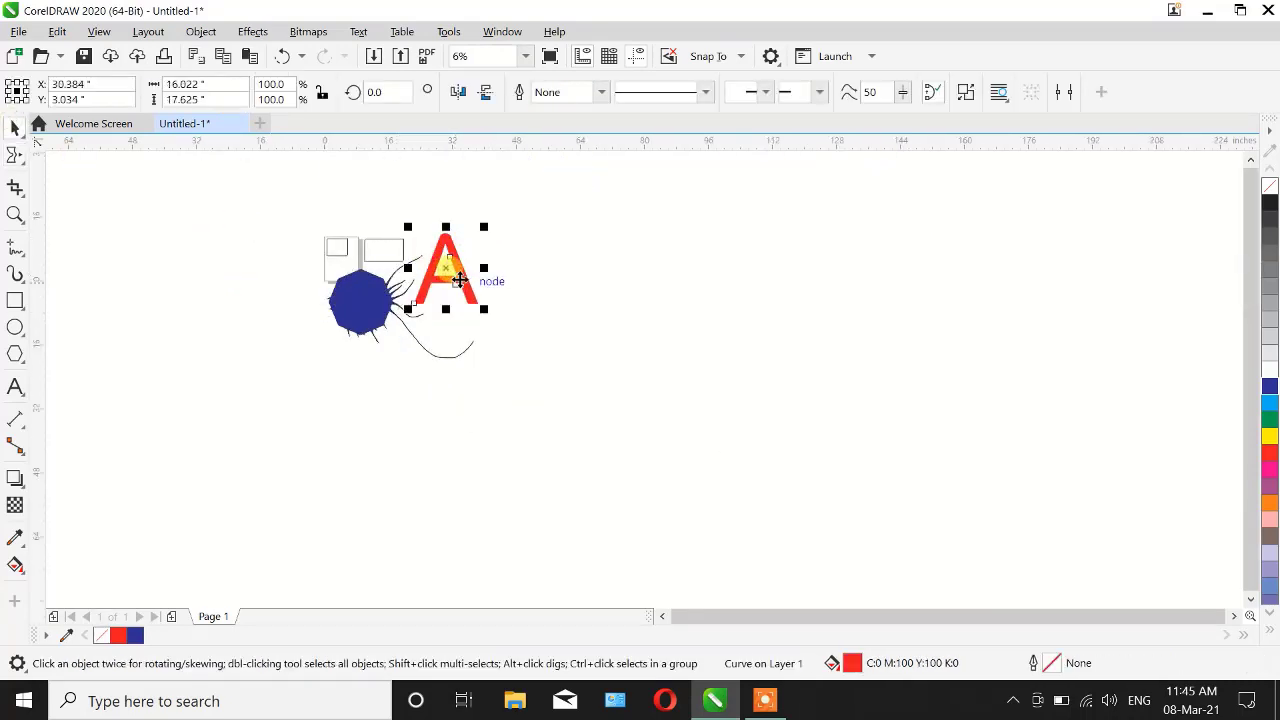
scroll(455, 272, "up", 2)
left_click(14, 155)
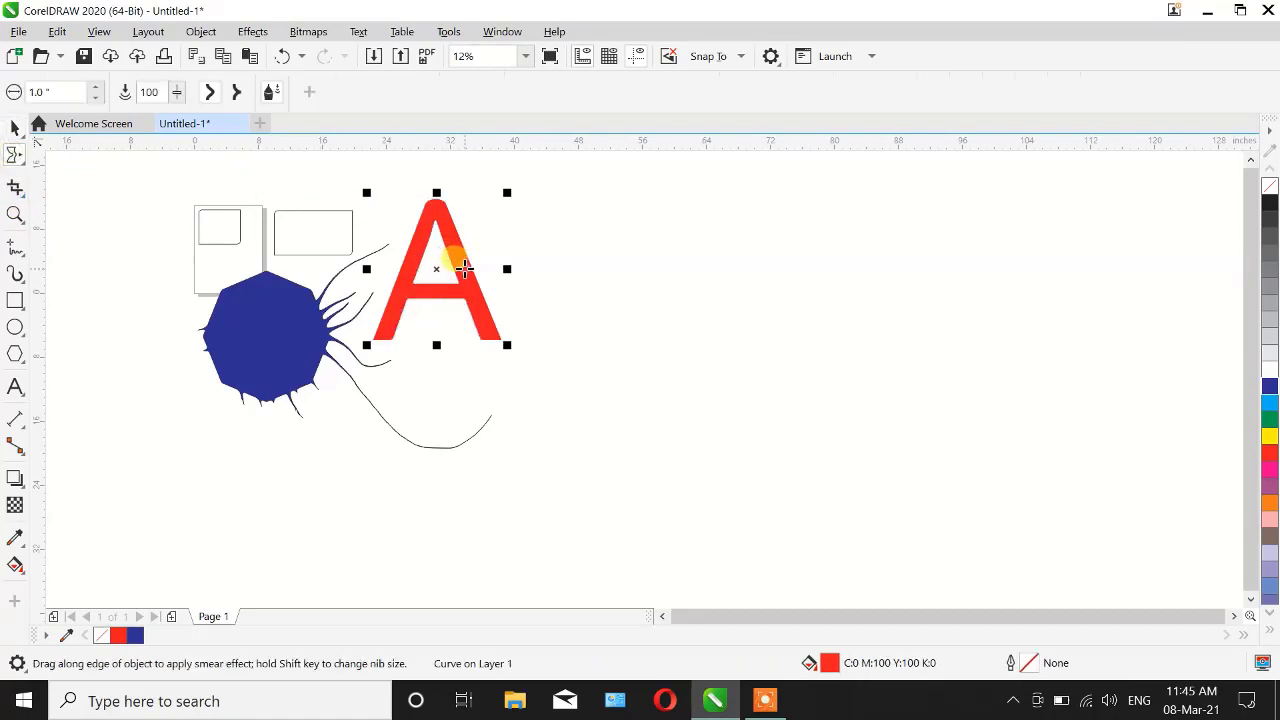
left_click_drag(457, 257, 562, 199)
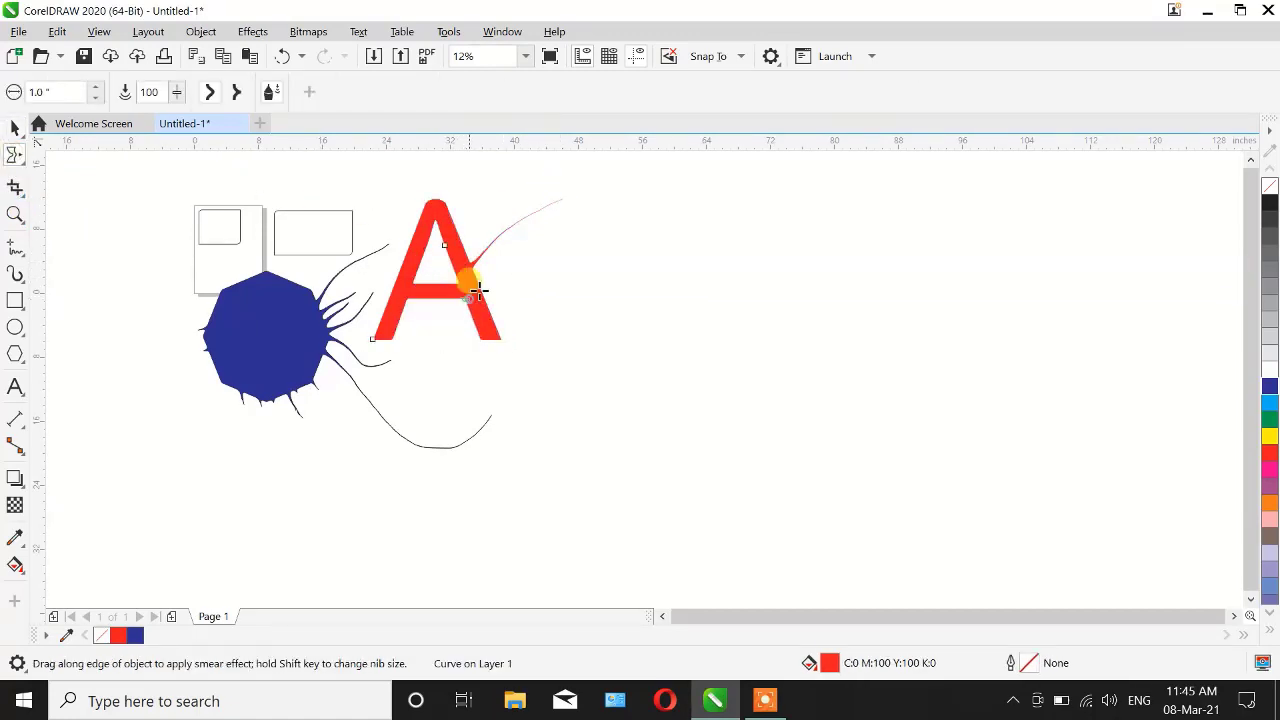
mouse_move(478, 290)
left_mouse_down()
mouse_move(550, 247)
mouse_move(640, 217)
left_mouse_up()
mouse_move(509, 296)
left_mouse_down()
mouse_move(667, 258)
mouse_move(757, 257)
left_mouse_up()
mouse_move(440, 233)
left_mouse_down()
mouse_move(559, 180)
mouse_move(728, 213)
left_mouse_up()
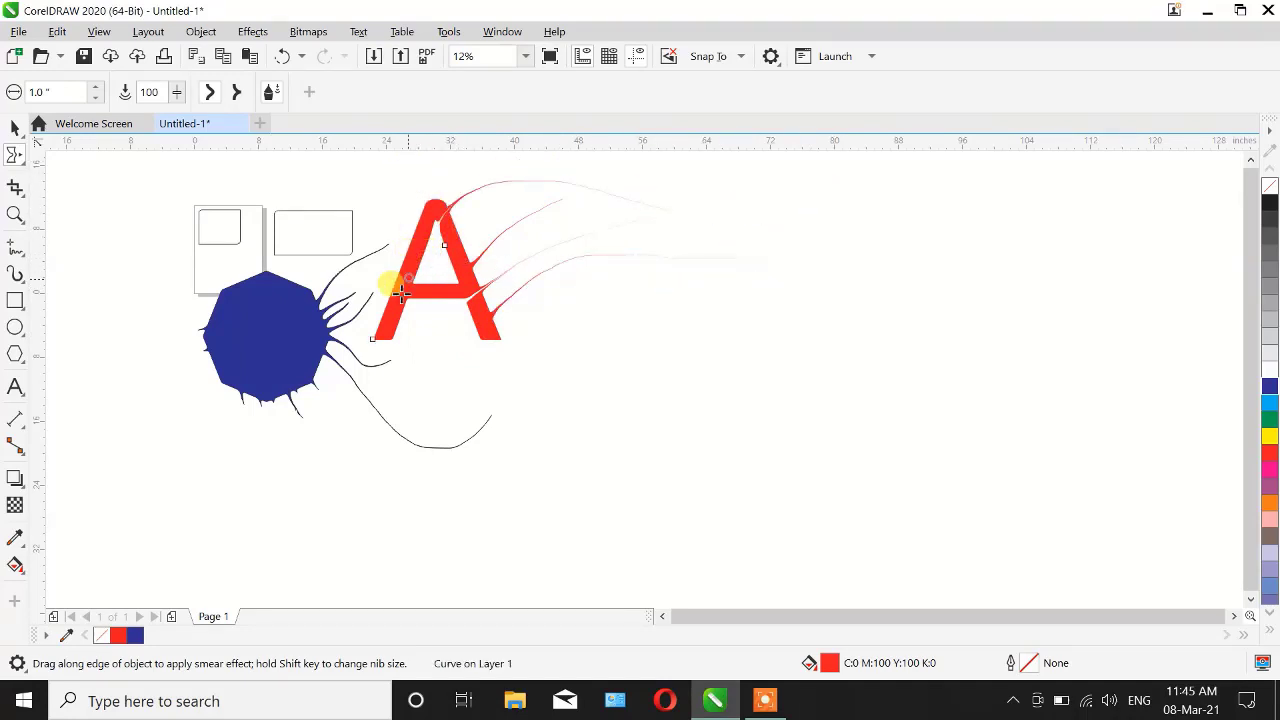
mouse_move(378, 334)
left_mouse_down()
mouse_move(669, 280)
mouse_move(748, 292)
left_mouse_up()
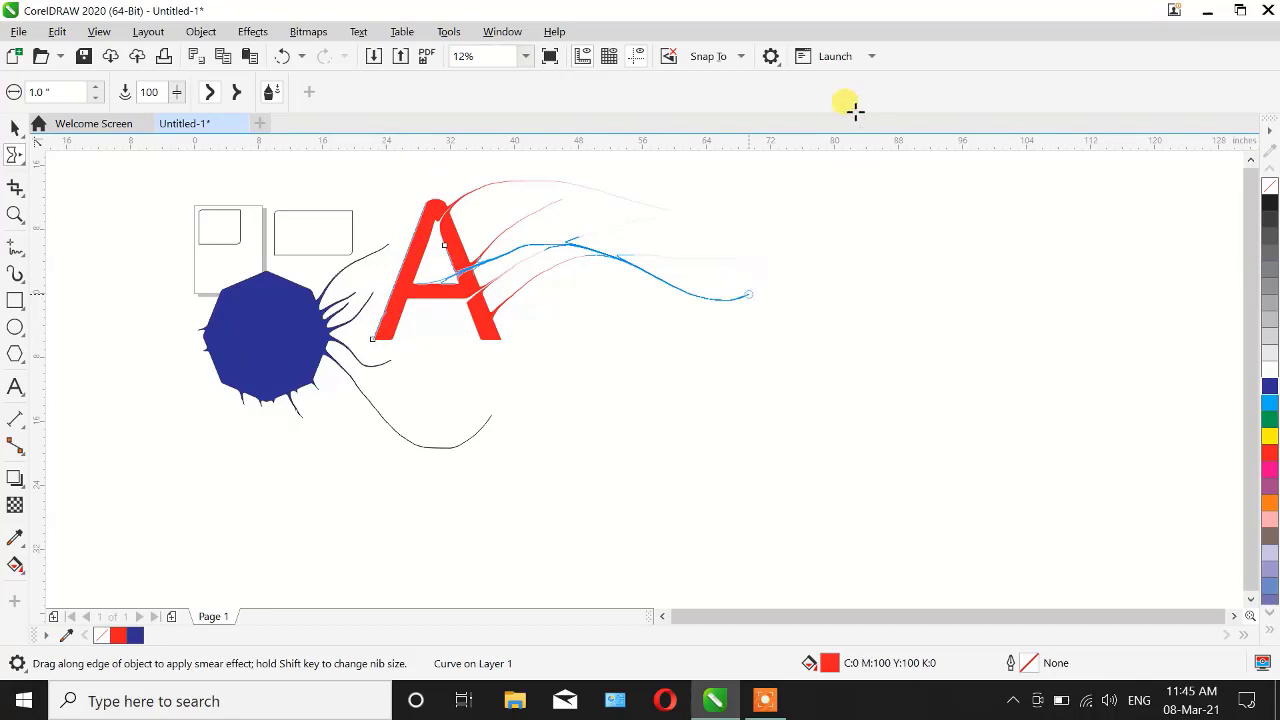
scroll(470, 228, "up", 4)
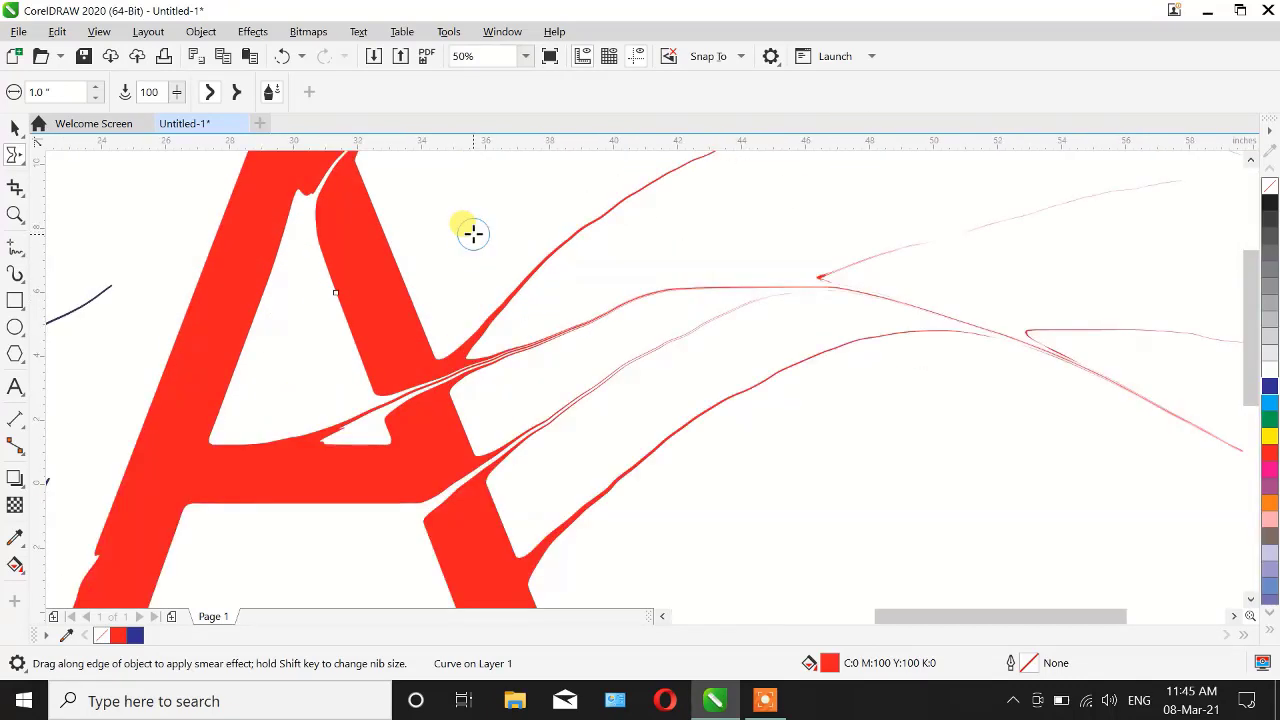
scroll(473, 225, "down", 2)
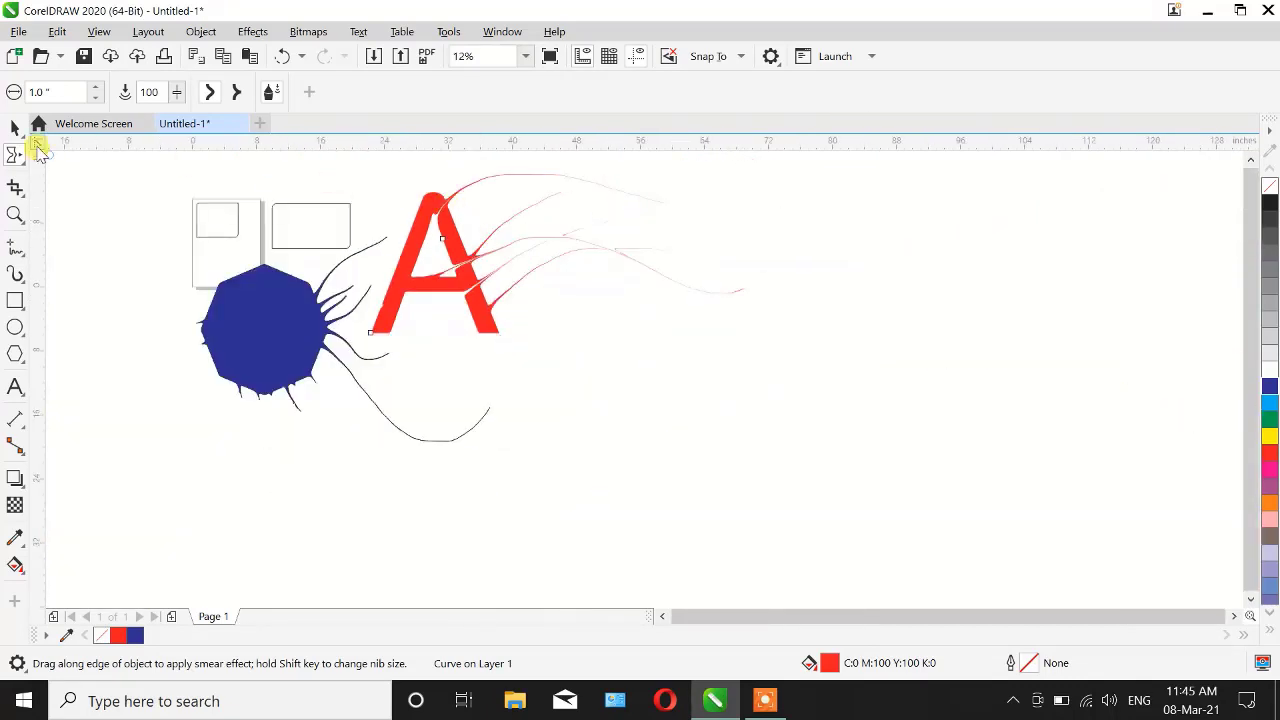
Step: Select all the demo objects and delete them to clear the page
double_click(13, 128)
left_click_drag(122, 162, 704, 375)
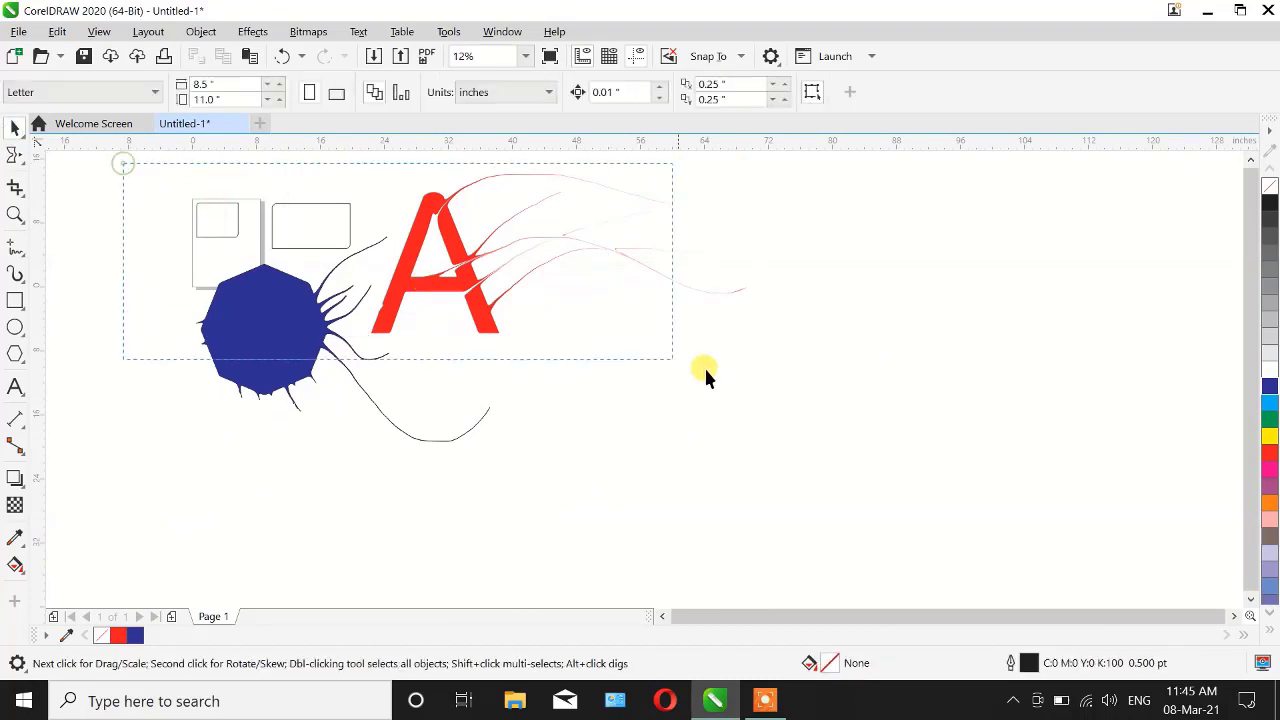
left_click_drag(880, 466, 882, 473)
key("Delete")
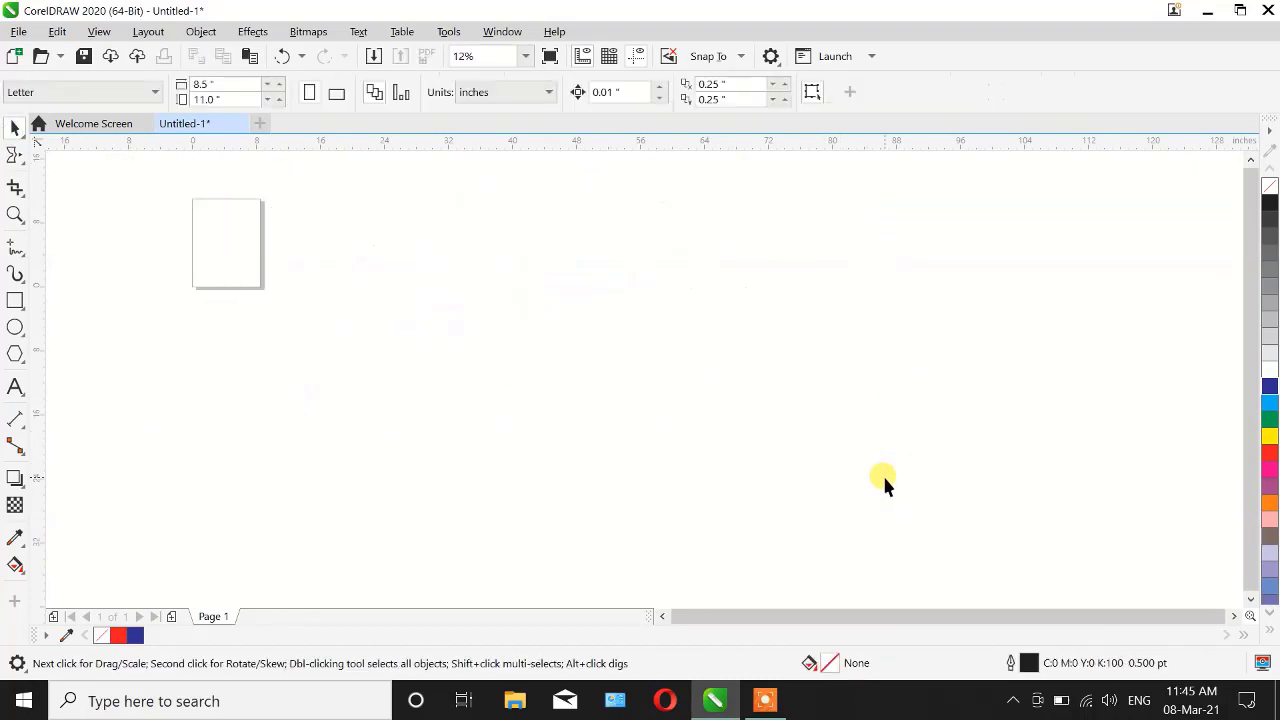
Step: Draw a tall, narrow rectangle about 0.7 by 10.7 inches on the page and fill it with black
scroll(184, 235, "up", 5)
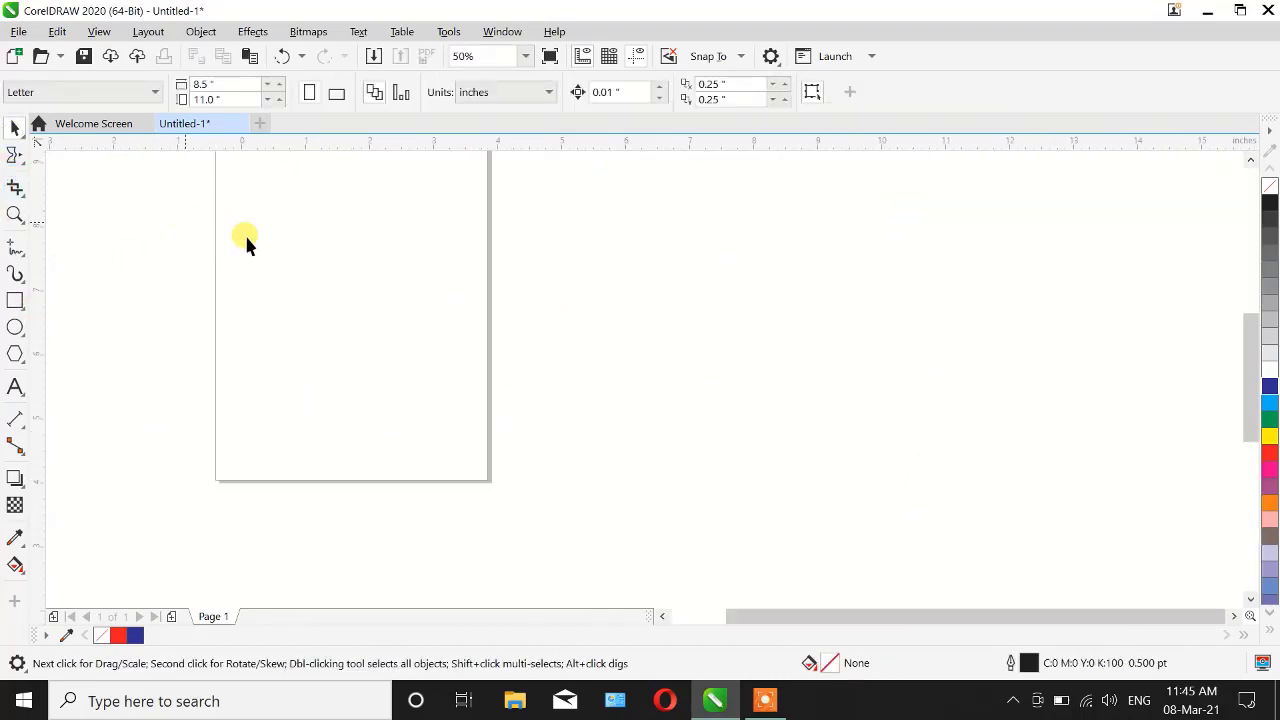
scroll(789, 409, "down", 4)
scroll(811, 423, "up", 4)
scroll(502, 305, "down", 1)
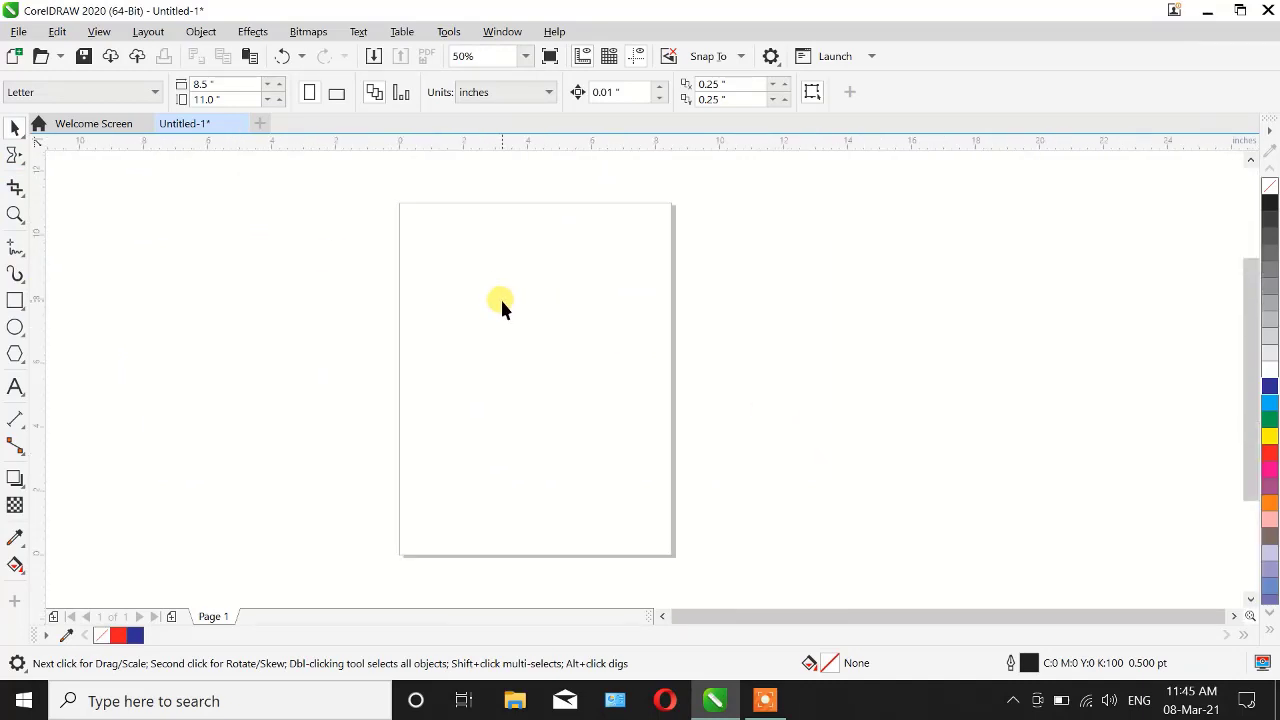
left_click(15, 300)
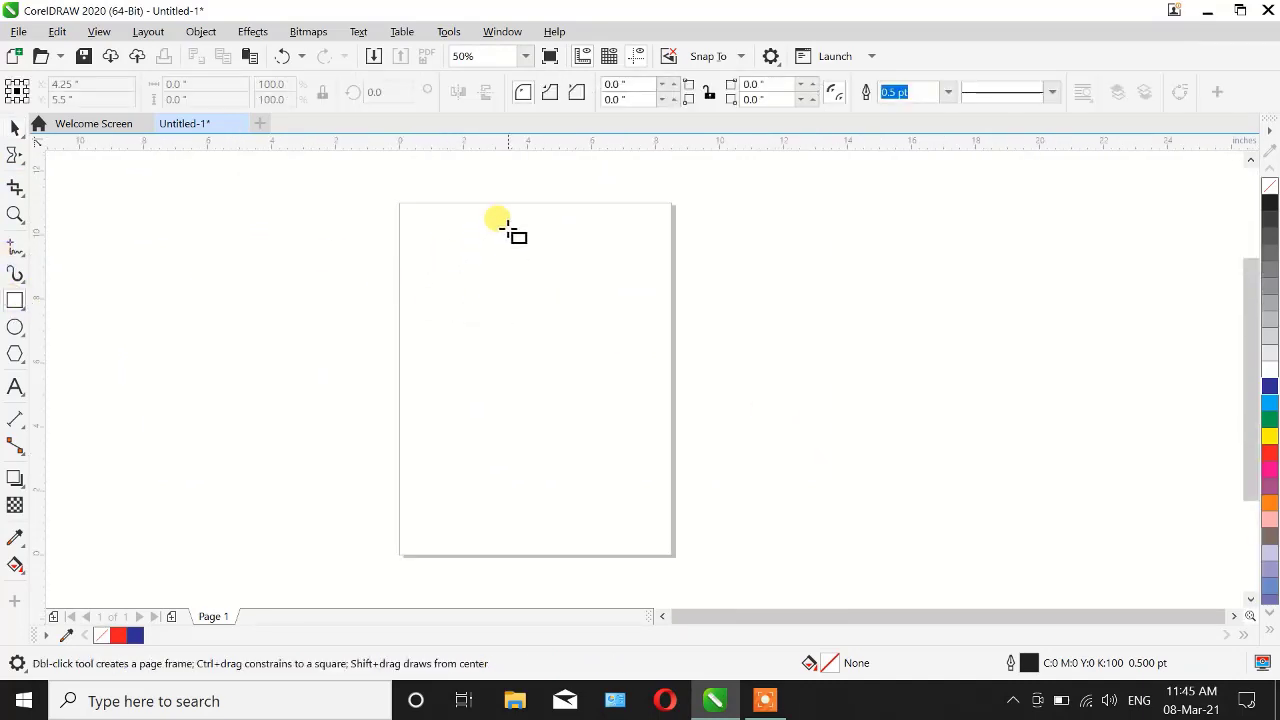
mouse_move(505, 210)
left_mouse_down()
mouse_move(543, 365)
mouse_move(531, 555)
left_mouse_up()
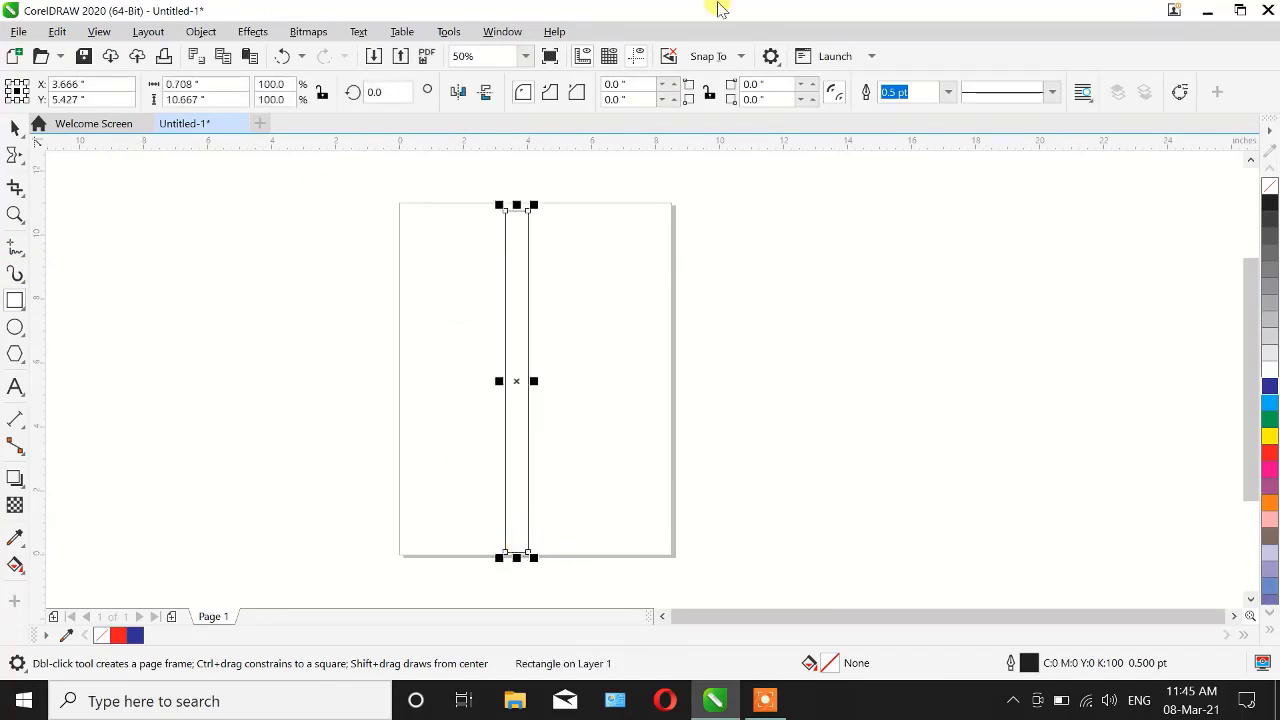
left_click(1270, 205)
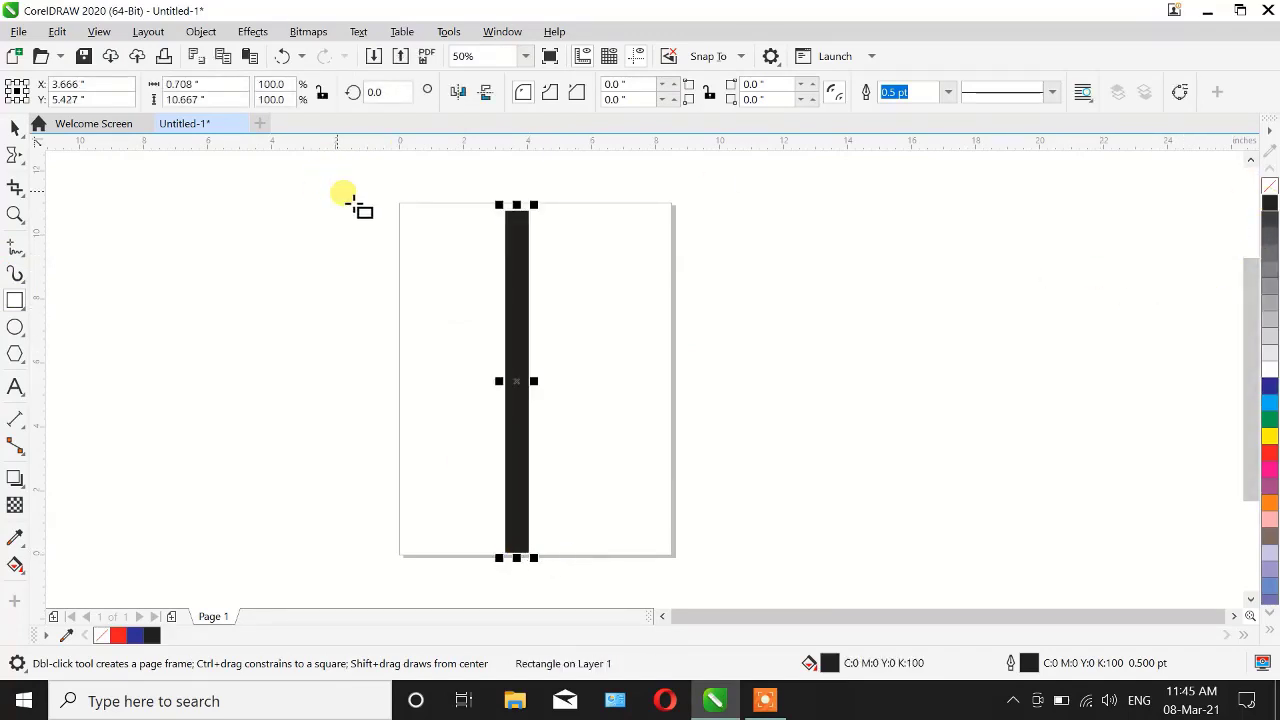
Step: Convert the black rectangle to curves and add a node at the middle of its top edge with the Shape tool
scroll(549, 254, "up", 2)
scroll(452, 172, "down", 1)
scroll(450, 172, "up", 1)
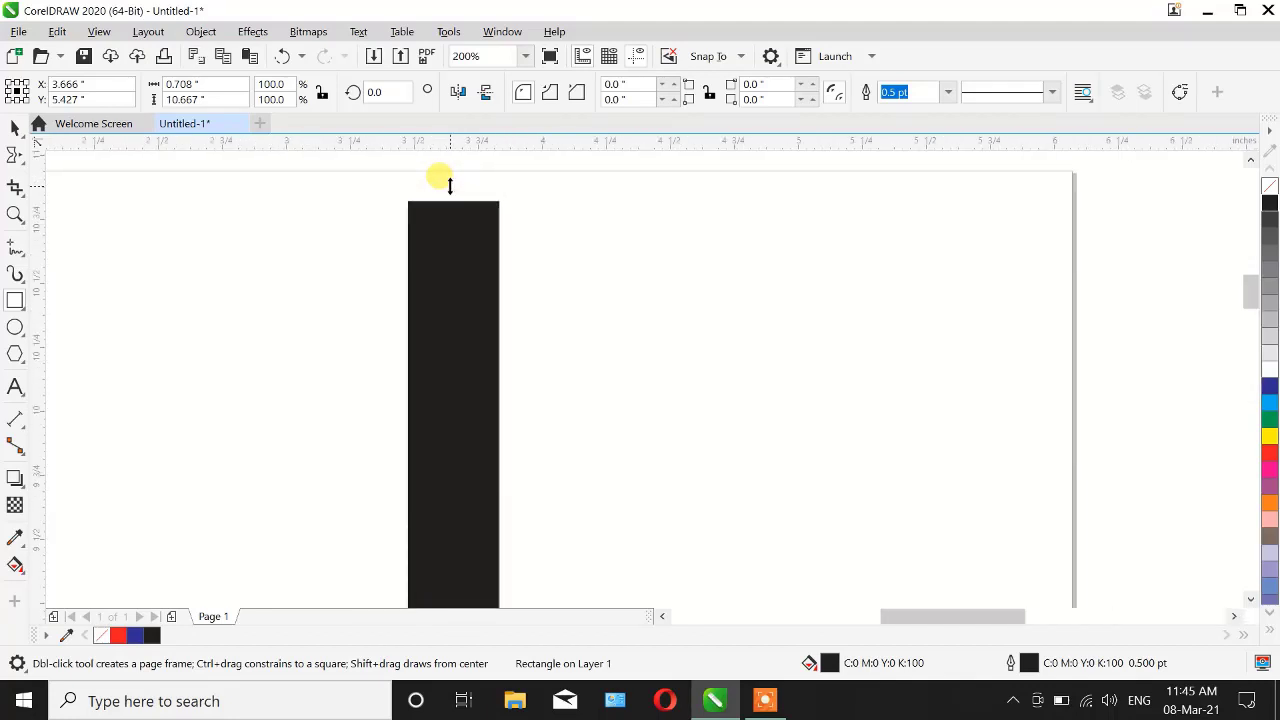
scroll(440, 200, "up", 1)
scroll(366, 158, "down", 1)
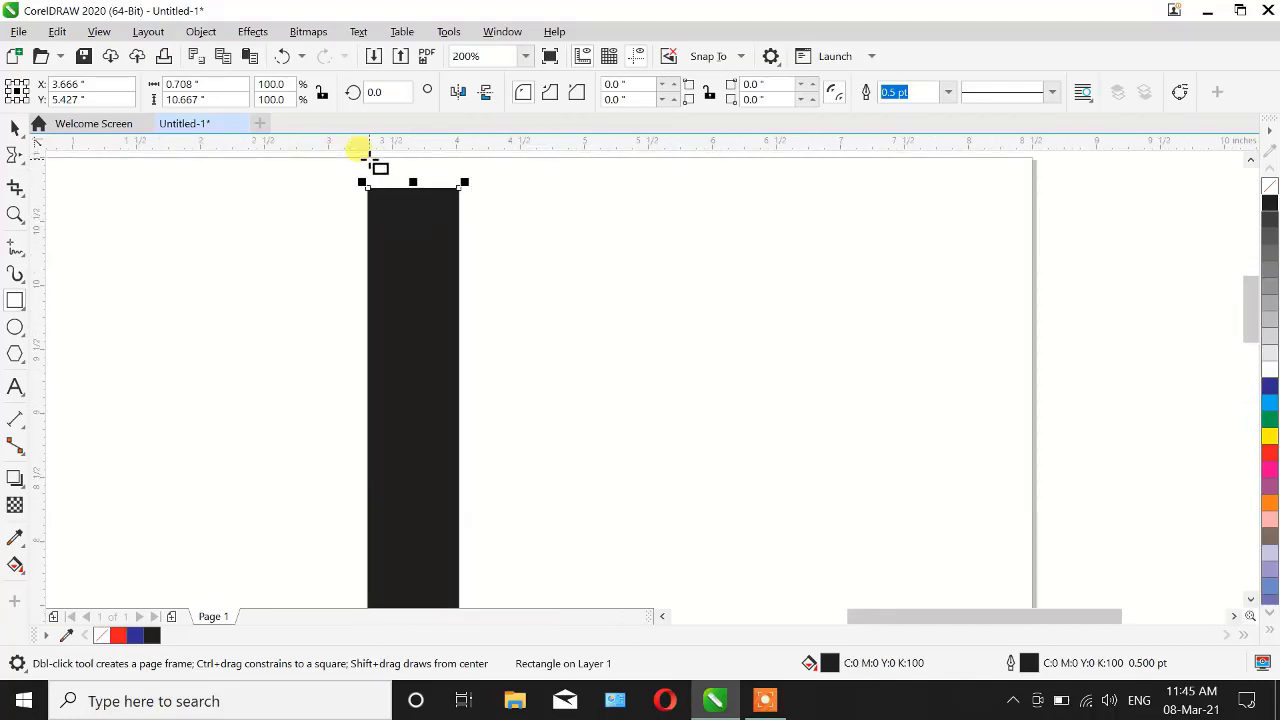
left_click(24, 165)
left_click(66, 158)
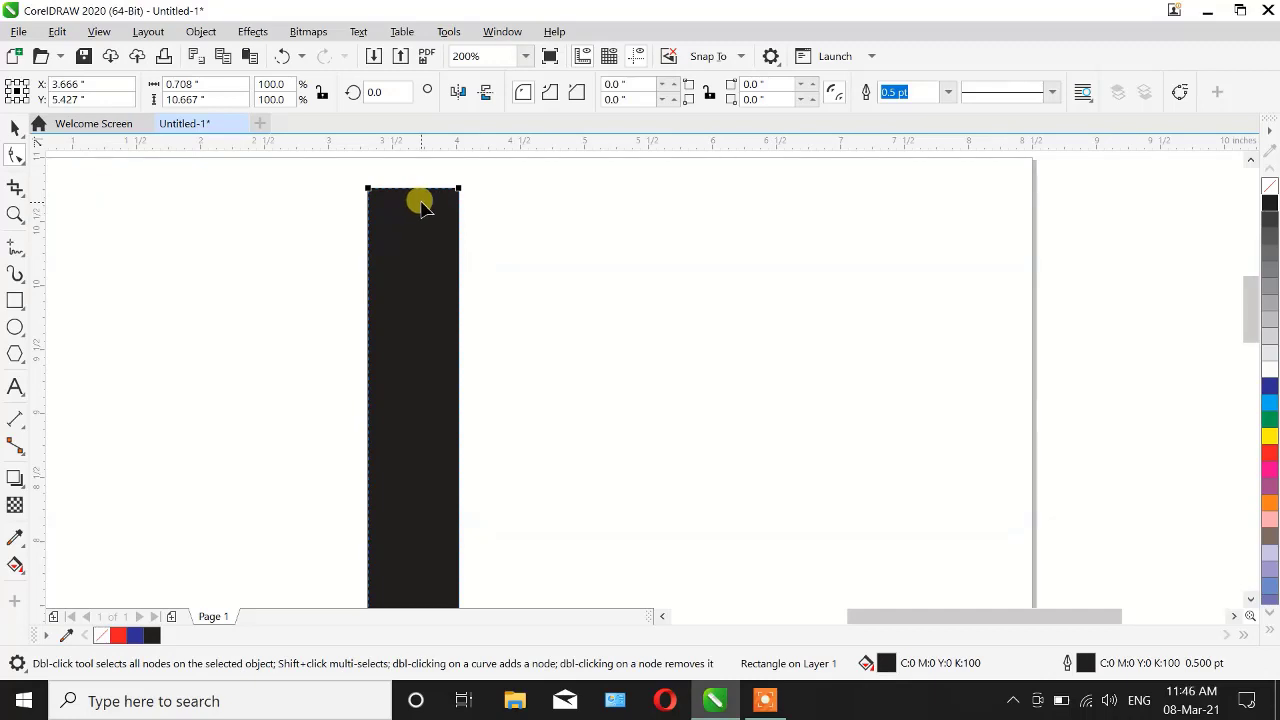
key("ctrl+q")
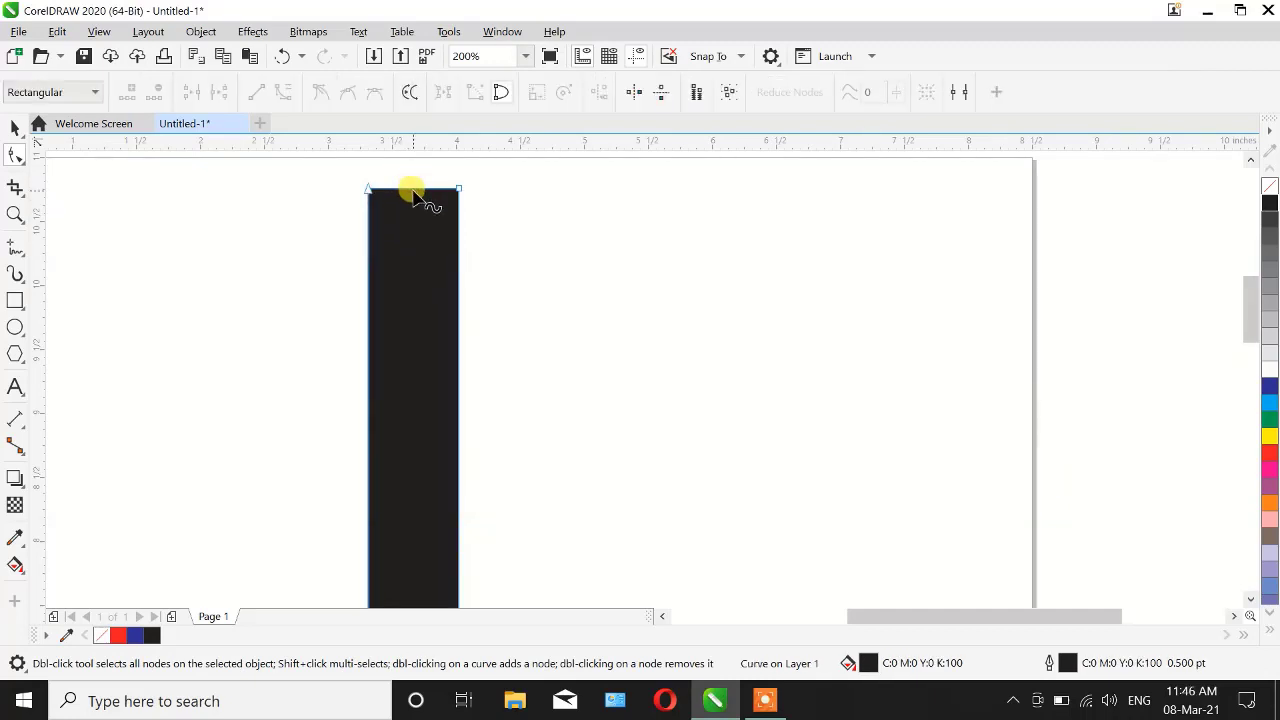
left_click(410, 192)
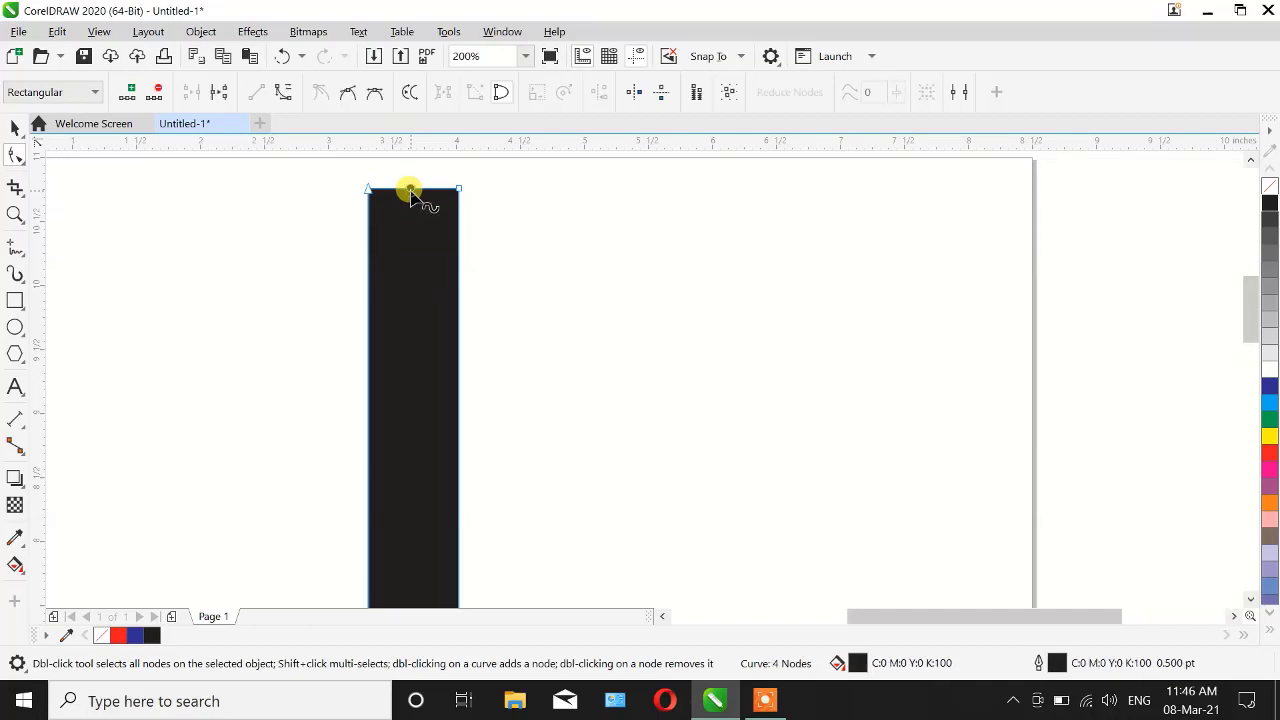
left_click(137, 92)
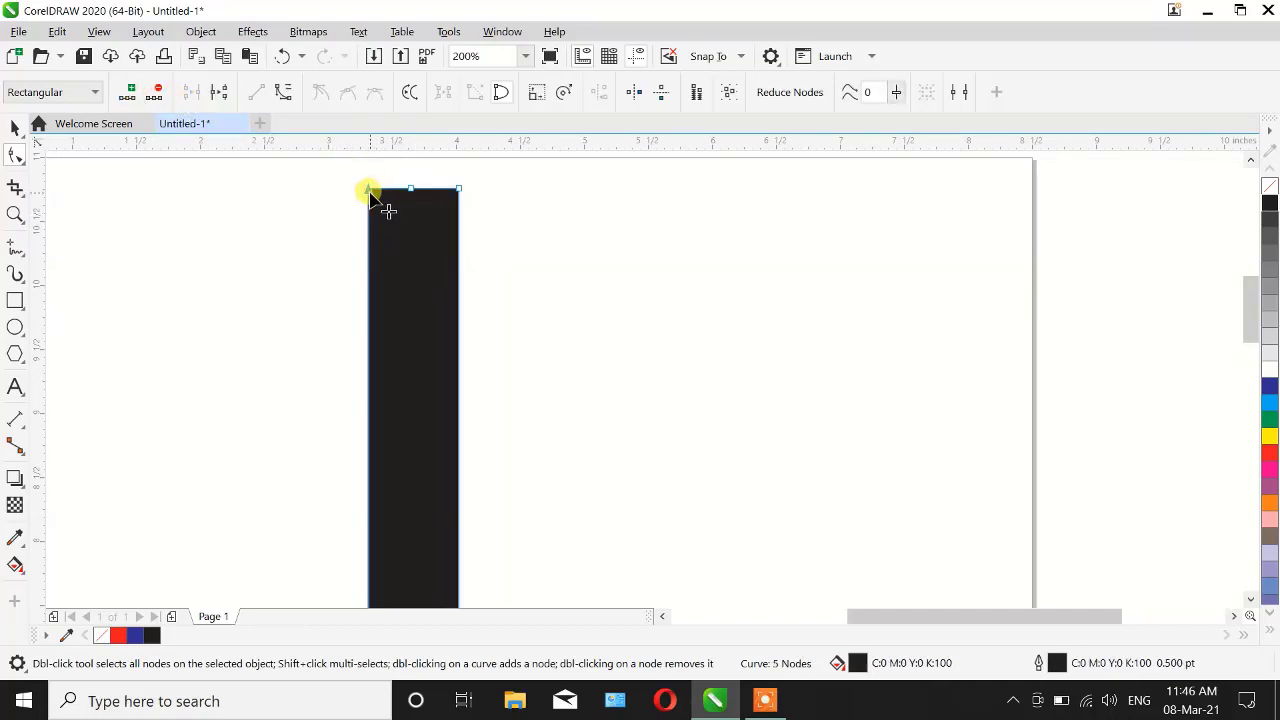
Step: Delete both top corner nodes so the black shape tapers to a point at the added middle node
left_click(146, 97)
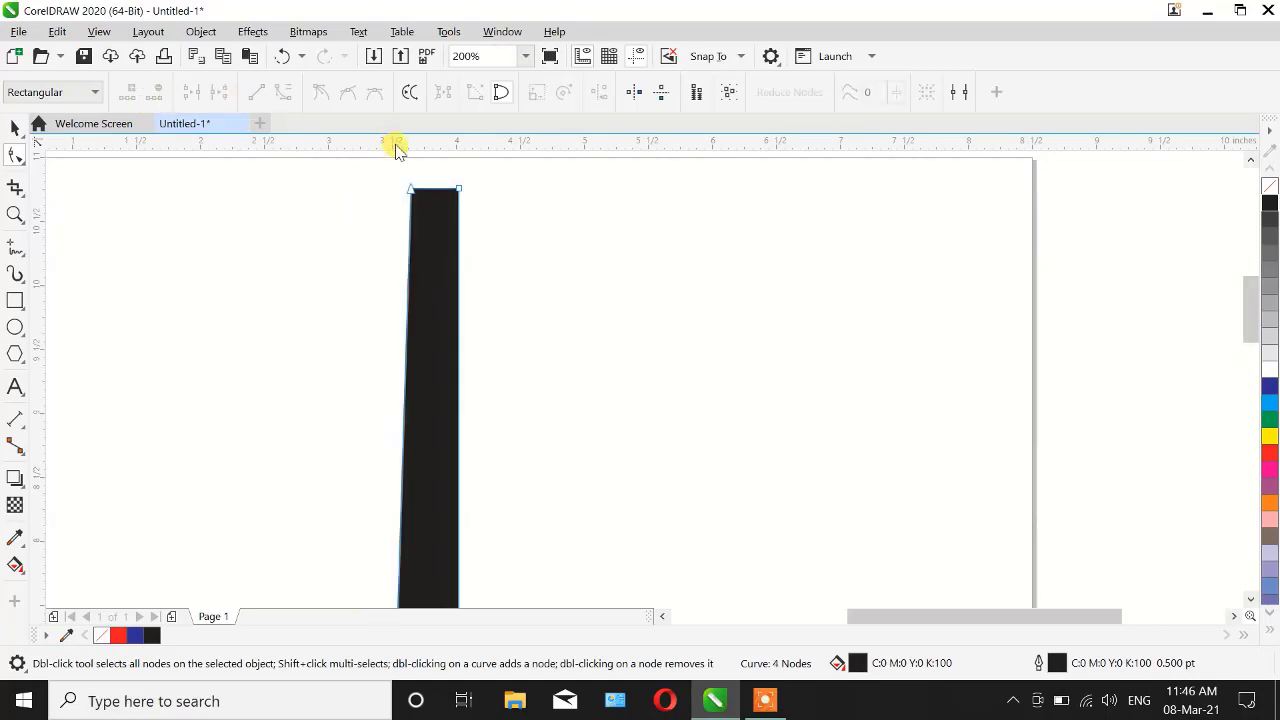
left_click(456, 190)
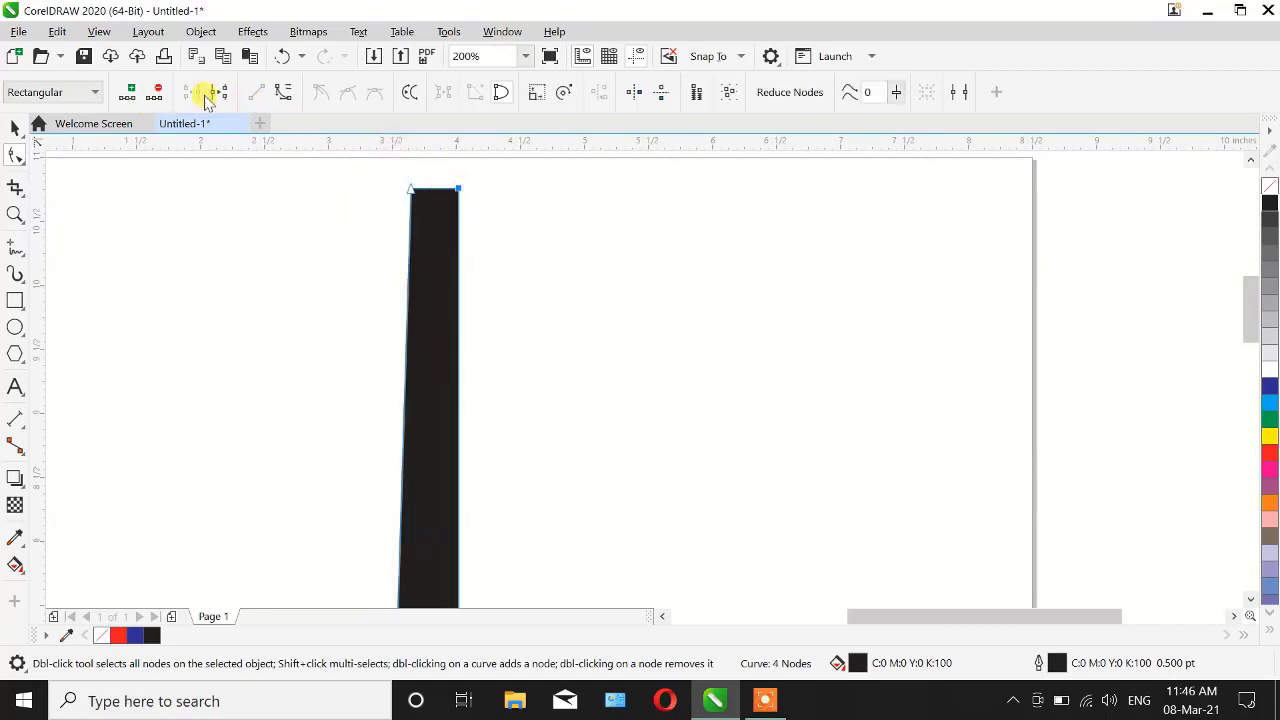
left_click(152, 93)
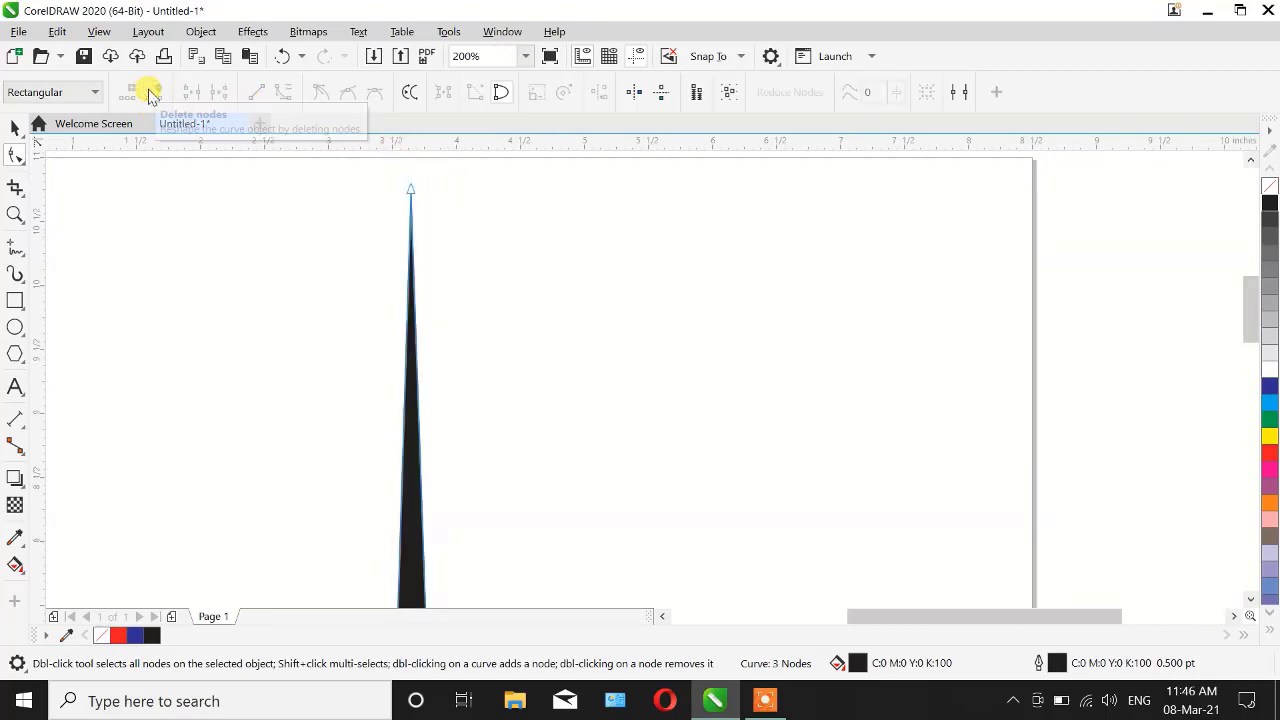
scroll(407, 292, "down", 3)
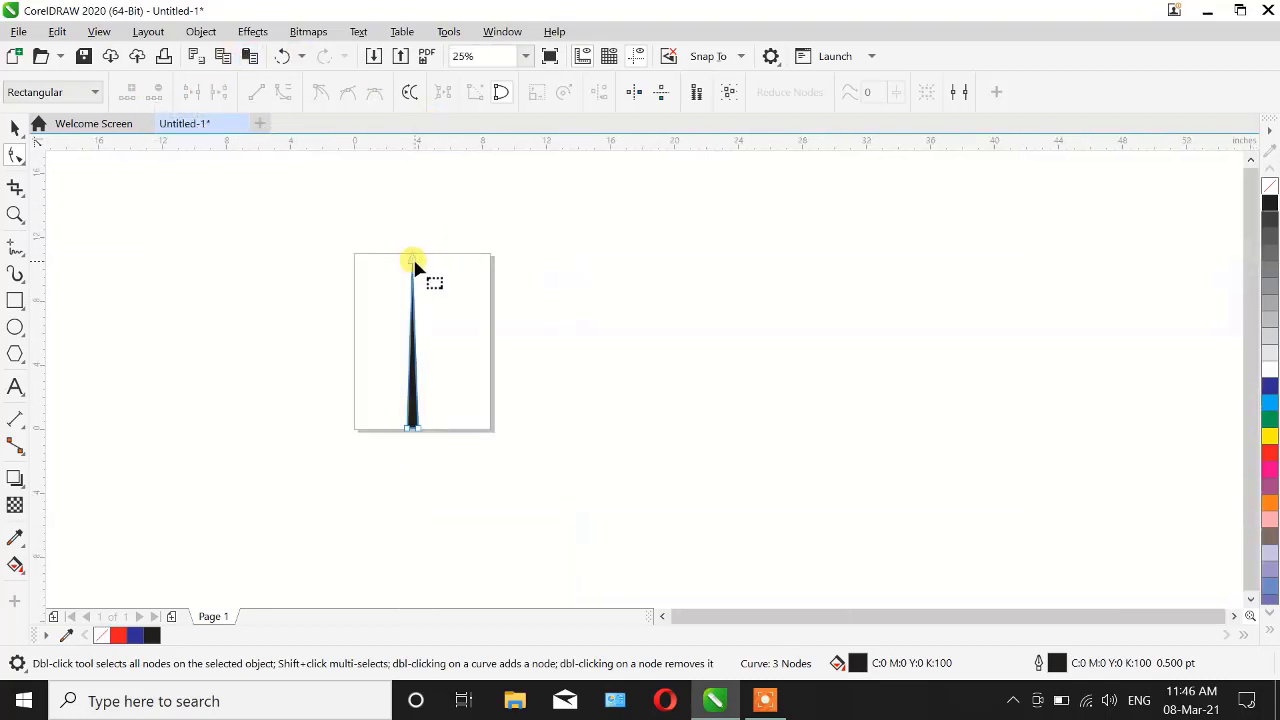
scroll(409, 274, "up", 2)
scroll(414, 274, "down", 1)
scroll(405, 278, "up", 1)
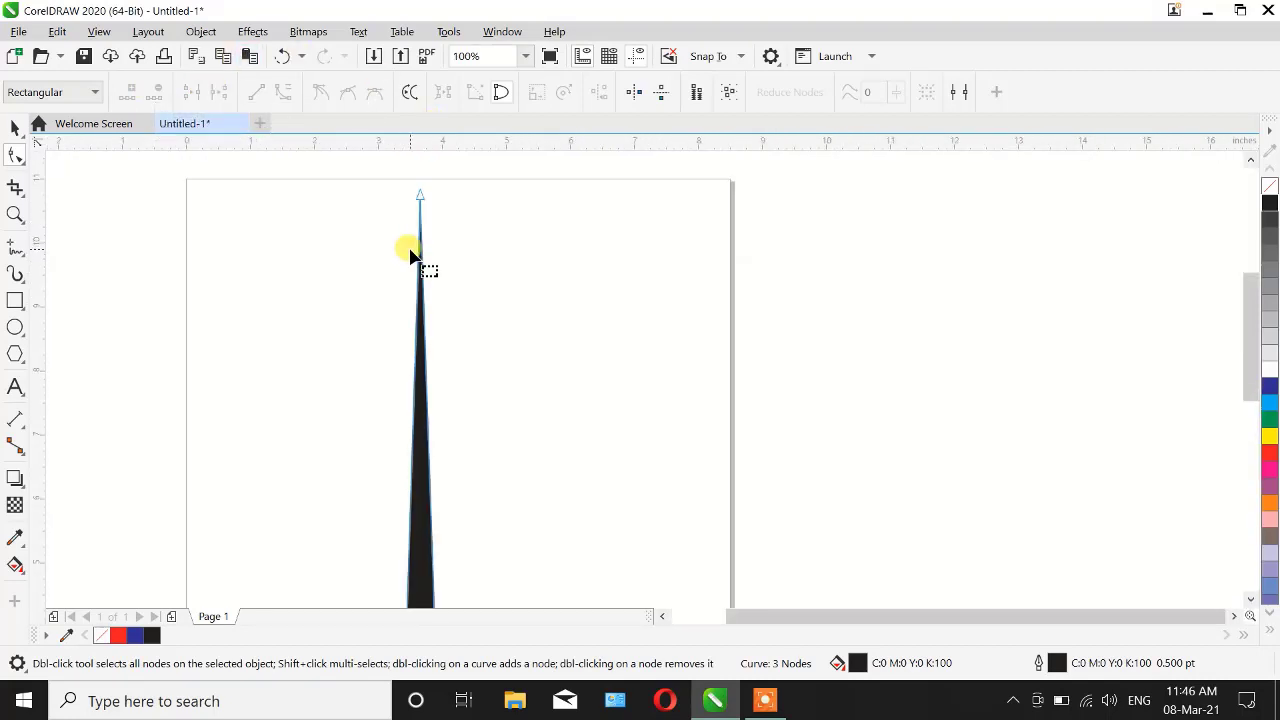
scroll(410, 254, "up", 1)
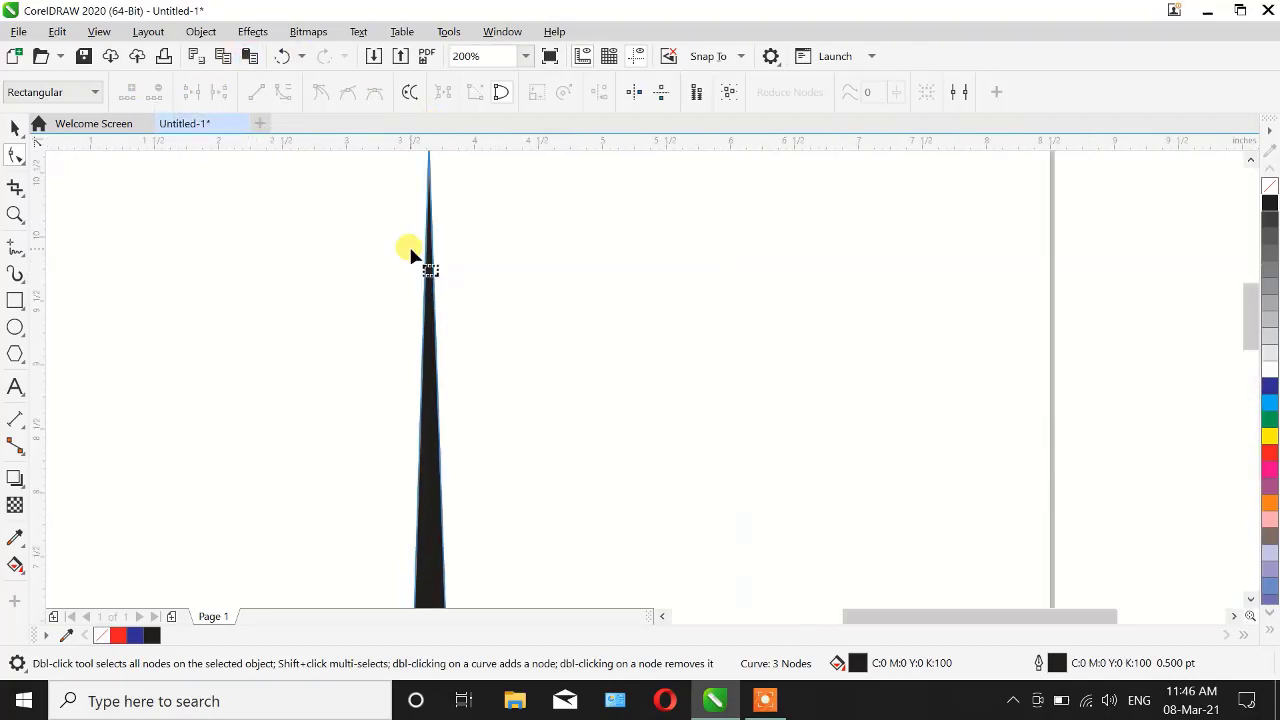
Step: Try smearing the upper part of the tapered black shape with the Smear tool's 1.0-inch nib, and undo the stroke
left_click(23, 162)
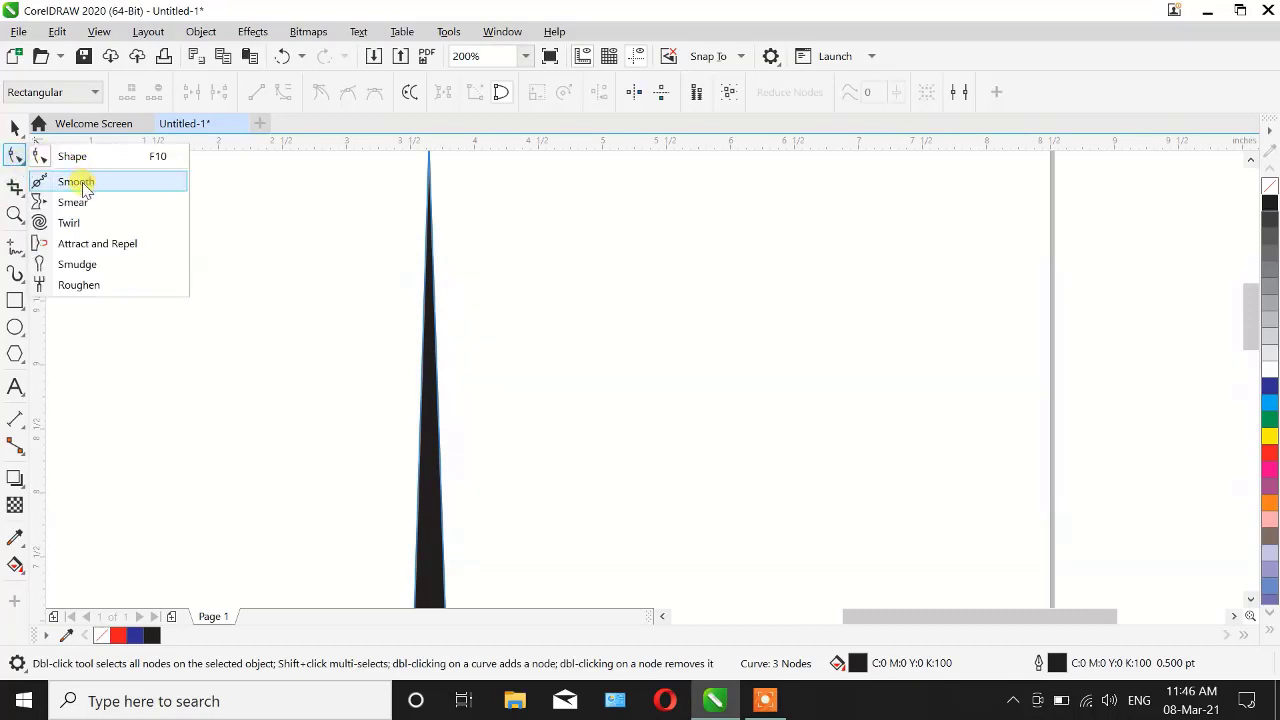
left_click(74, 203)
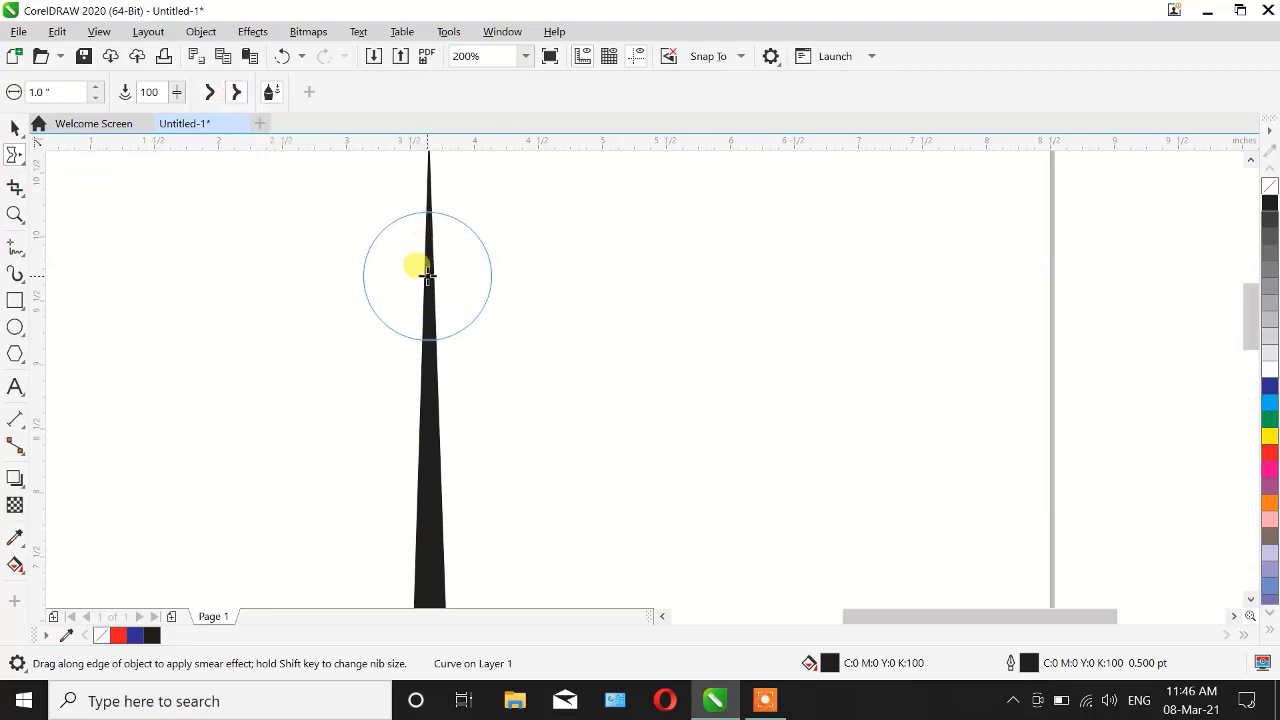
scroll(422, 285, "up", 2)
mouse_move(425, 290)
left_mouse_down()
mouse_move(500, 231)
mouse_move(589, 171)
left_mouse_up()
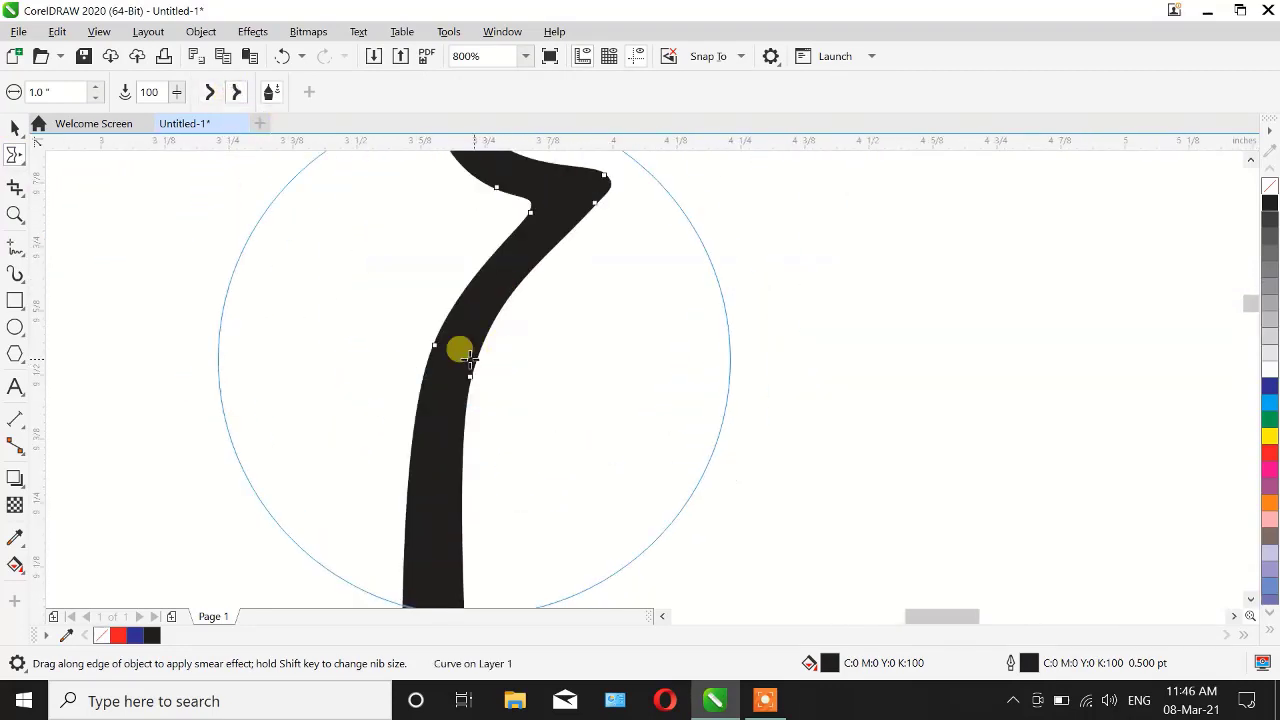
key("ctrl+z")
scroll(449, 357, "down", 3)
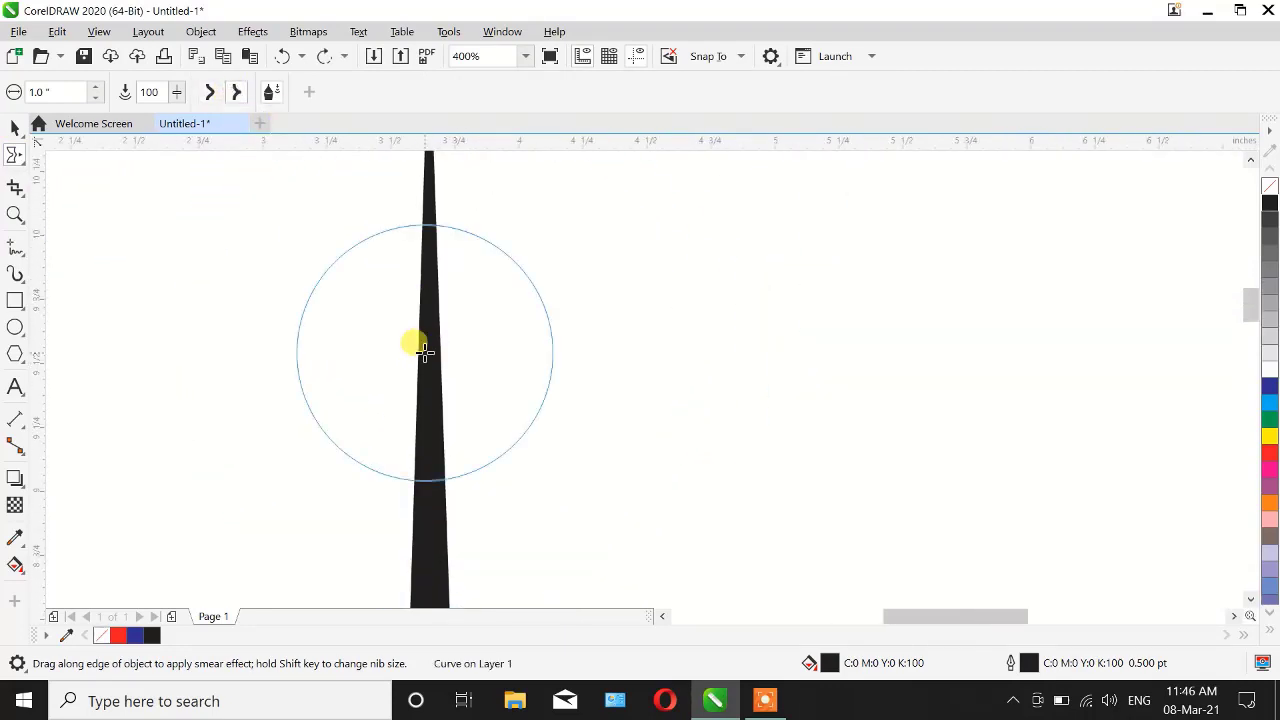
Step: Set the Smear tool's nib size to 0.3 inches
scroll(429, 280, "up", 2)
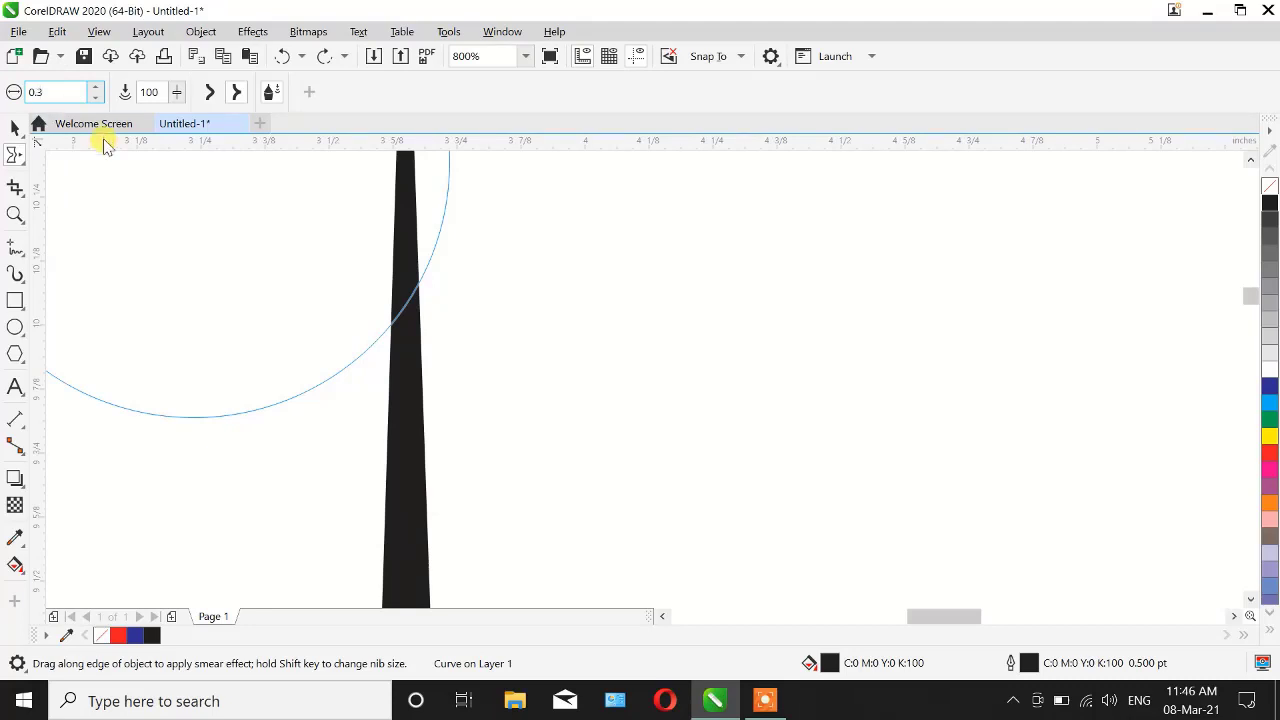
scroll(223, 257, "down", 2)
key("Return")
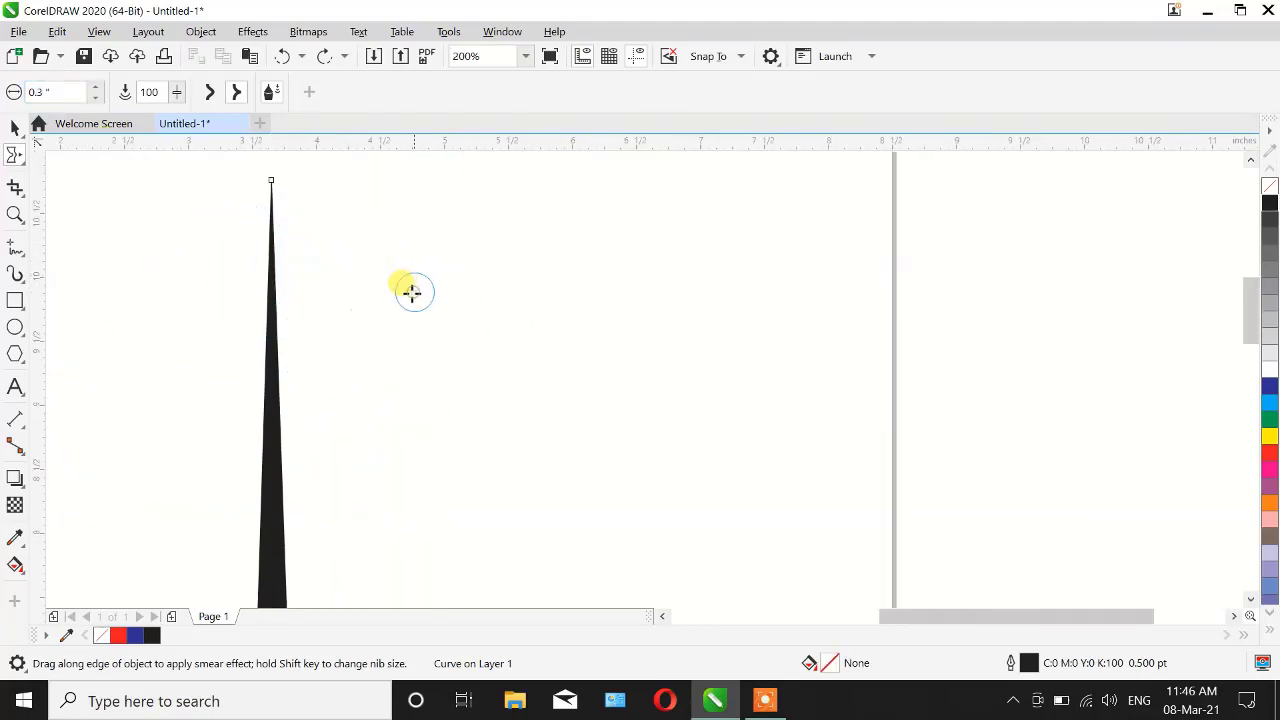
scroll(288, 290, "up", 2)
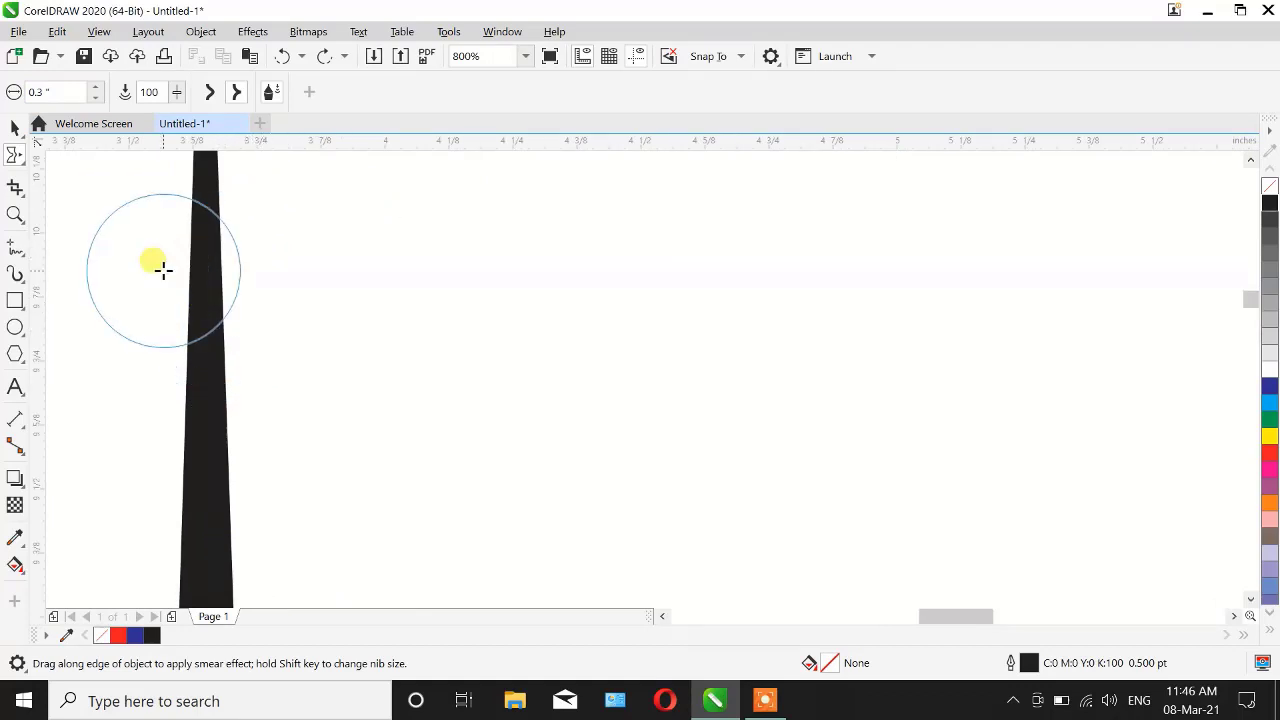
scroll(397, 386, "down", 2)
scroll(394, 277, "up", 2)
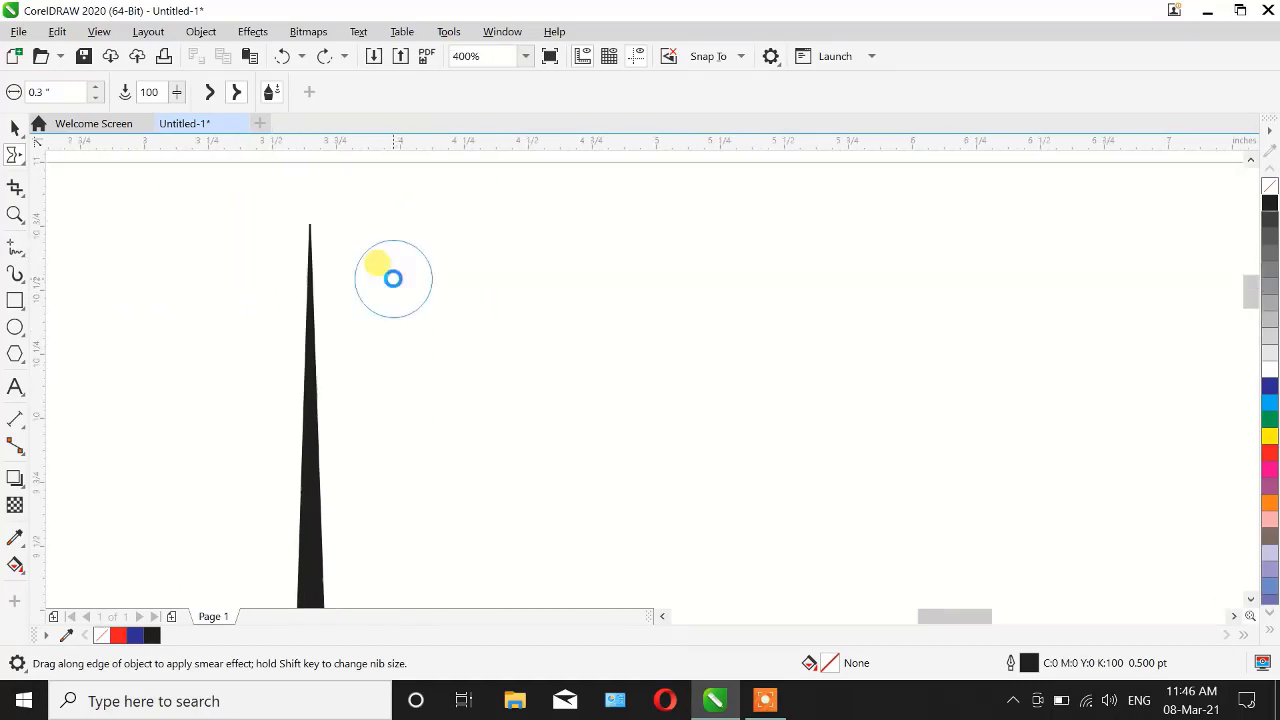
scroll(394, 257, "down", 5)
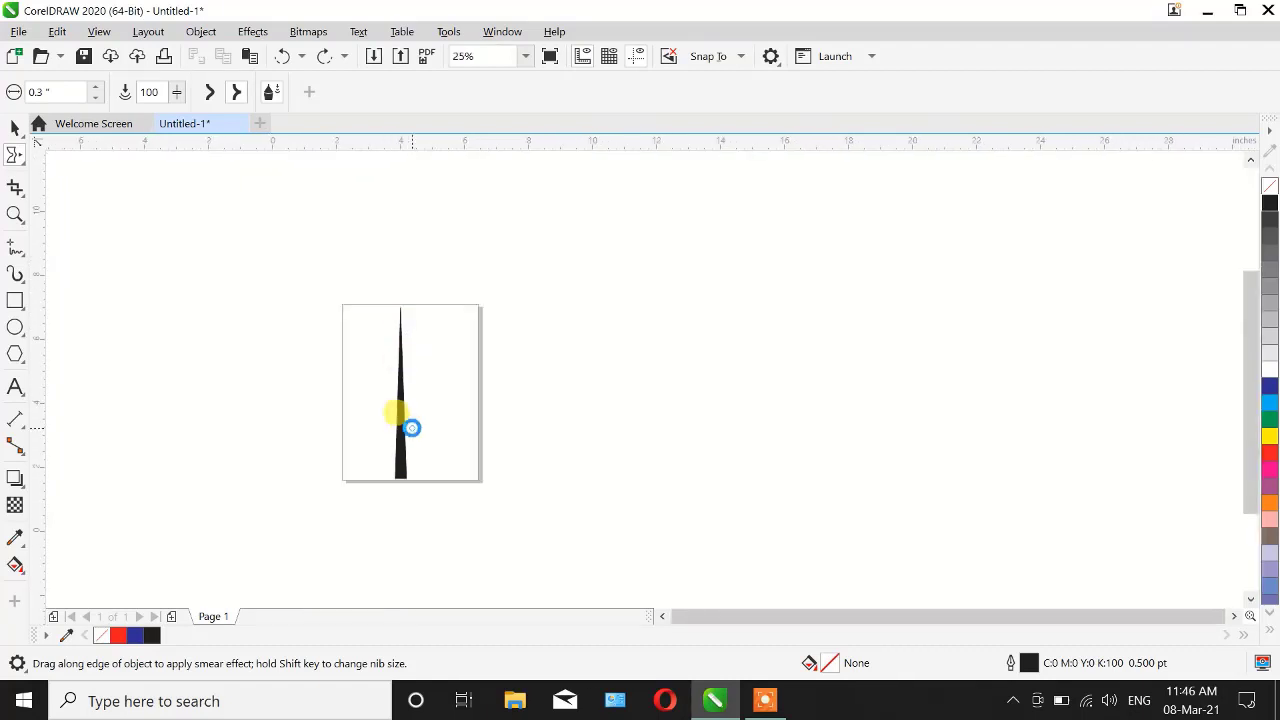
scroll(409, 426, "up", 2)
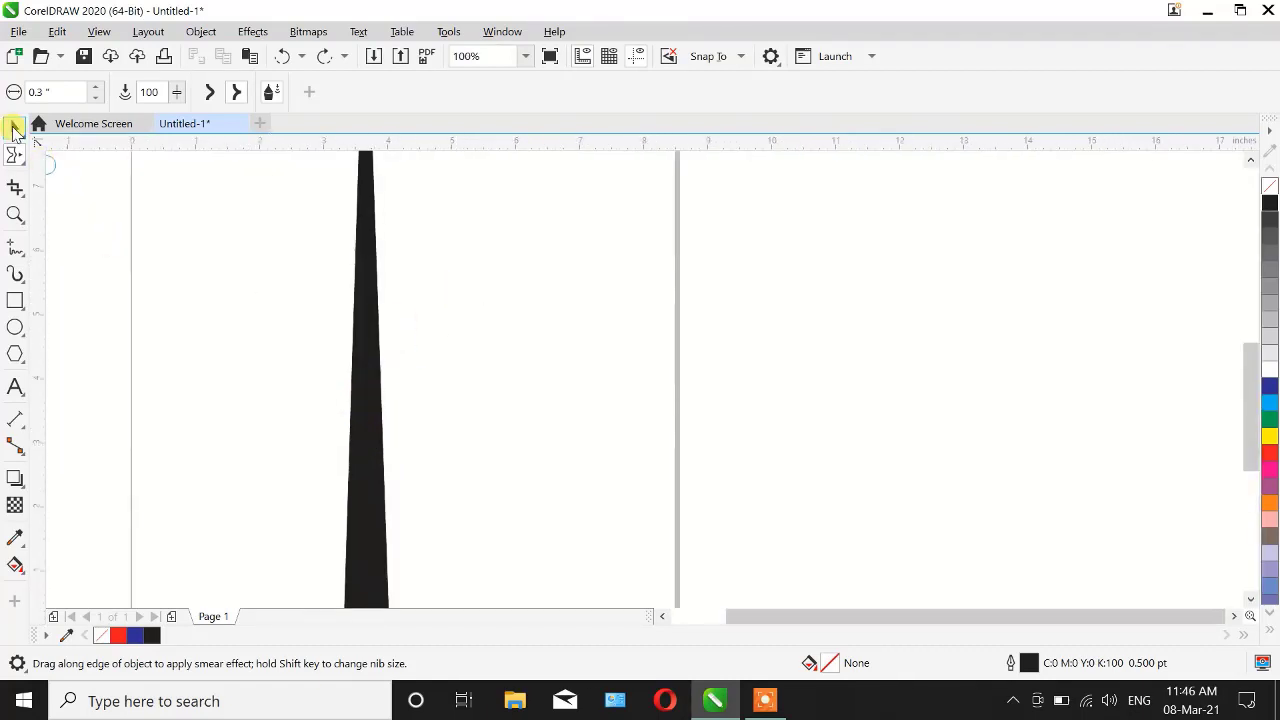
Step: Select the tapered black shape with the Pick tool and move it slightly, to about X 3.79, Y 5.28 inches
left_click(14, 128)
left_click(374, 400)
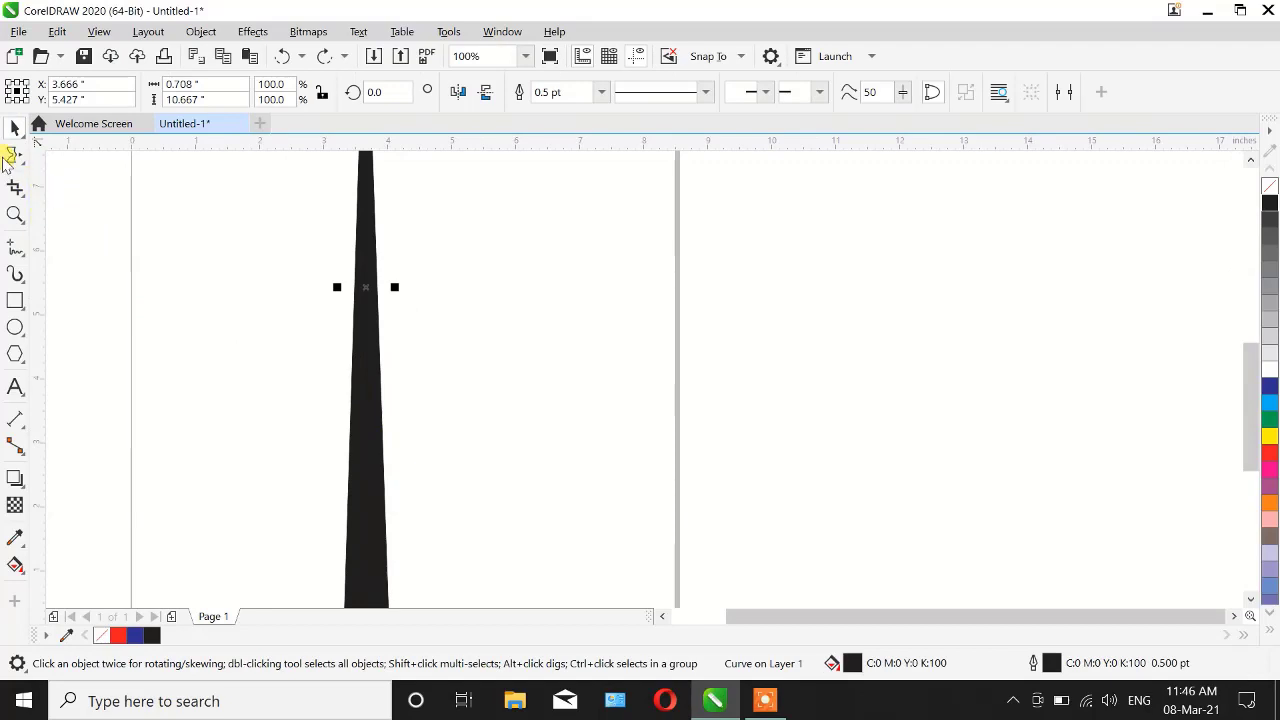
mouse_move(357, 371)
left_mouse_down()
mouse_move(418, 322)
mouse_move(371, 423)
mouse_move(371, 390)
left_mouse_up()
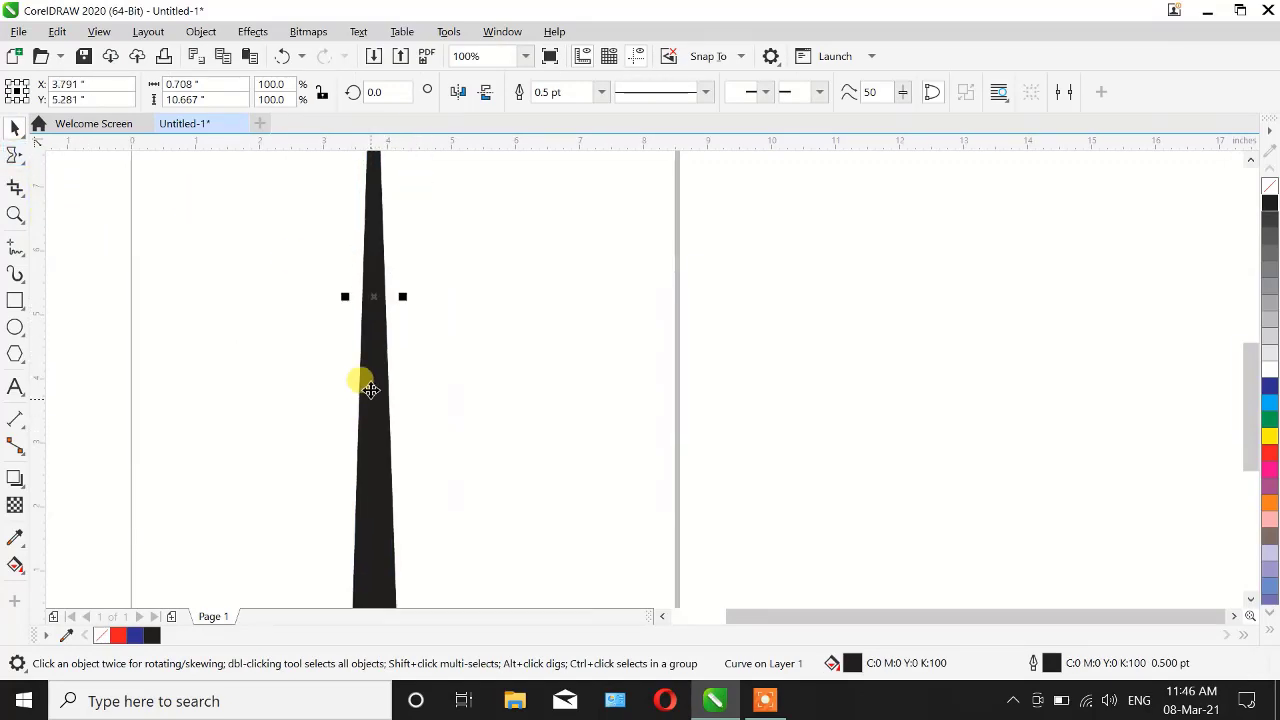
Step: Smear three thin branches up and outward from the right edge of the black trunk around its mid-height
left_click(14, 156)
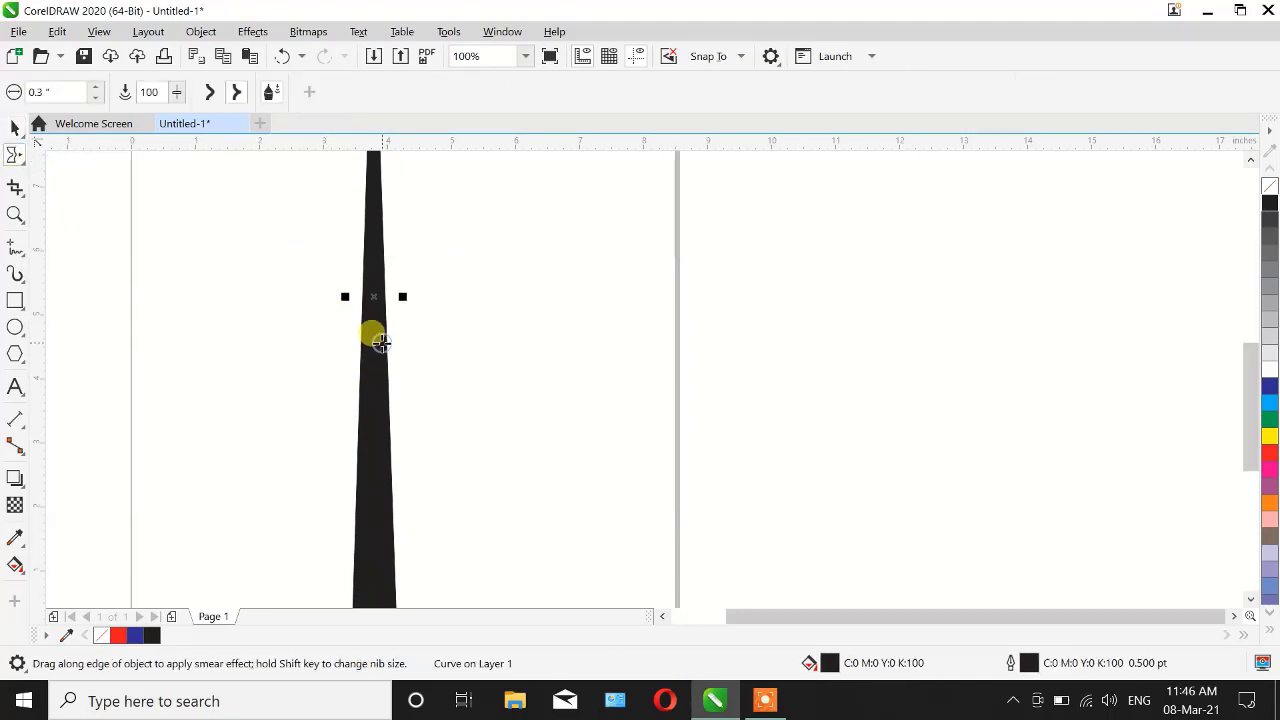
left_click_drag(381, 345, 402, 322)
scroll(387, 296, "up", 3)
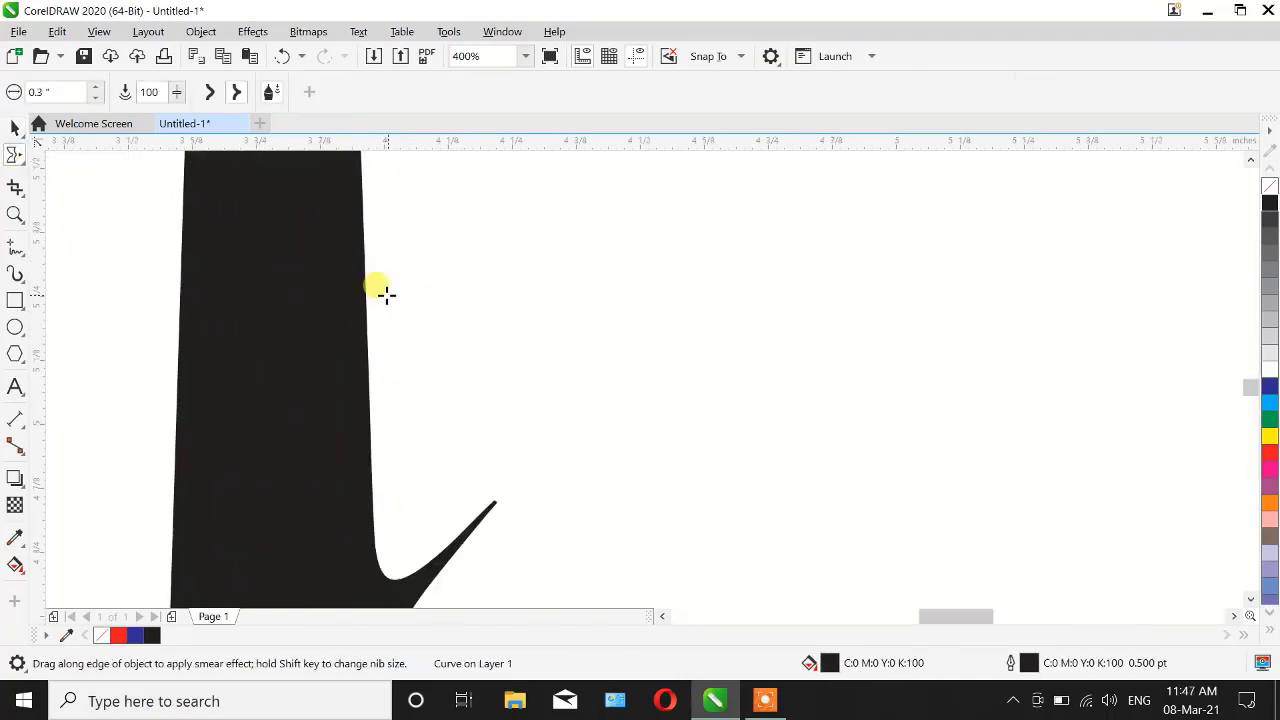
left_click_drag(323, 417, 630, 128)
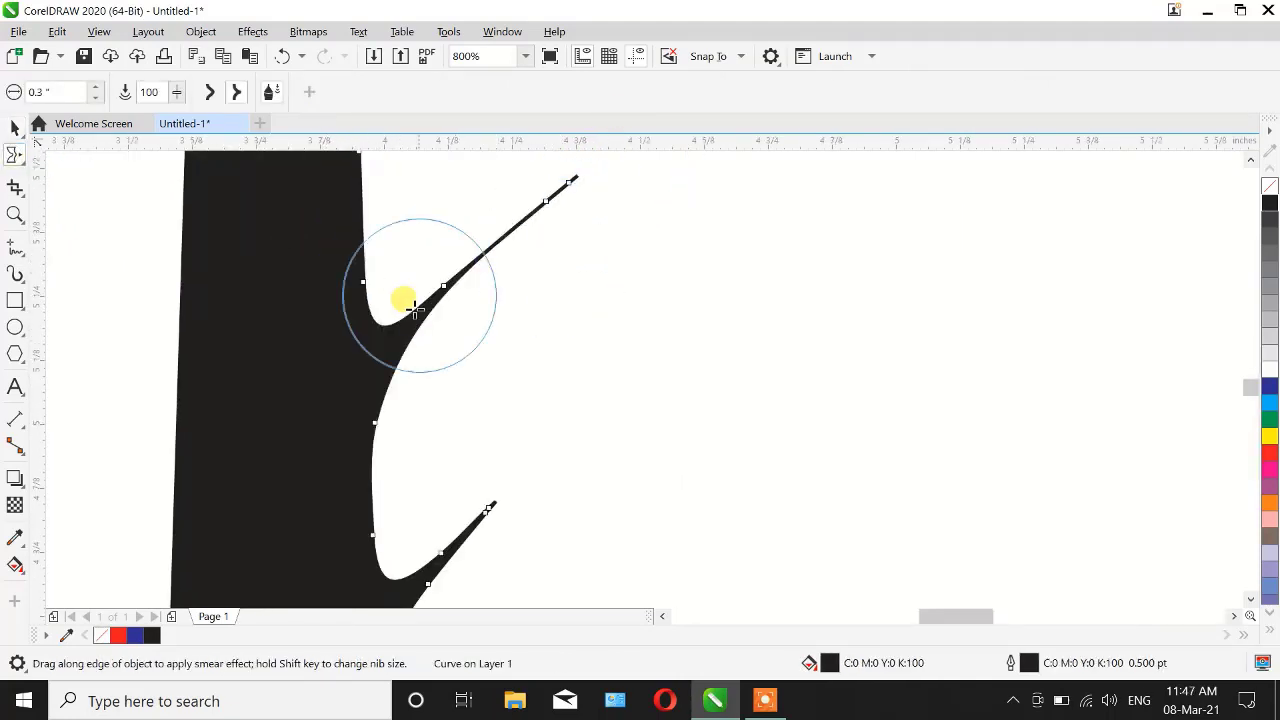
scroll(415, 305, "down", 3)
scroll(400, 285, "up", 2)
left_click_drag(390, 318, 589, 149)
scroll(449, 400, "down", 3)
scroll(462, 357, "up", 2)
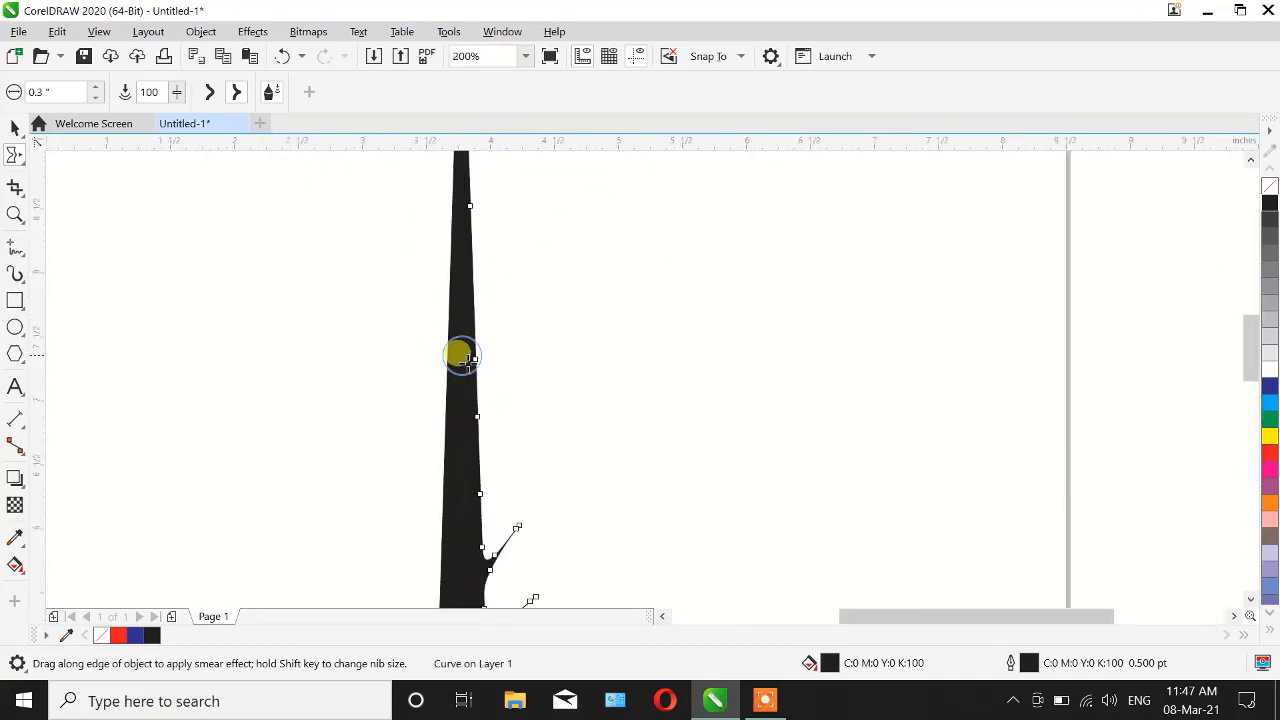
Step: Smear further branches from both sides of the trunk above the existing ones, angled upward
mouse_move(466, 409)
left_mouse_down()
mouse_move(531, 313)
mouse_move(652, 176)
left_mouse_up()
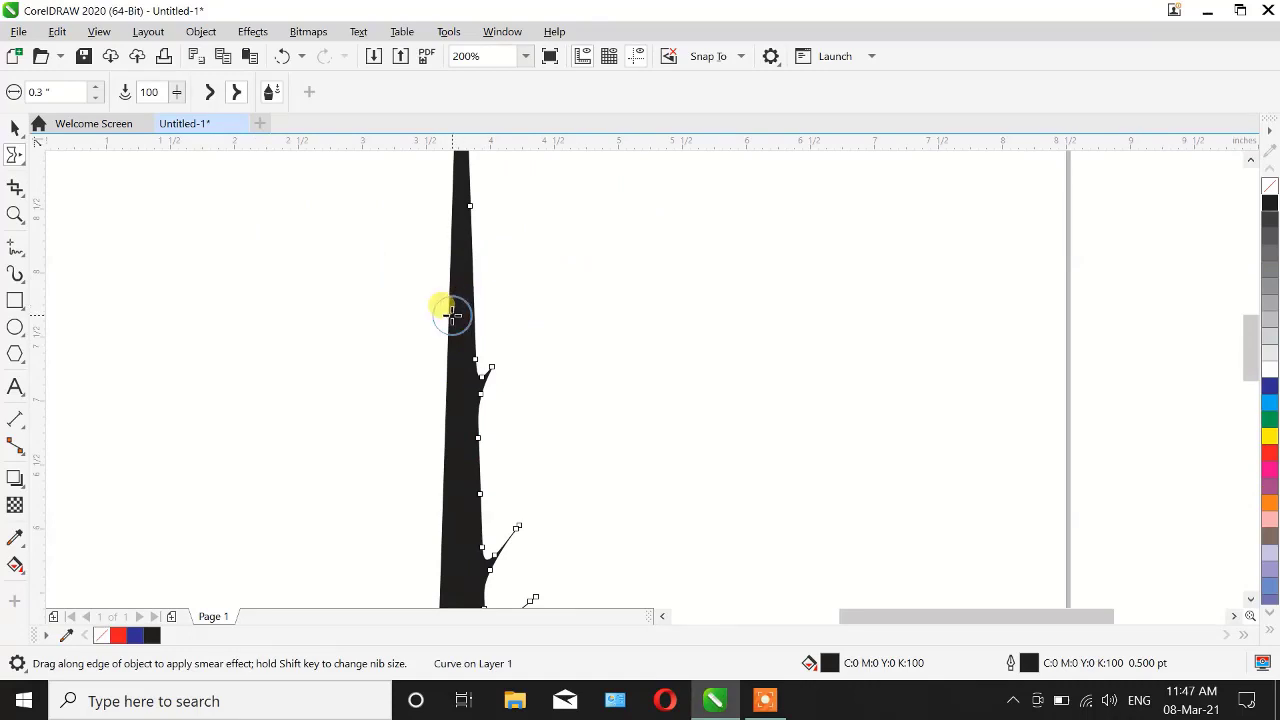
mouse_move(452, 316)
left_mouse_down()
mouse_move(500, 220)
mouse_move(551, 163)
left_mouse_up()
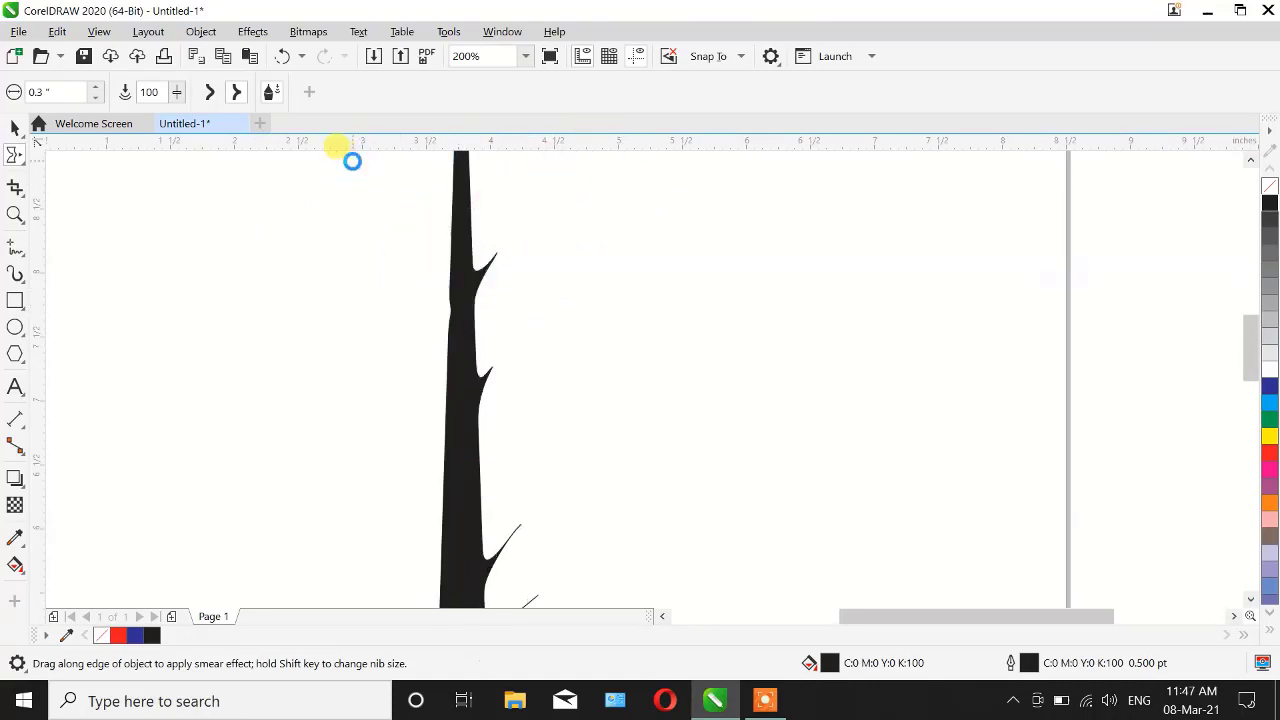
left_click_drag(457, 416, 349, 243)
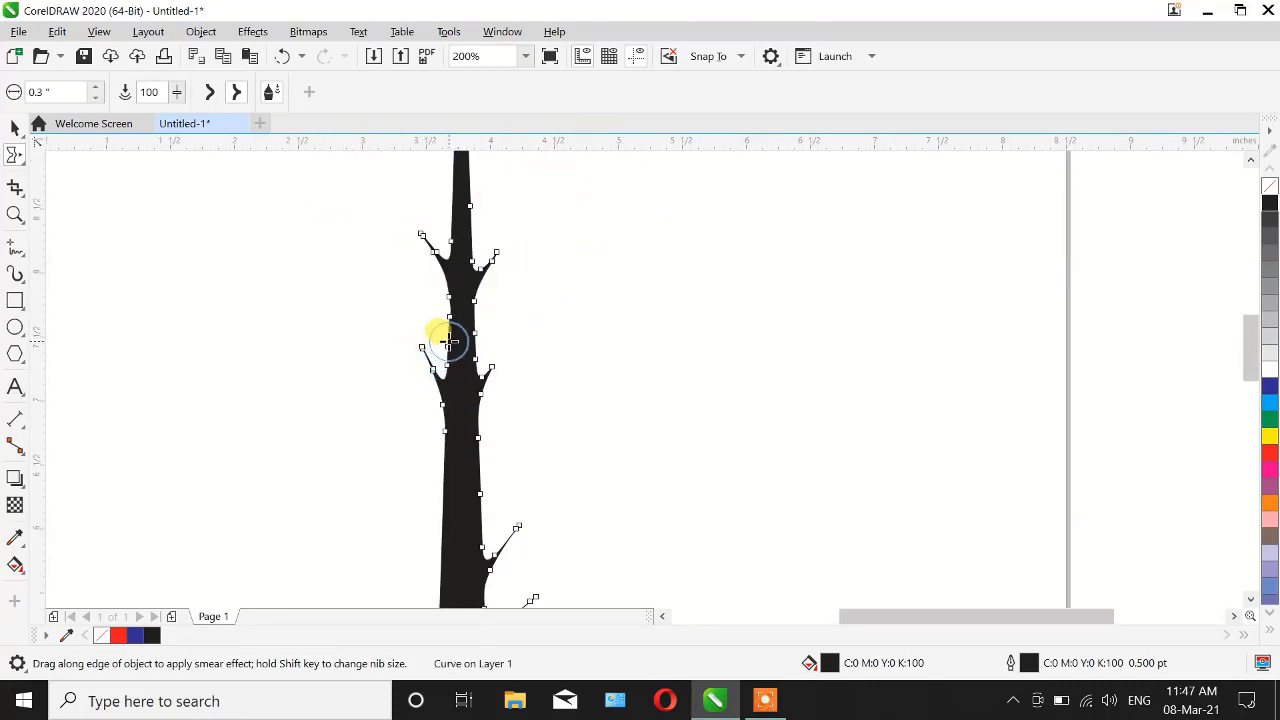
scroll(417, 331, "down", 1)
scroll(430, 255, "up", 2)
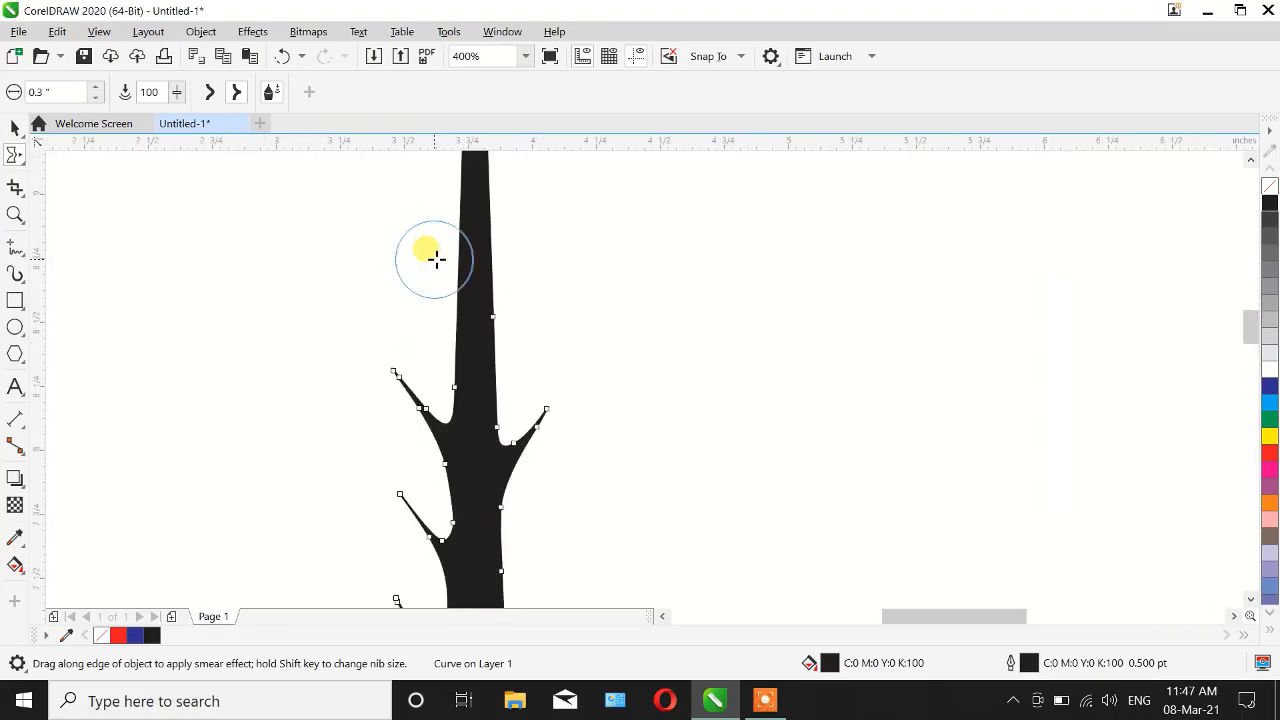
Step: Smear a pair of opposite branches on the upper trunk and smaller alternating spikes toward the tip
left_click_drag(443, 249, 409, 206)
left_click_drag(477, 271, 560, 207)
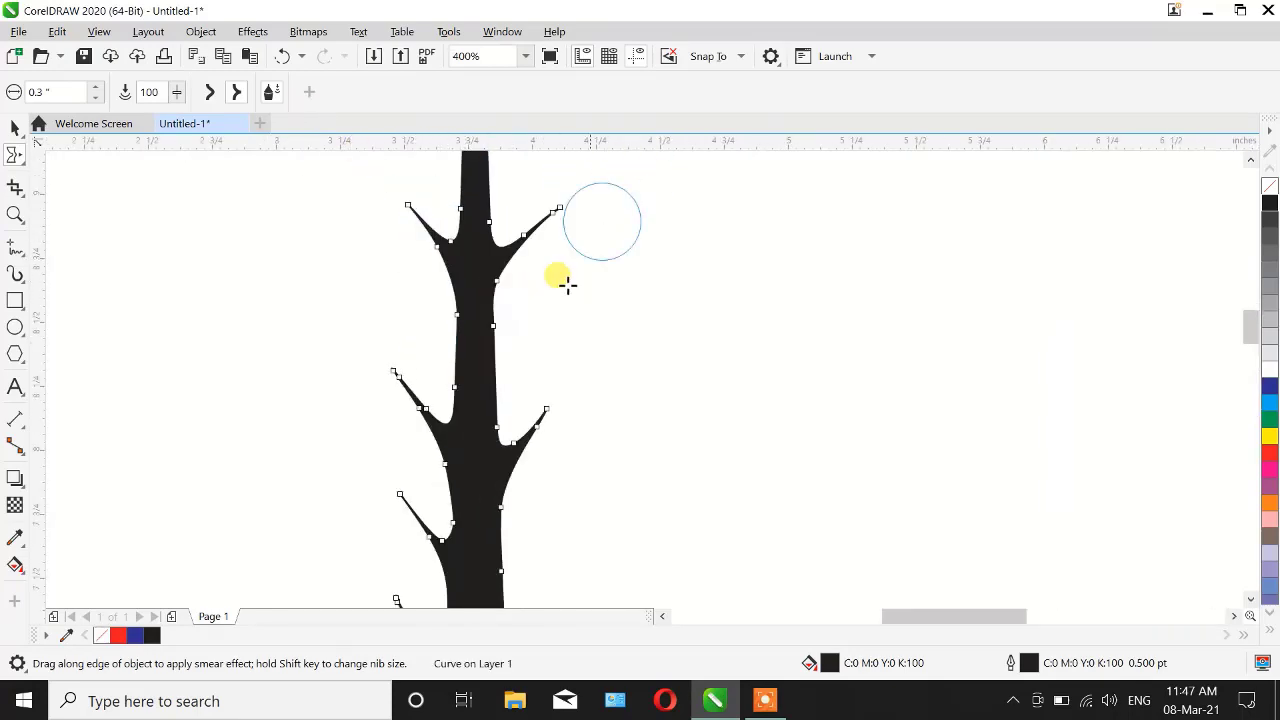
scroll(486, 329, "down", 2)
scroll(480, 271, "up", 2)
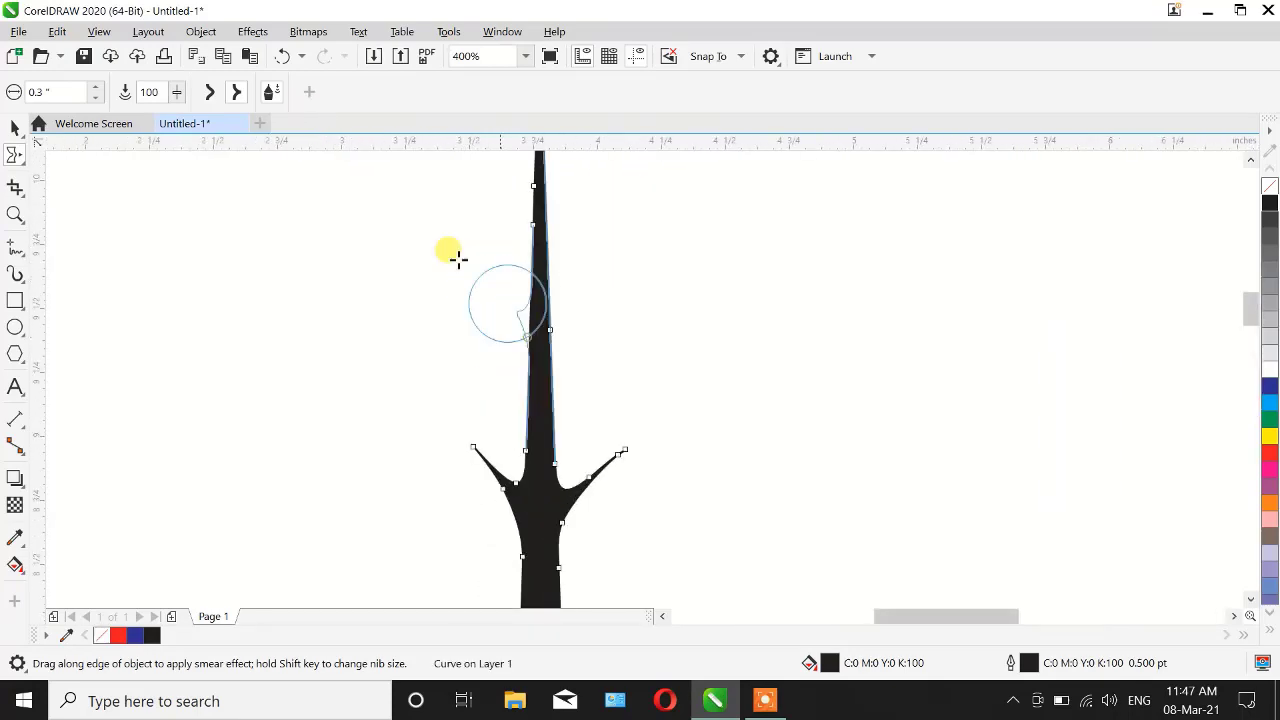
left_click_drag(458, 259, 454, 255)
mouse_move(556, 330)
left_mouse_down()
mouse_move(595, 251)
mouse_move(664, 207)
left_mouse_up()
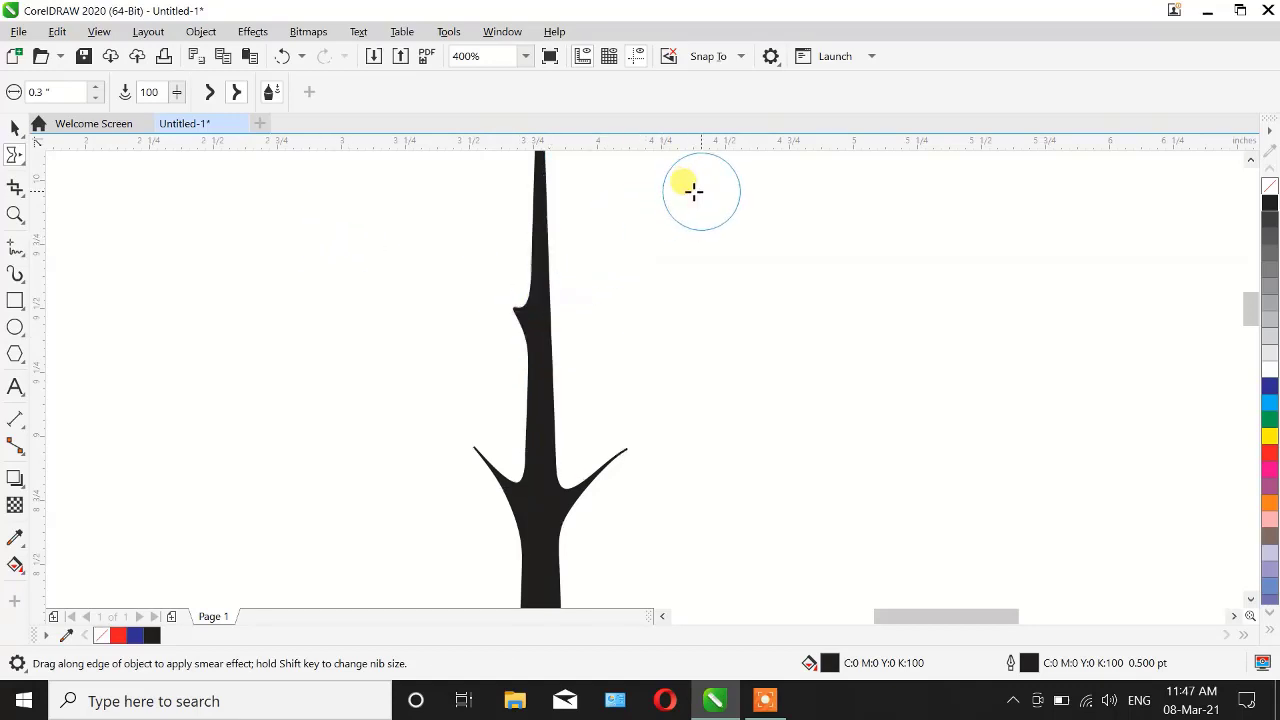
left_click_drag(539, 239, 448, 179)
scroll(585, 183, "down", 1)
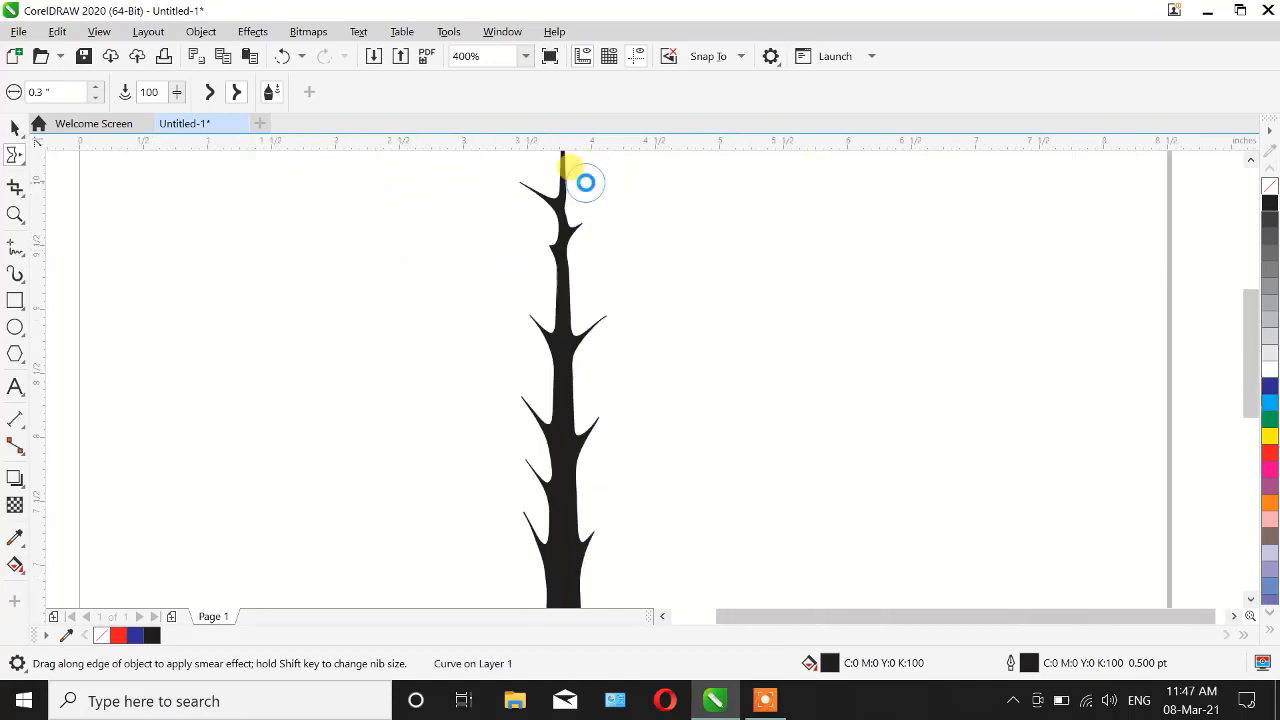
Step: Smear the lower left branch and the opposite right branch repeatedly to make them longer and thicker
scroll(590, 250, "down", 1)
scroll(575, 340, "up", 2)
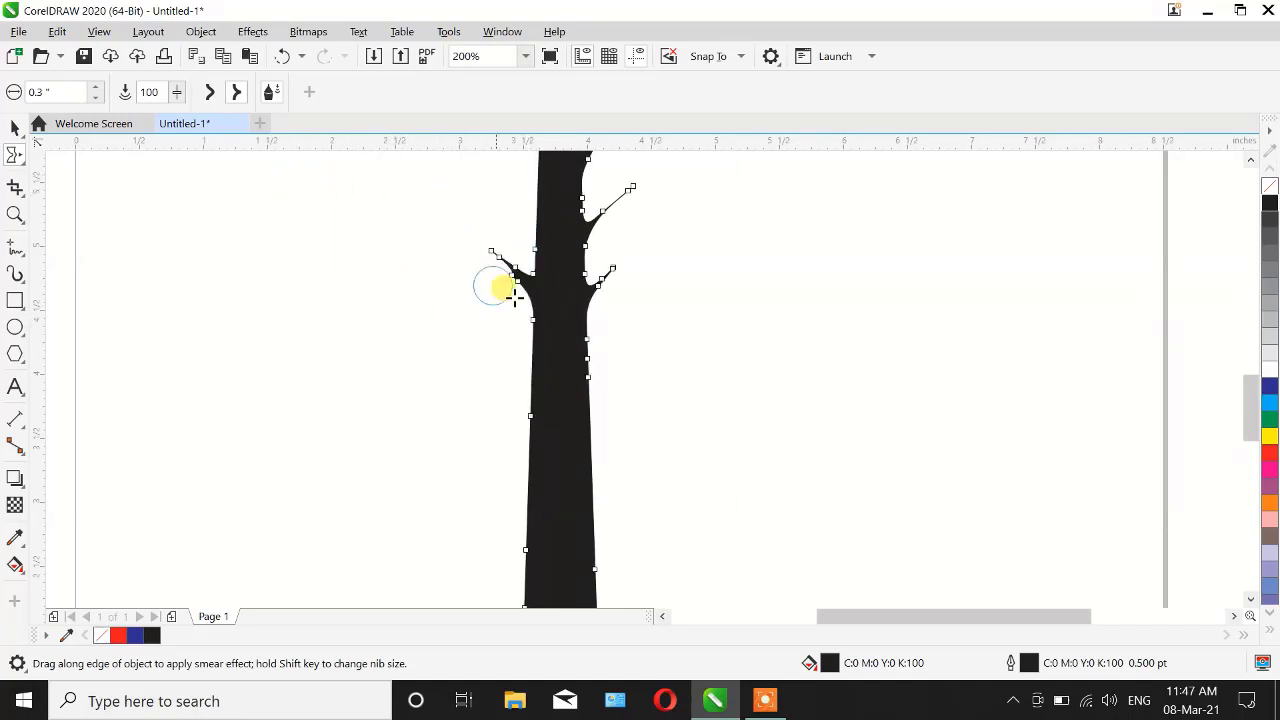
left_click_drag(525, 275, 408, 194)
mouse_move(546, 297)
left_mouse_down()
mouse_move(455, 209)
mouse_move(368, 157)
left_mouse_up()
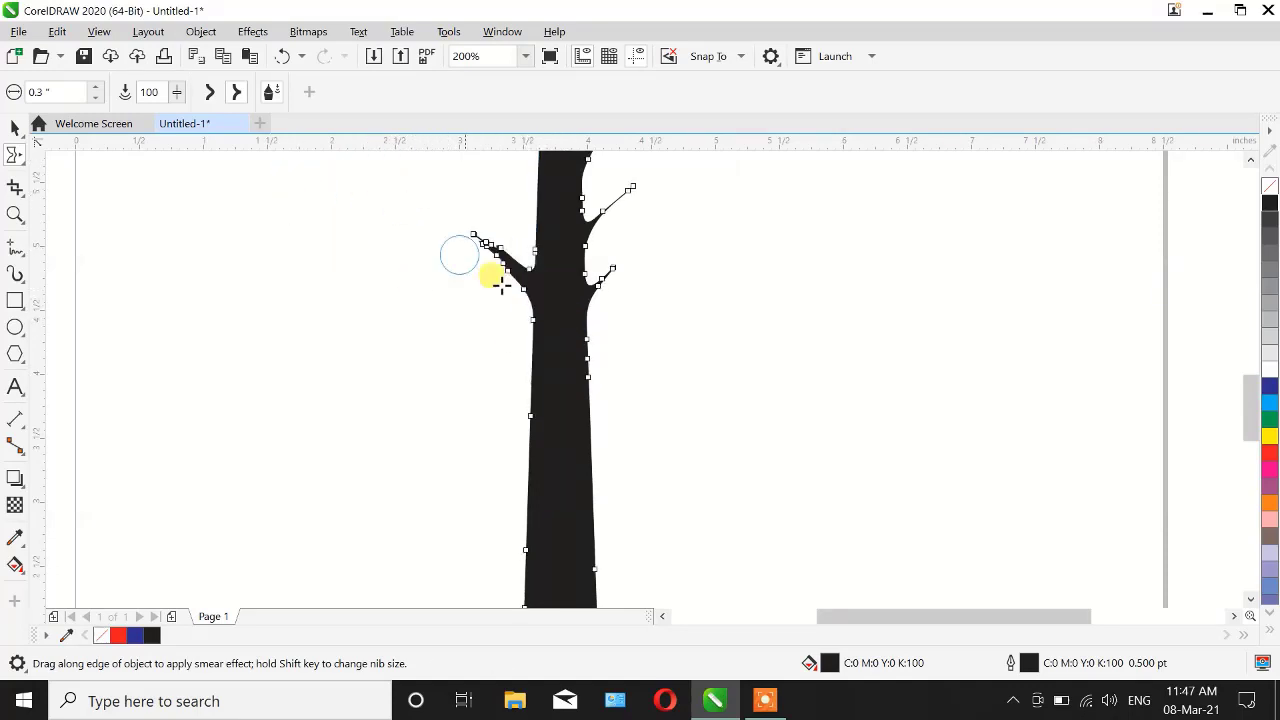
left_click_drag(463, 217, 374, 158)
left_click_drag(455, 207, 385, 160)
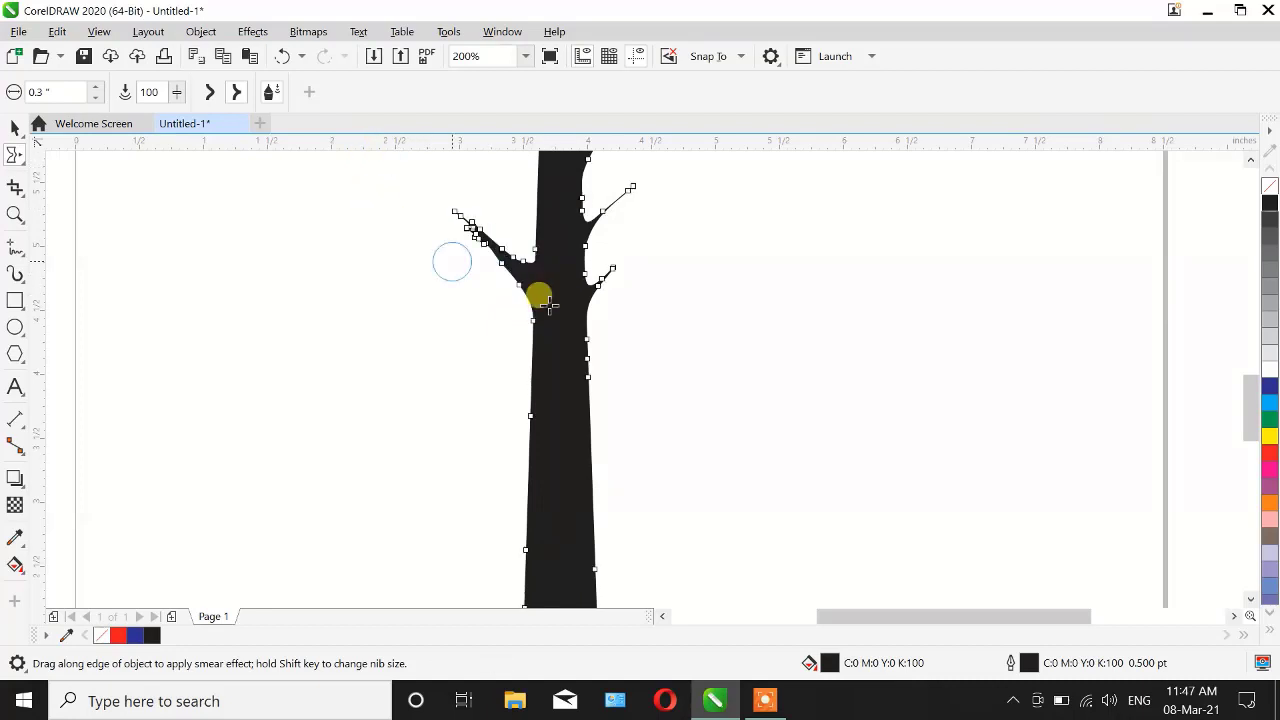
left_click_drag(575, 298, 737, 163)
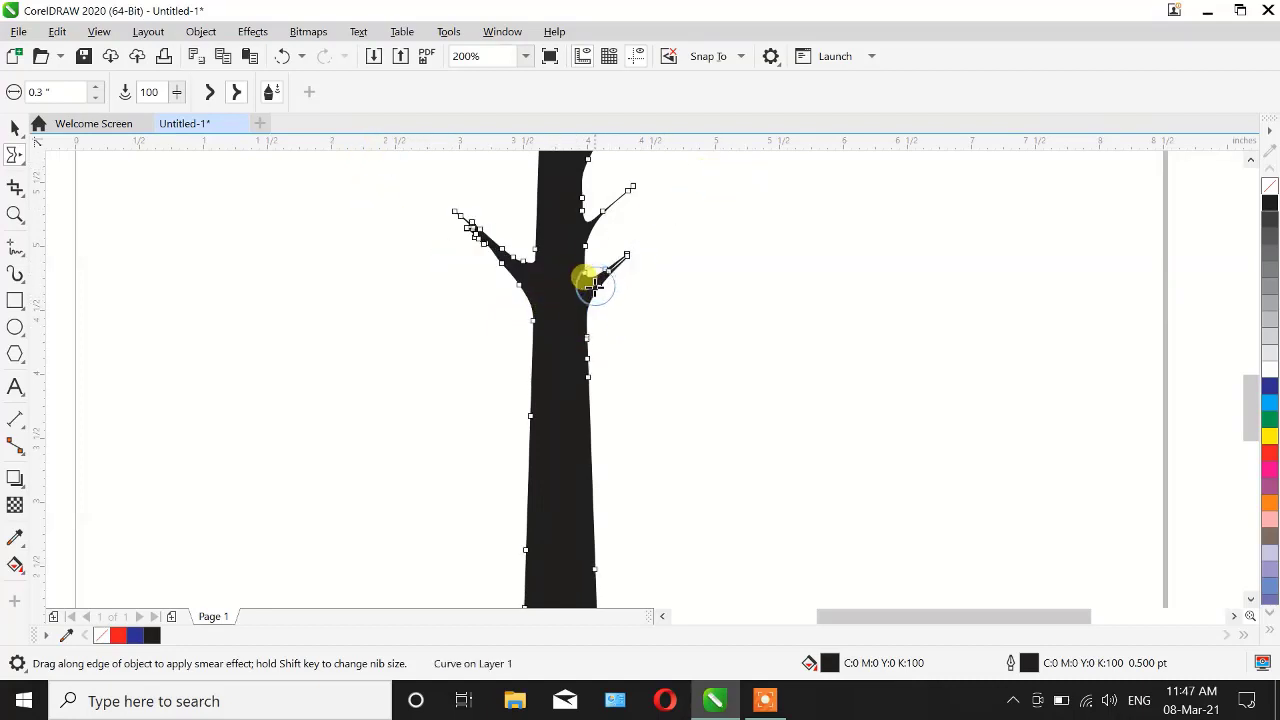
left_click_drag(586, 277, 766, 171)
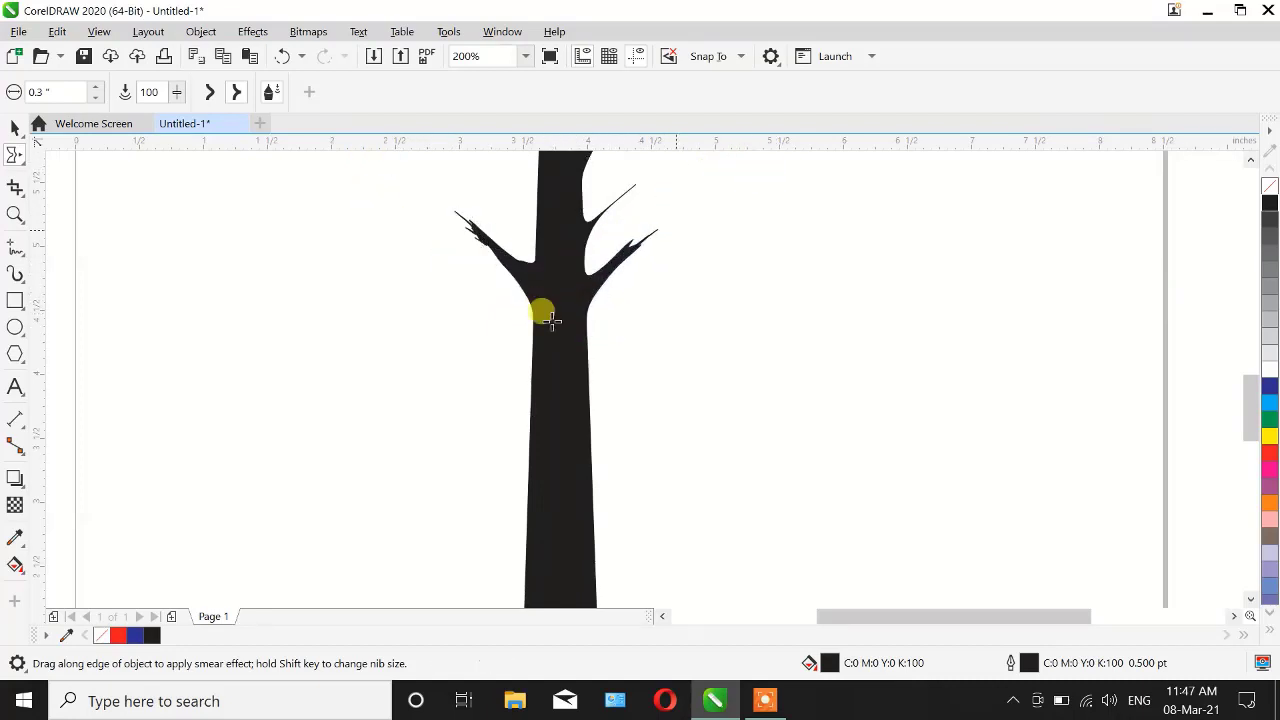
Step: Smear a forked group of branches and a smaller one above it from the trunk's bare left edge at mid-height
scroll(491, 406, "down", 3)
scroll(510, 355, "up", 1)
scroll(510, 355, "up", 2)
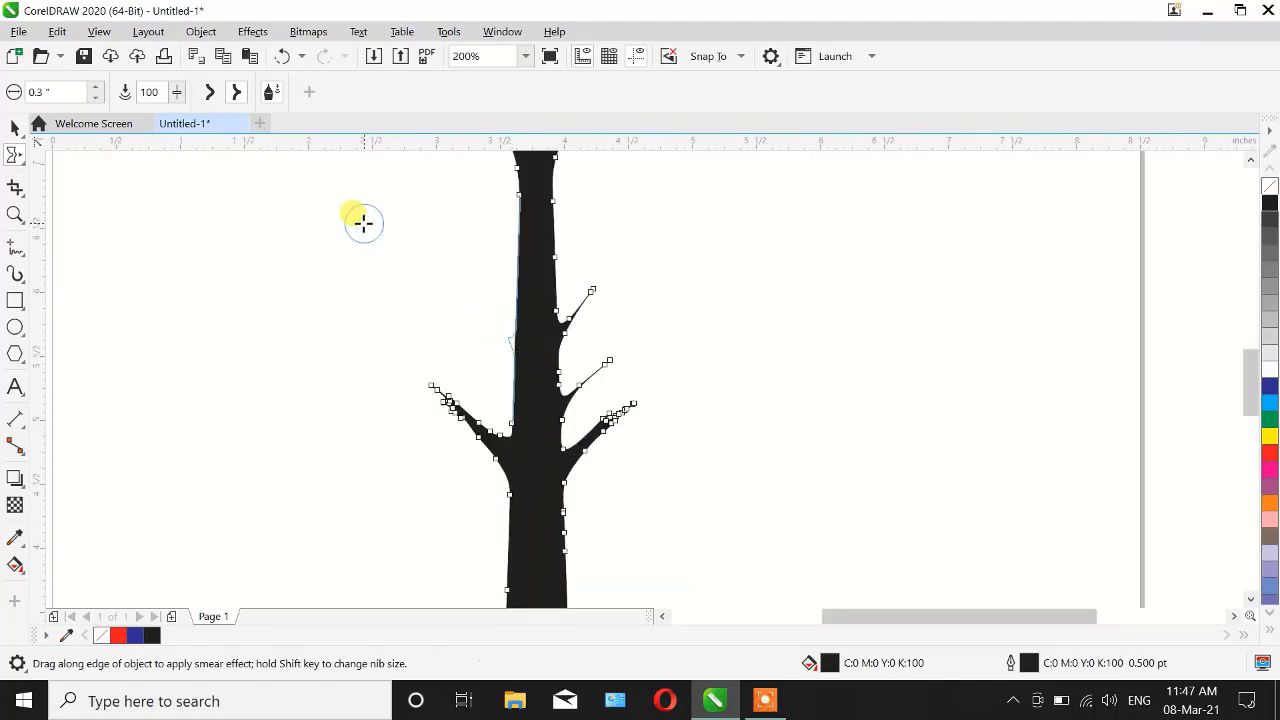
left_click_drag(506, 351, 403, 177)
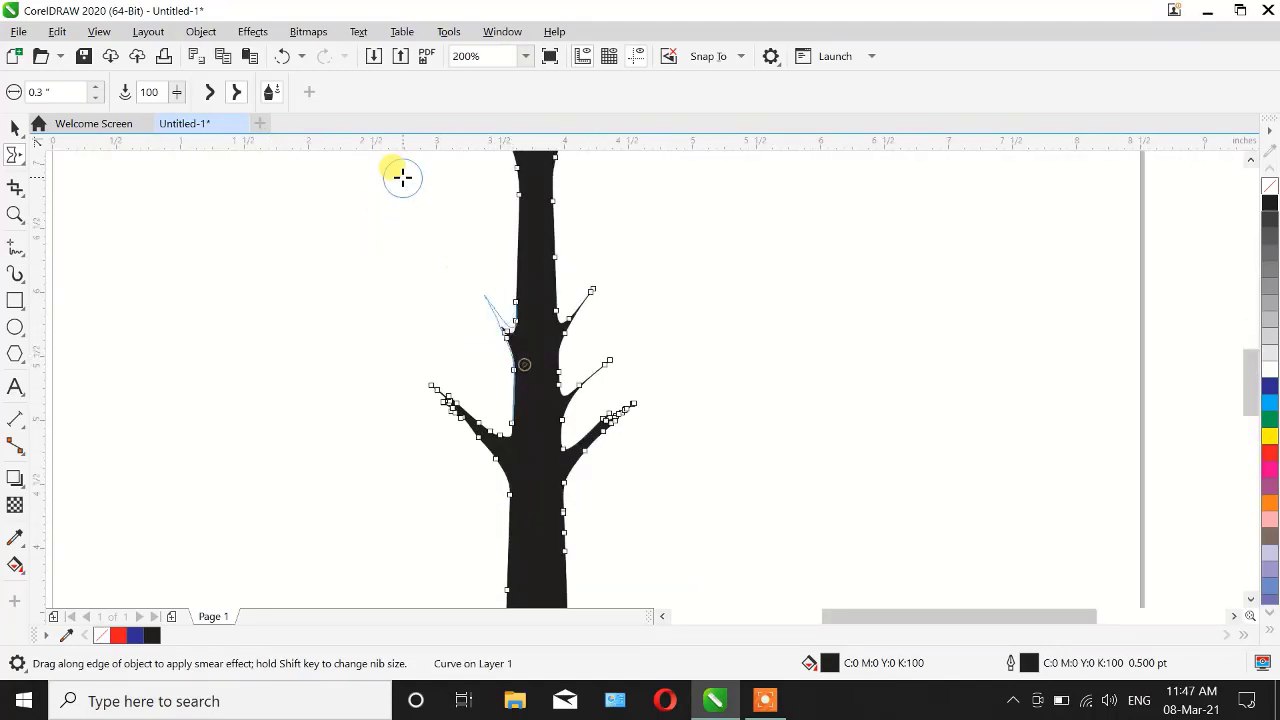
mouse_move(511, 346)
left_mouse_down()
mouse_move(447, 253)
mouse_move(385, 202)
left_mouse_up()
mouse_move(528, 343)
left_mouse_down()
mouse_move(443, 213)
mouse_move(403, 186)
left_mouse_up()
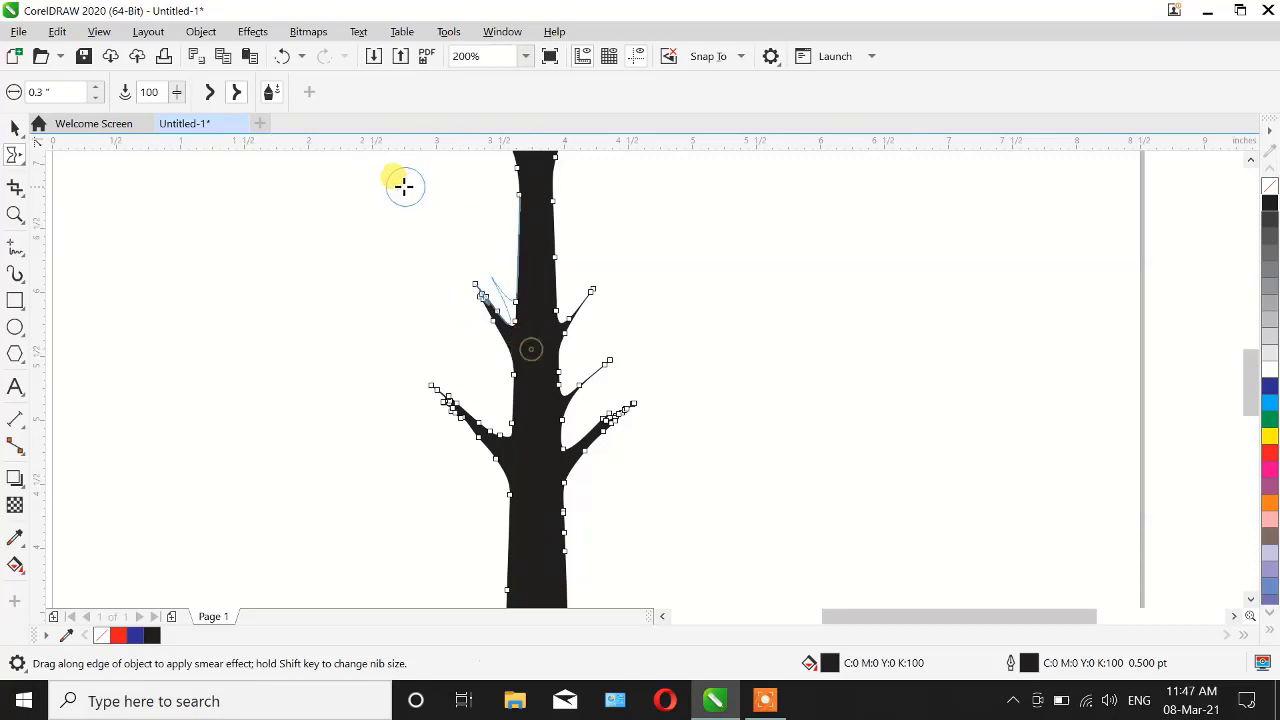
left_click_drag(531, 311, 390, 181)
mouse_move(523, 271)
left_mouse_down()
mouse_move(436, 180)
mouse_move(371, 163)
left_mouse_up()
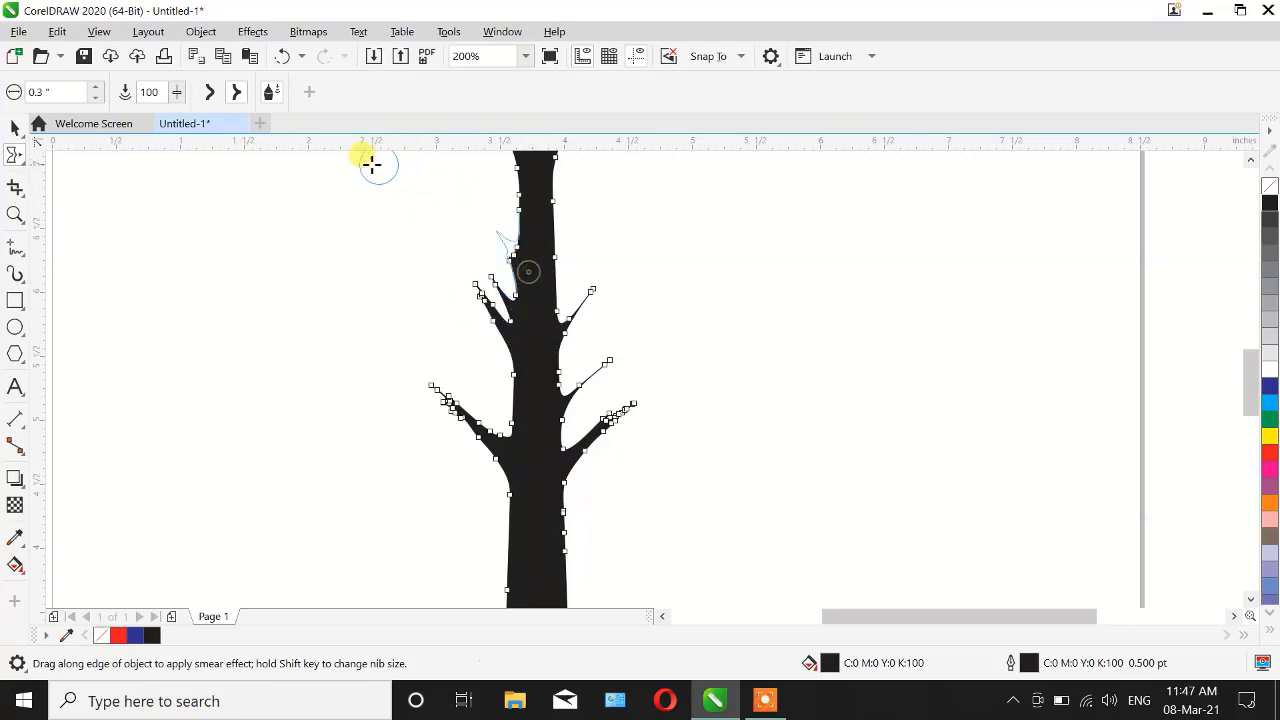
Step: Smear additional upward branches from the trunk's right edge, just above the existing mid-height branches
left_click_drag(531, 286, 697, 212)
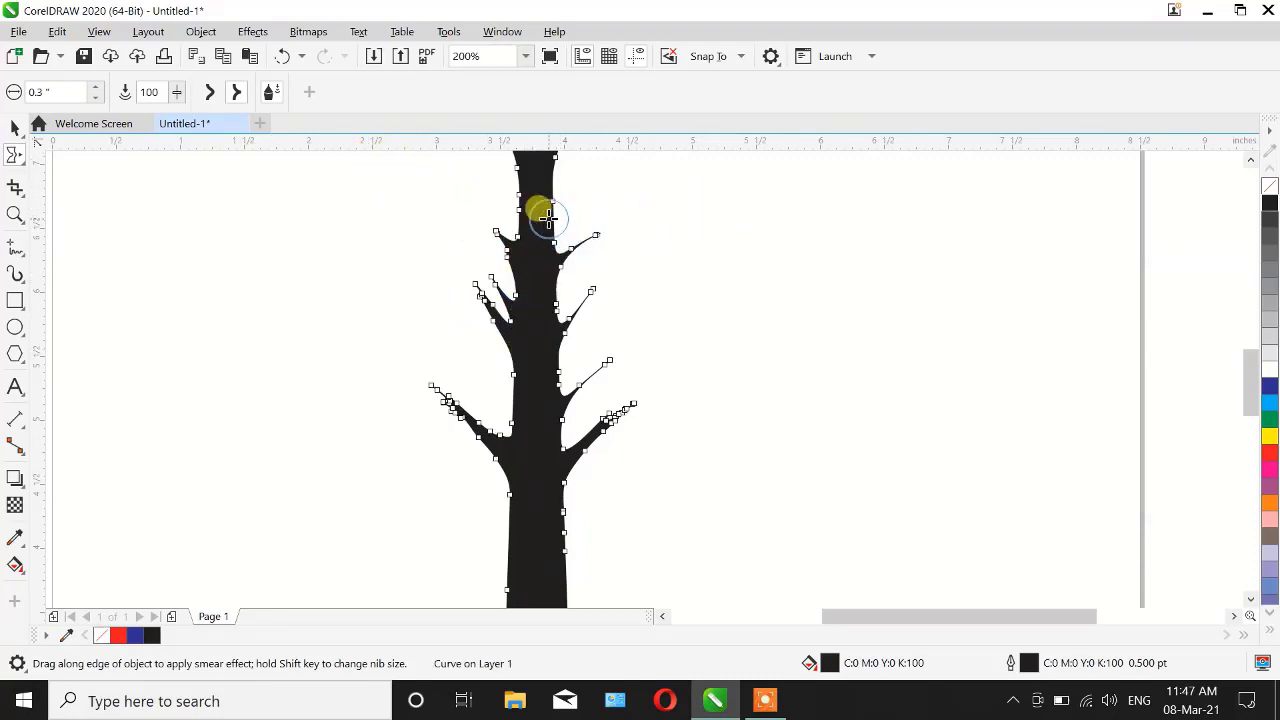
mouse_move(543, 206)
left_mouse_down()
mouse_move(573, 202)
mouse_move(725, 182)
left_mouse_up()
scroll(413, 305, "down", 2)
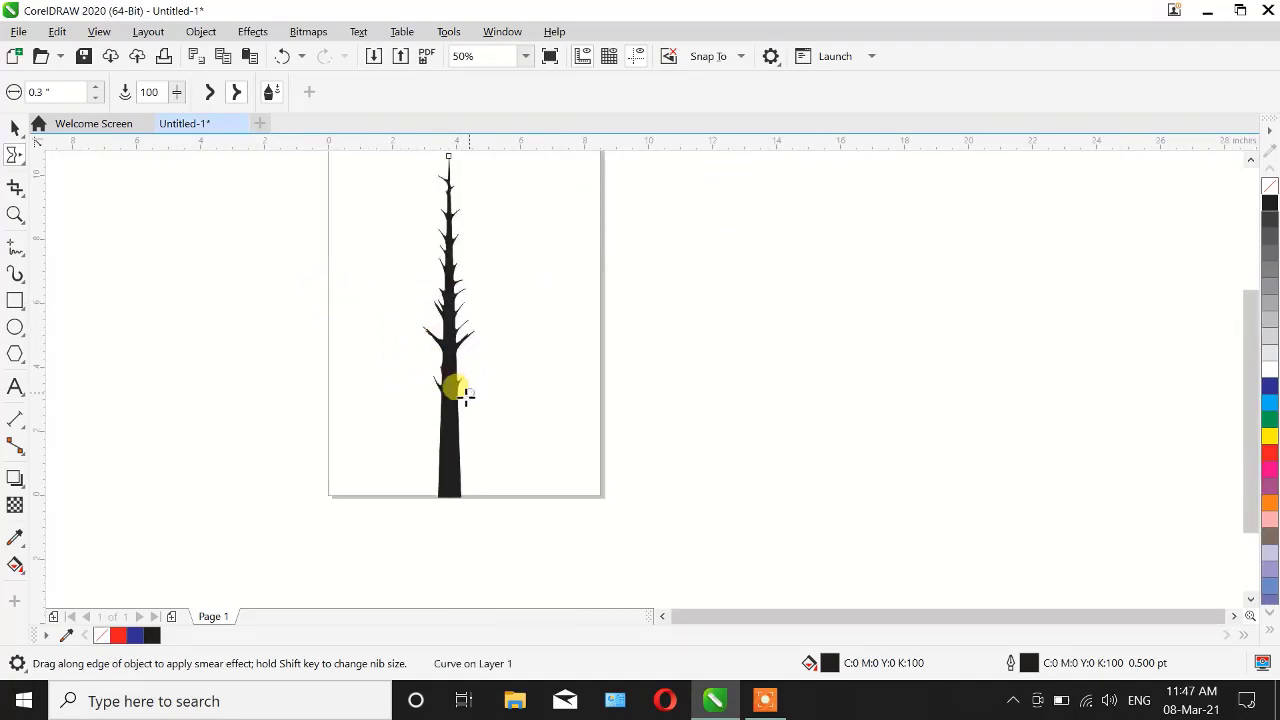
Step: Smear a small upward branch from the trunk's right edge, just below the lowest right branch
left_click_drag(476, 382, 482, 378)
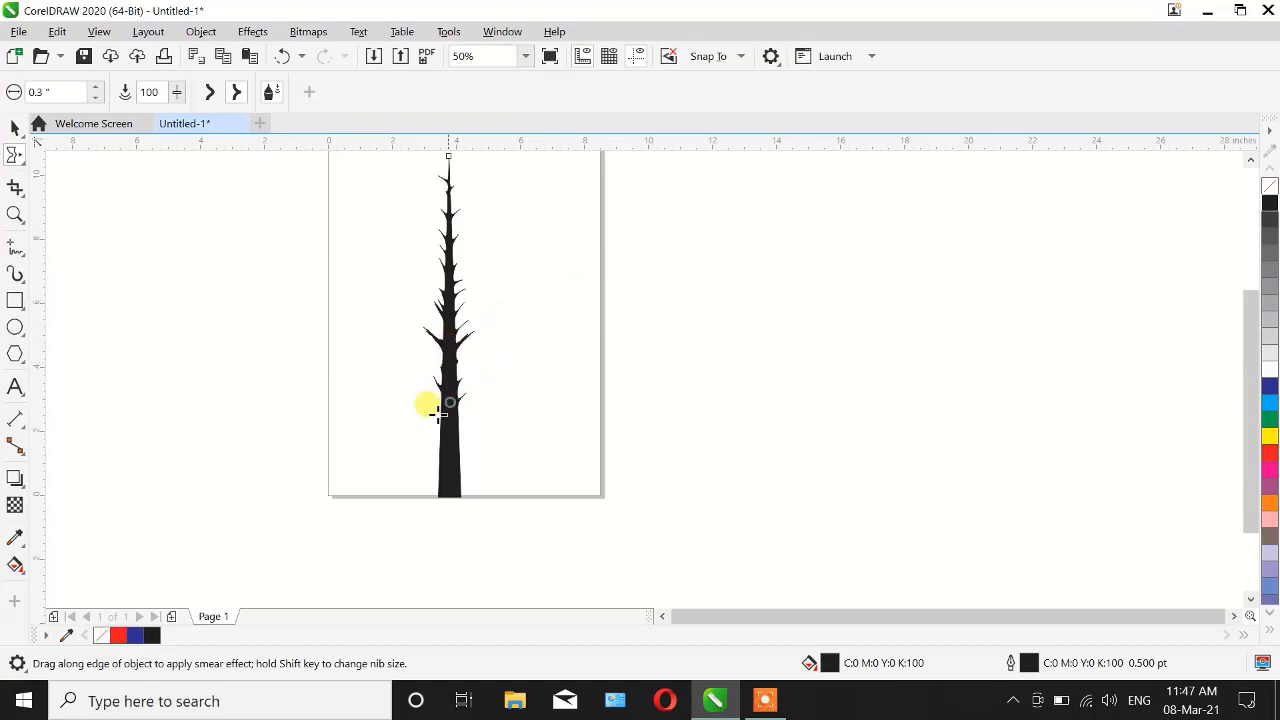
scroll(428, 233, "up", 2)
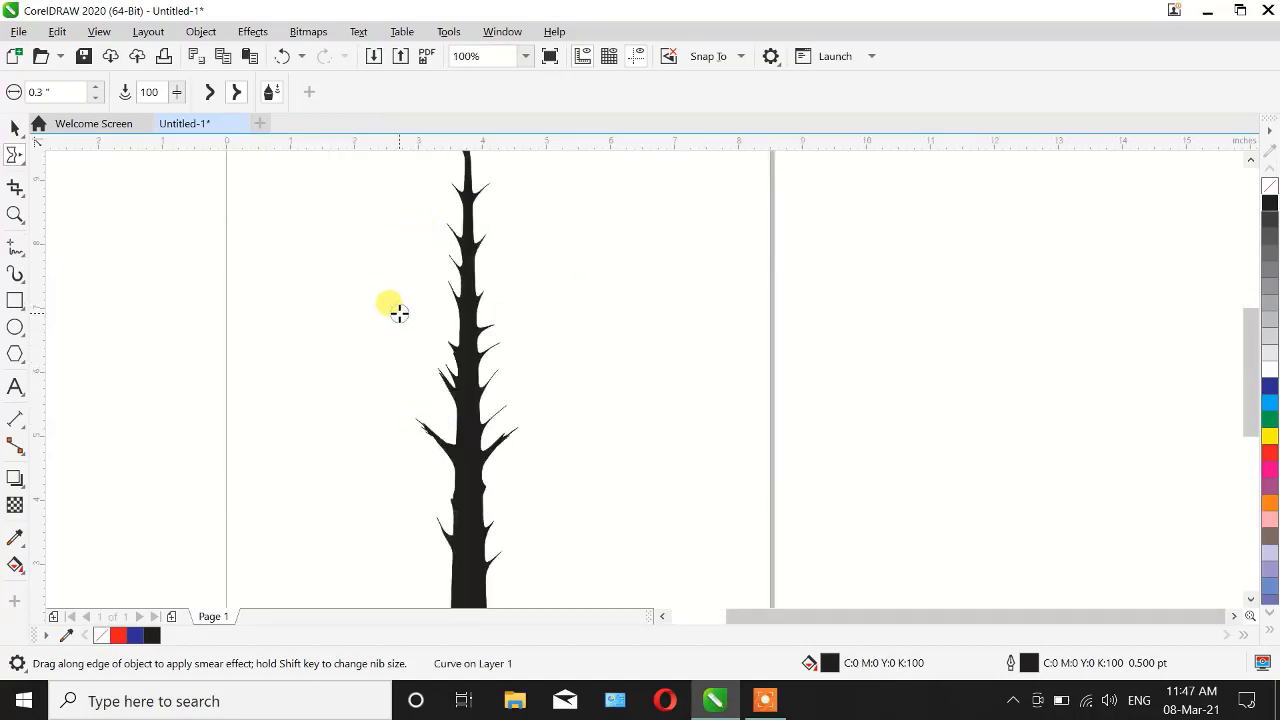
scroll(398, 313, "down", 2)
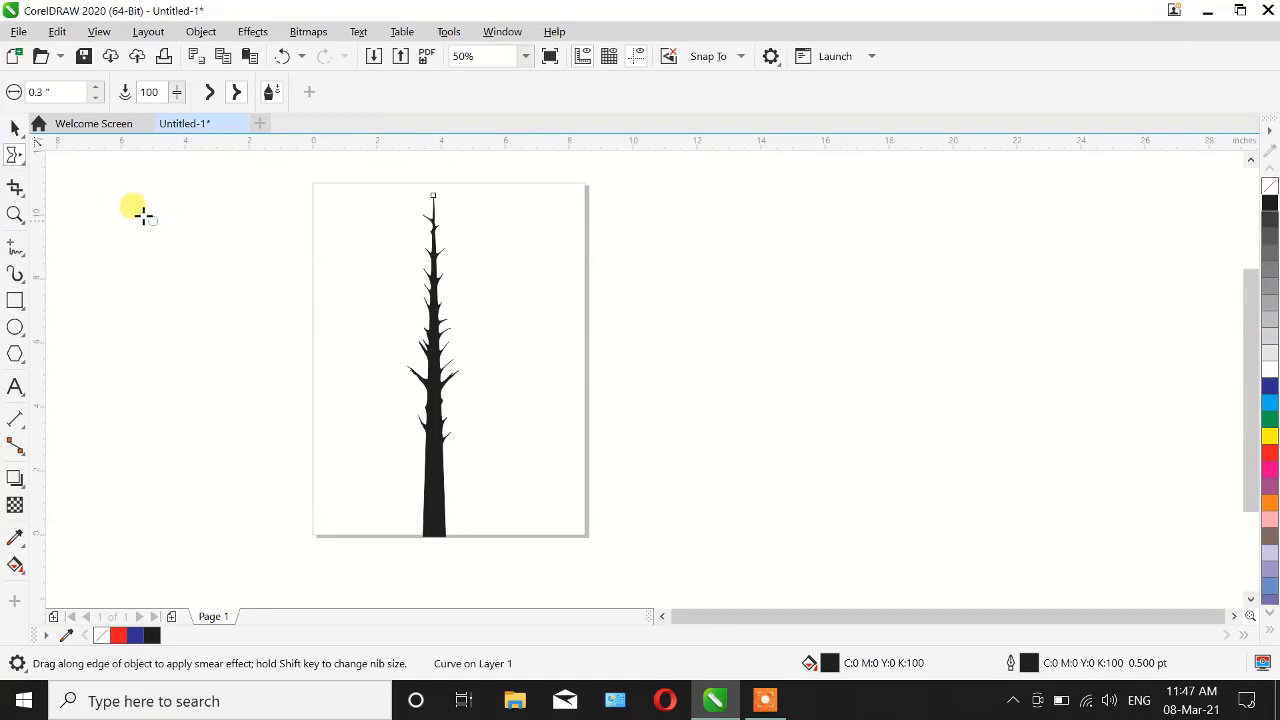
Step: Delete the finished tree shape from the page
left_click(13, 128)
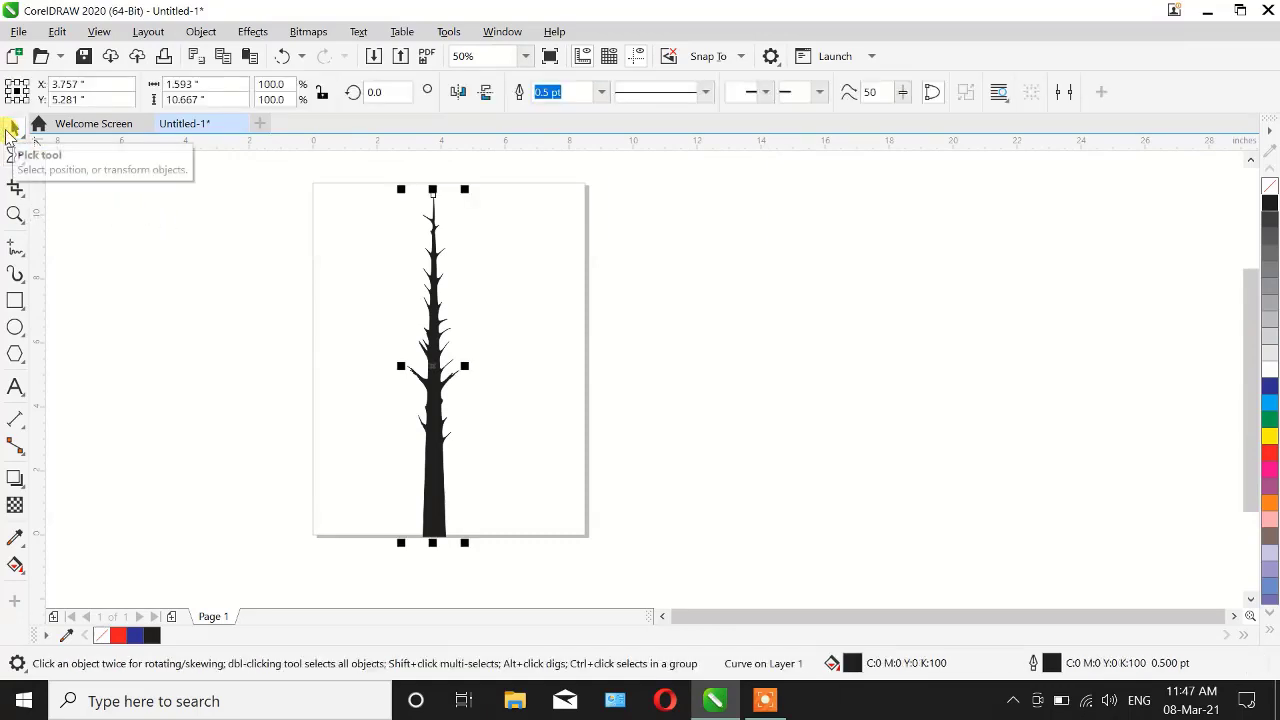
left_click(21, 165)
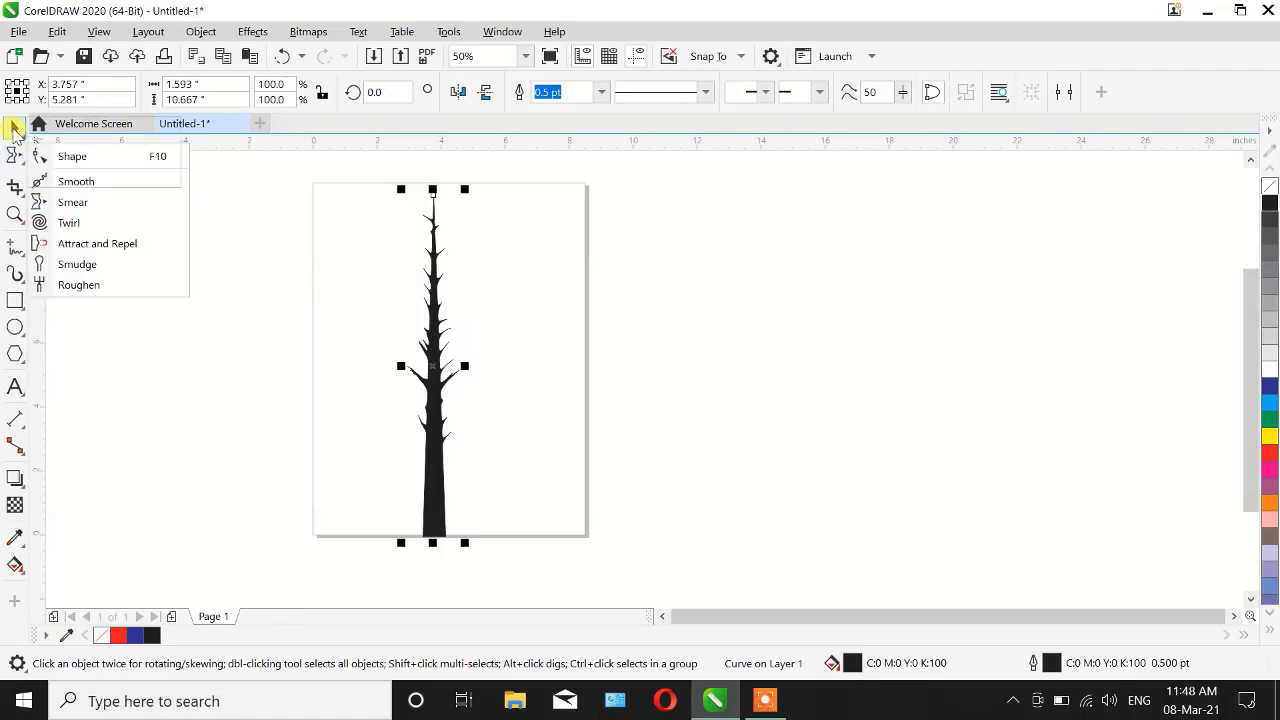
left_click(14, 128)
key("Delete")
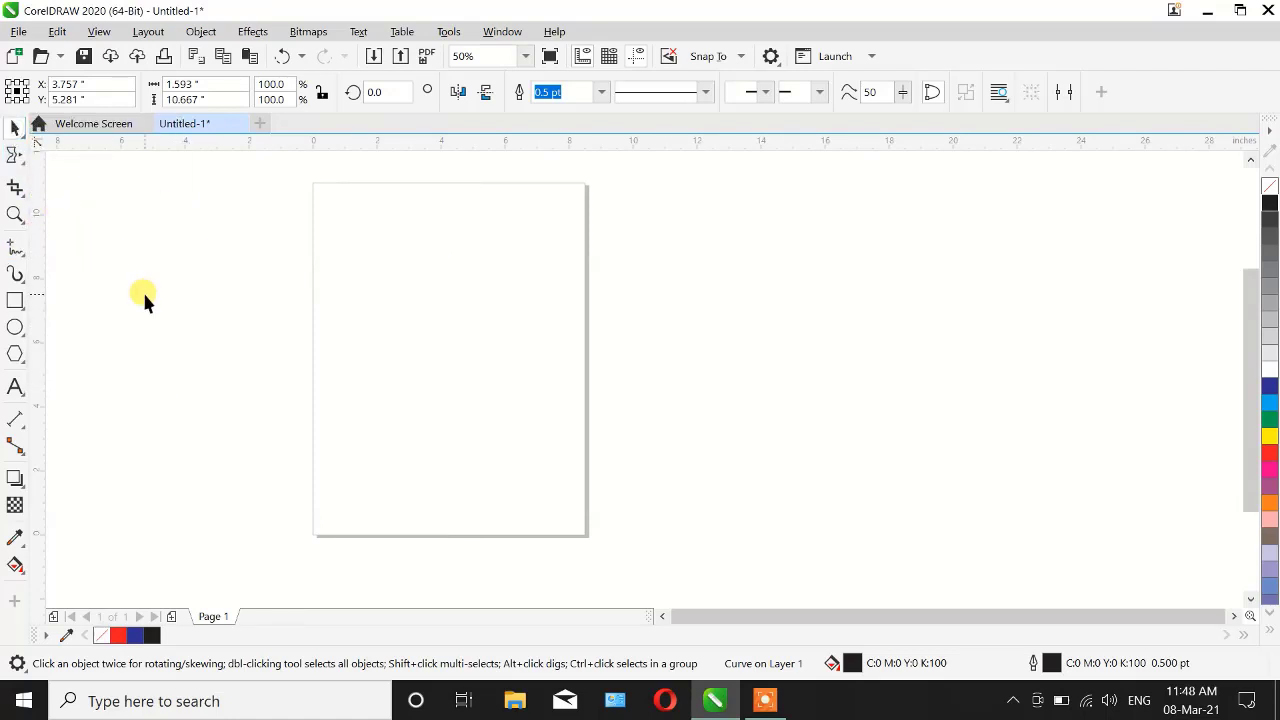
Step: Draw a rectangle about 7.6 by 5.5 inches and add a letter A beside the page, enlarged to about 764 pt
left_click(16, 300)
left_click_drag(298, 232, 542, 410)
left_click(17, 389)
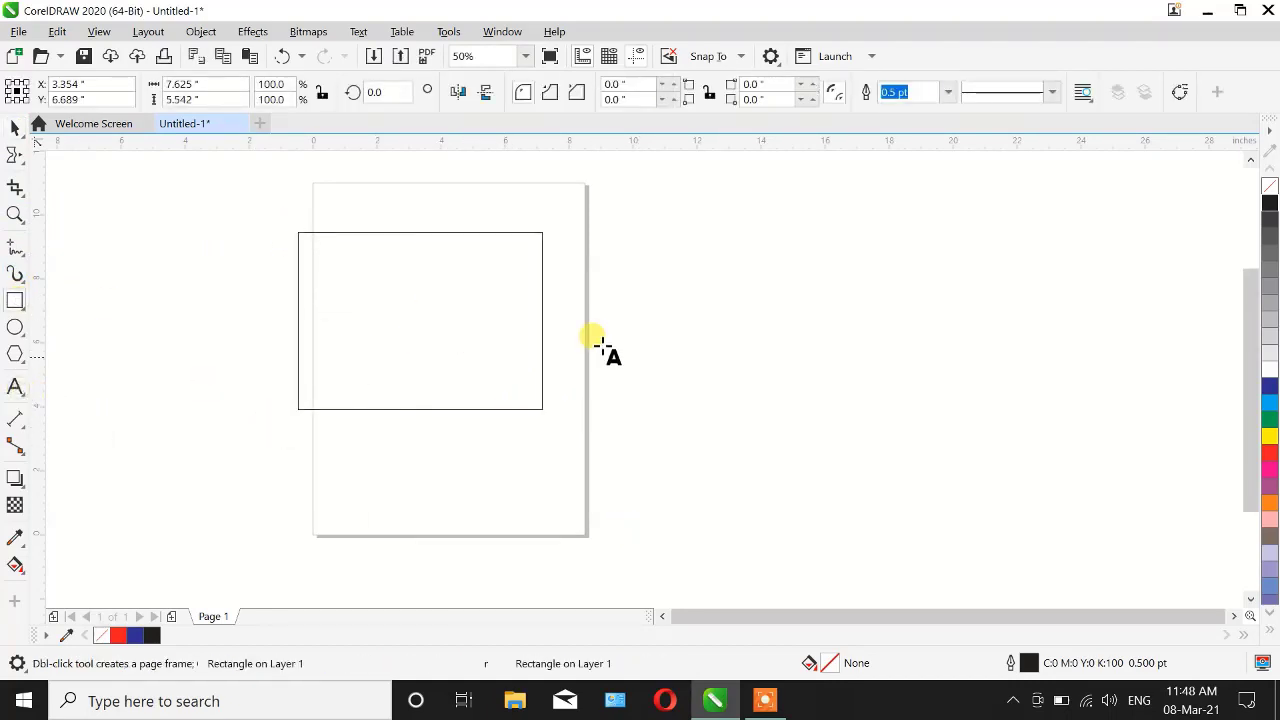
left_click(689, 292)
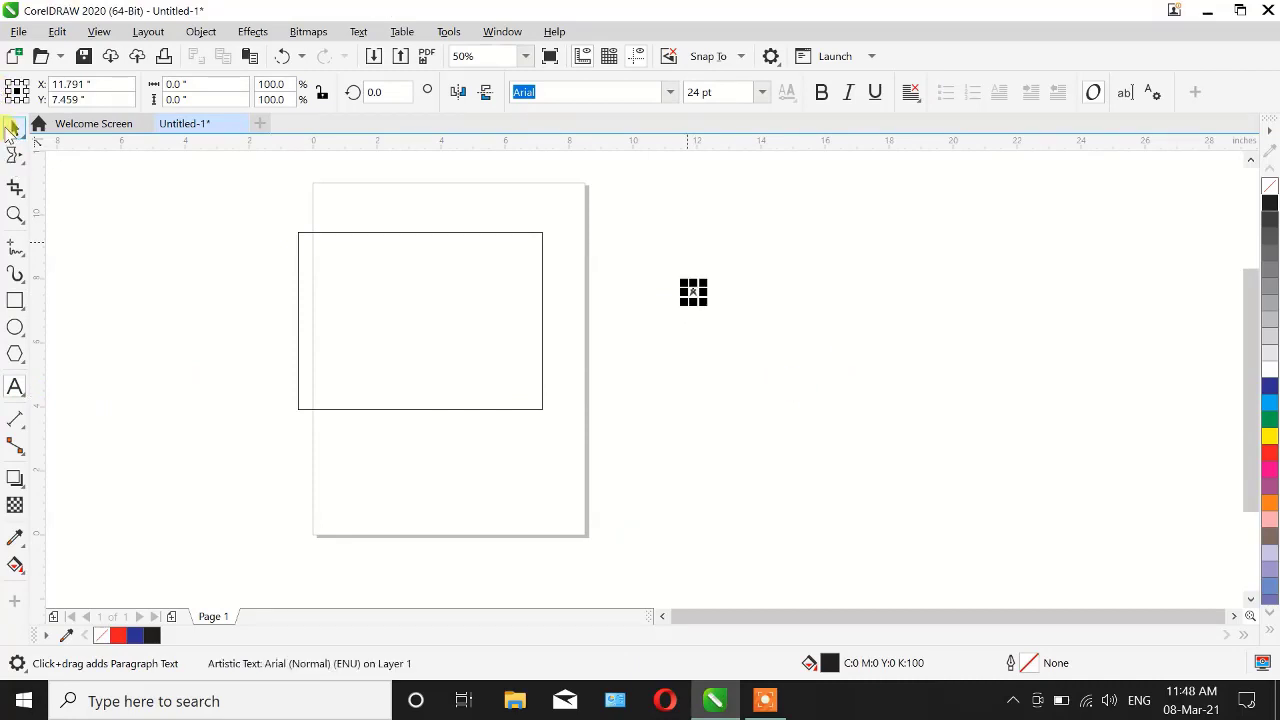
left_click(12, 128)
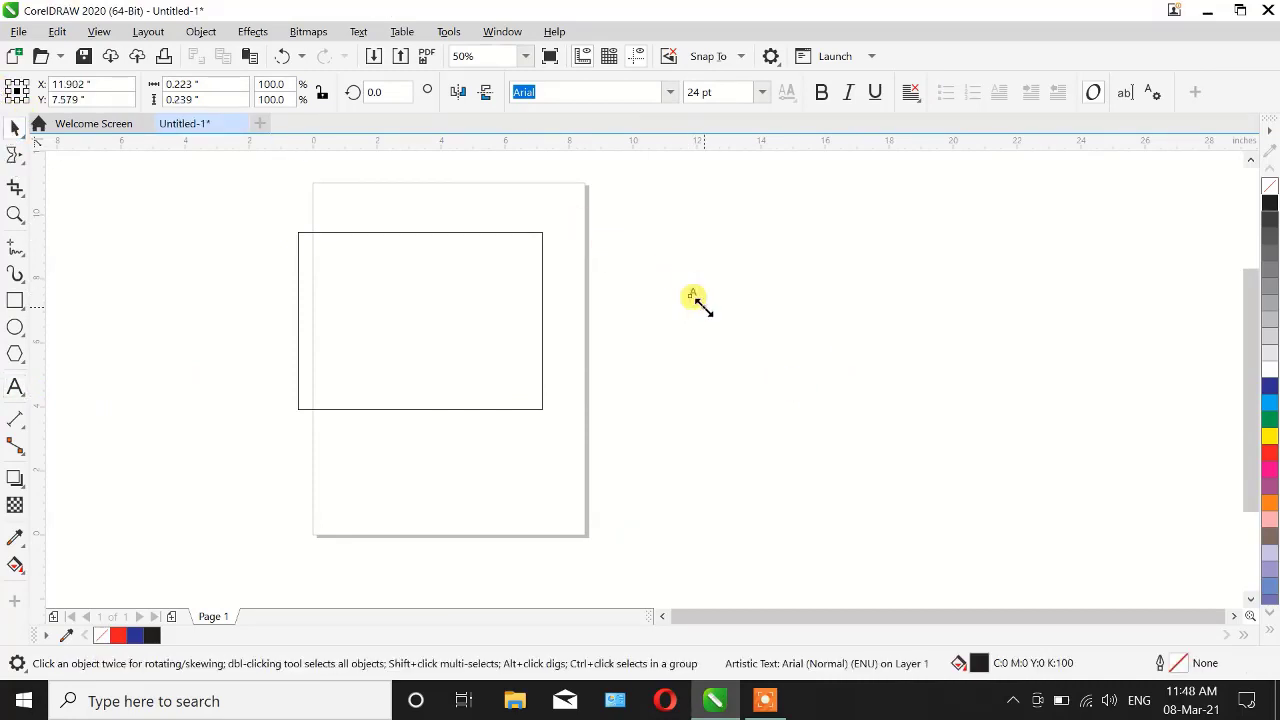
left_click_drag(693, 296, 1157, 543)
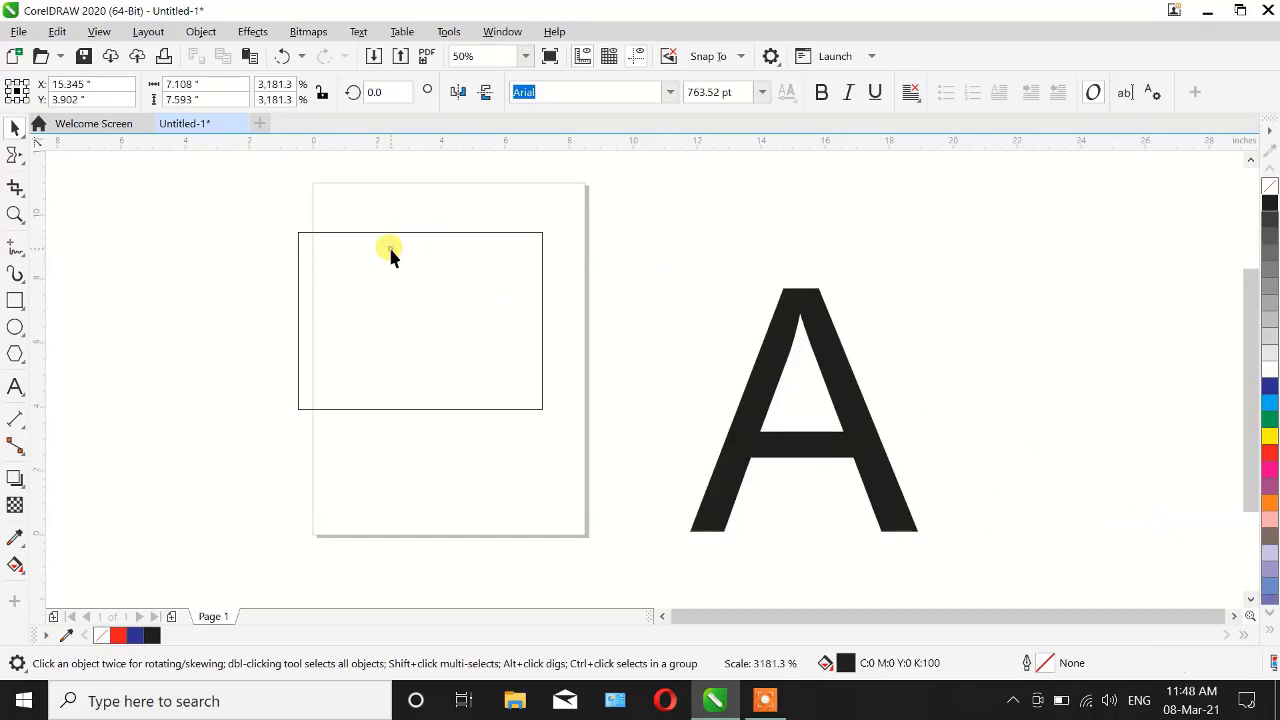
Step: Twirl the rectangle's upper-left corner into a tight spiral with a 1.0-inch nib at rate 100
left_click(390, 250)
left_click(20, 160)
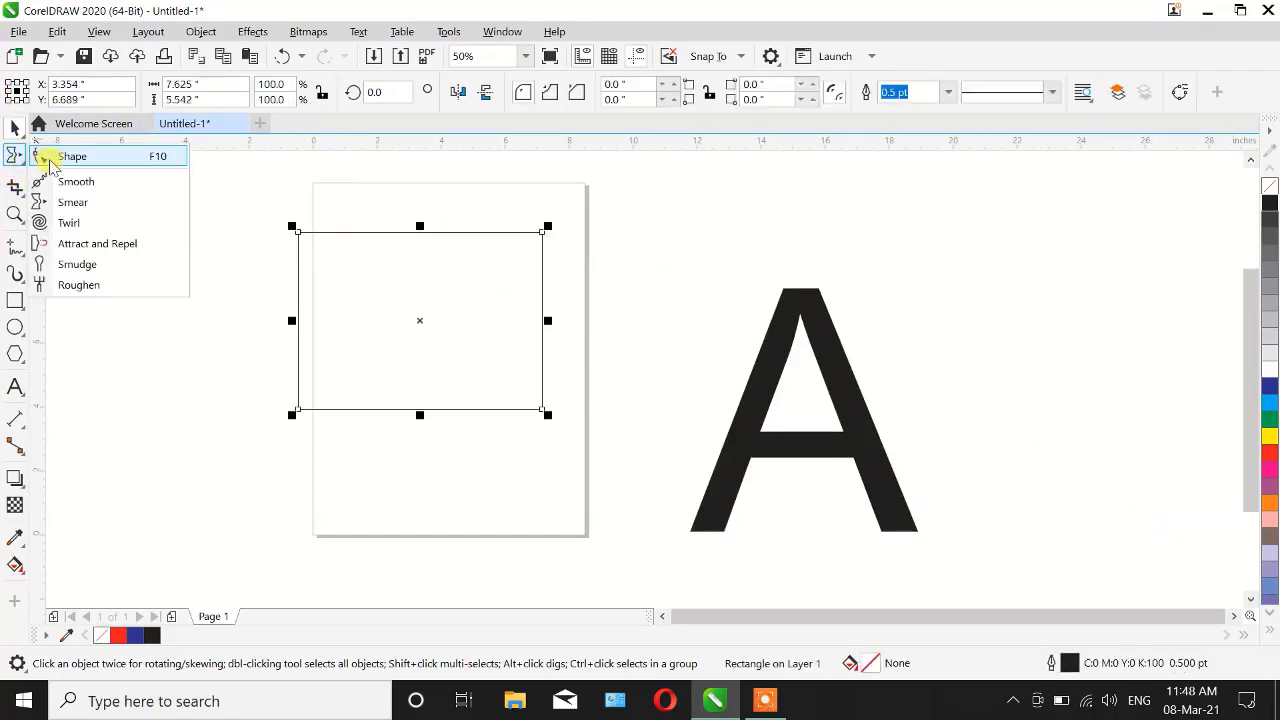
left_click(66, 223)
scroll(300, 215, "up", 3)
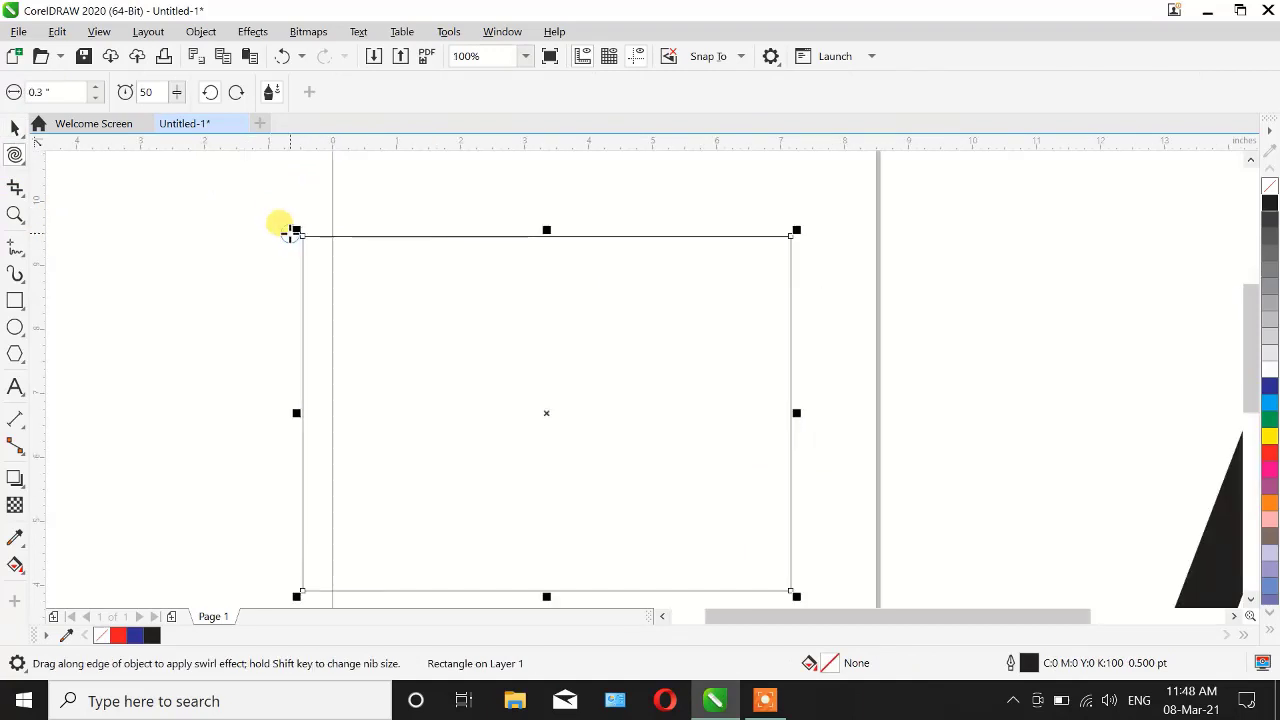
left_click(66, 91)
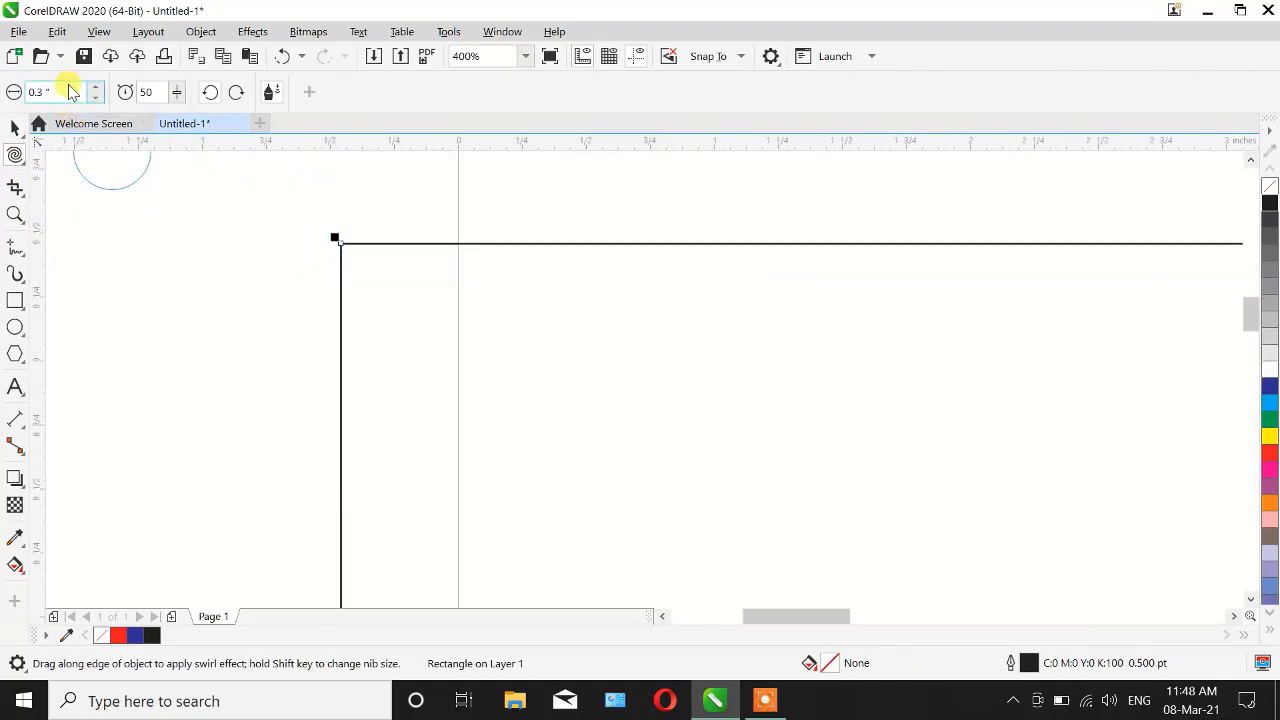
scroll(614, 363, "down", 1)
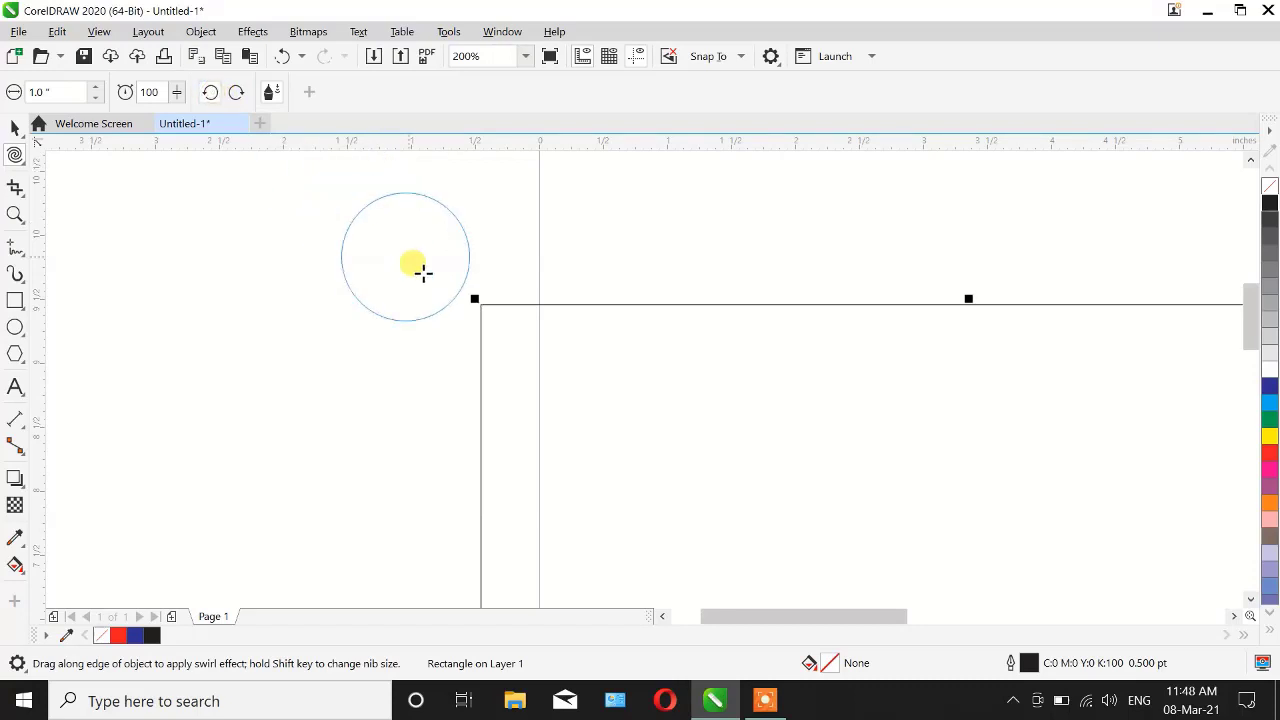
left_click_drag(479, 303, 479, 303)
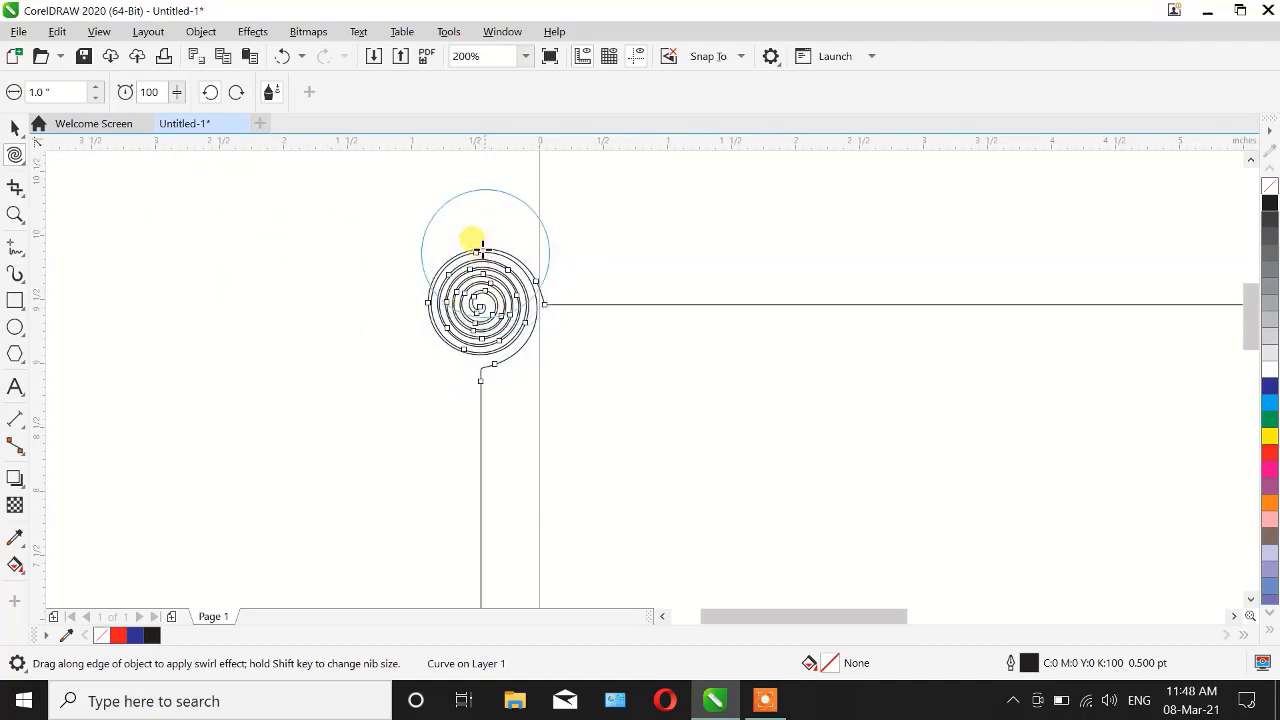
Step: Twirl the rectangle's lower-left corner into a matching tight spiral
scroll(481, 243, "down", 3)
scroll(473, 341, "up", 3)
scroll(473, 341, "up", 1)
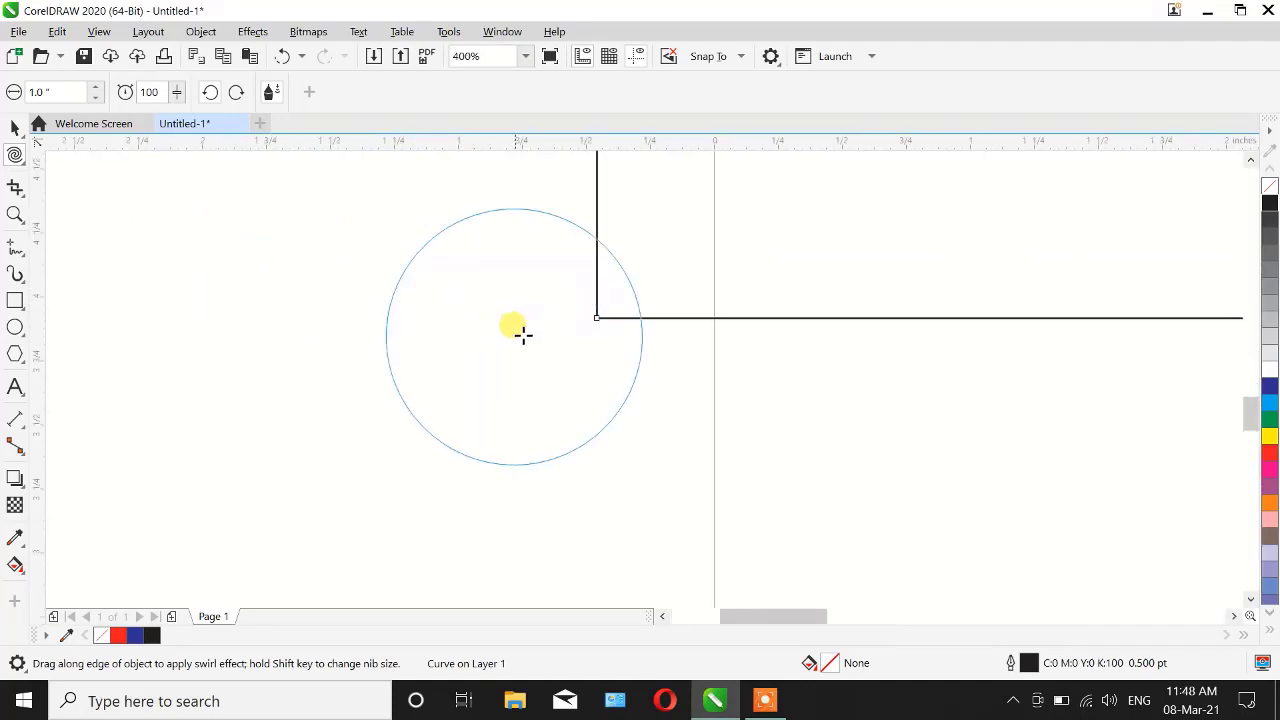
left_click_drag(592, 316, 592, 316)
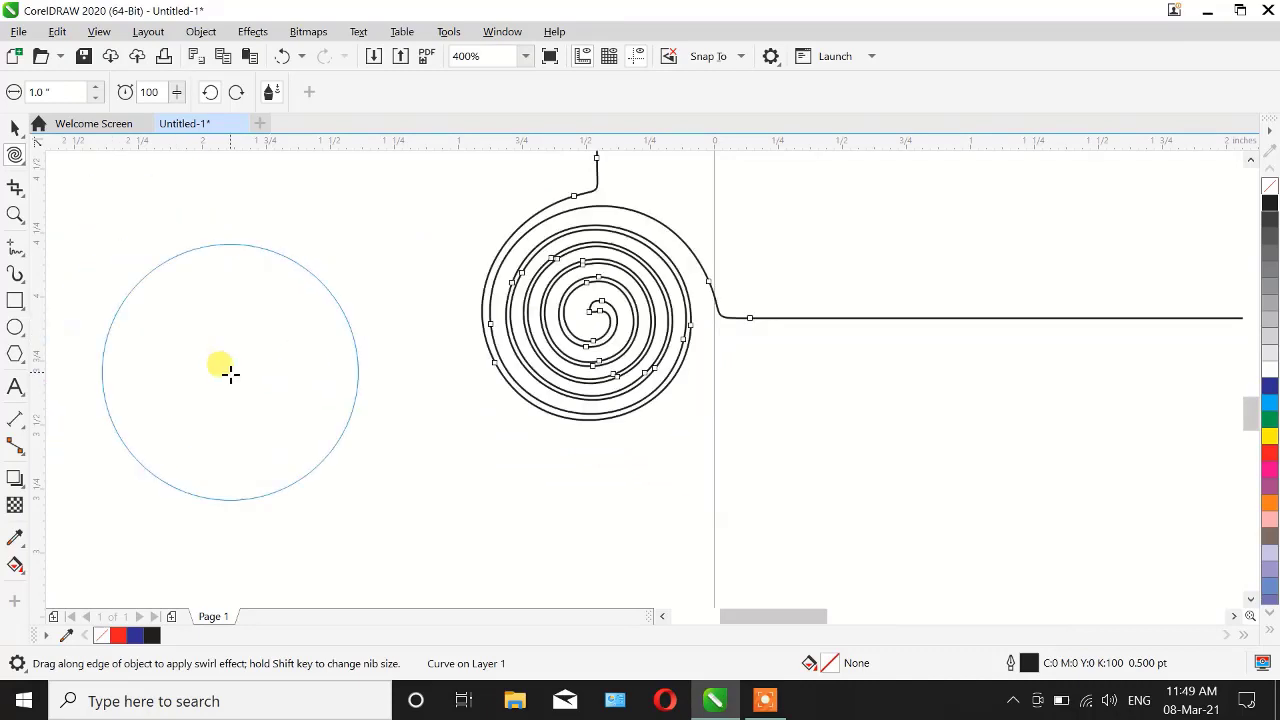
Step: Twirl the rectangle's upper-right and lower-right corners into tight spirals using the clockwise direction
scroll(232, 400, "down", 3)
scroll(297, 210, "up", 1)
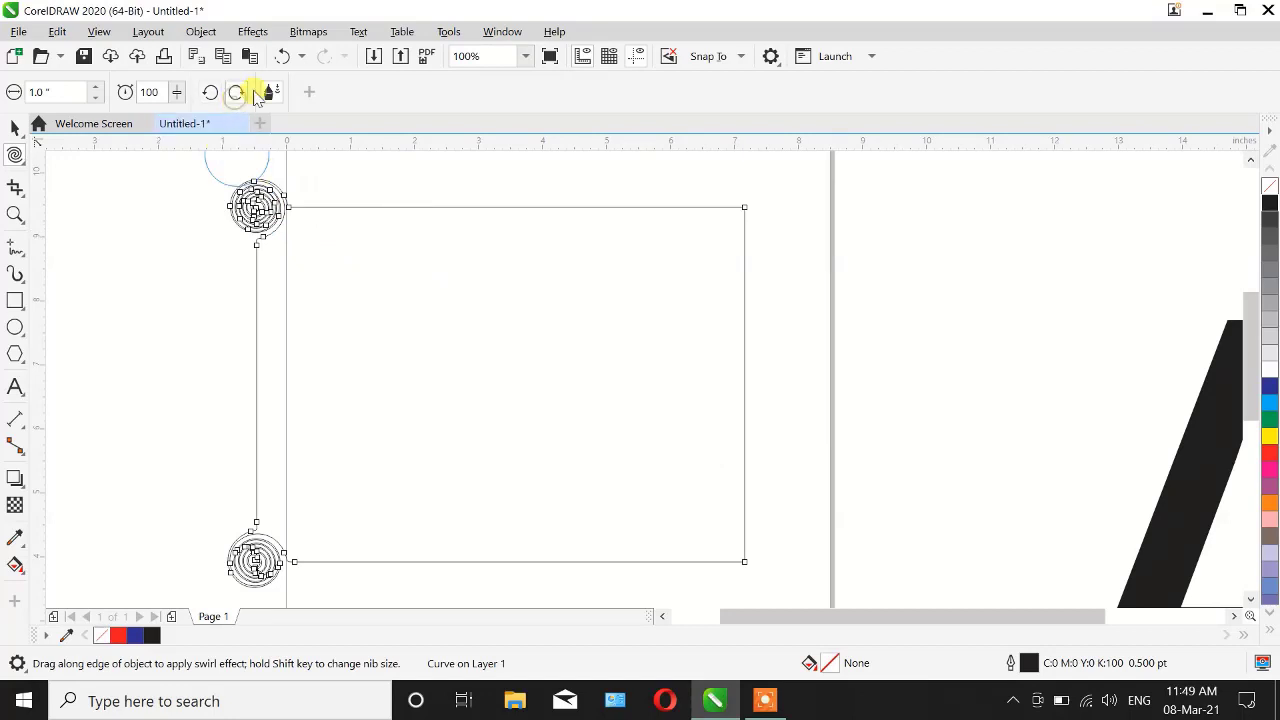
left_click(742, 209)
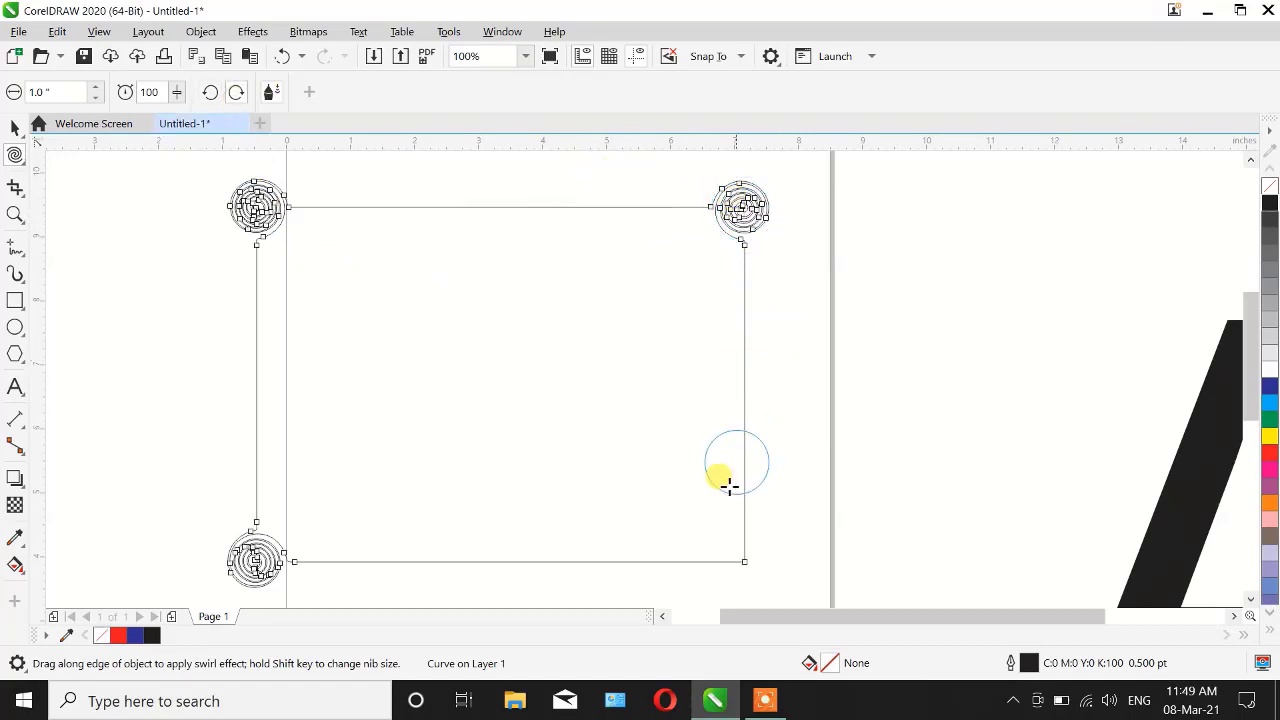
left_click(750, 563)
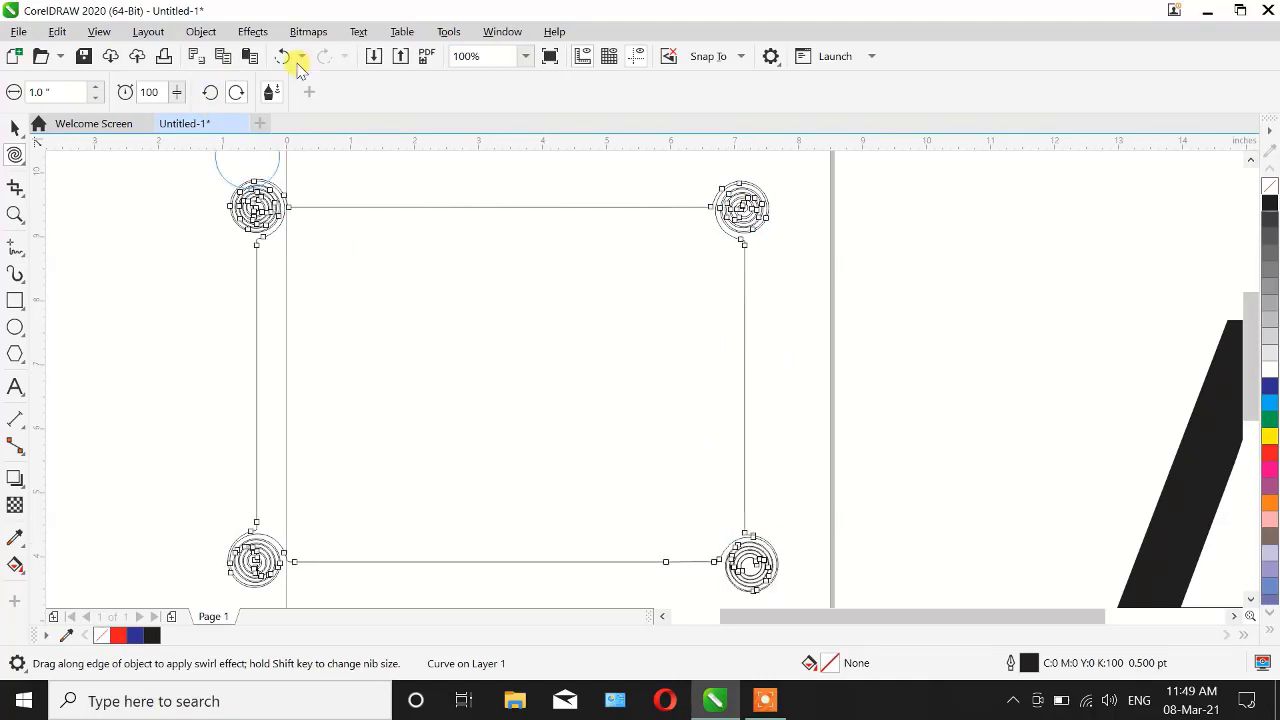
Step: Twirl the rectangle's top edge at three spots, making a slight wave near the left corner and two open spirals
left_click(499, 207)
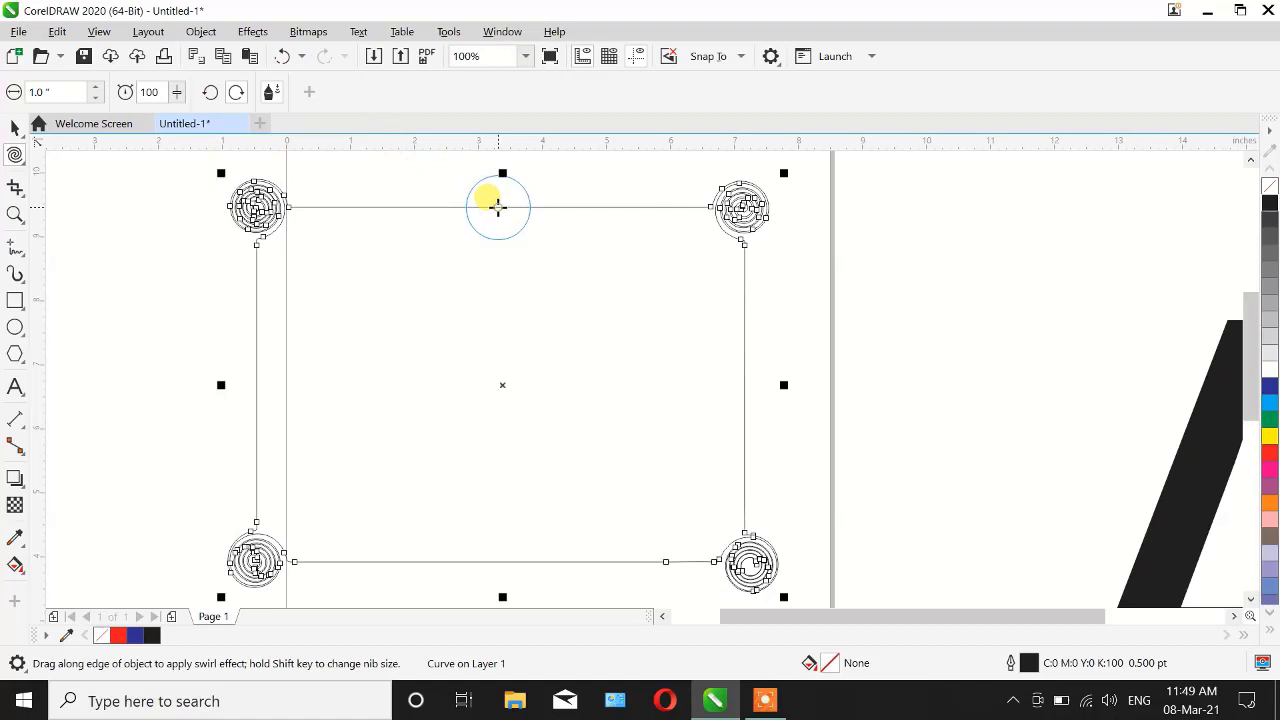
left_click_drag(499, 207, 334, 194)
left_click_drag(445, 215, 454, 204)
left_click(607, 206)
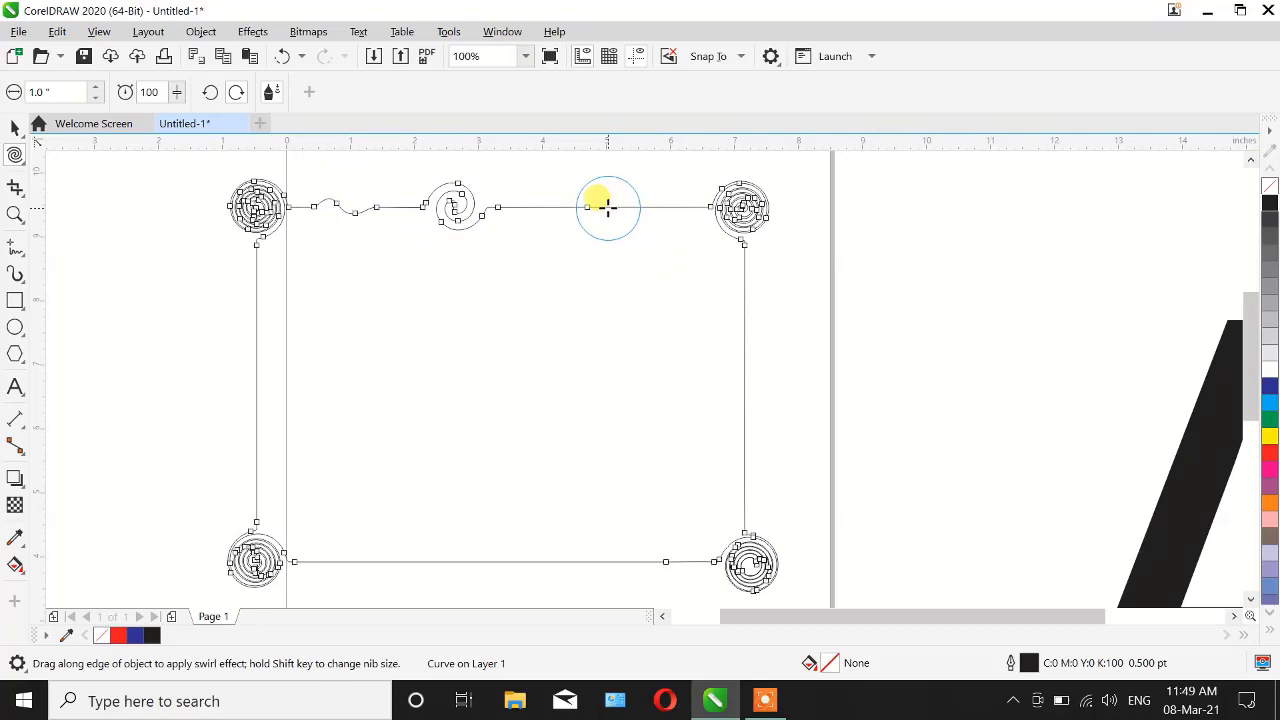
left_click(610, 206)
left_click_drag(610, 205, 607, 201)
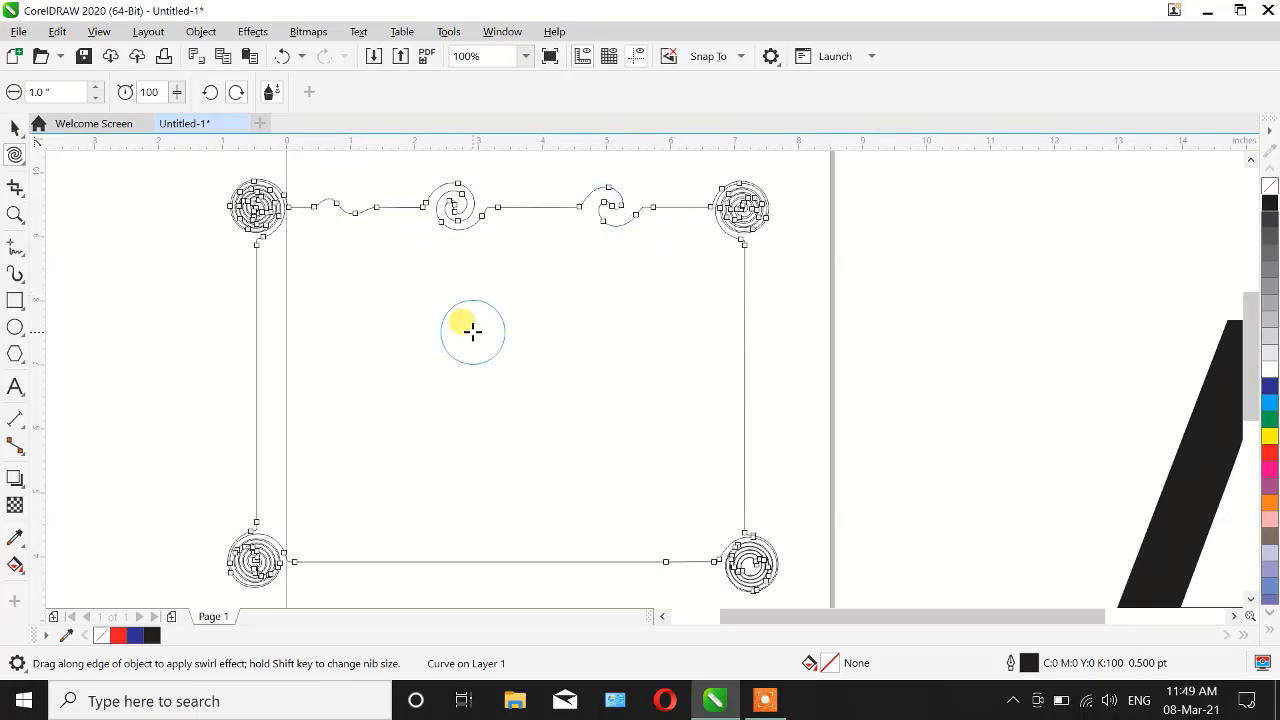
Step: Twirl two open spirals into the rectangle's left edge and two into its bottom edge
left_click_drag(256, 332, 256, 332)
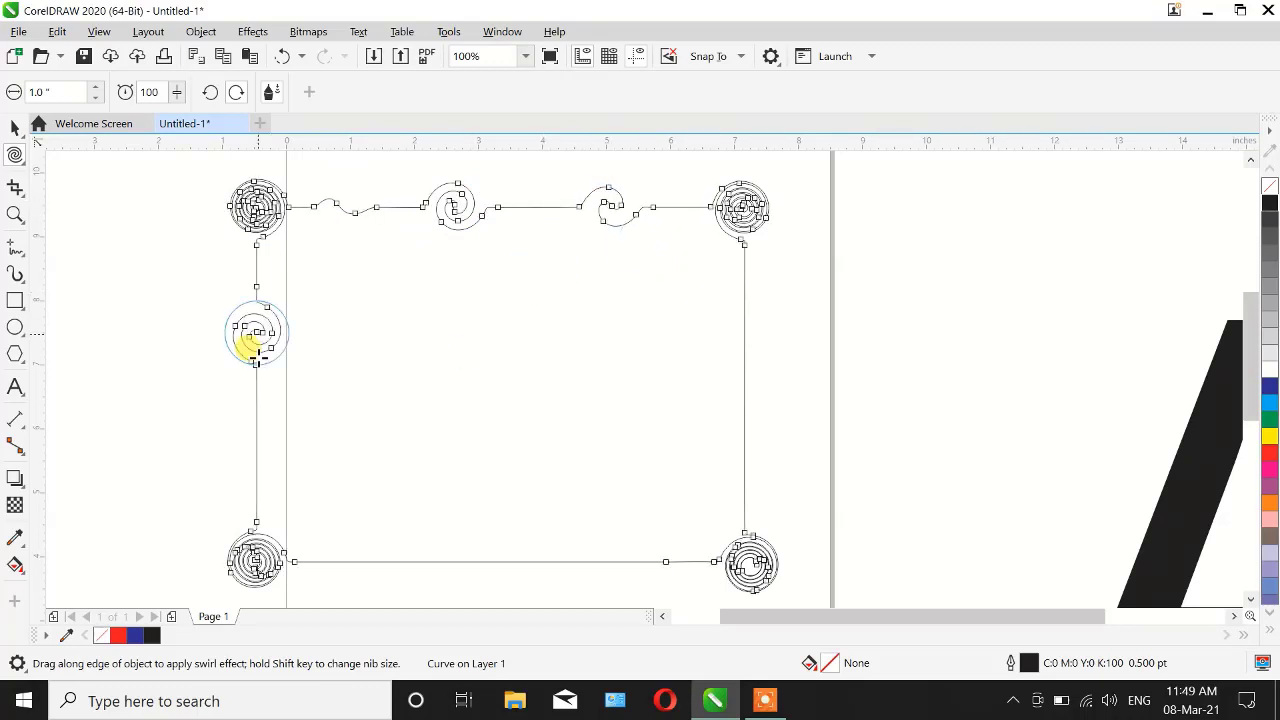
left_click_drag(251, 449, 251, 450)
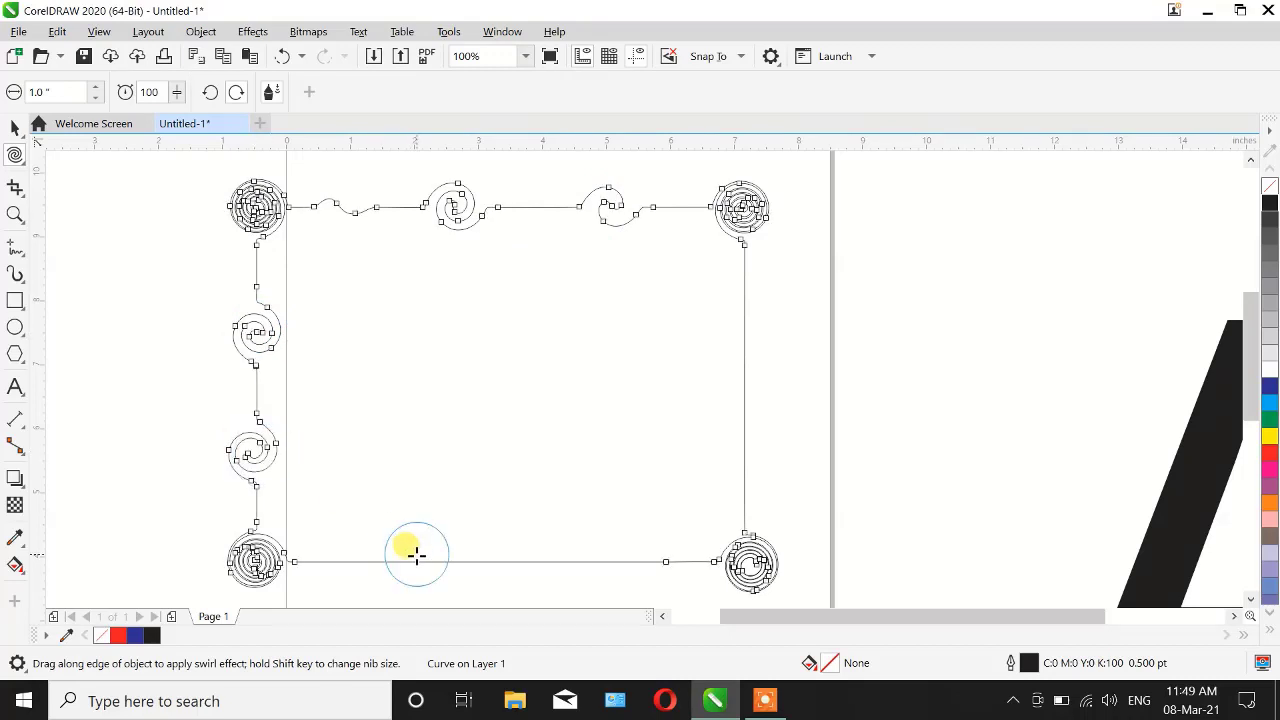
left_click_drag(415, 557, 415, 557)
left_click_drag(535, 562, 535, 562)
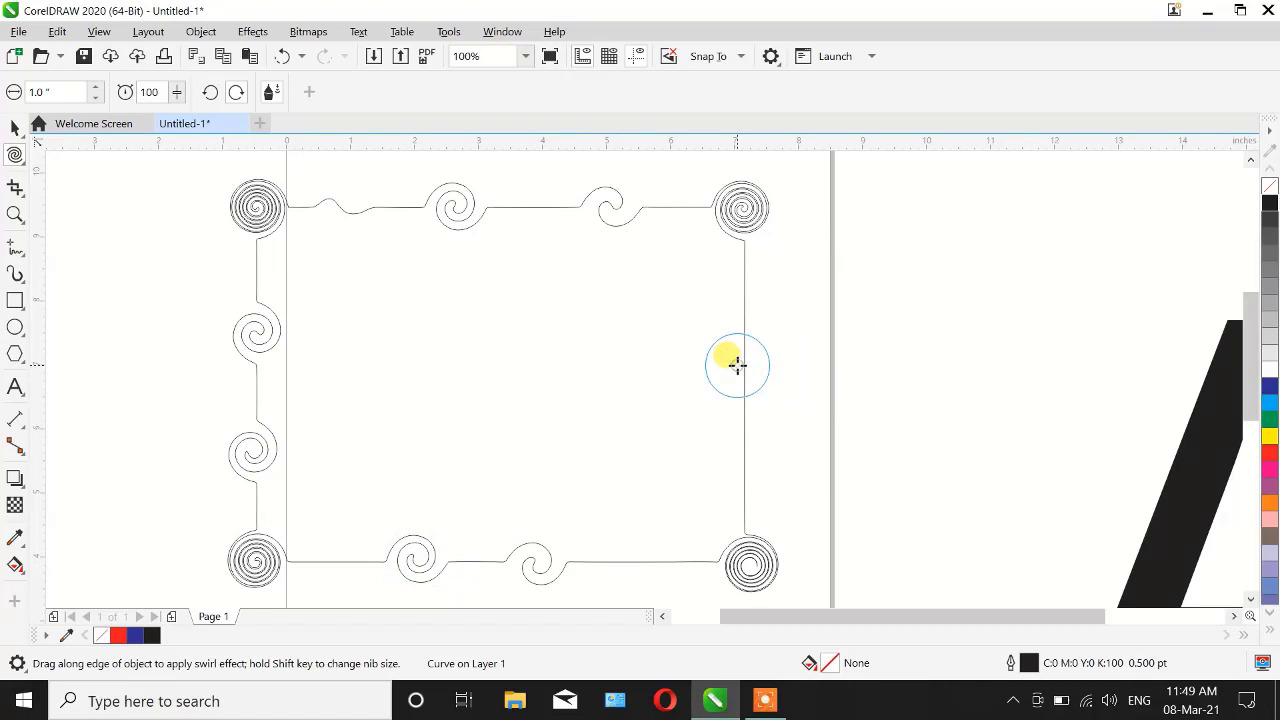
Step: Twirl three open spirals down the rectangle's right edge to complete the decorative frame
left_click_drag(736, 365, 736, 365)
left_click_drag(738, 445, 738, 445)
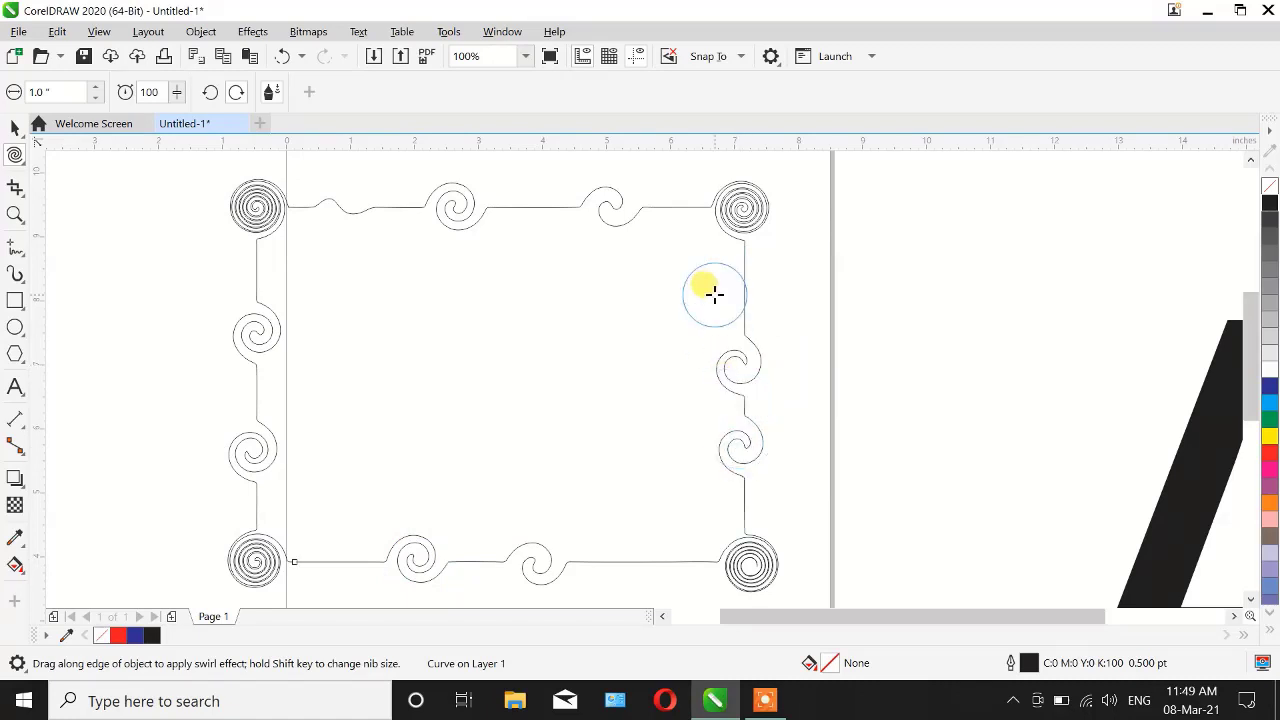
left_click_drag(740, 289, 740, 289)
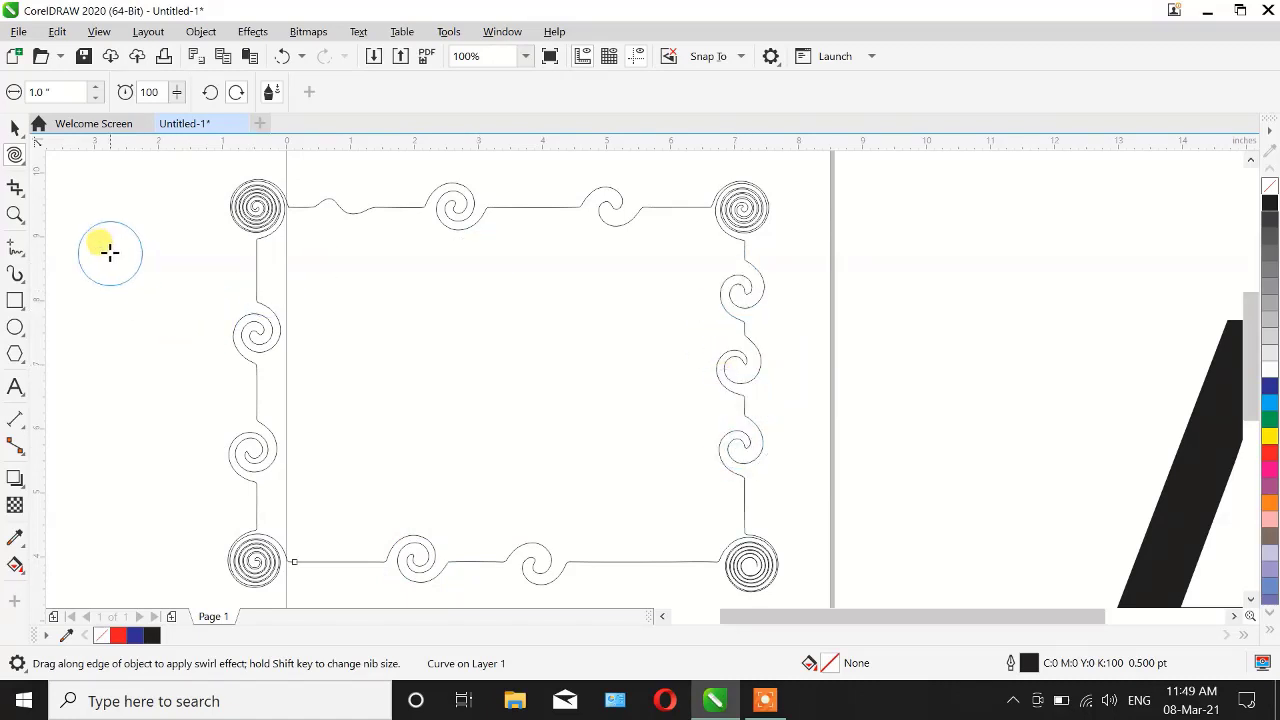
scroll(106, 249, "down", 1)
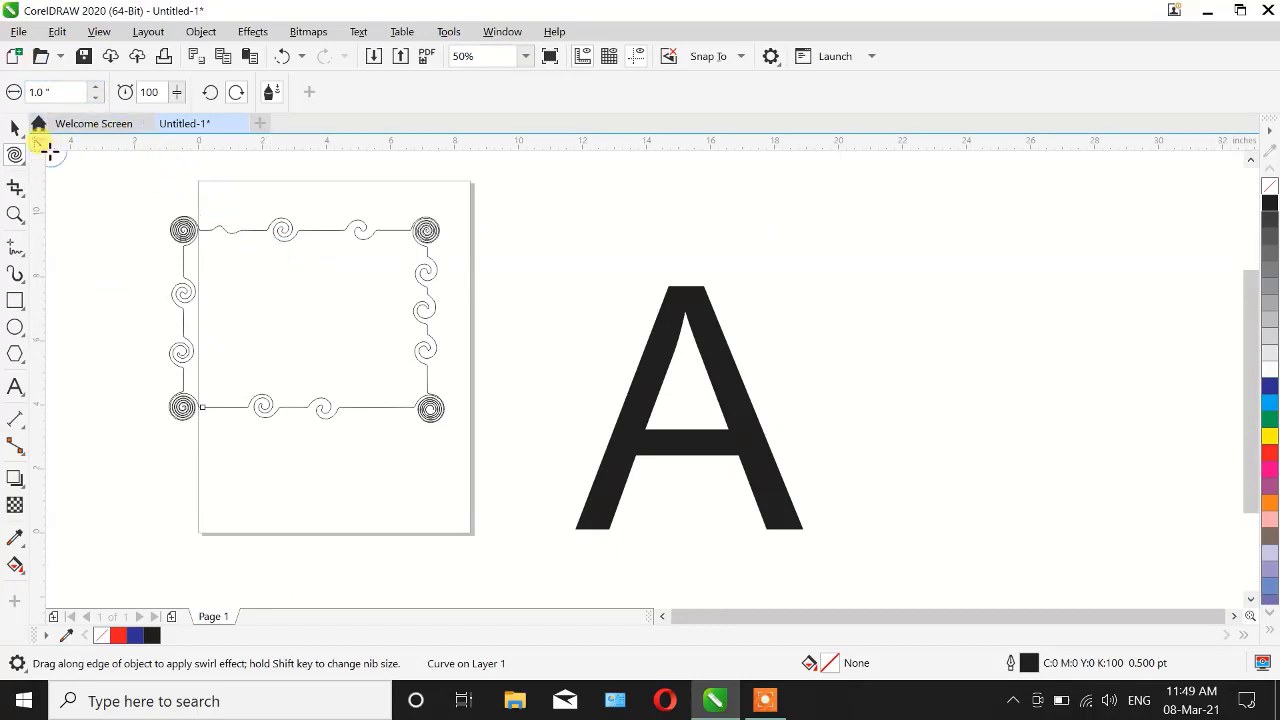
left_click(12, 126)
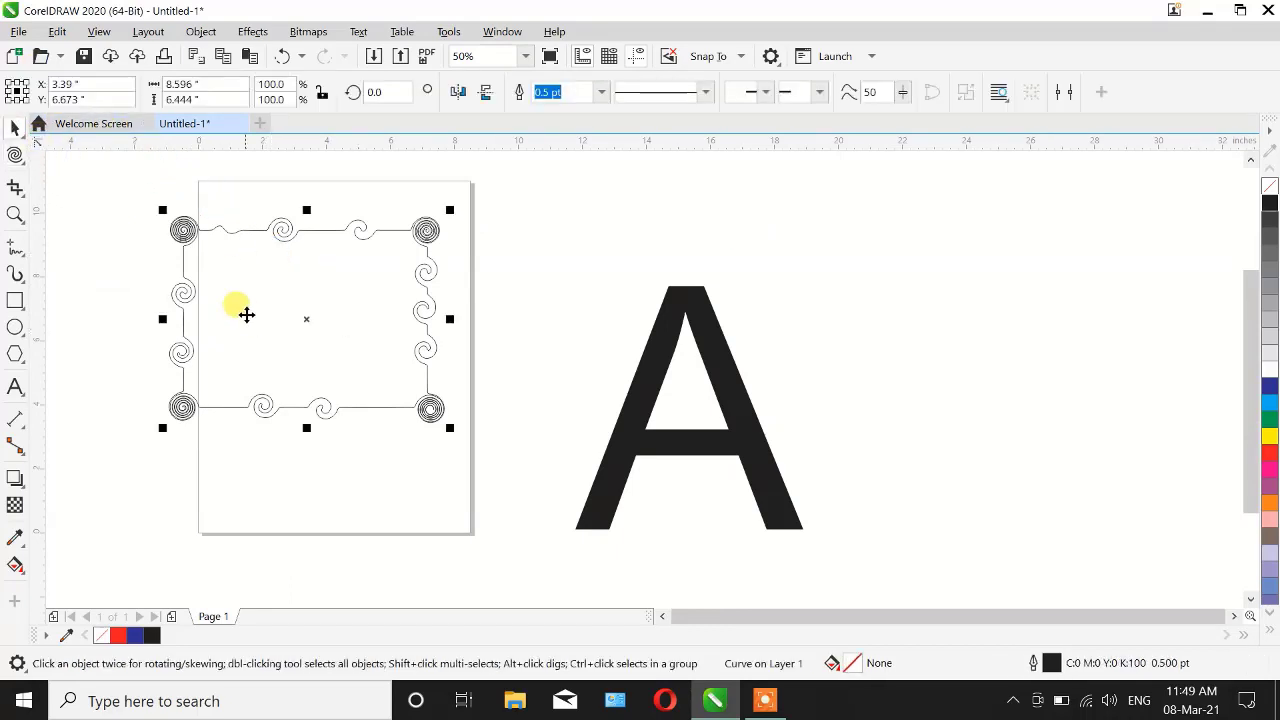
Step: Convert the large black letter A from artistic text to curves
scroll(248, 305, "up", 1)
scroll(248, 305, "down", 1)
scroll(248, 305, "down", 1)
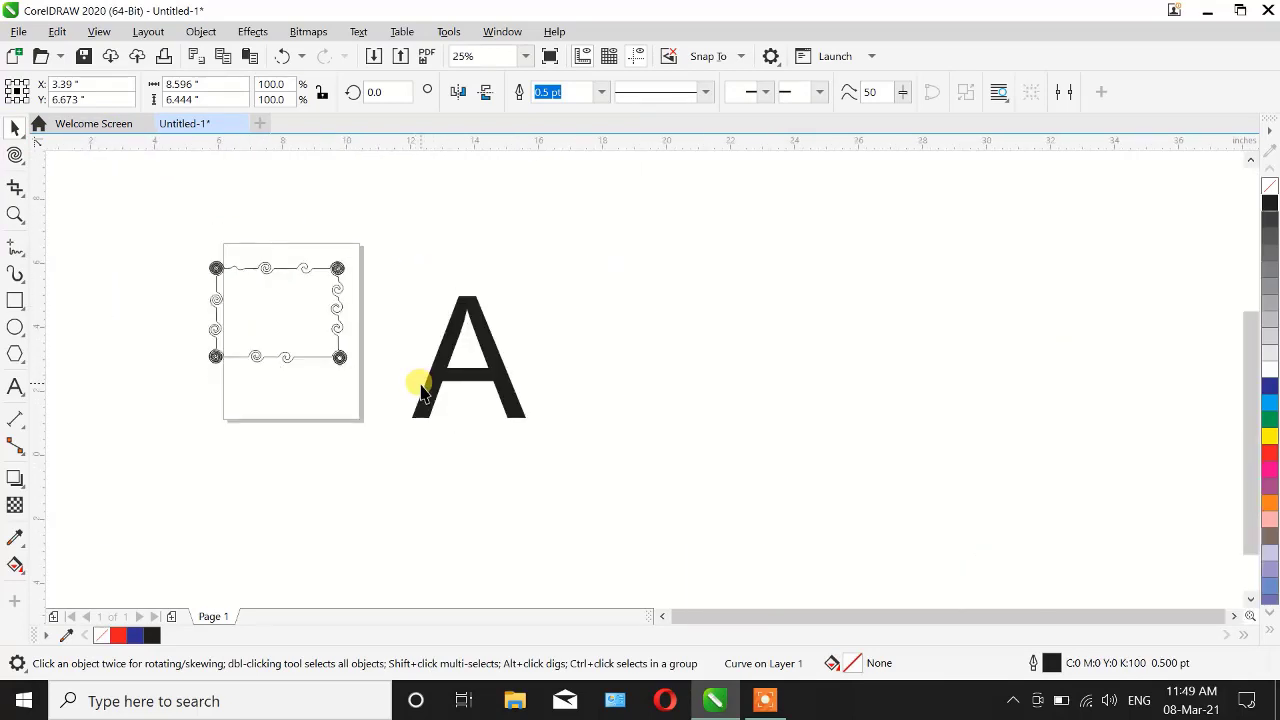
scroll(420, 378, "up", 1)
left_click(466, 385)
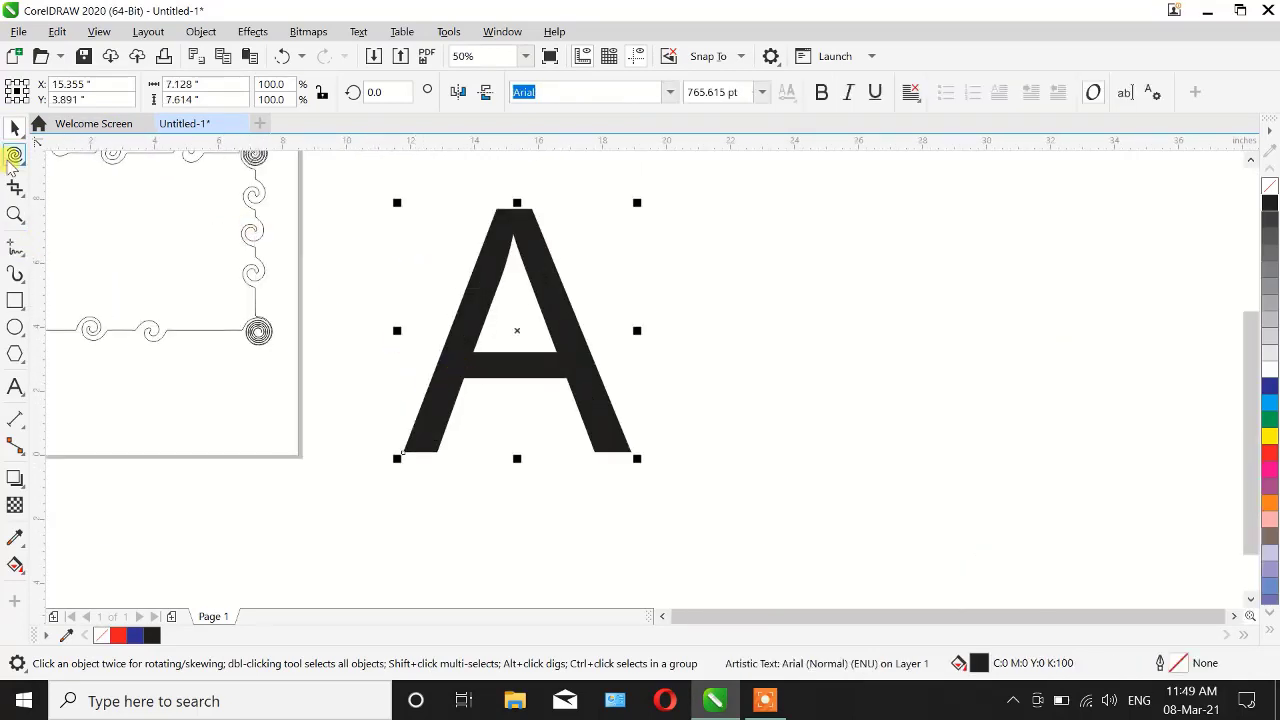
left_click(14, 157)
scroll(505, 203, "up", 2)
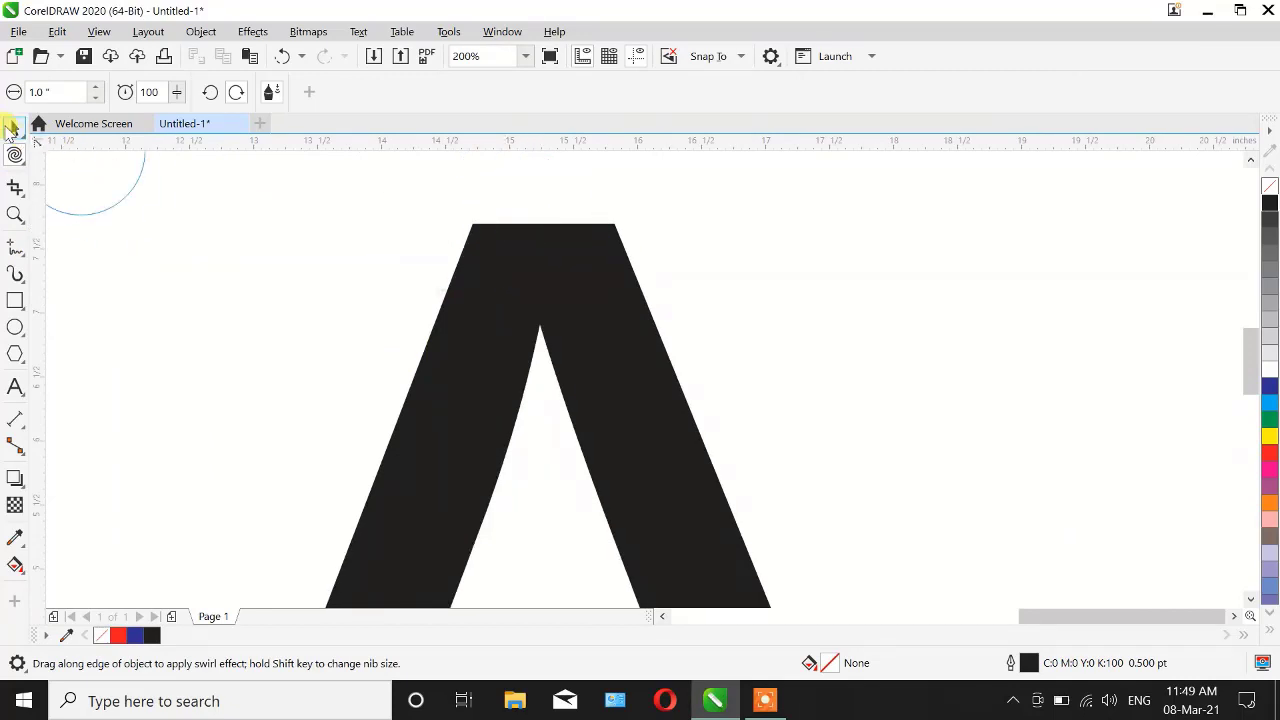
left_click(24, 130)
left_click(586, 251)
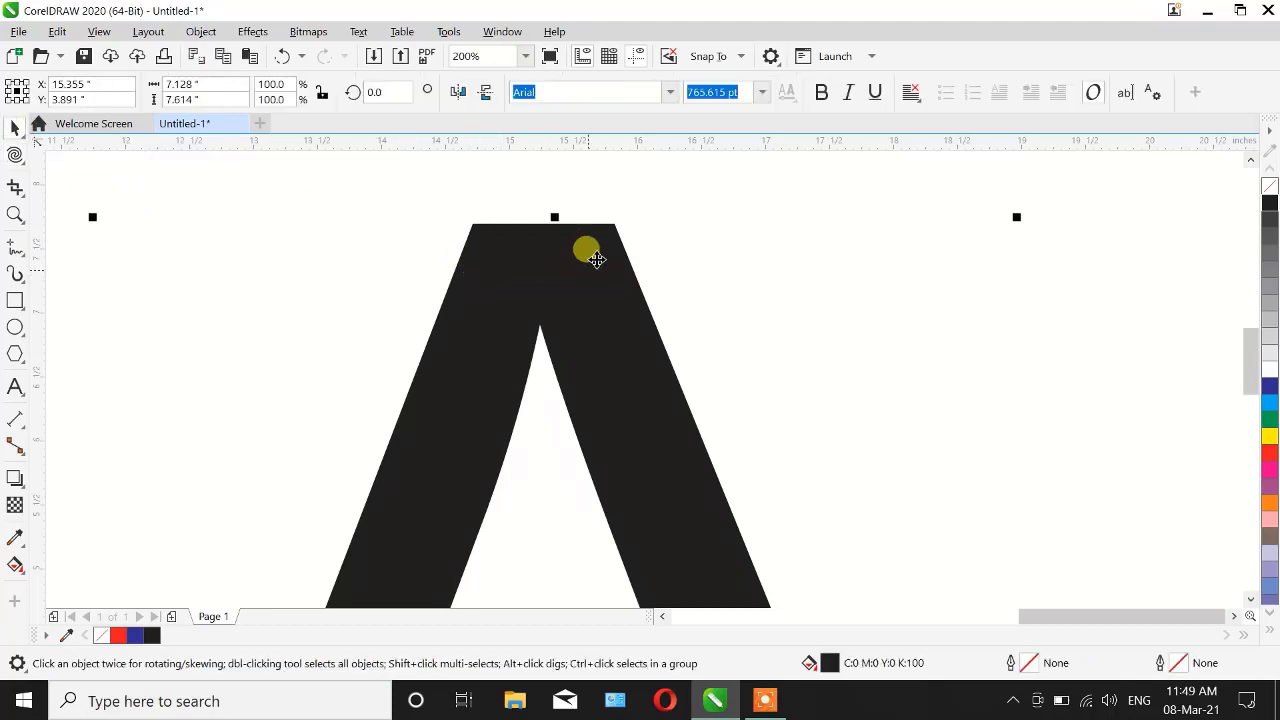
scroll(586, 240, "down", 2)
scroll(578, 270, "up", 1)
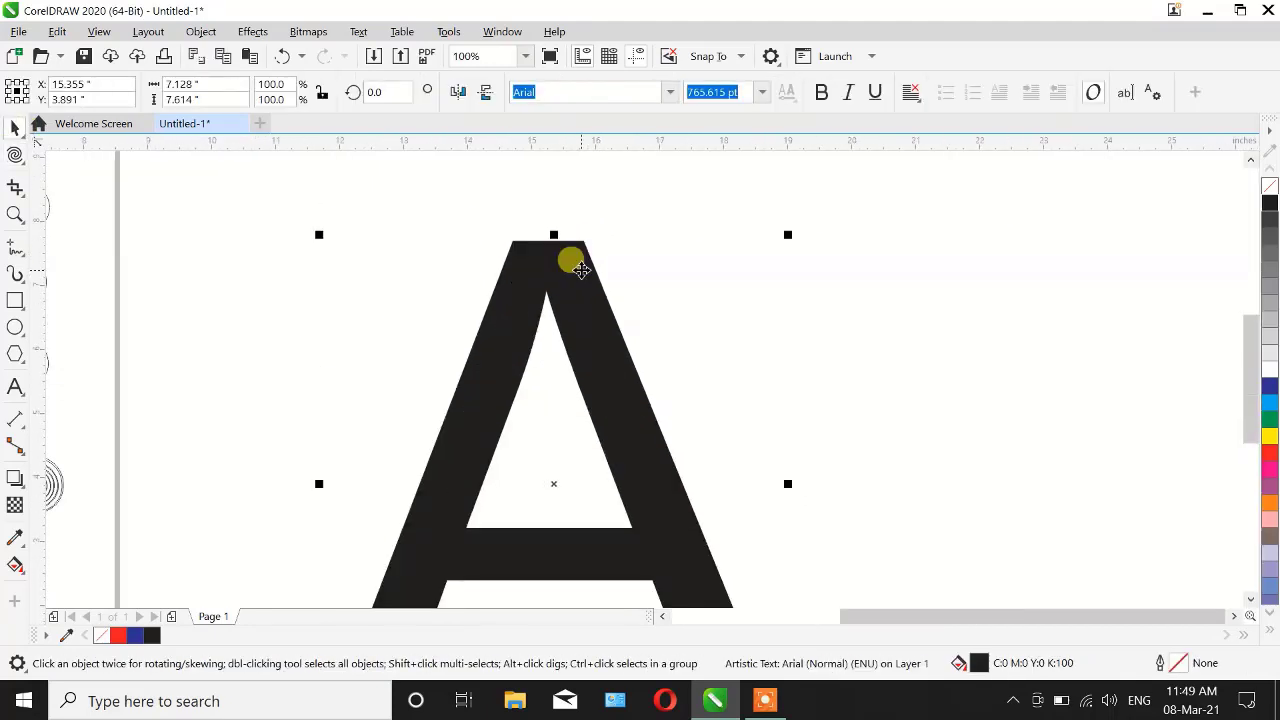
key("ctrl+q")
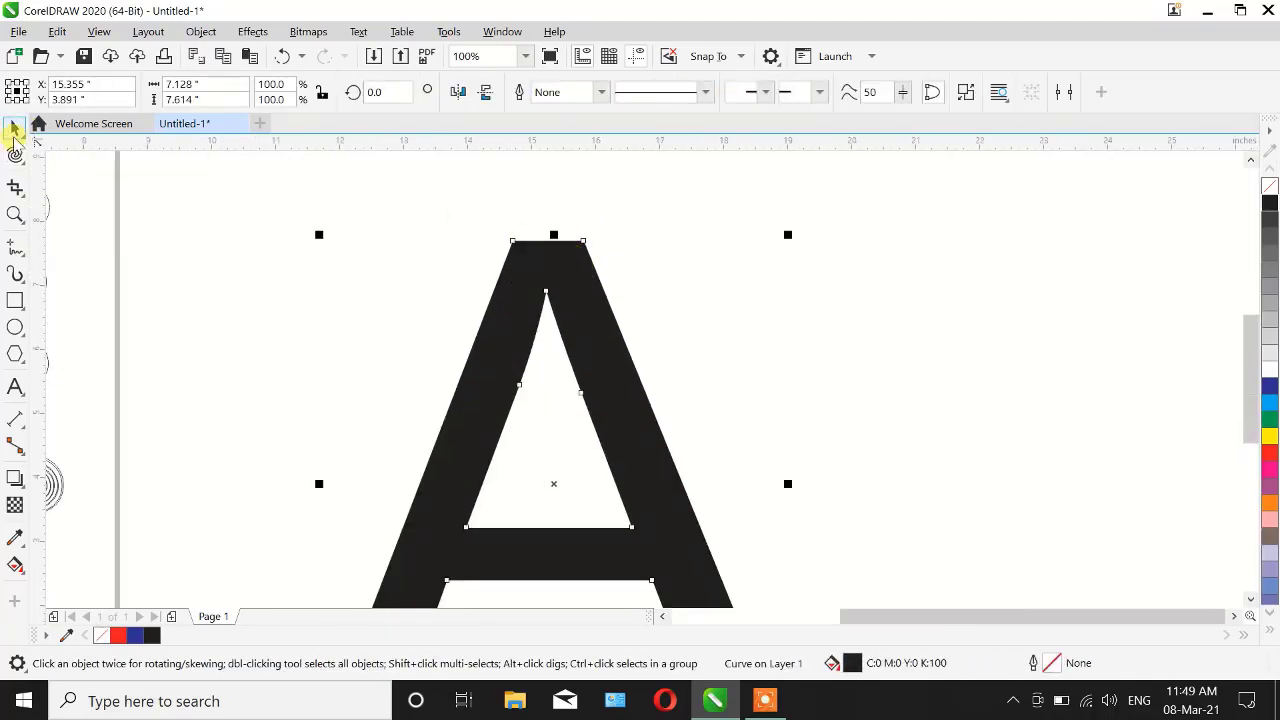
Step: Apply the Twirl tool to the letter A's top edge, the apex of its inner triangle and both lower inner corners
left_click(13, 154)
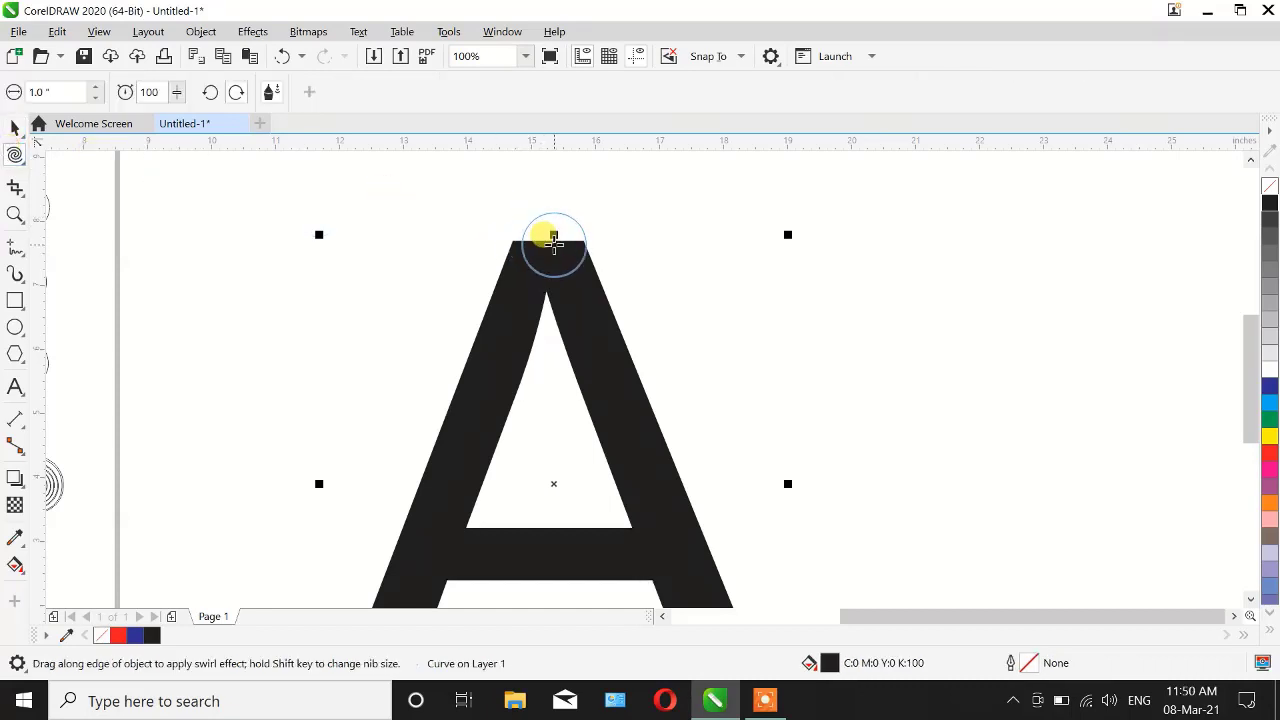
left_click(549, 240)
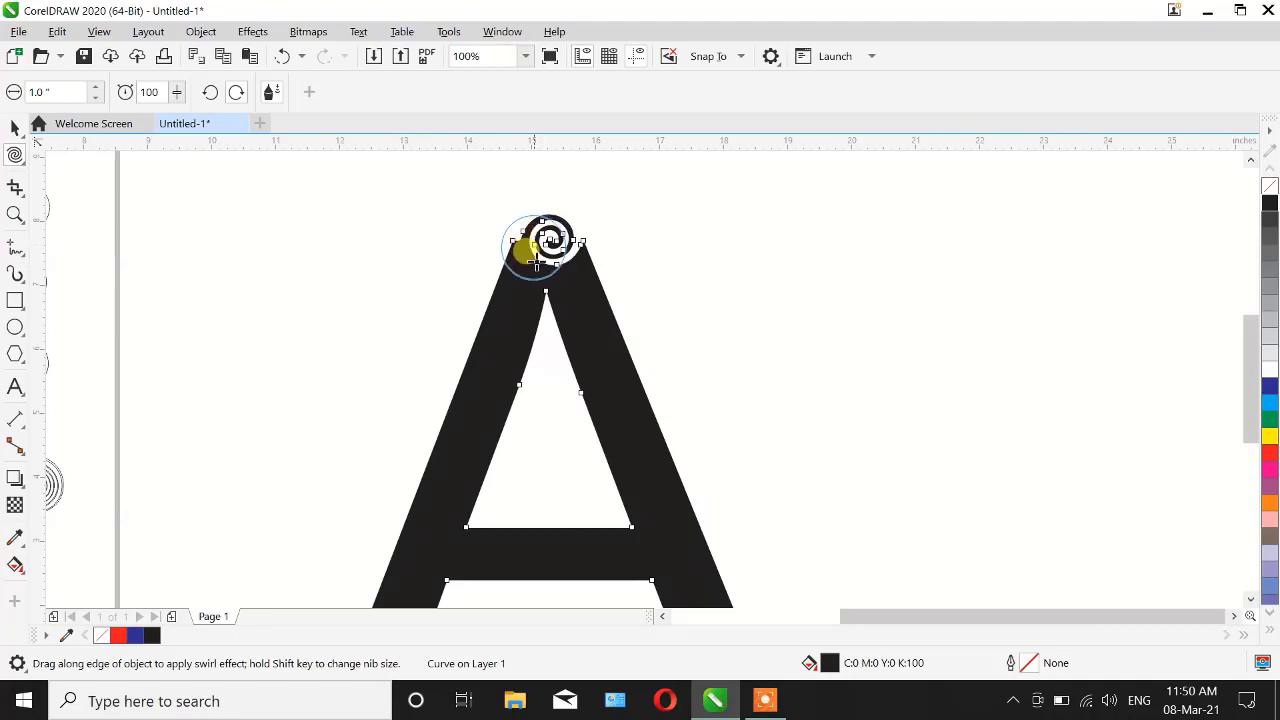
left_click(544, 292)
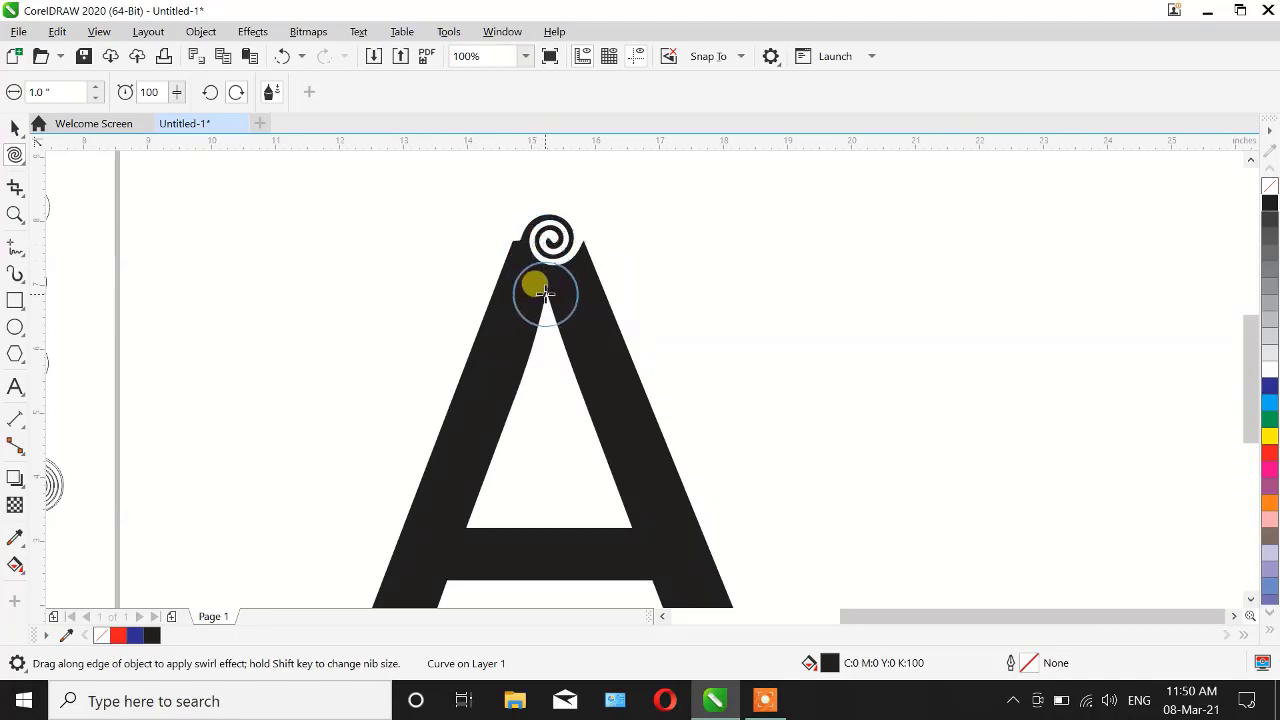
left_click(467, 527)
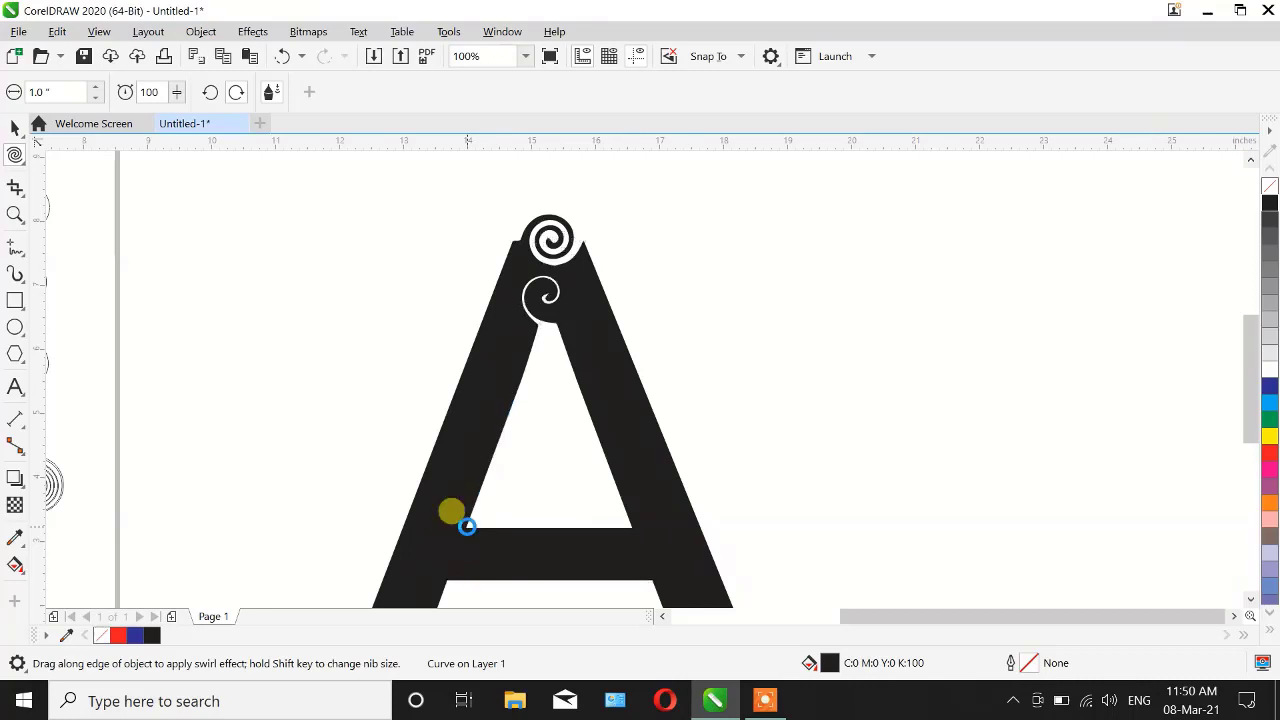
left_click(640, 522)
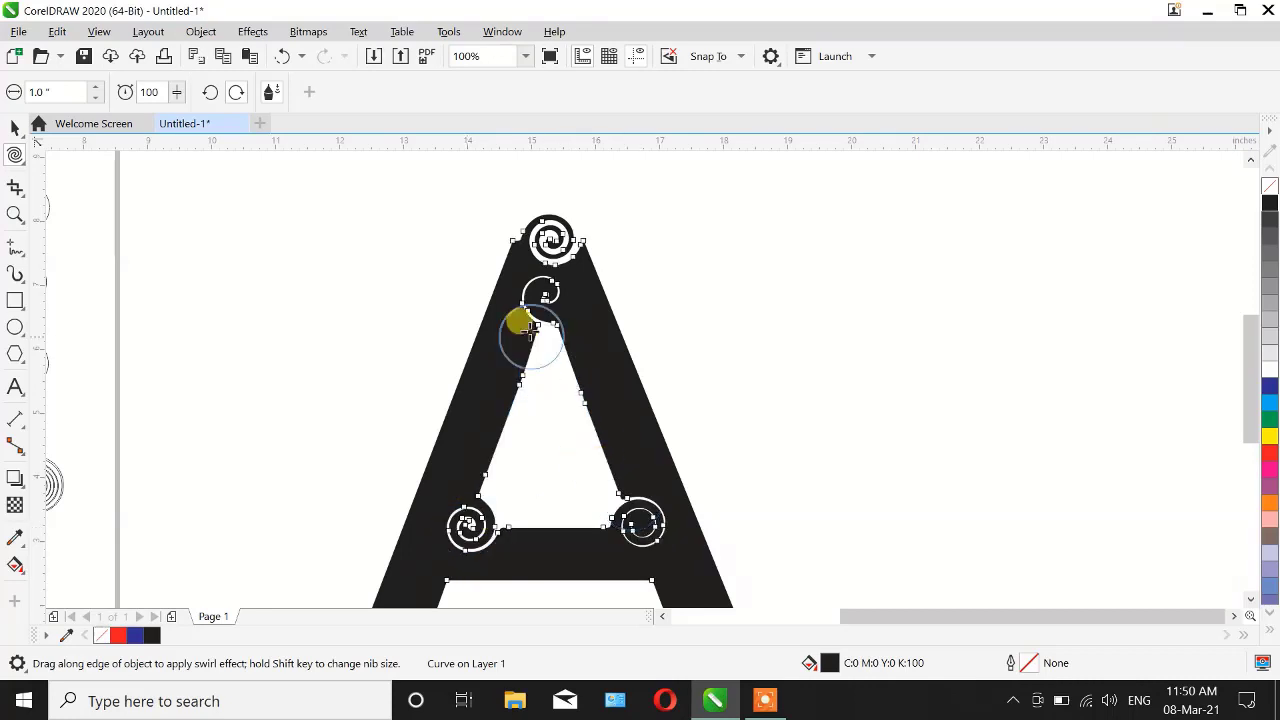
Step: Add twirls to the inner and outer bottom corners of both legs of the letter A
scroll(520, 315, "down", 3)
scroll(500, 381, "up", 3)
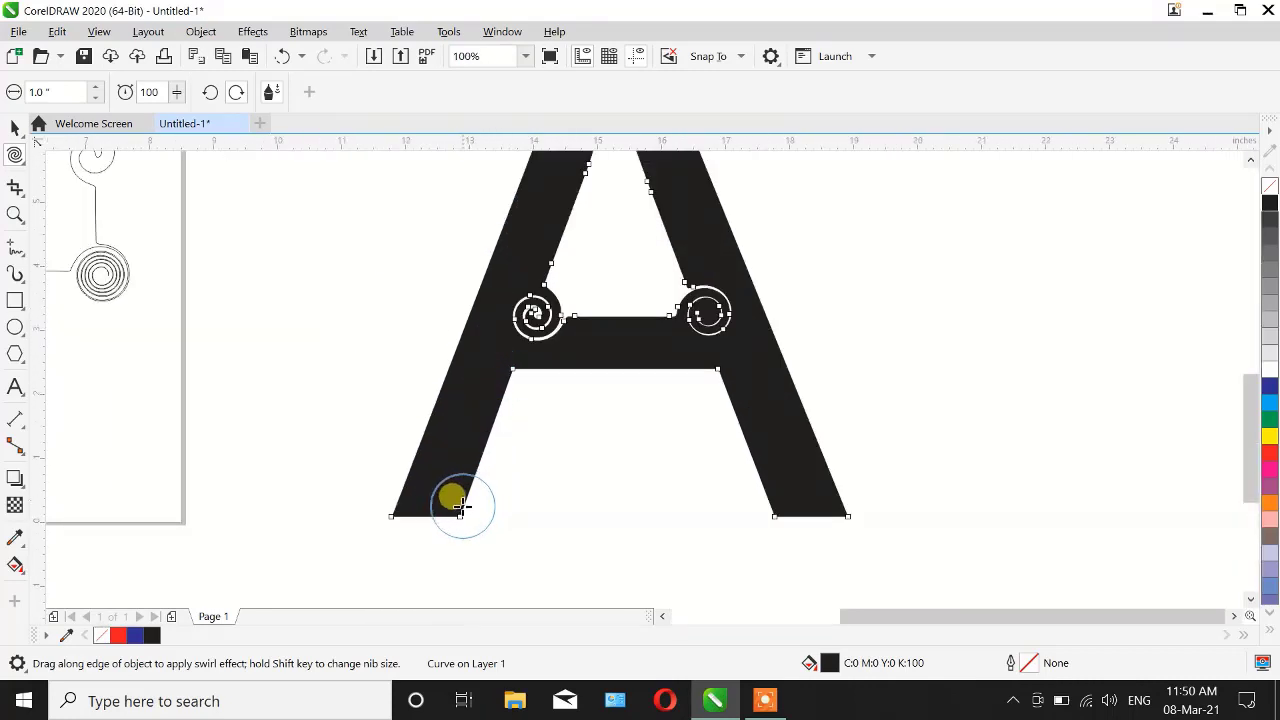
left_click(462, 507)
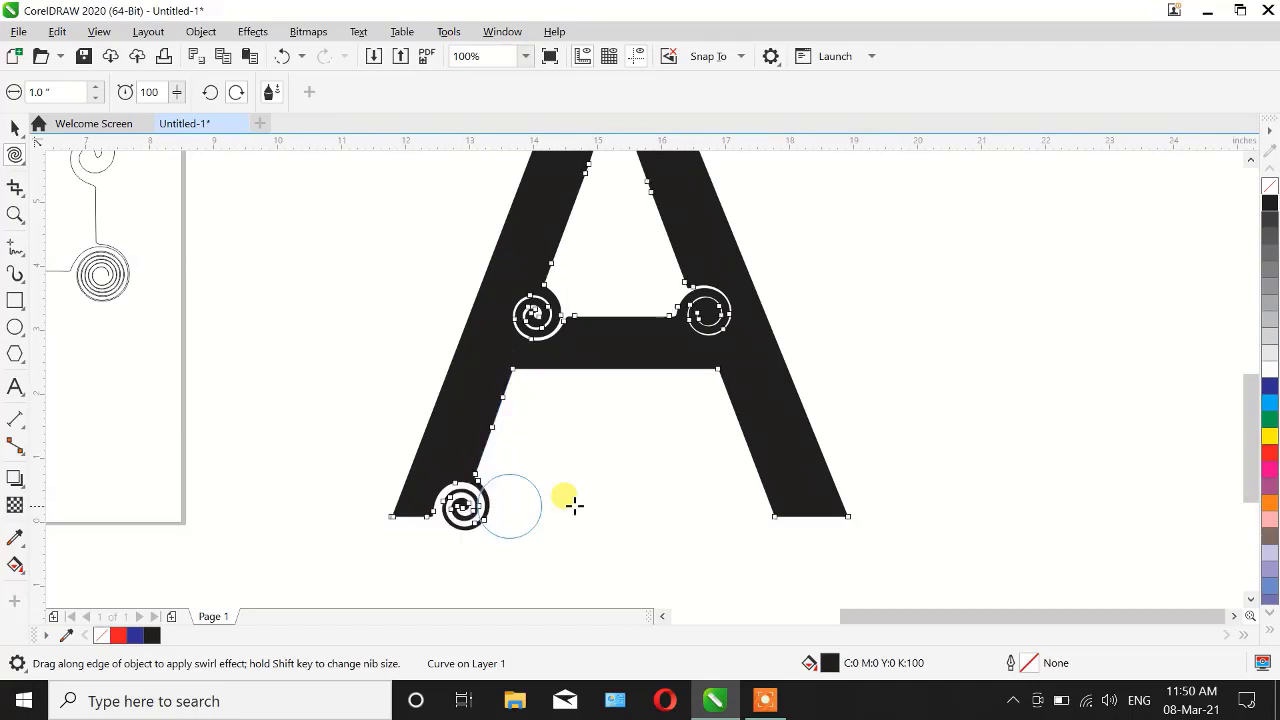
left_click(770, 511)
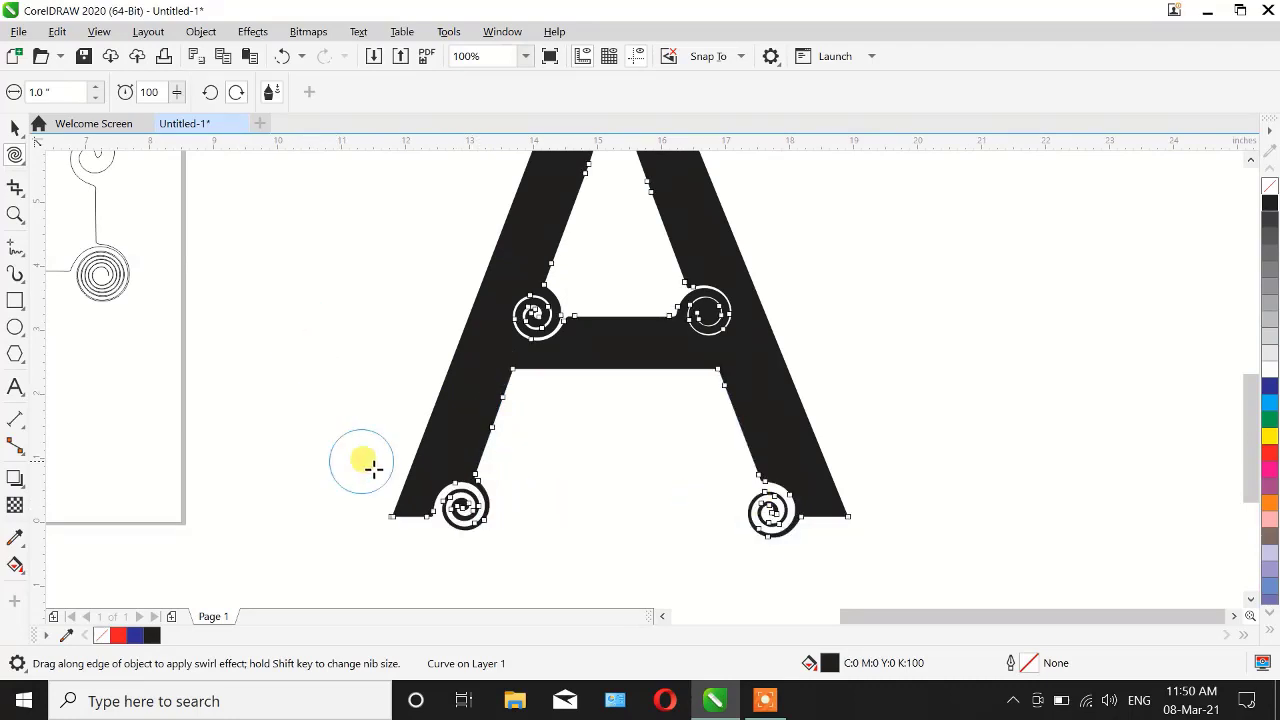
left_click(390, 505)
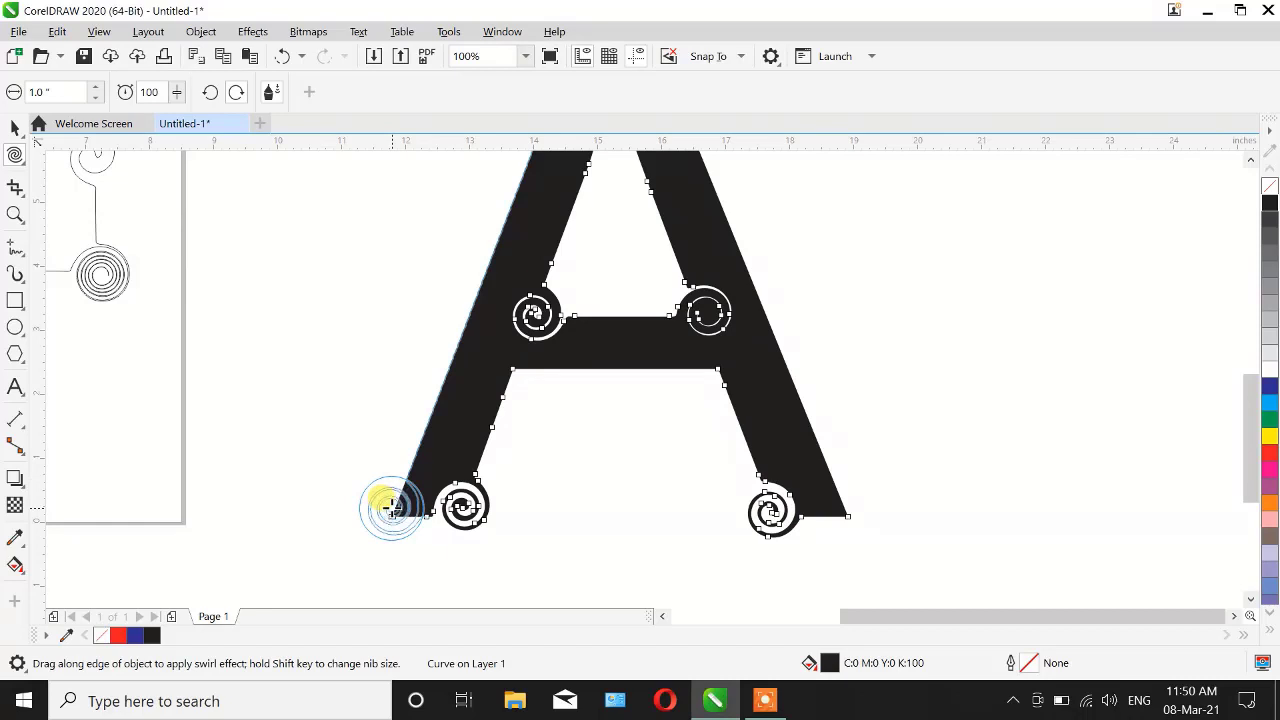
left_click(852, 512)
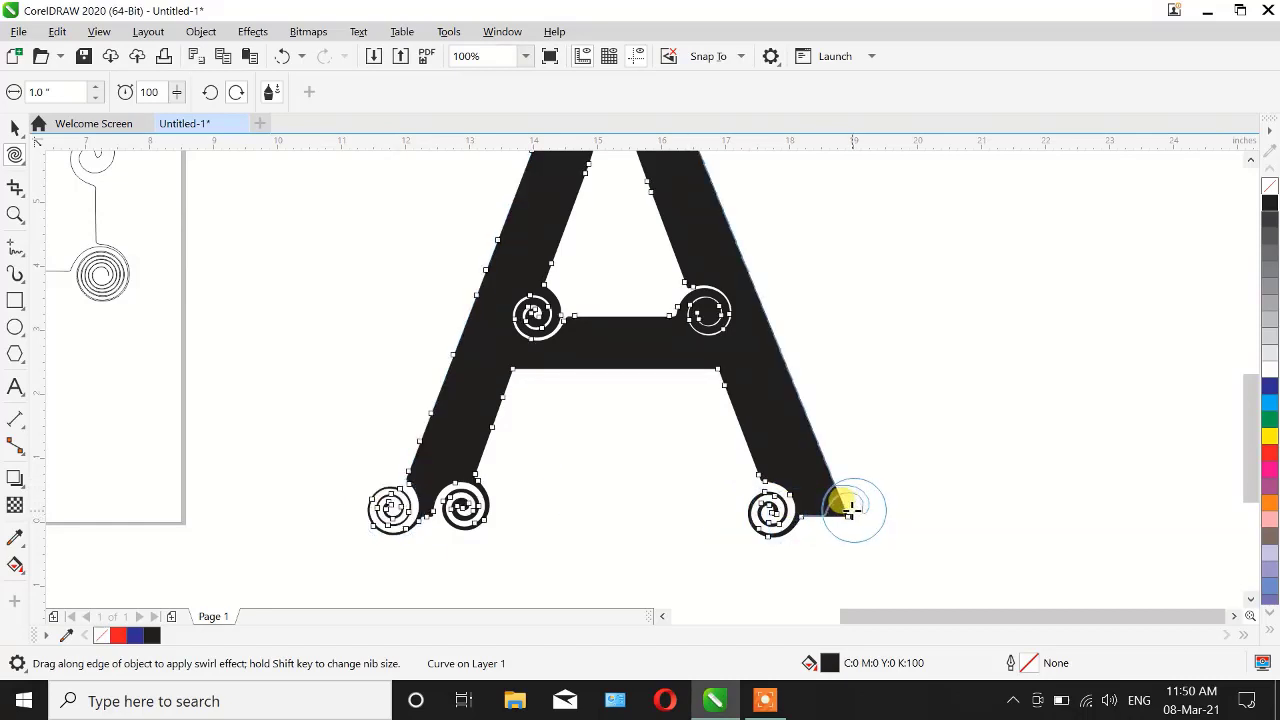
Step: Deselect the letter A and examine the swirls along its edges beside the twirled rectangle
scroll(531, 415, "down", 1)
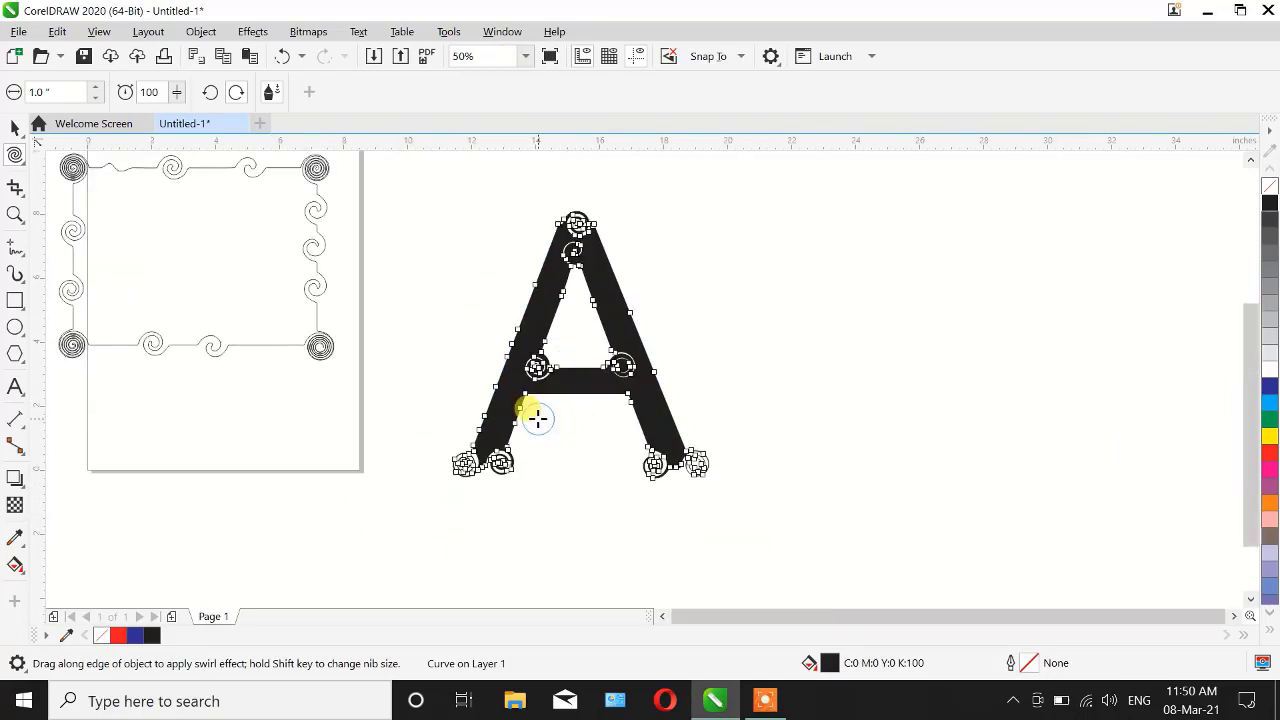
scroll(531, 294, "up", 1)
scroll(437, 240, "down", 1)
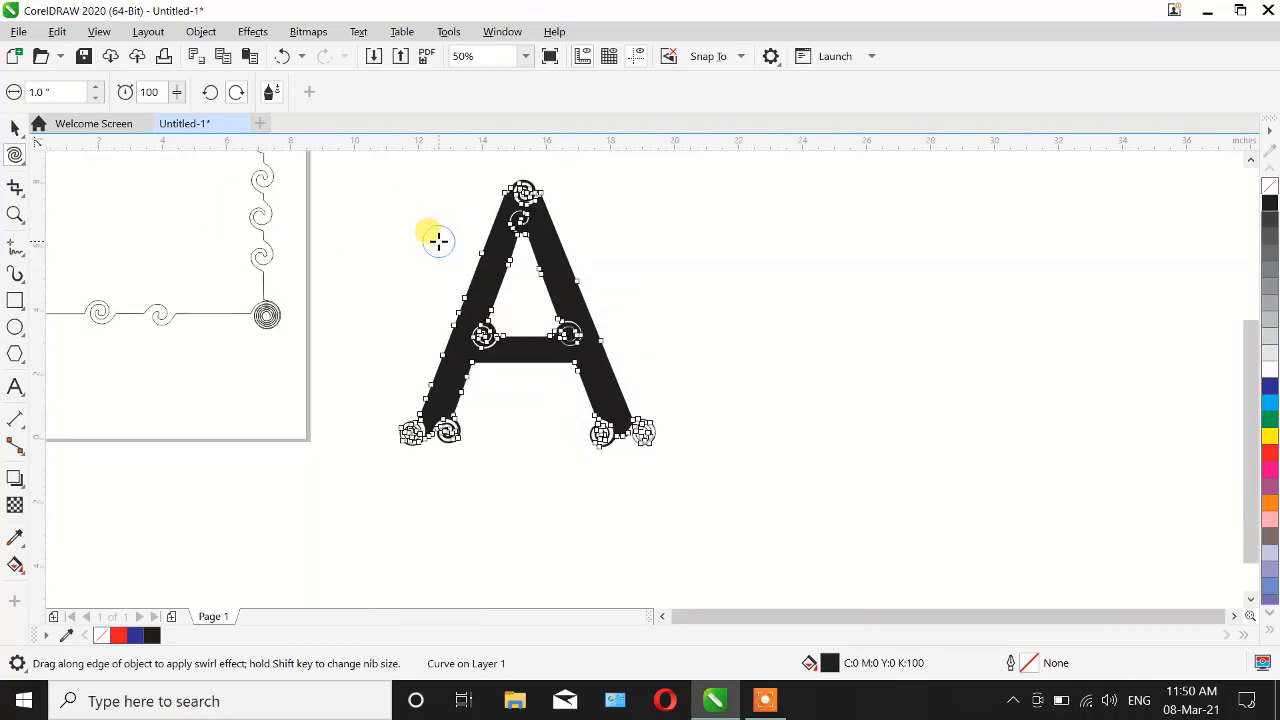
left_click(22, 127)
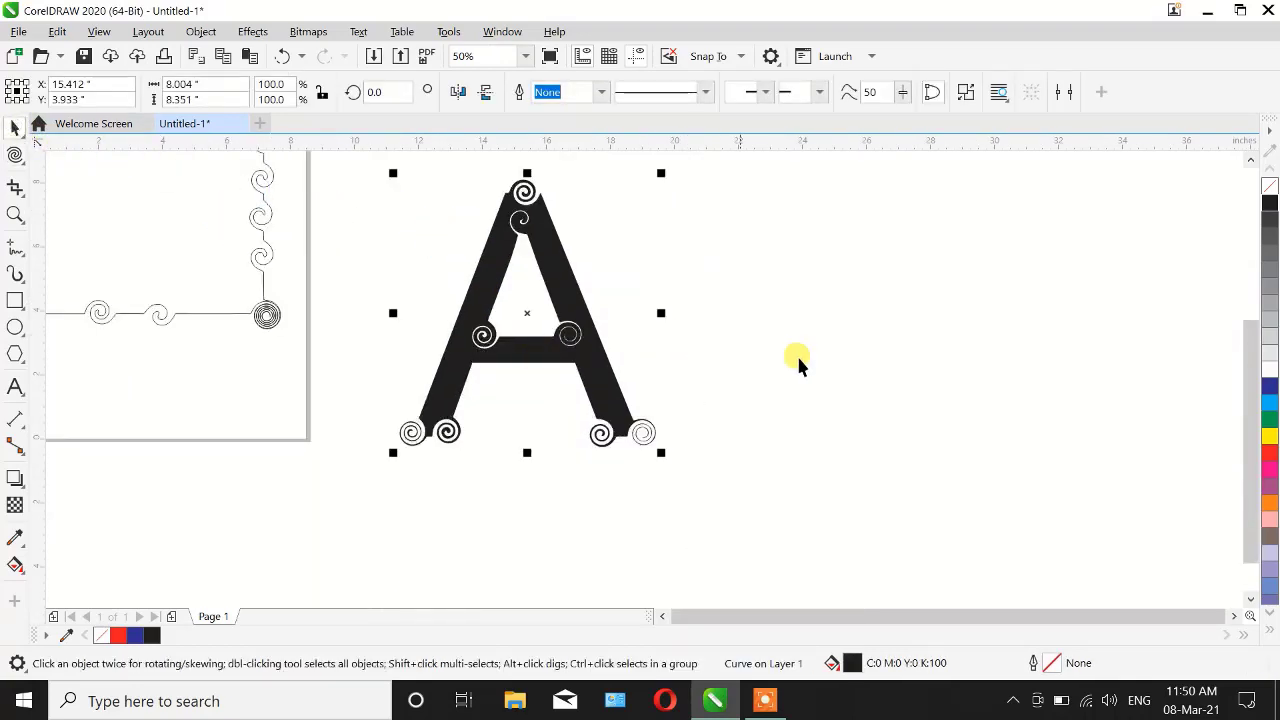
scroll(571, 214, "up", 1)
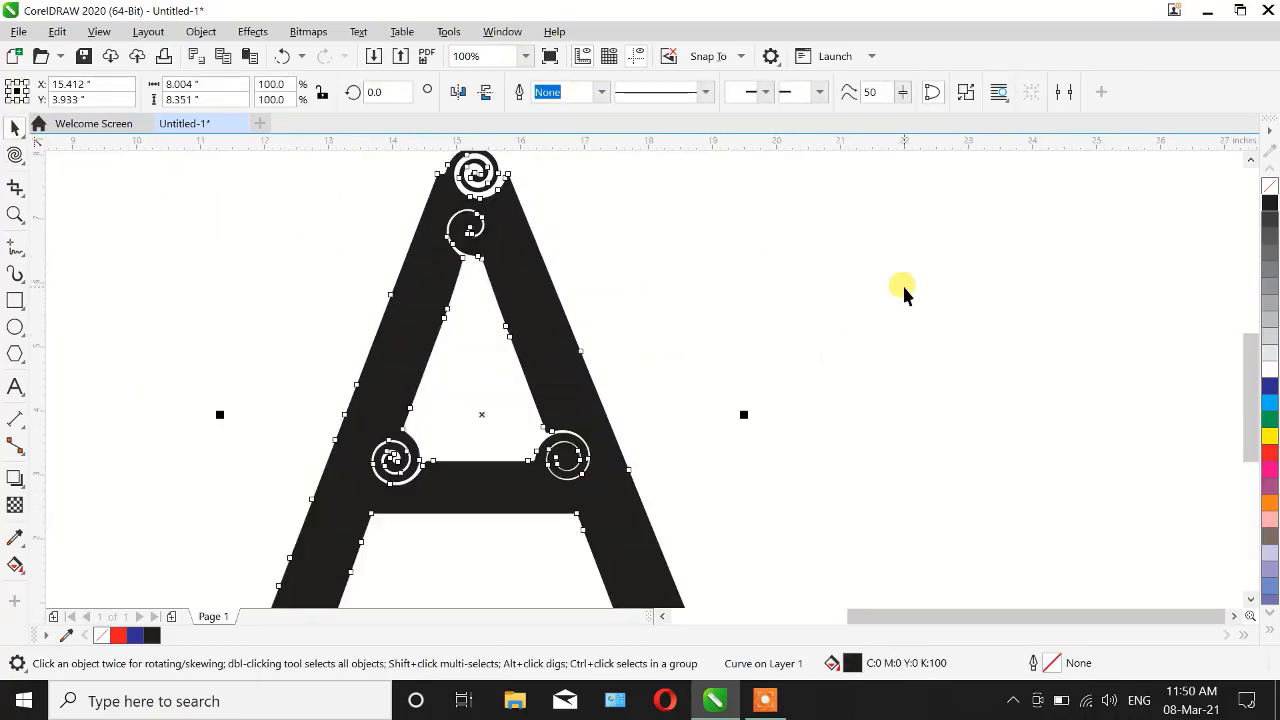
left_click(902, 290)
scroll(860, 284, "down", 1)
scroll(912, 217, "up", 2)
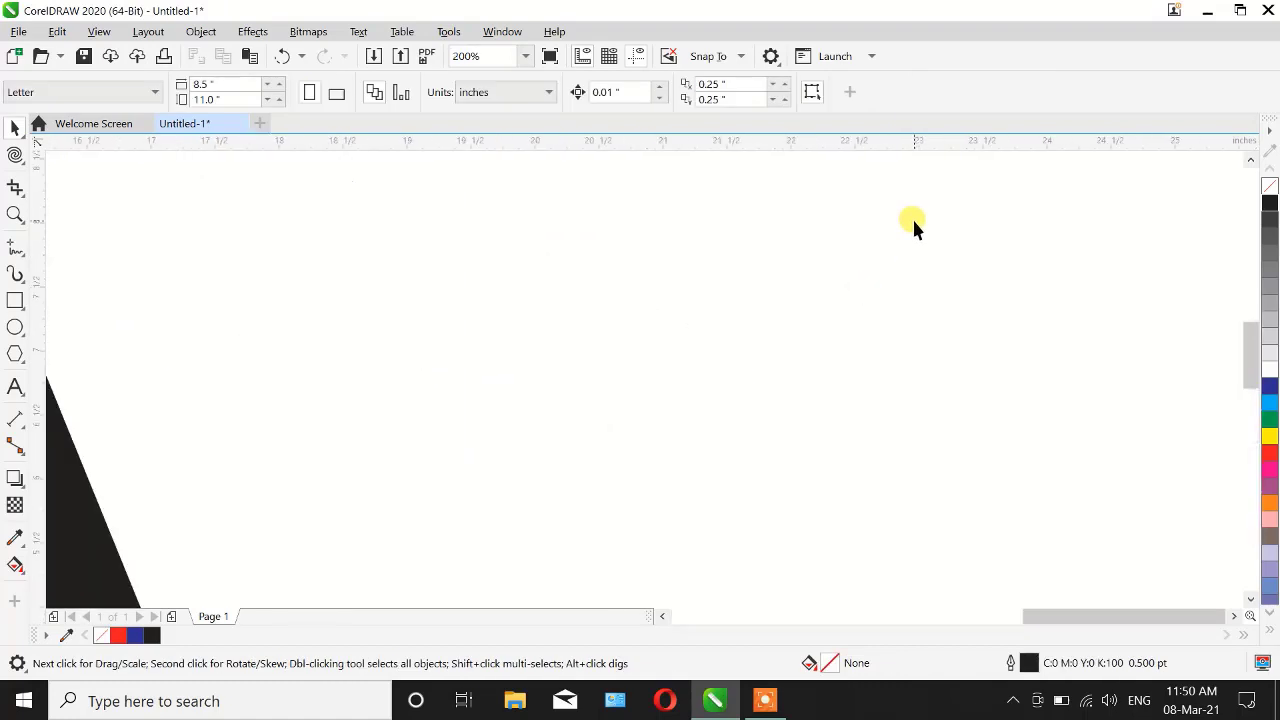
scroll(903, 220, "down", 1)
scroll(627, 223, "down", 1)
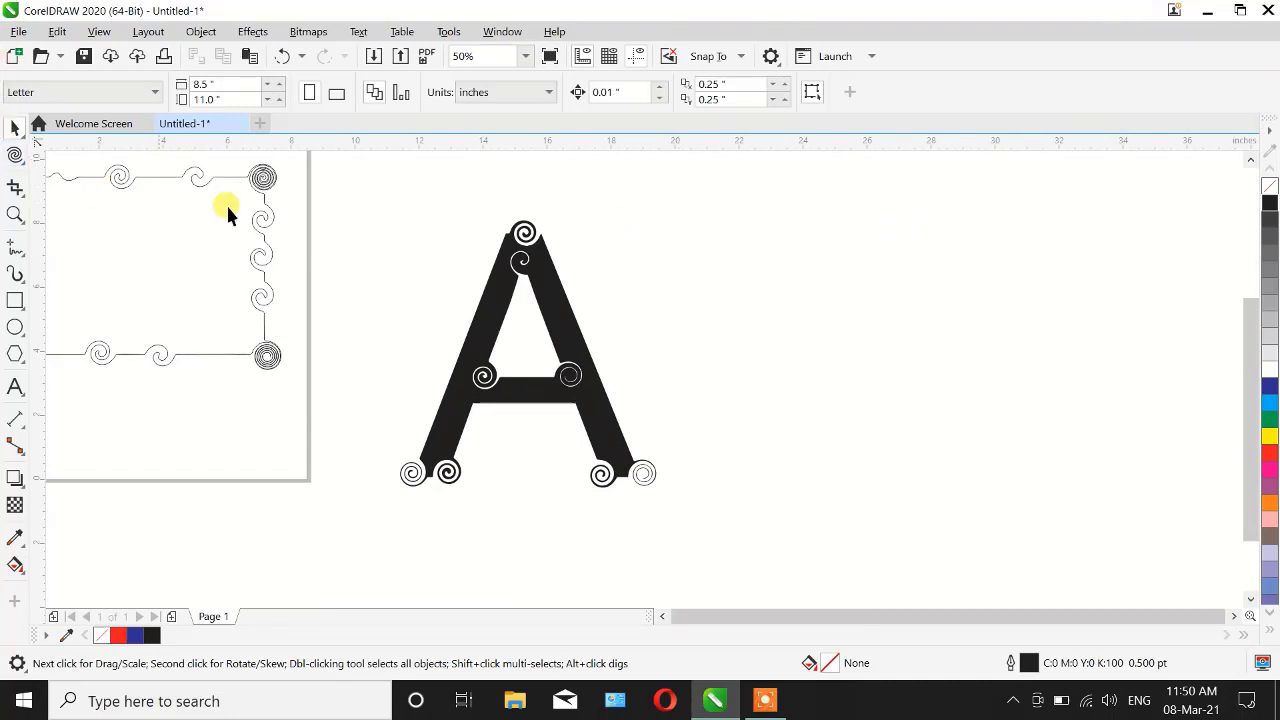
Step: Delete the twirled letter A and the twirled rectangle to clear the drawing
left_click(470, 336)
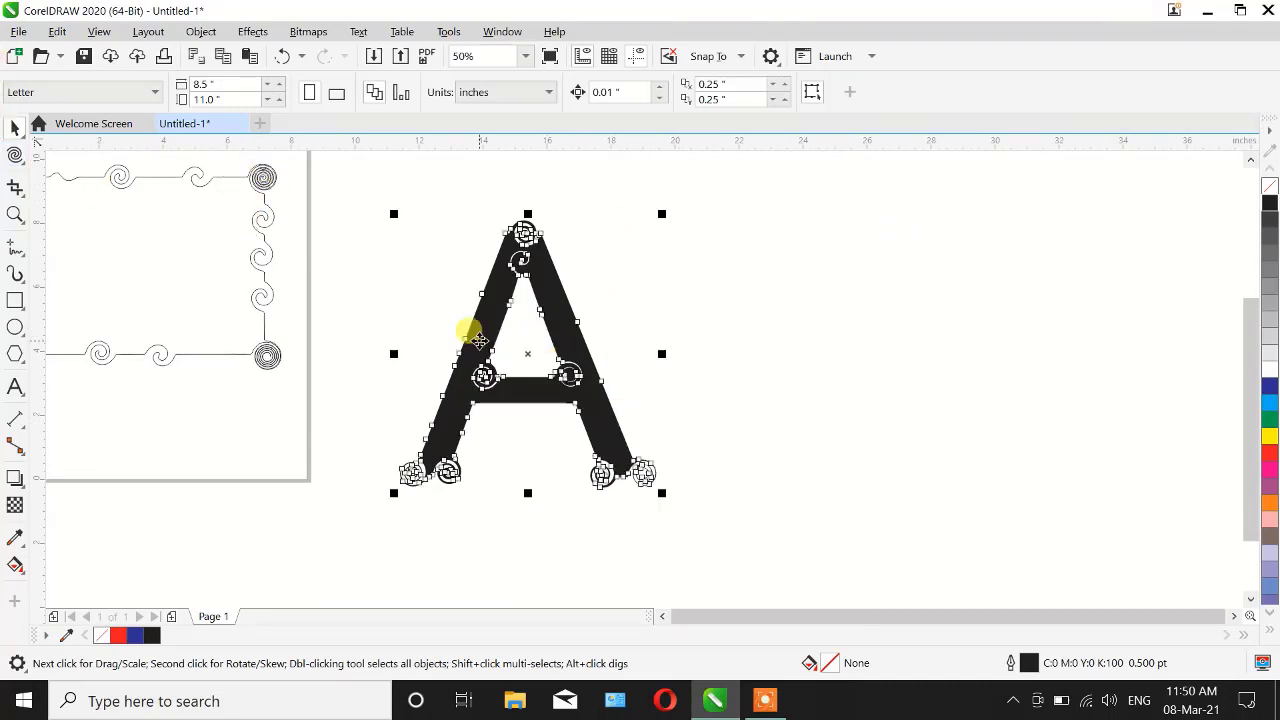
key("Delete")
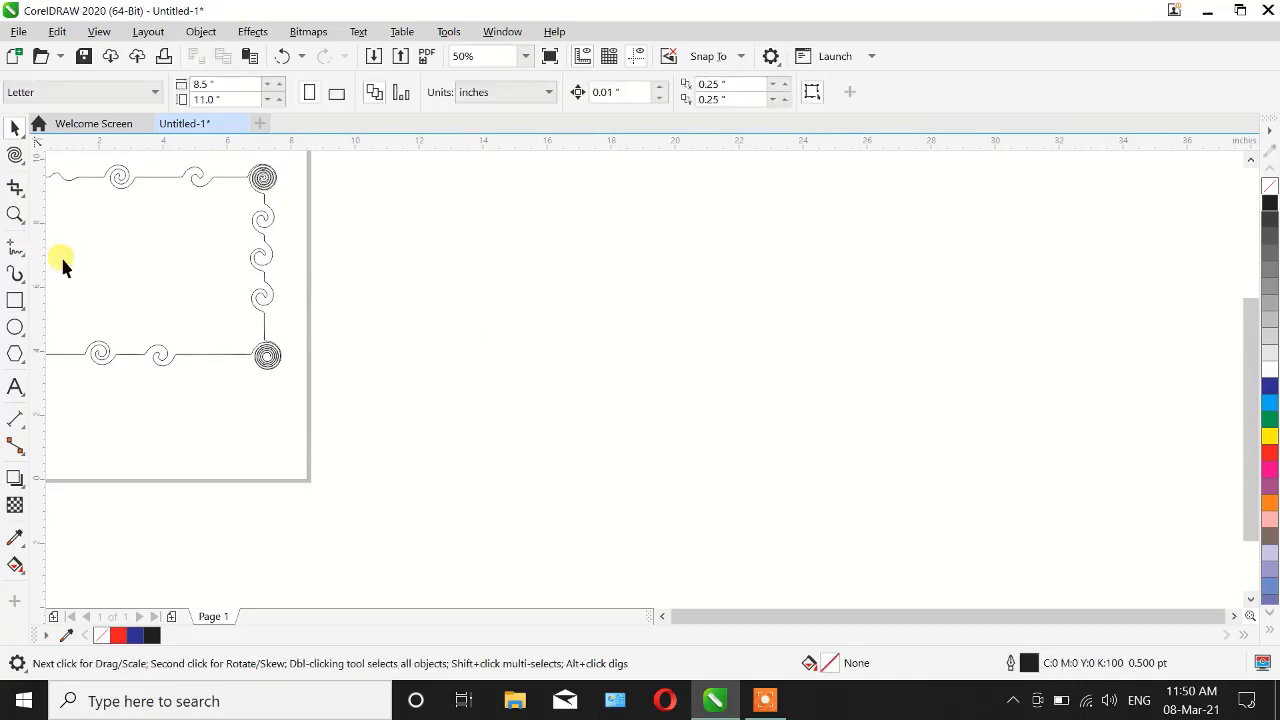
key("Delete")
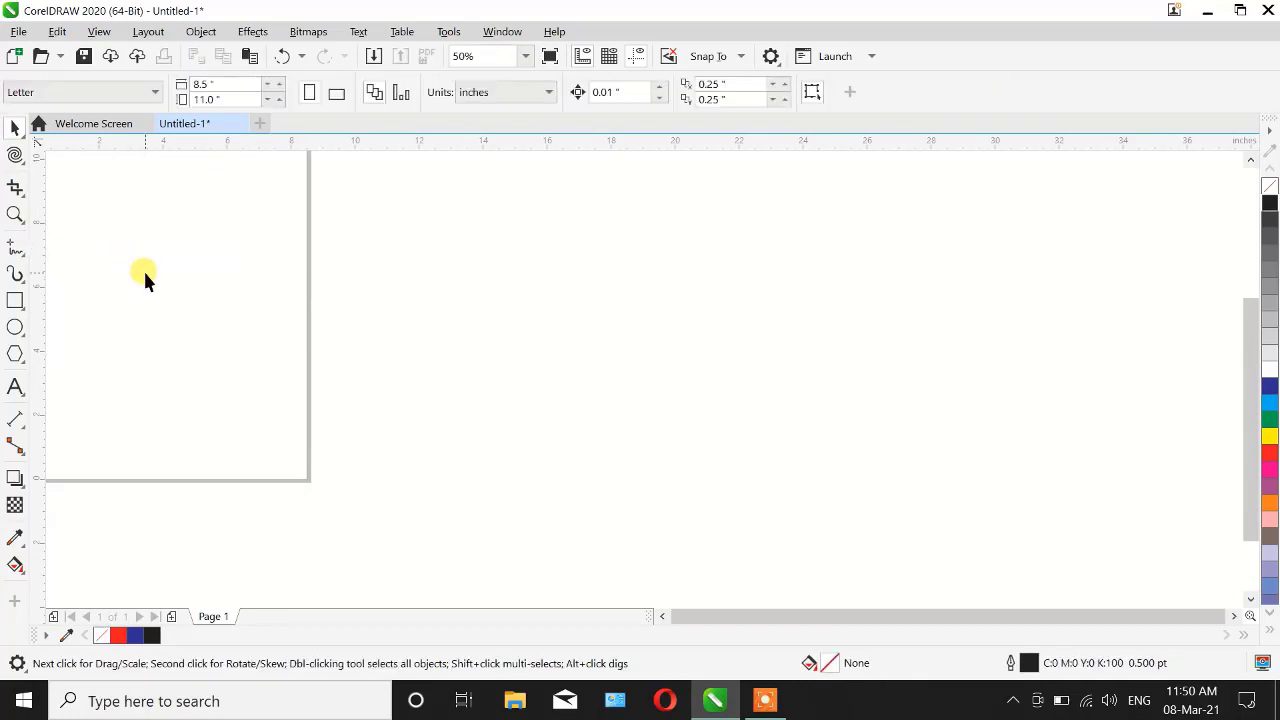
Step: Draw an ellipse on the empty page and set both its width and height to 8 inches
scroll(752, 270, "down", 3)
scroll(730, 309, "up", 3)
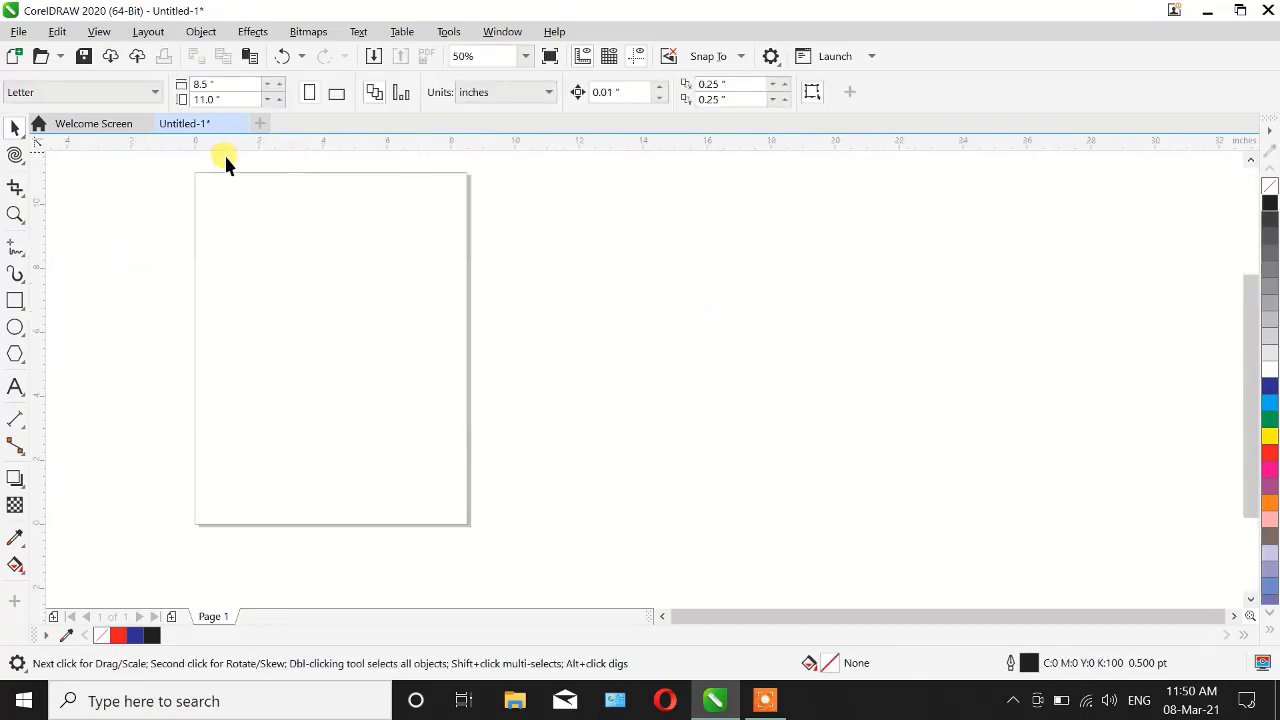
left_click(15, 327)
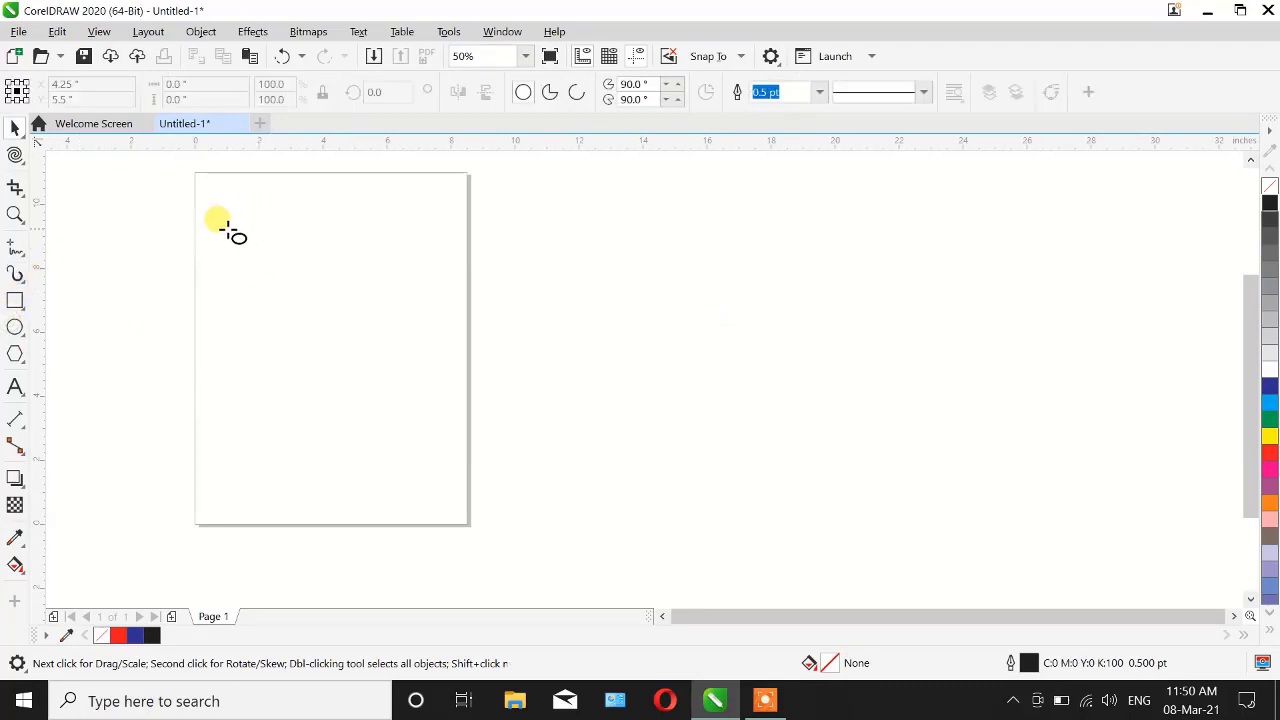
left_click_drag(215, 233, 464, 479)
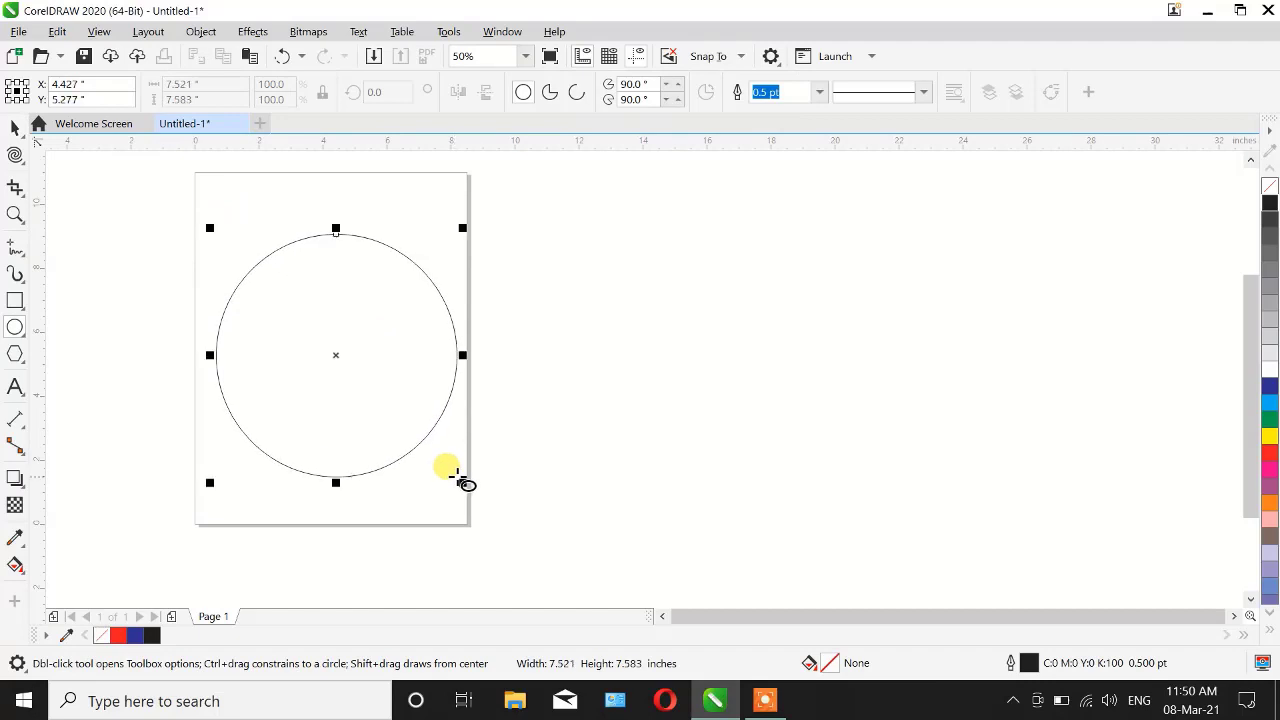
left_click(228, 87)
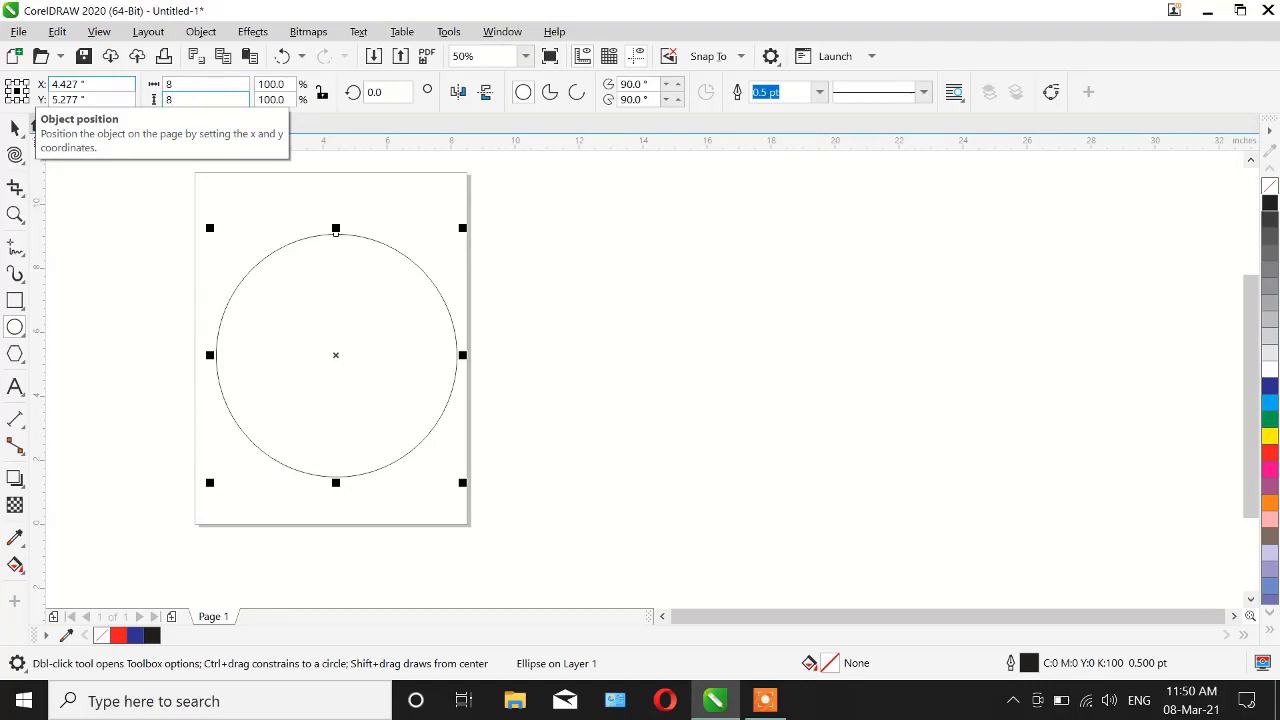
key("Return")
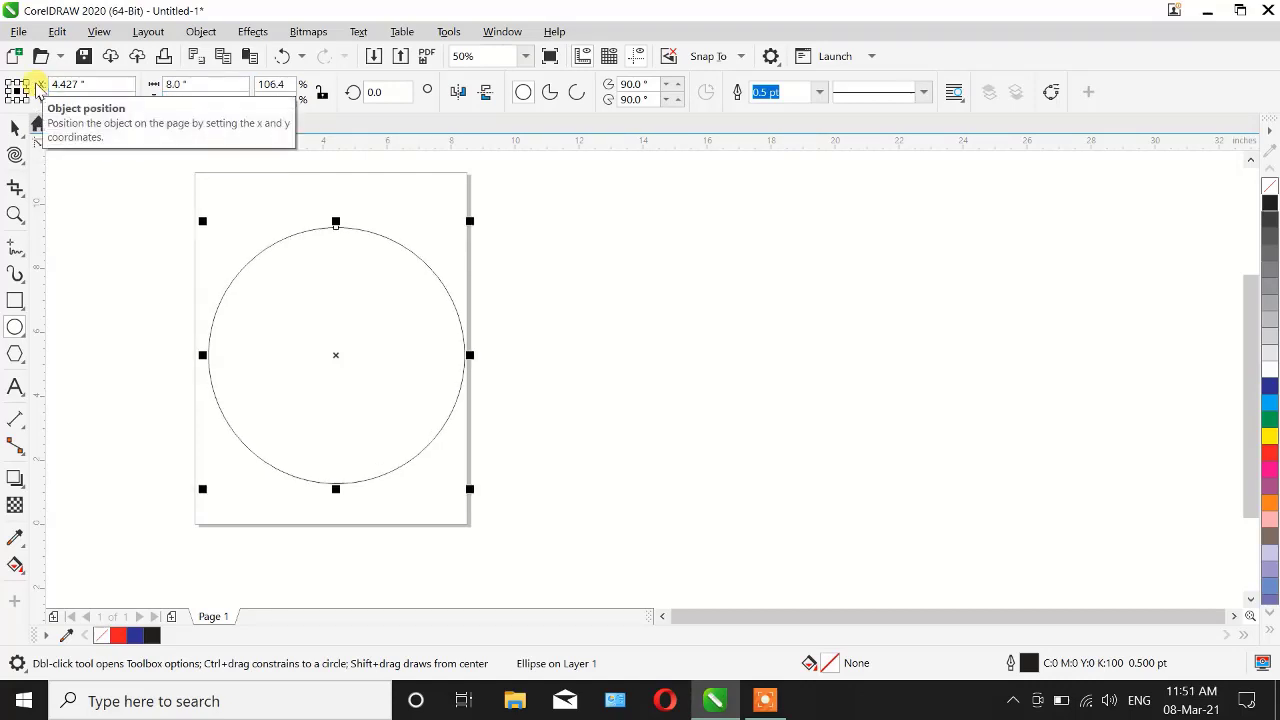
Step: Move the circle slightly left to roughly the middle of the page's width and convert it to a pie shape
left_click(14, 128)
mouse_move(326, 320)
left_mouse_down()
mouse_move(311, 334)
mouse_move(320, 321)
left_mouse_up()
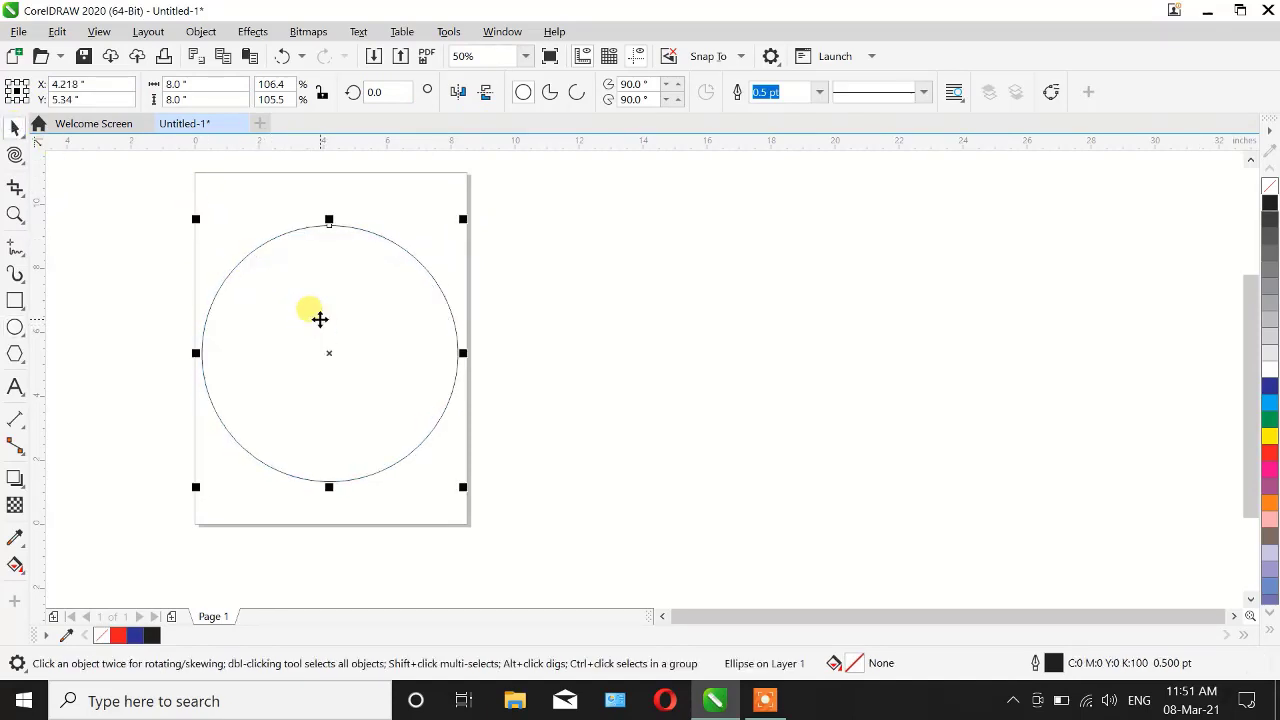
left_click(551, 96)
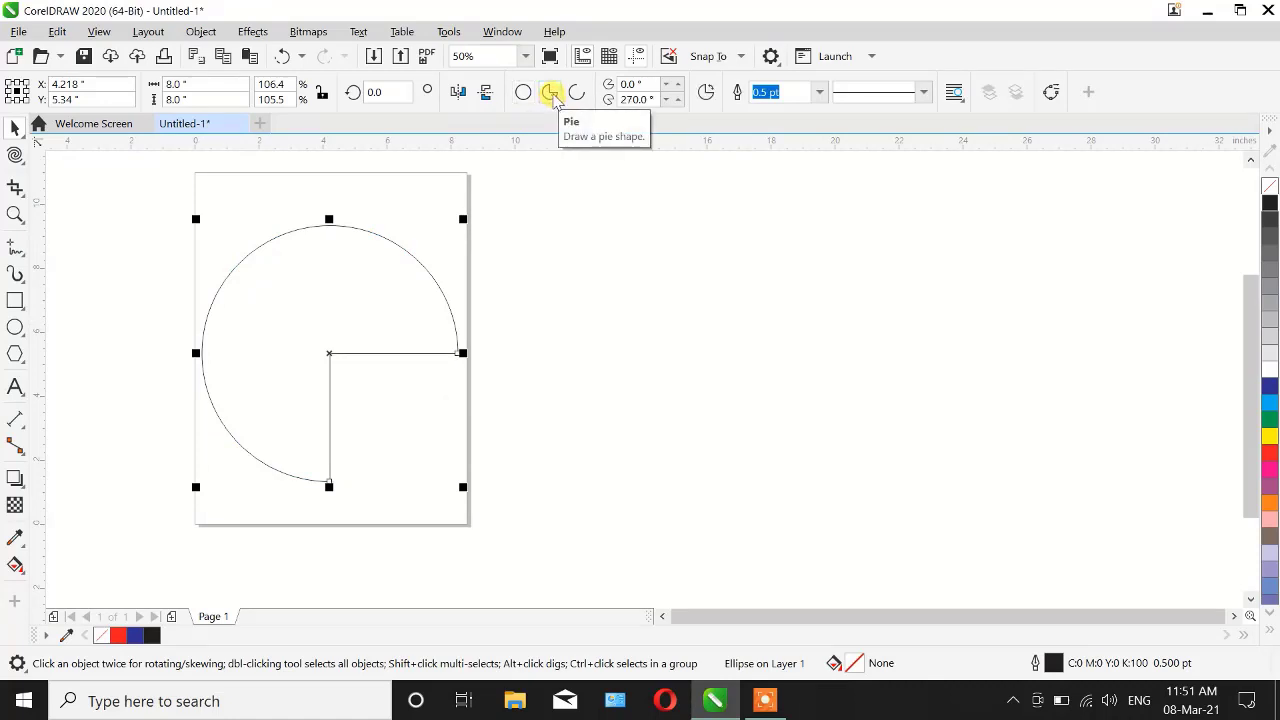
Step: Try an ending angle of 180 degrees on the pie shape and undo the change
double_click(655, 100)
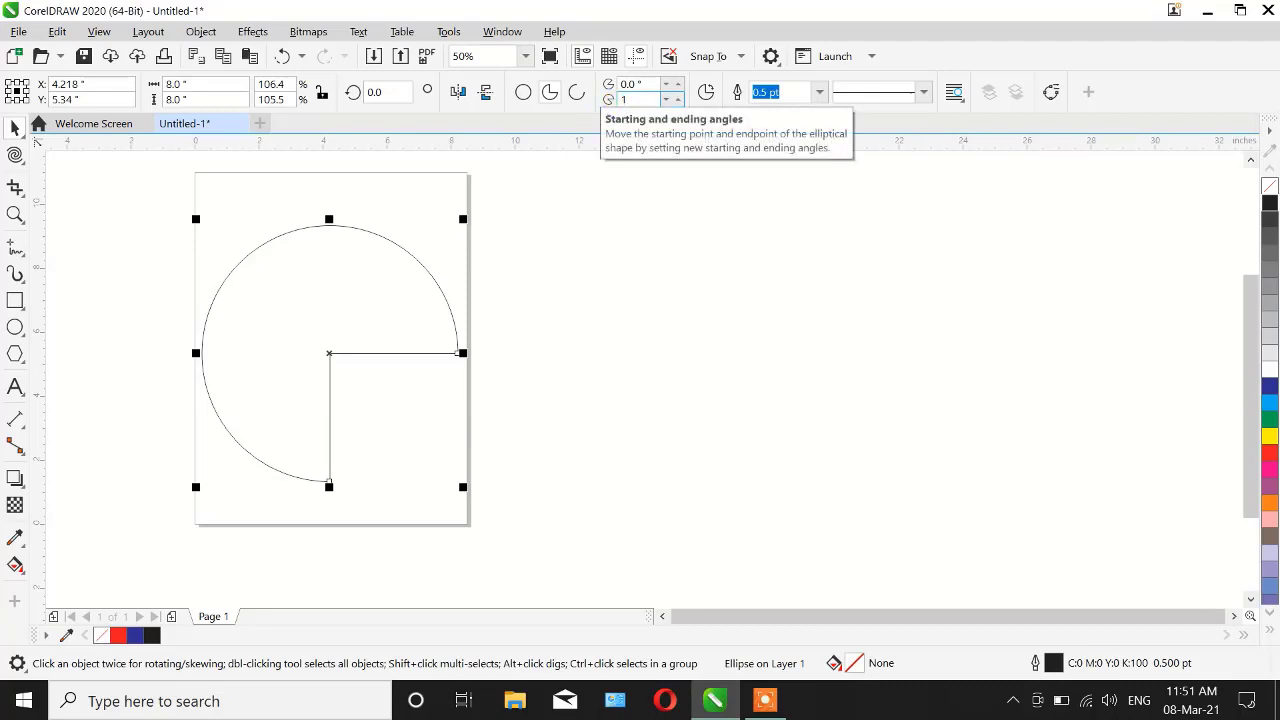
key("Return")
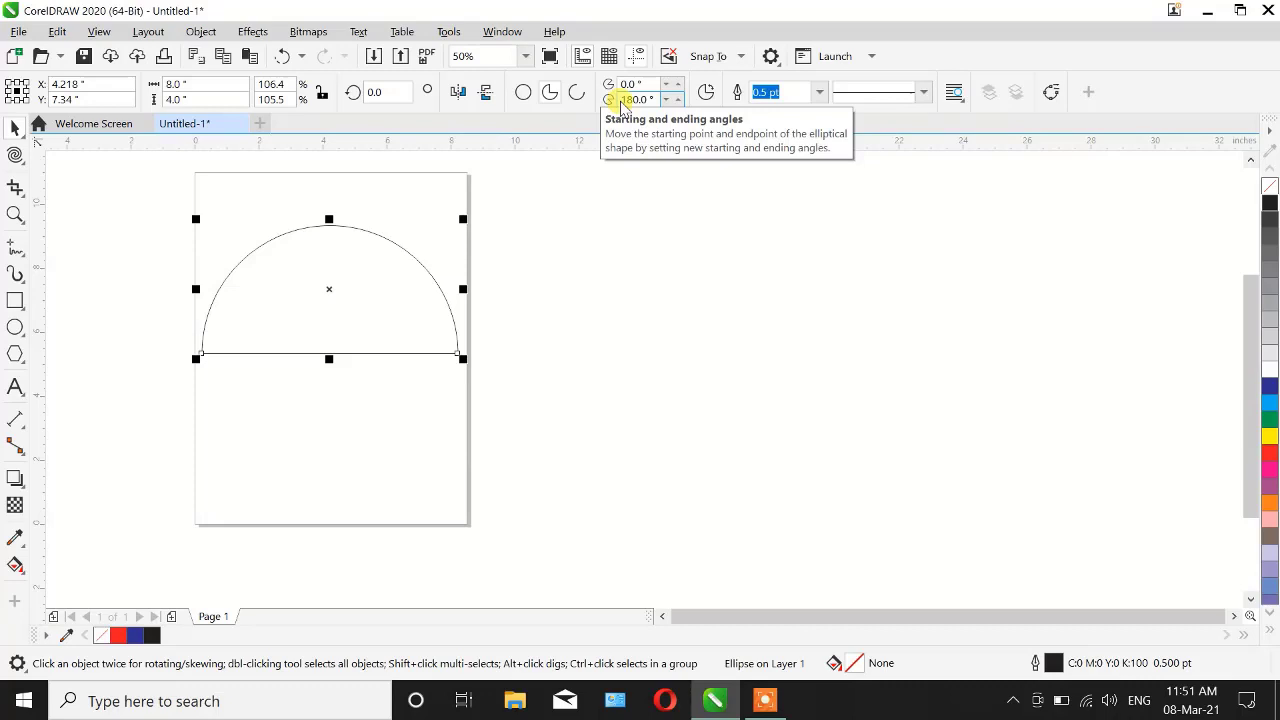
key("ctrl+z")
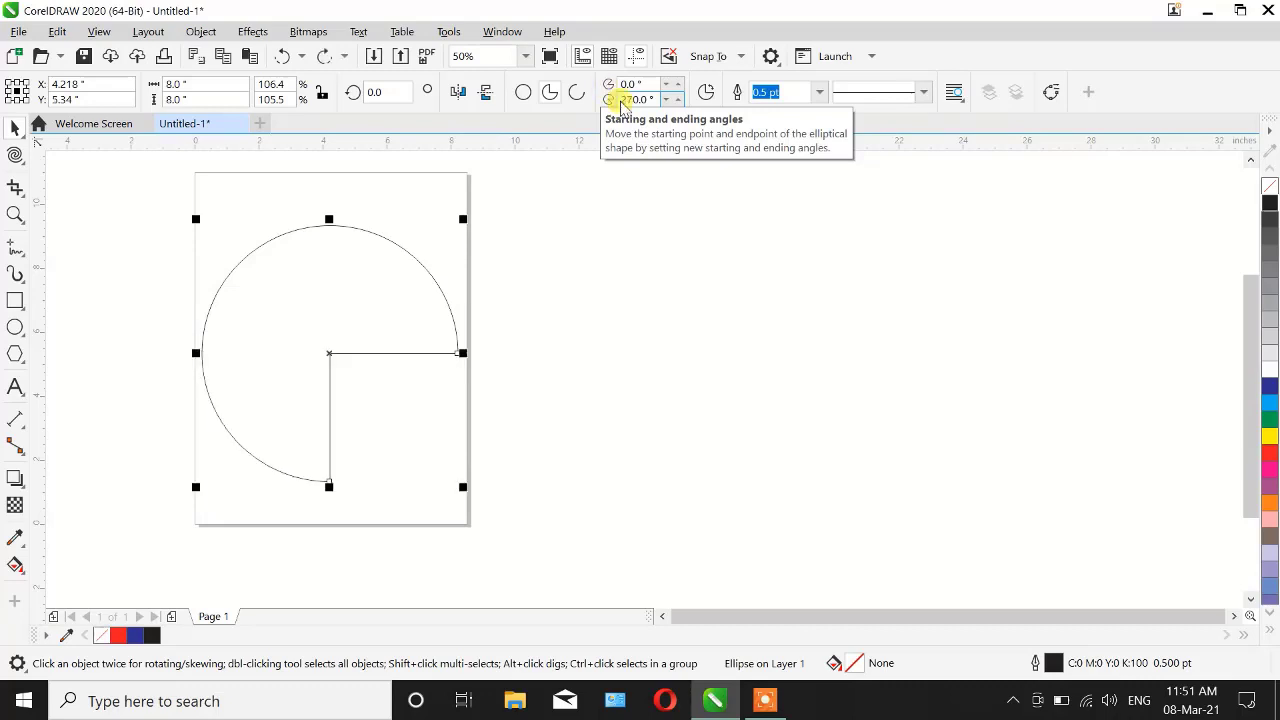
Step: Set the pie shape's starting angle to 180 degrees and its ending angle to 0 degrees
left_click(625, 84)
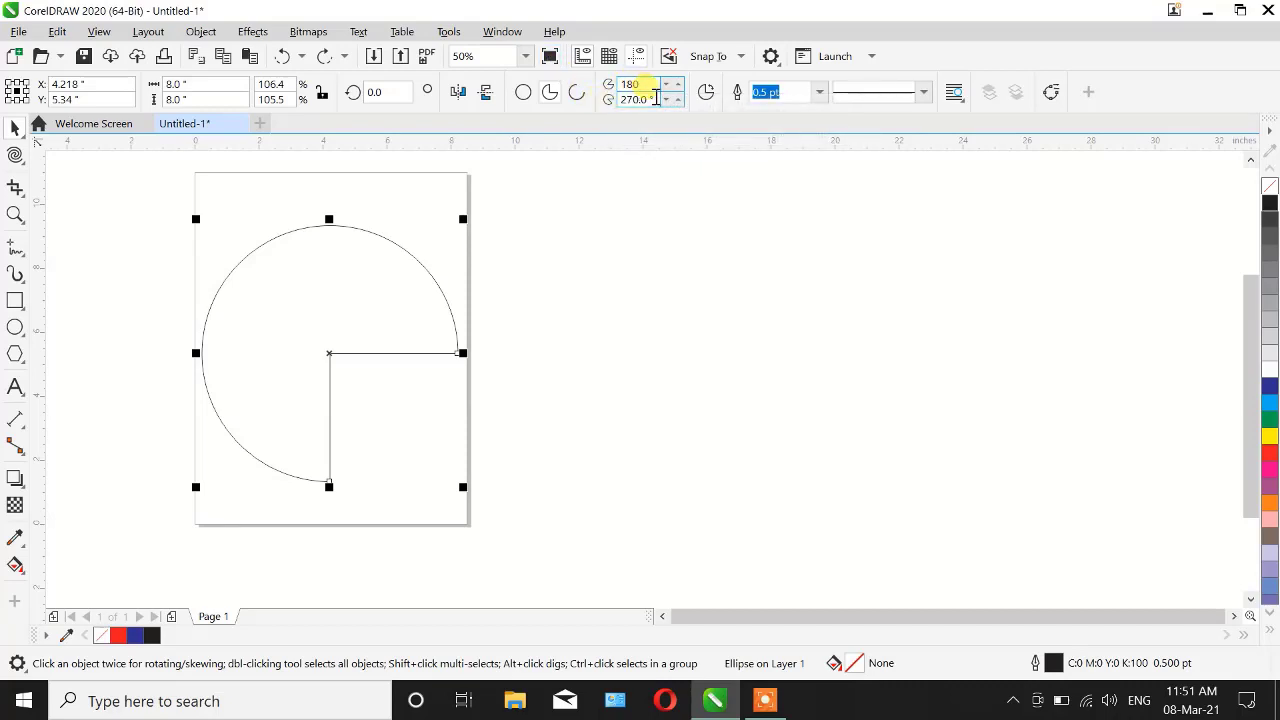
left_click(656, 98)
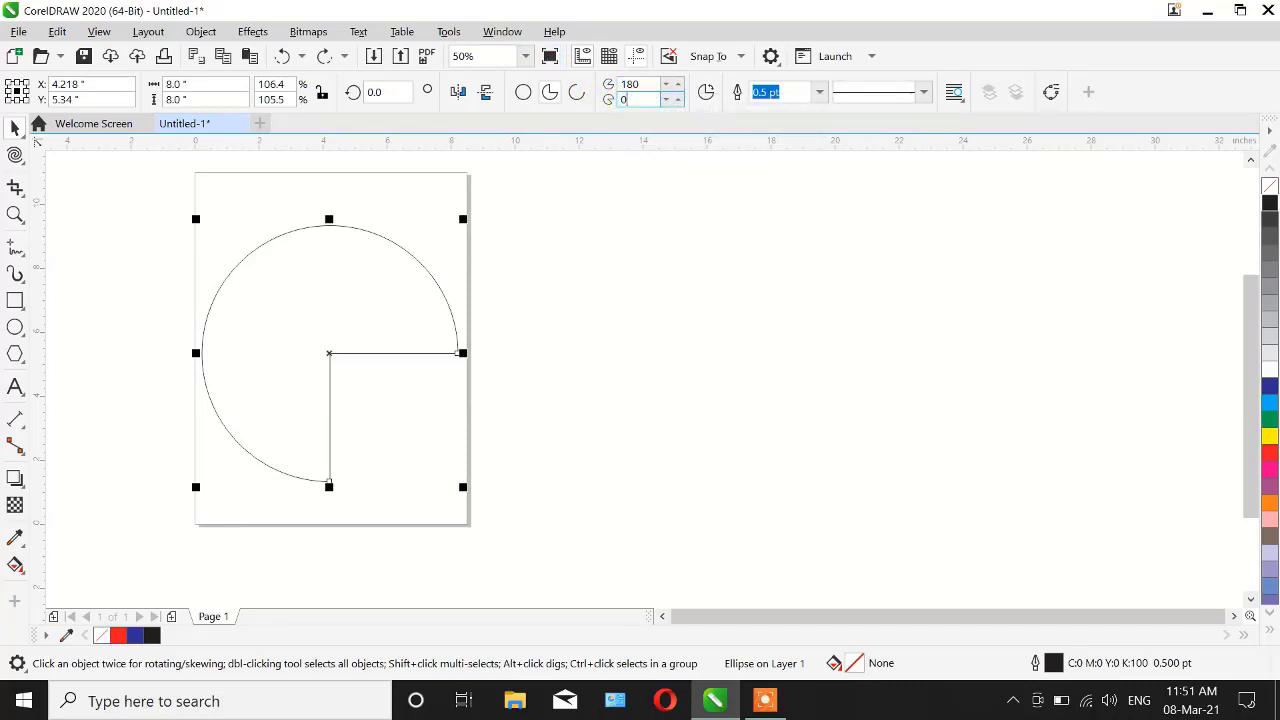
key("Return")
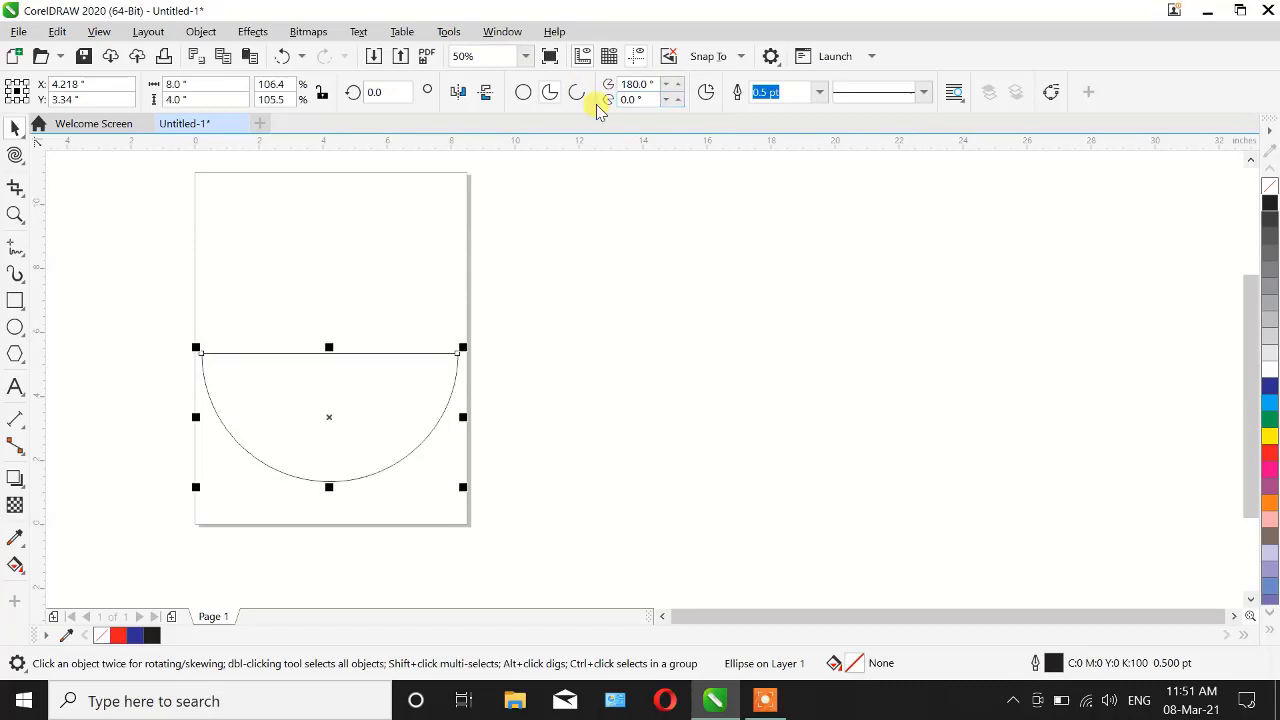
scroll(229, 406, "up", 2)
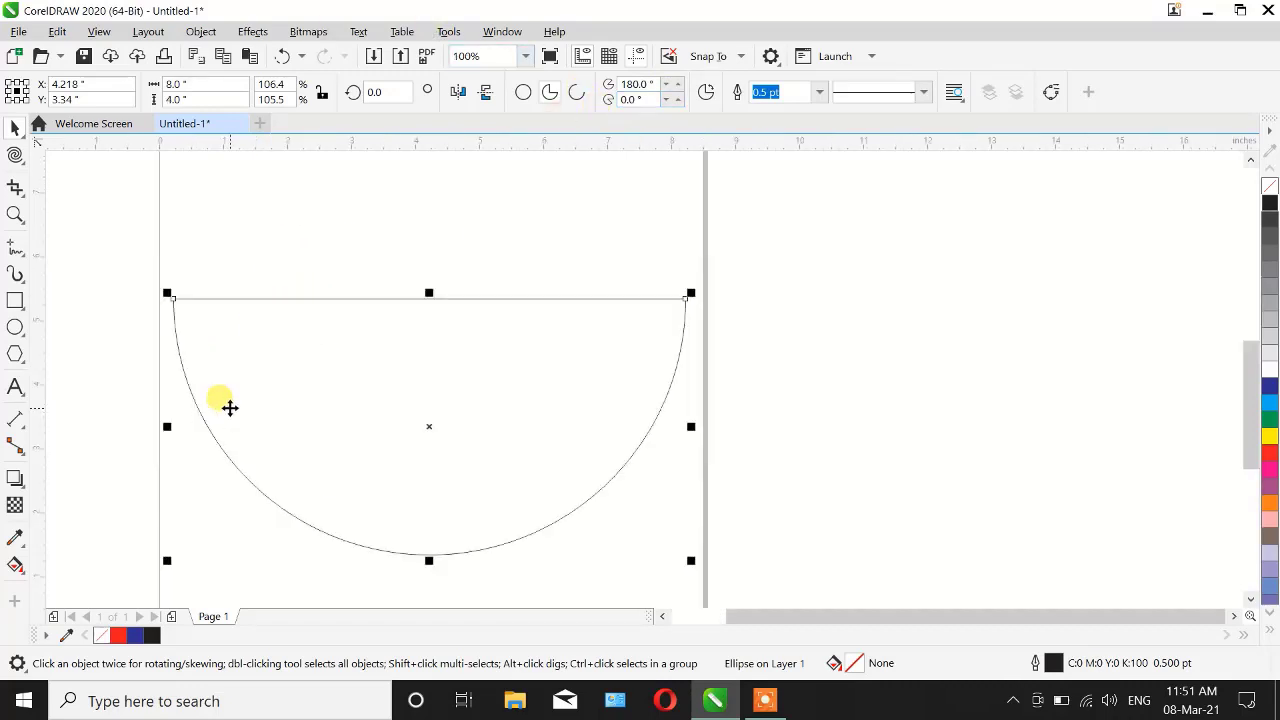
scroll(416, 300, "down", 2)
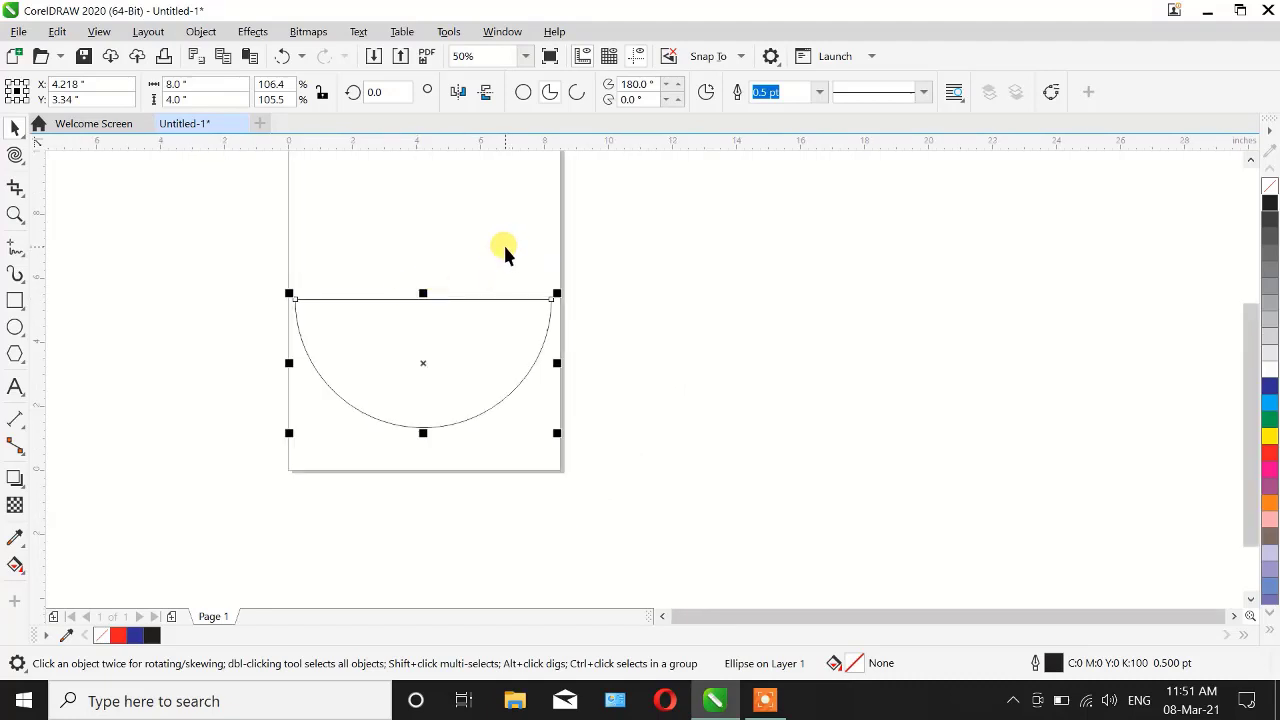
Step: Activate the Twirl tool and set its nib size to 8 inches
left_click(16, 162)
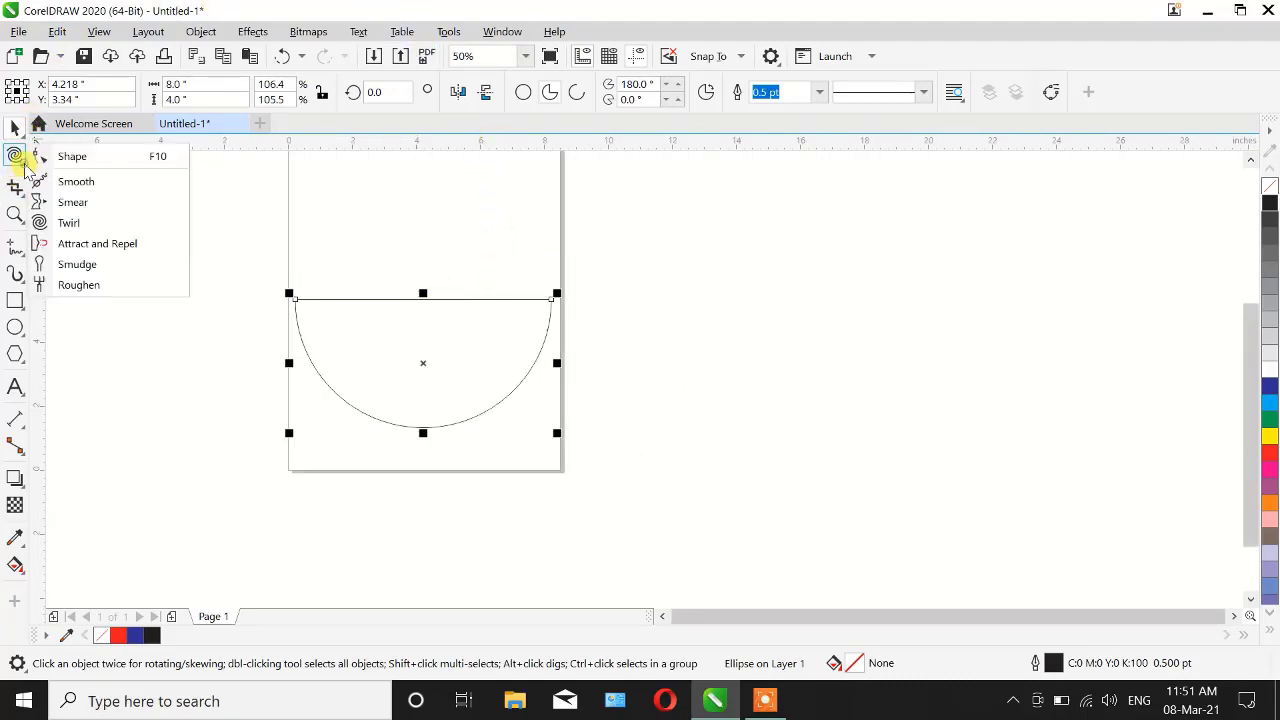
left_click(80, 224)
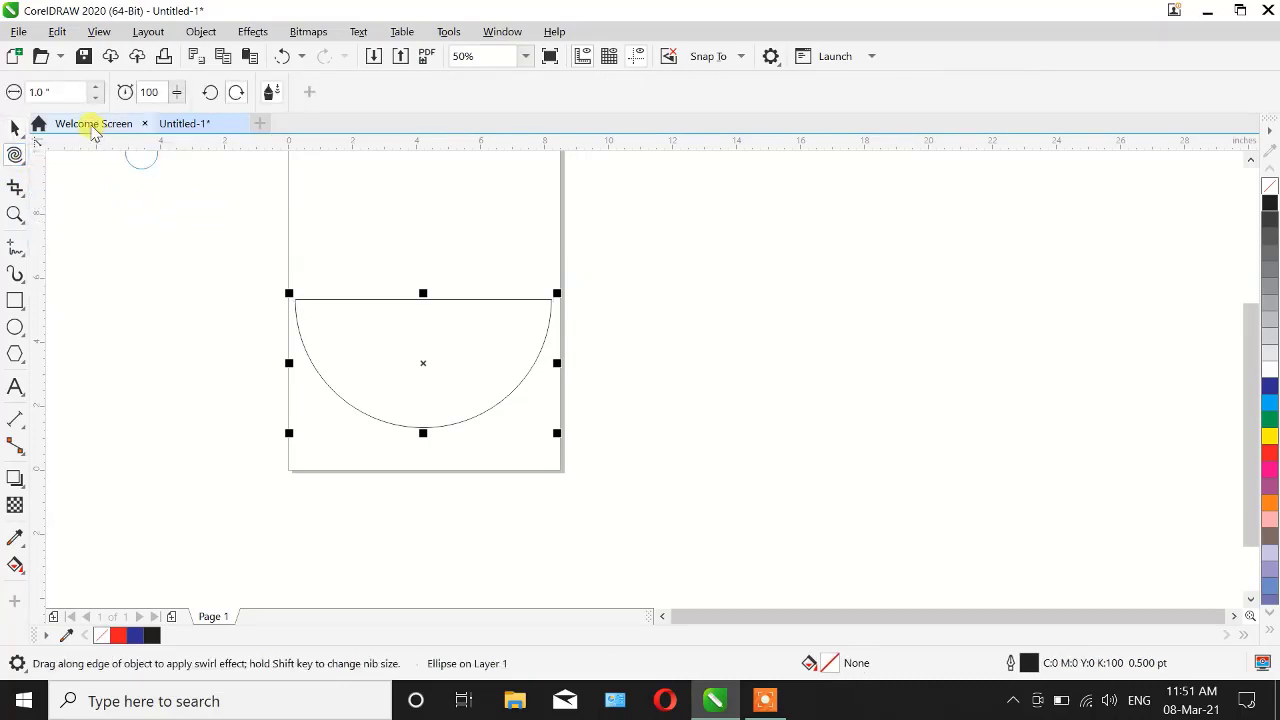
left_click_drag(61, 92, 12, 90)
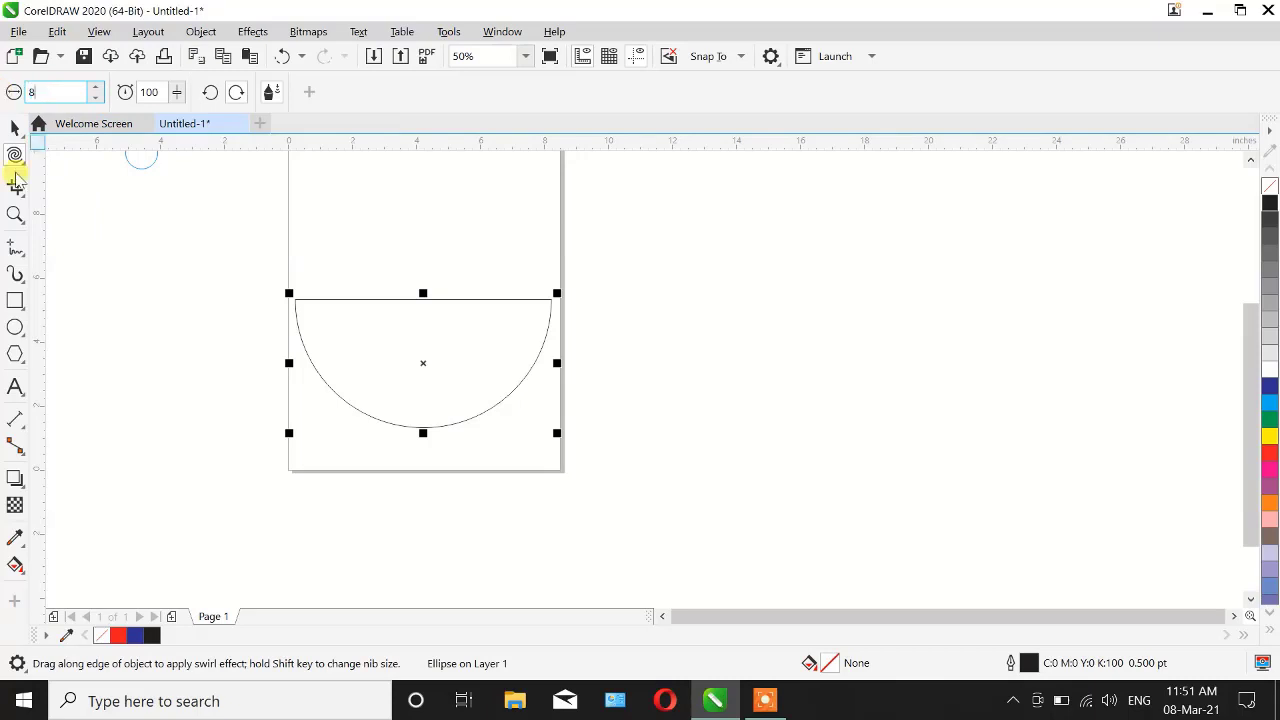
type("8")
key("Return")
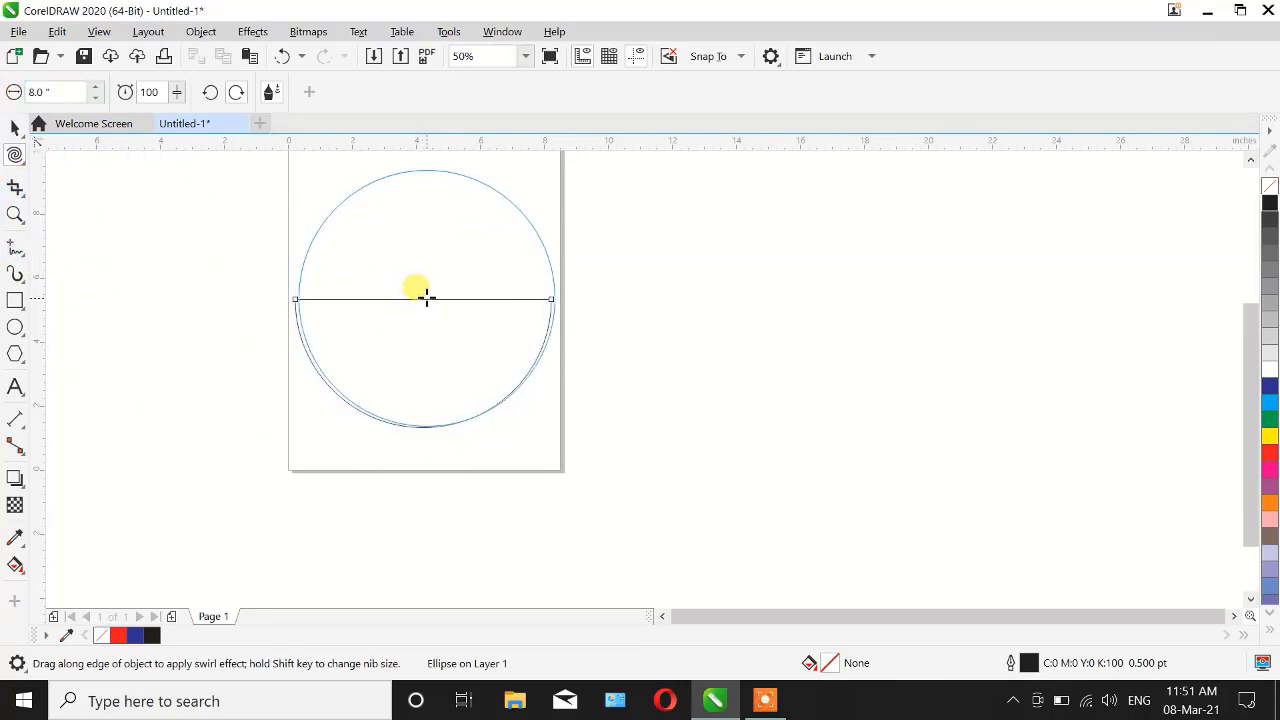
Step: Set the twirl rate to 10 and choose the counterclockwise direction
mouse_move(421, 293)
left_mouse_down()
mouse_move(146, 171)
mouse_move(181, 100)
left_mouse_up()
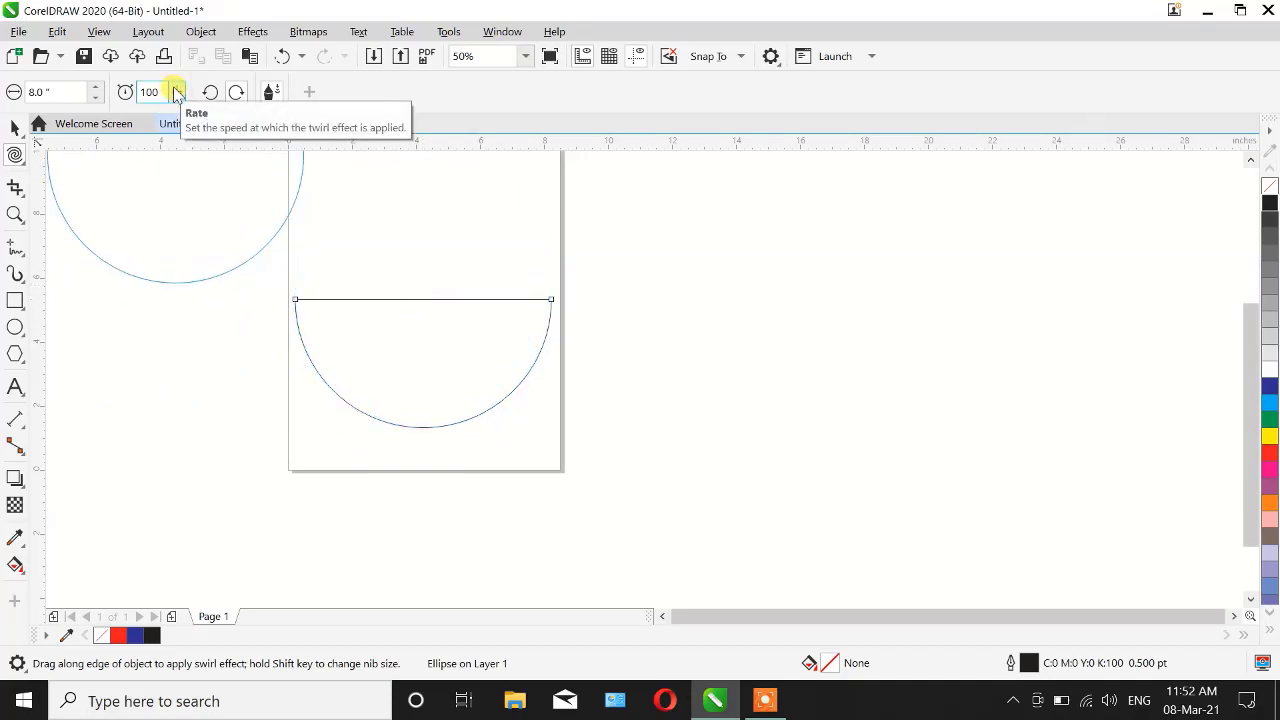
double_click(146, 92)
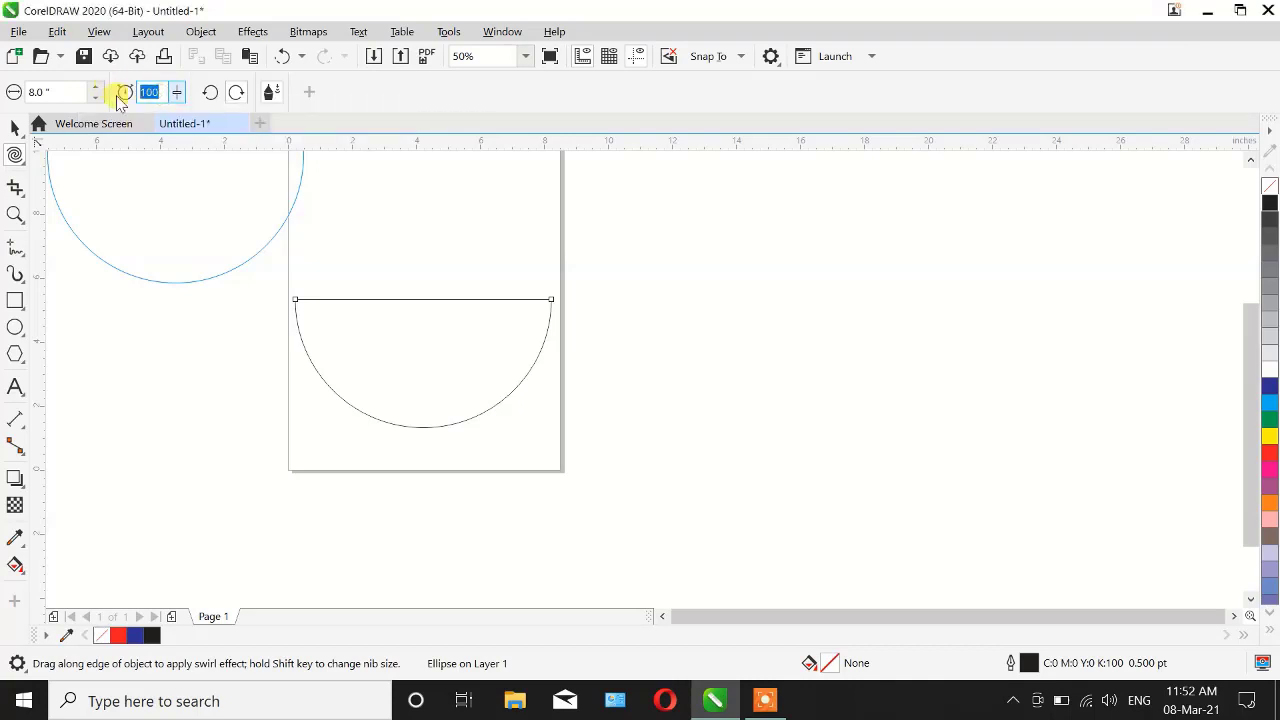
type("1")
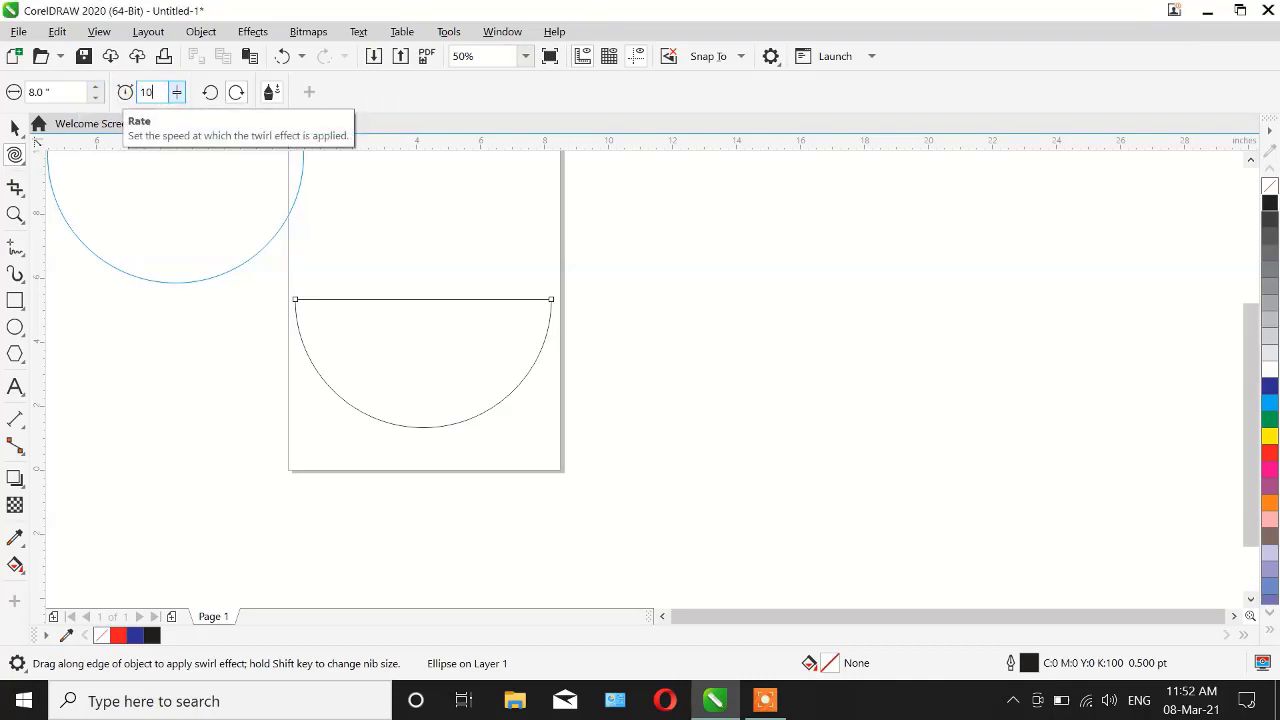
type("0")
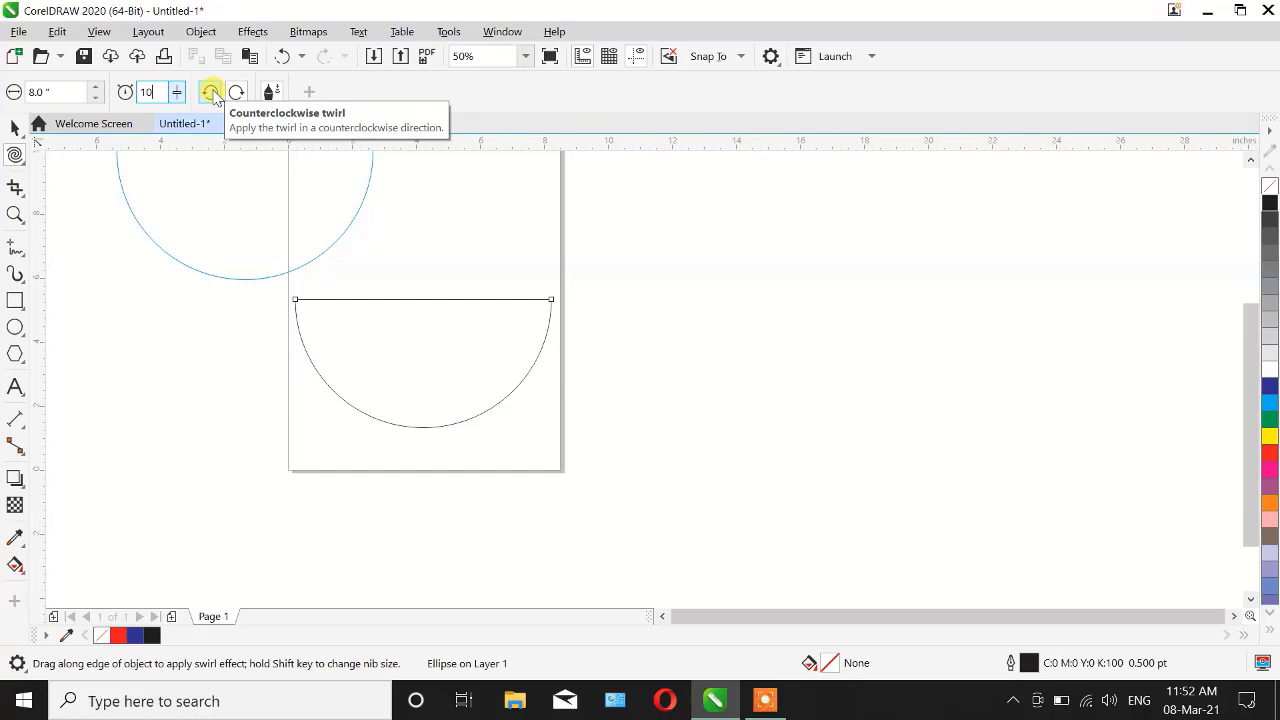
left_click(213, 95)
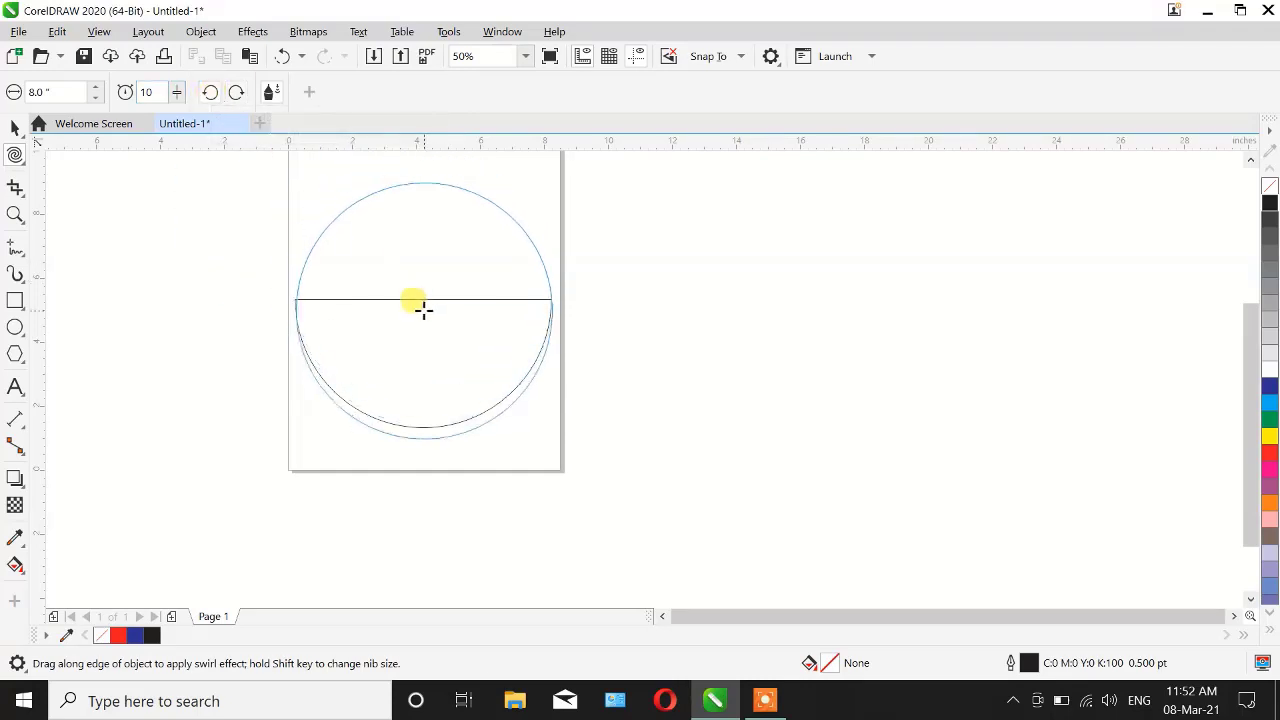
Step: Select the half circle and twirl its straight edge from the midpoint into a gentle S-shaped wave
left_click_drag(425, 300, 426, 297)
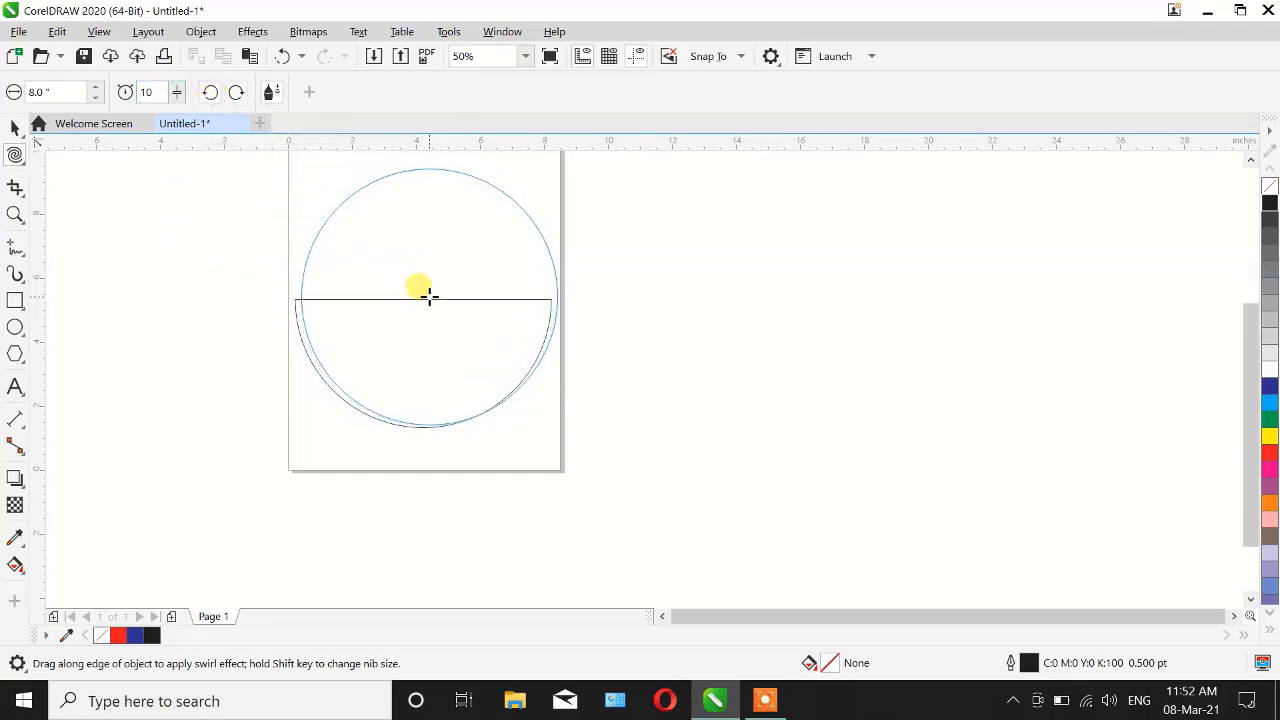
scroll(430, 296, "up", 1)
left_click_drag(416, 300, 417, 300)
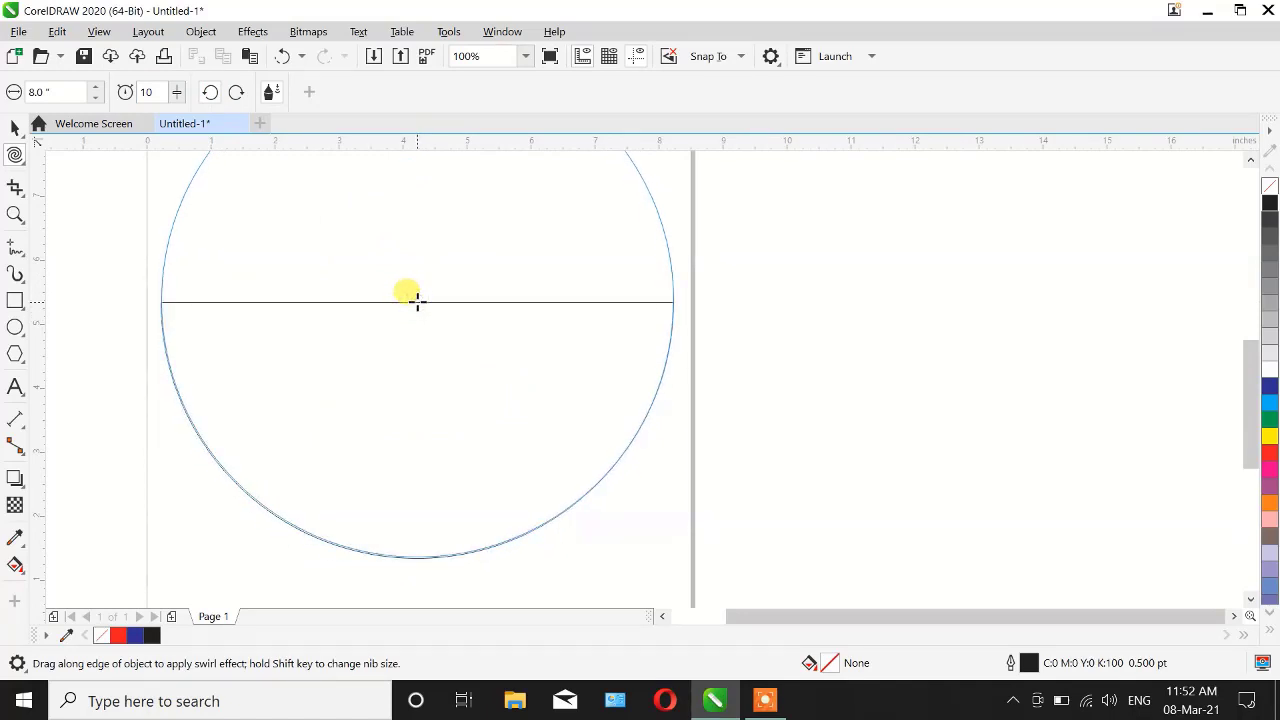
left_click(14, 126)
left_click(304, 297)
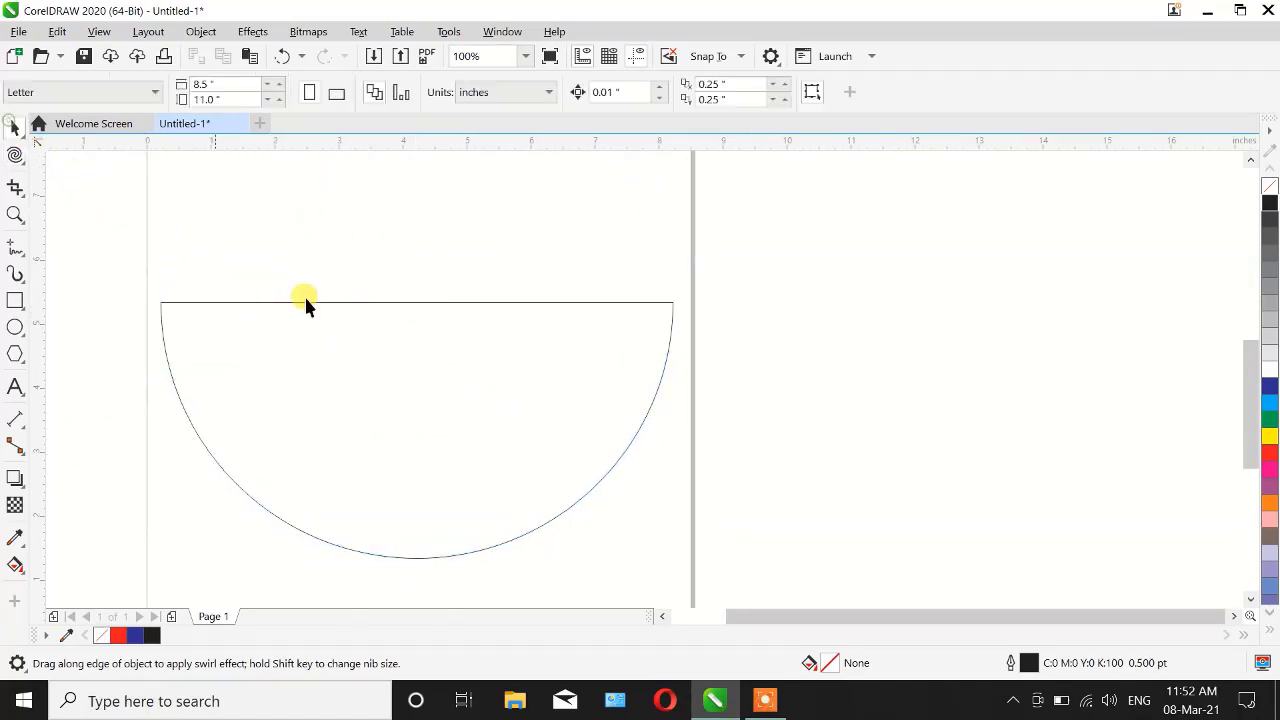
left_click(15, 154)
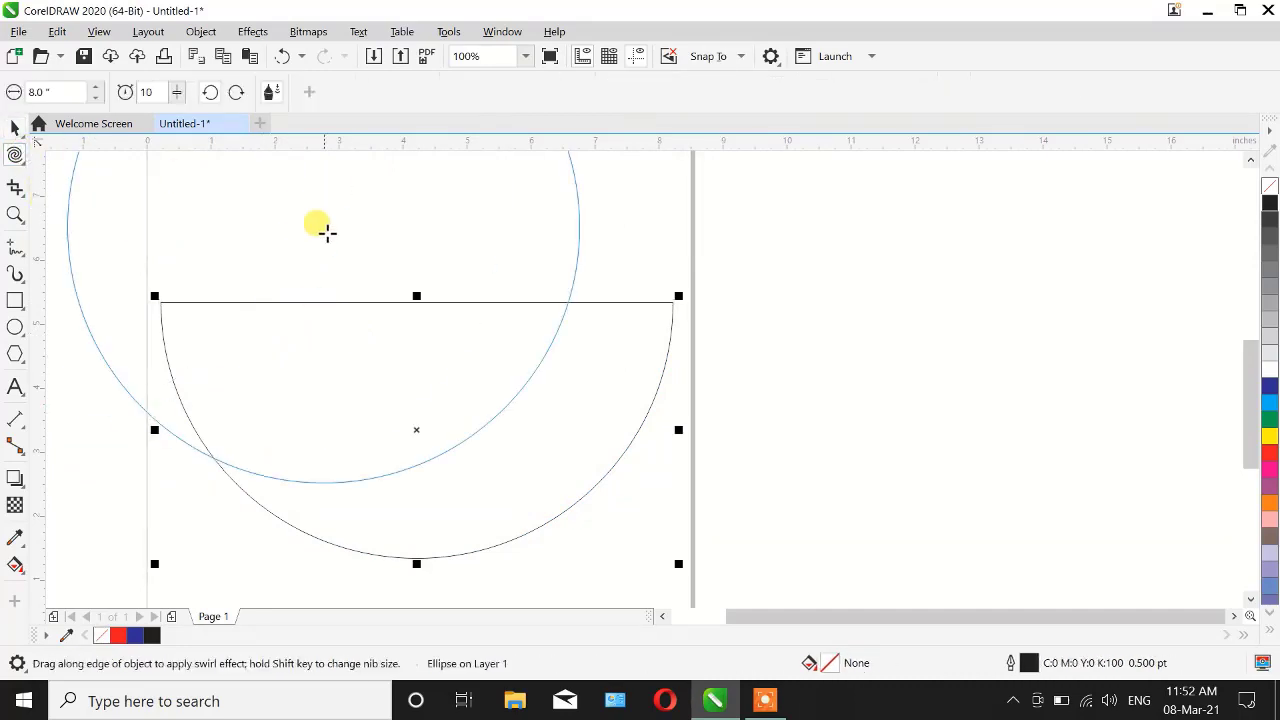
left_click_drag(409, 290, 417, 301)
scroll(800, 417, "down", 2)
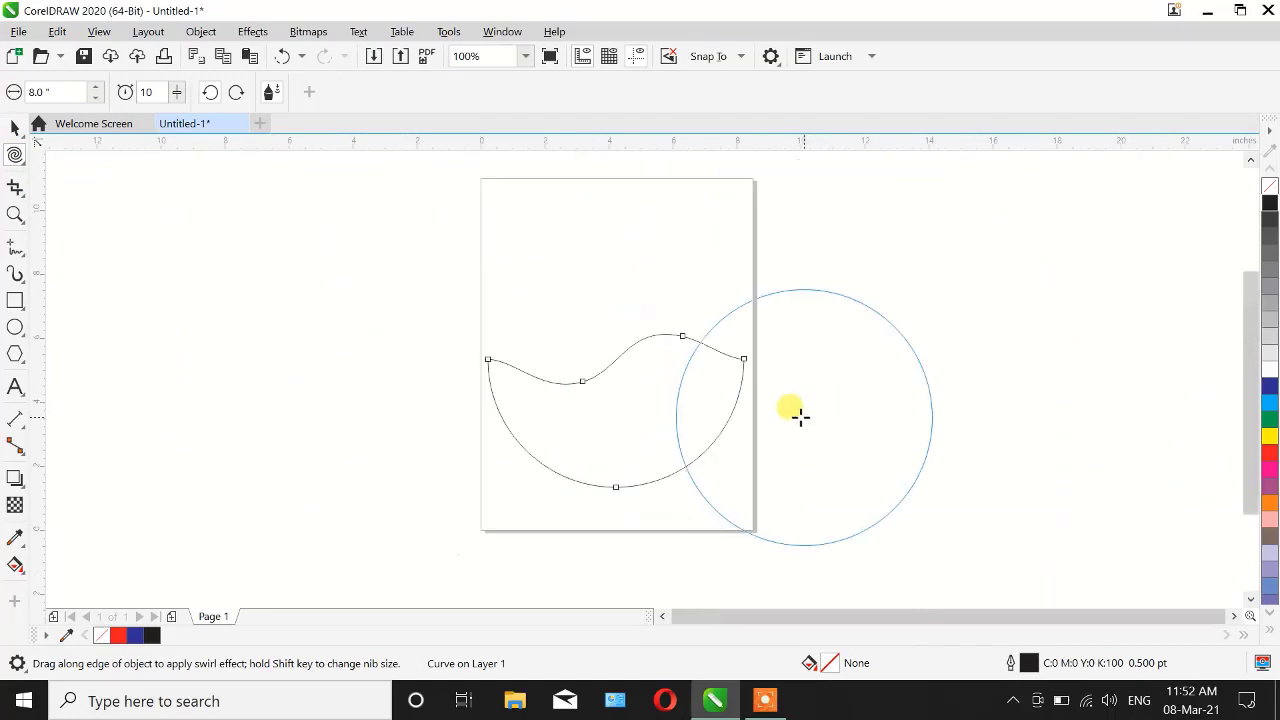
Step: Place a copy of the wavy half circle beyond the page's left edge and rotate the copy 180 degrees
left_click(15, 127)
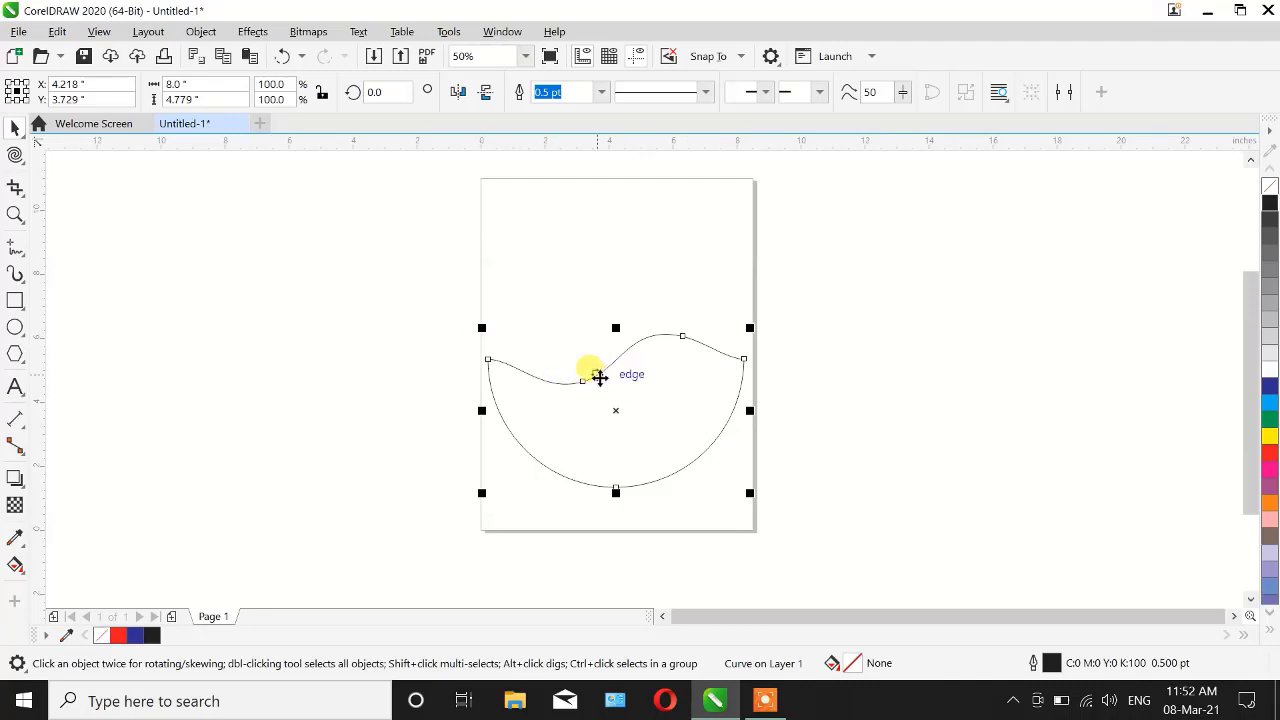
left_click_drag(617, 409, 271, 334)
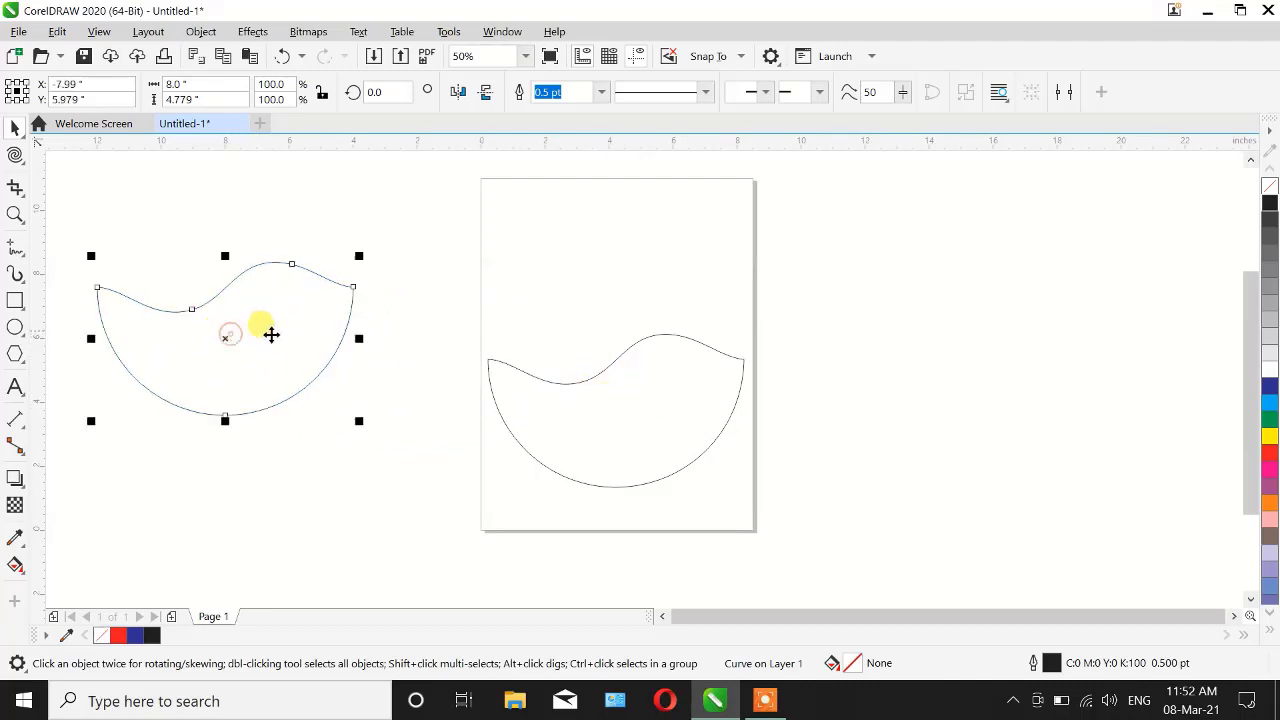
left_click_drag(405, 94, 222, 69)
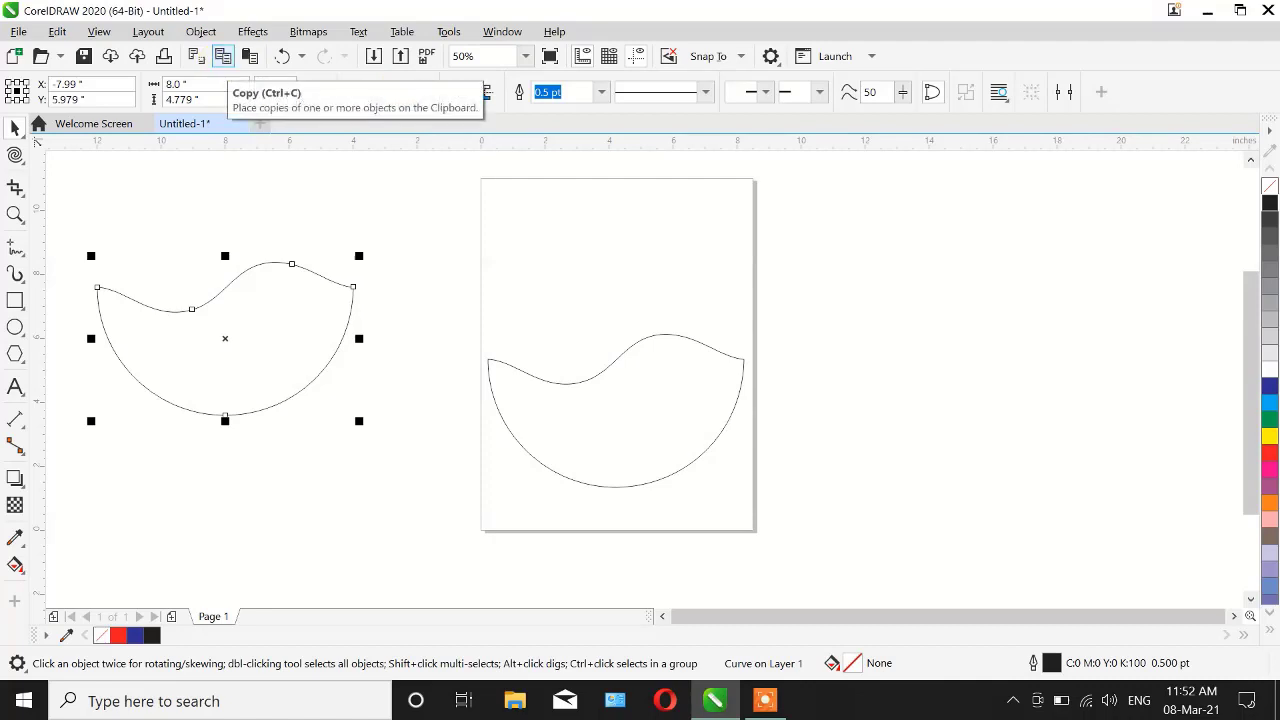
type("198")
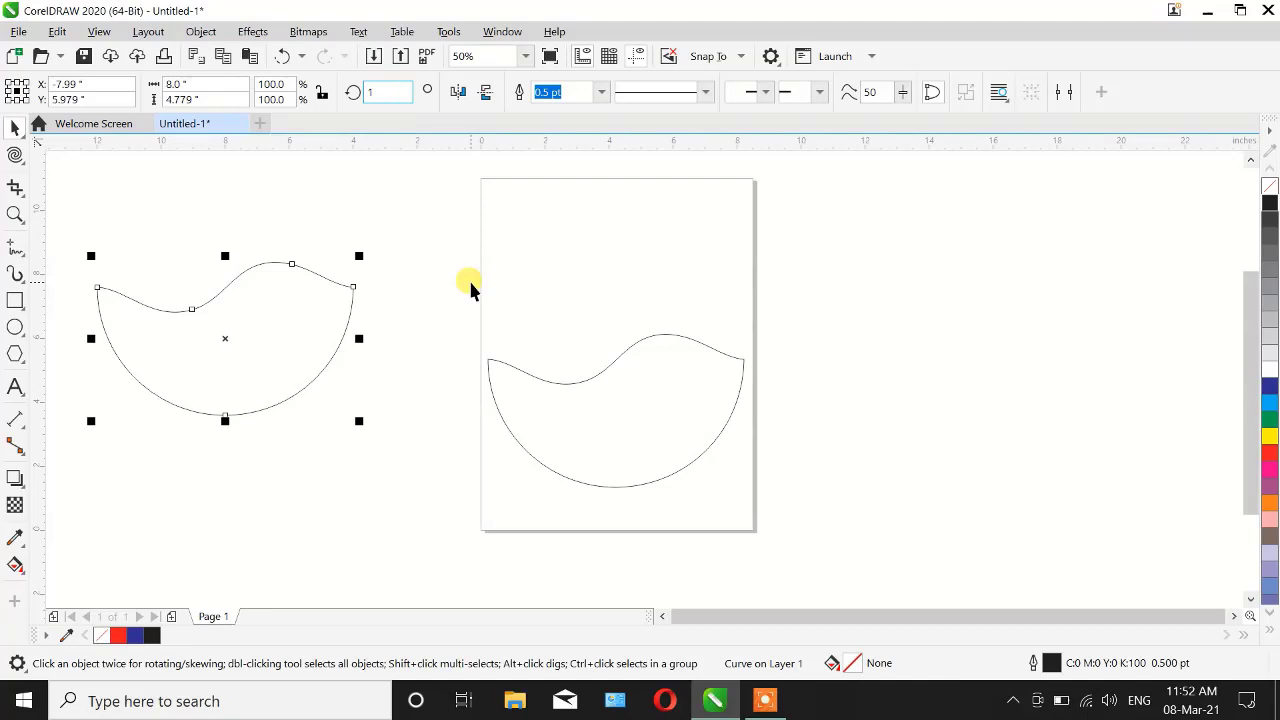
key("Return")
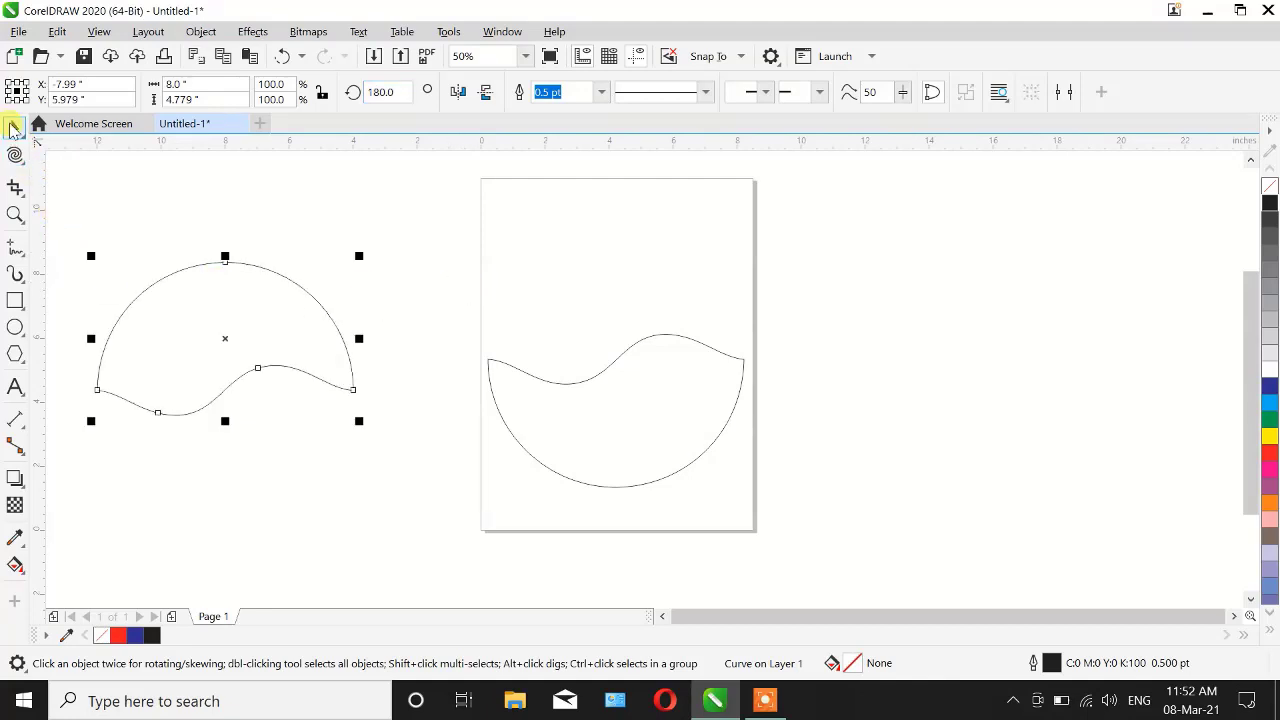
Step: Move the rotated copy above the original half, aligned horizontally with a narrow wavy gap between them
left_click(118, 212)
left_click(209, 320)
left_click_drag(249, 323, 642, 281)
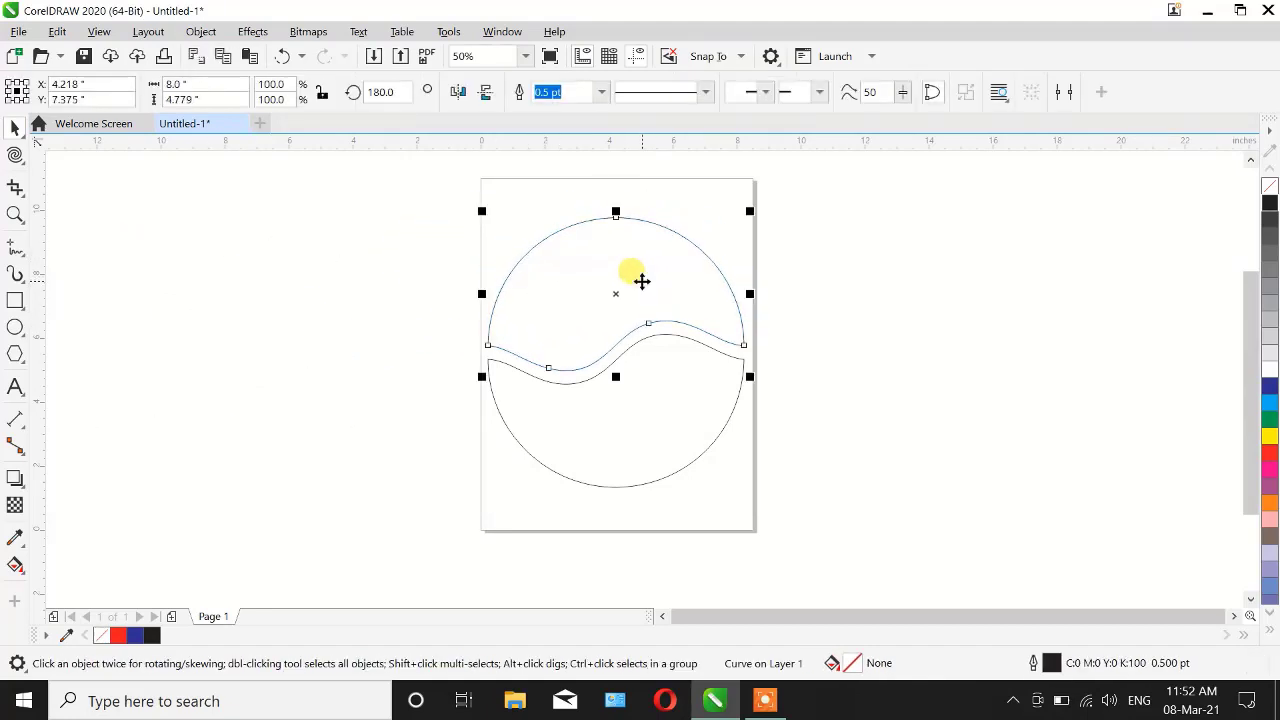
Step: Fill the lower half with red and the upper half with blue
left_click(1269, 452)
left_click(733, 298)
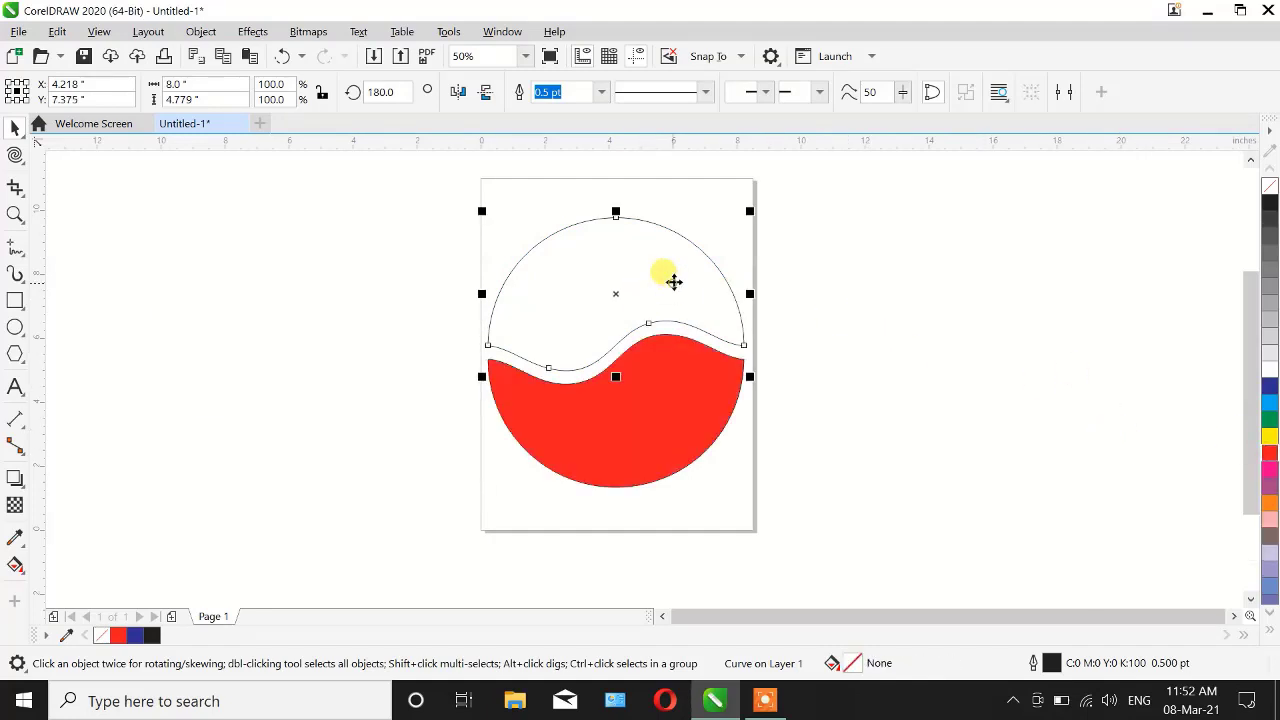
left_click(1269, 386)
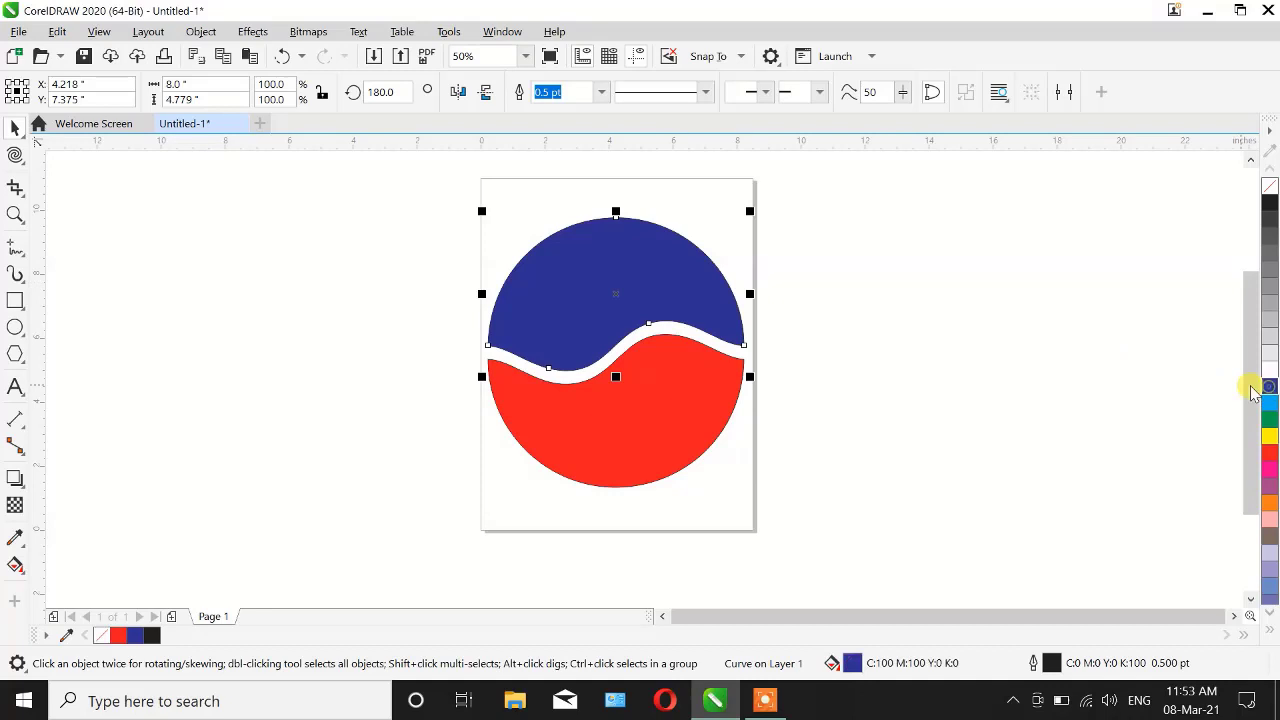
Step: Group the blue and red halves and move the group off the page to its left
left_click(392, 319)
left_click_drag(386, 207, 890, 488)
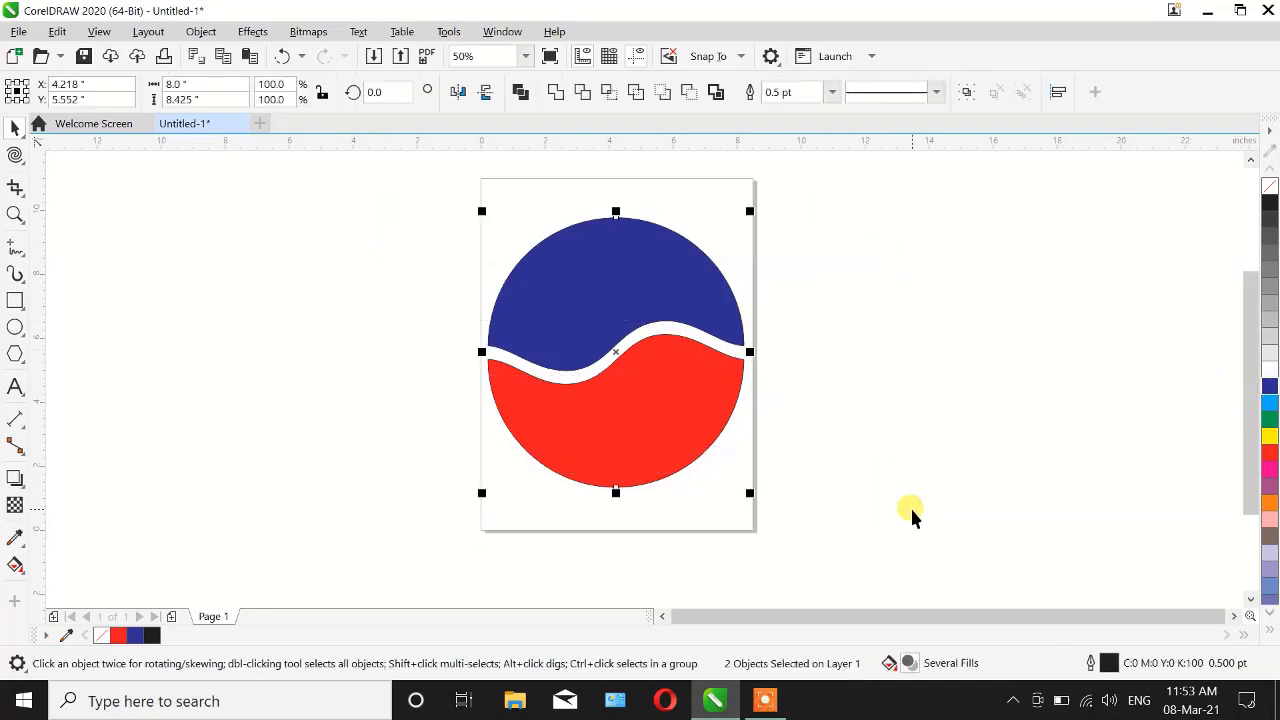
key("ctrl+g")
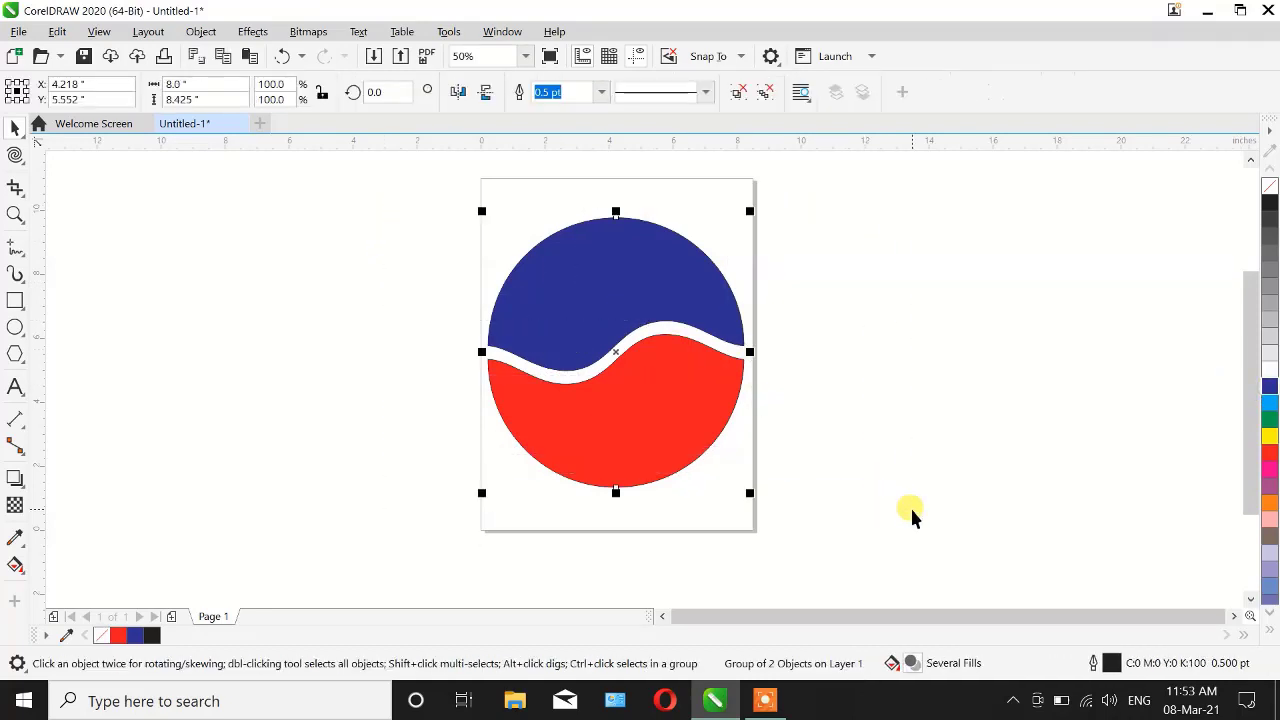
left_click_drag(583, 286, 221, 258)
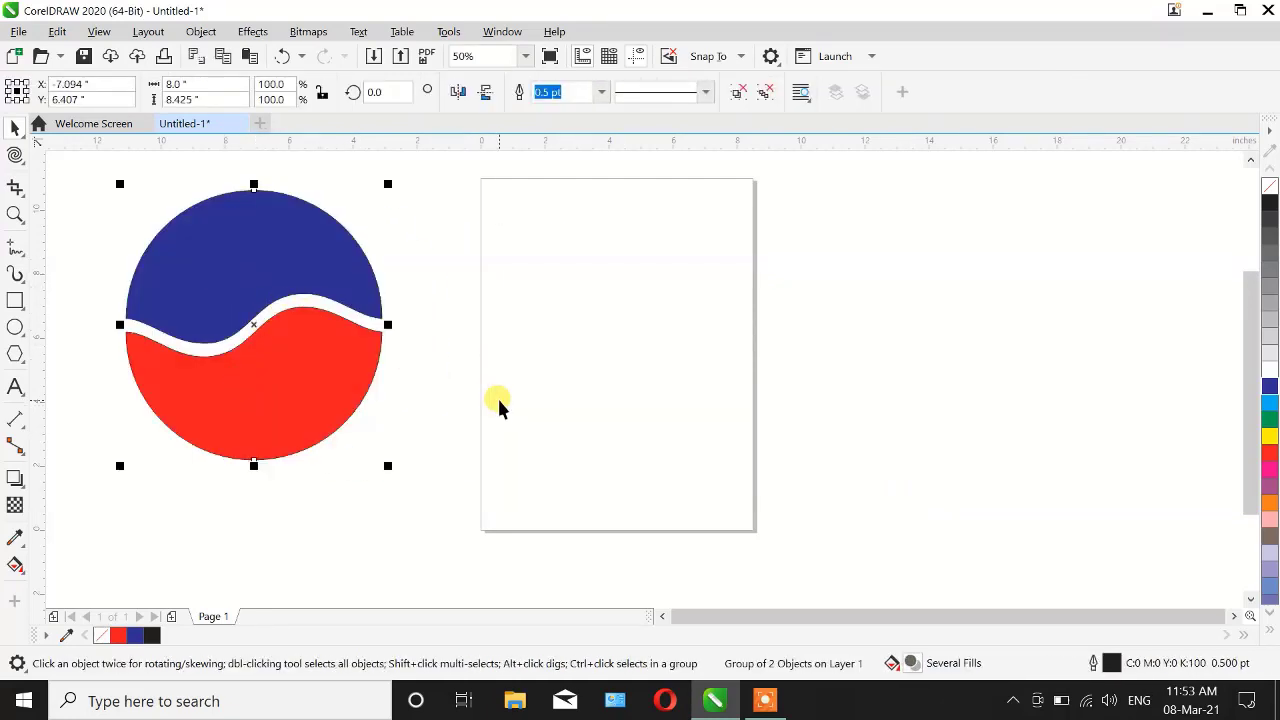
Step: Delete the grouped blue and red emblem, then undo the deletion
key("Delete")
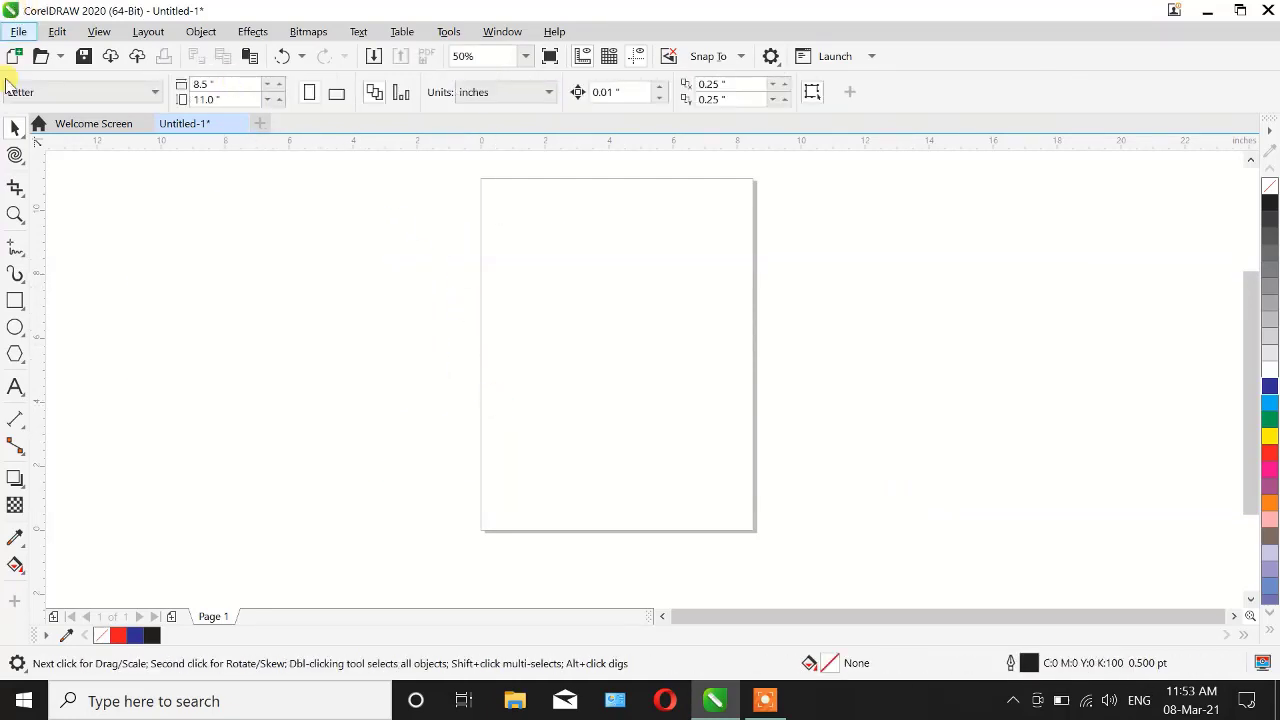
left_click(15, 157)
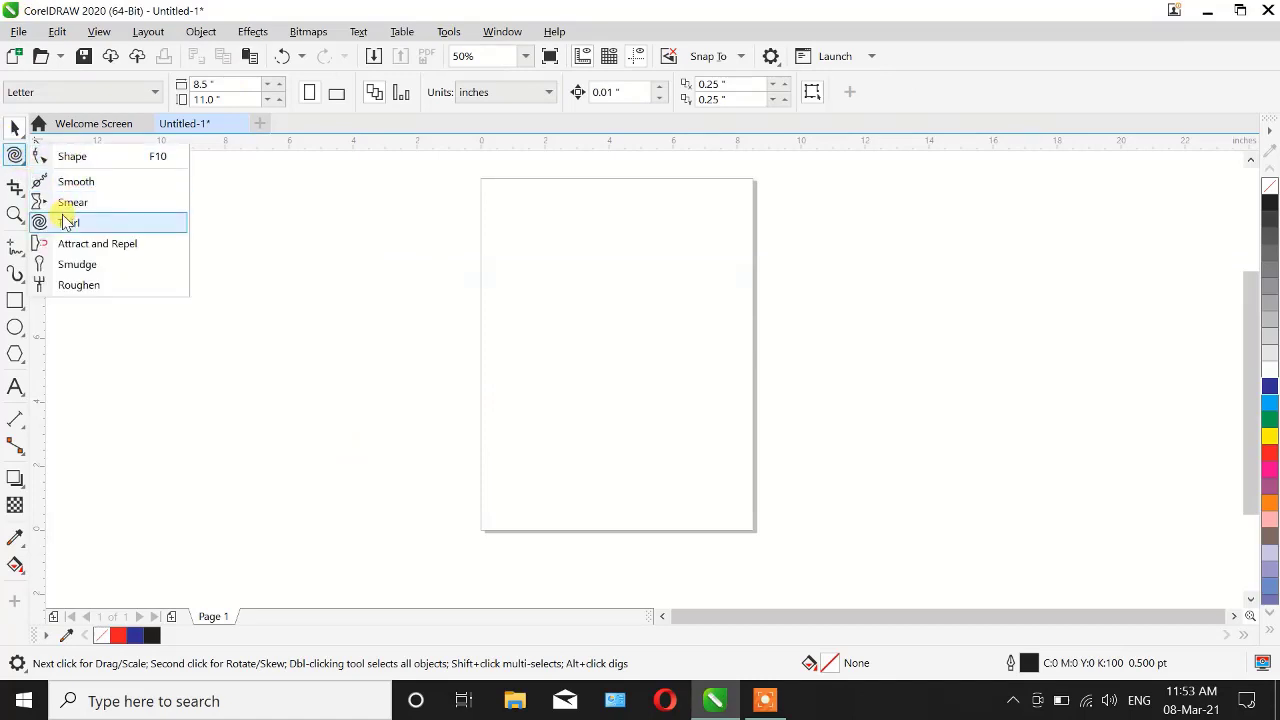
left_click(324, 372)
key("ctrl+z")
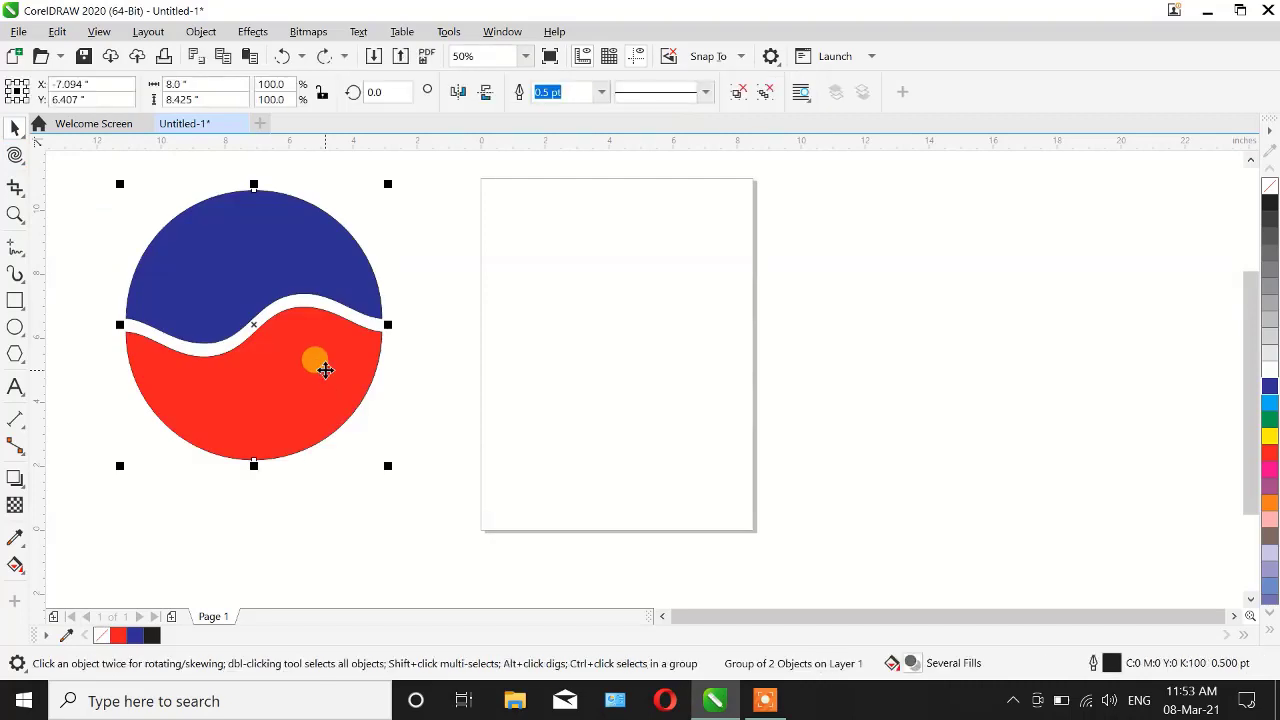
Step: Draw a rectangle about 6.15 by 5.42 inches in the upper part of the empty page
left_click(120, 229)
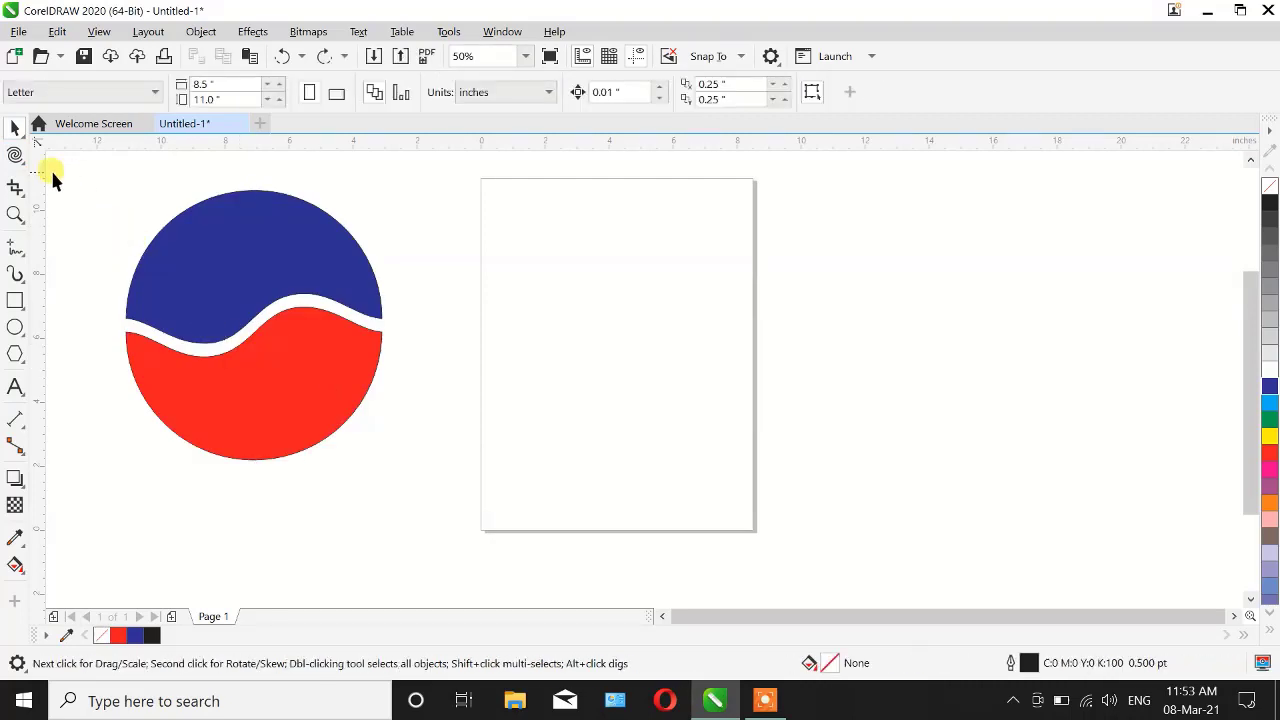
left_click(22, 166)
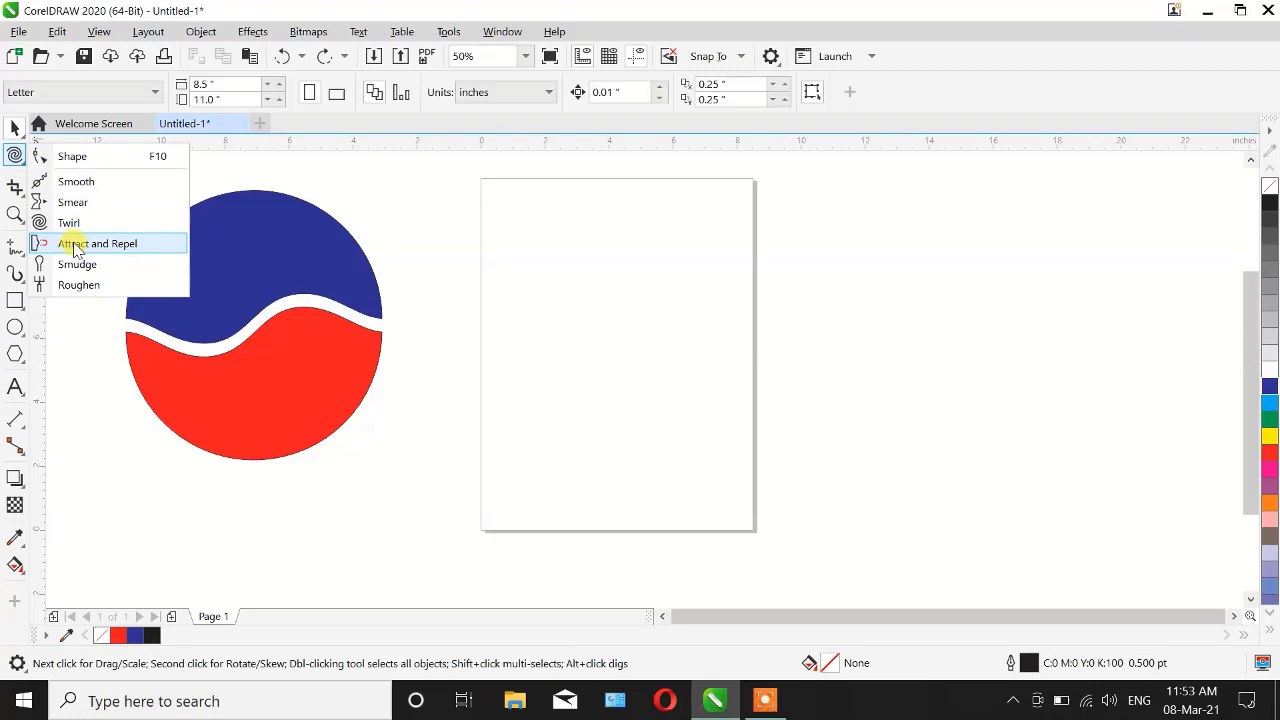
left_click(12, 302)
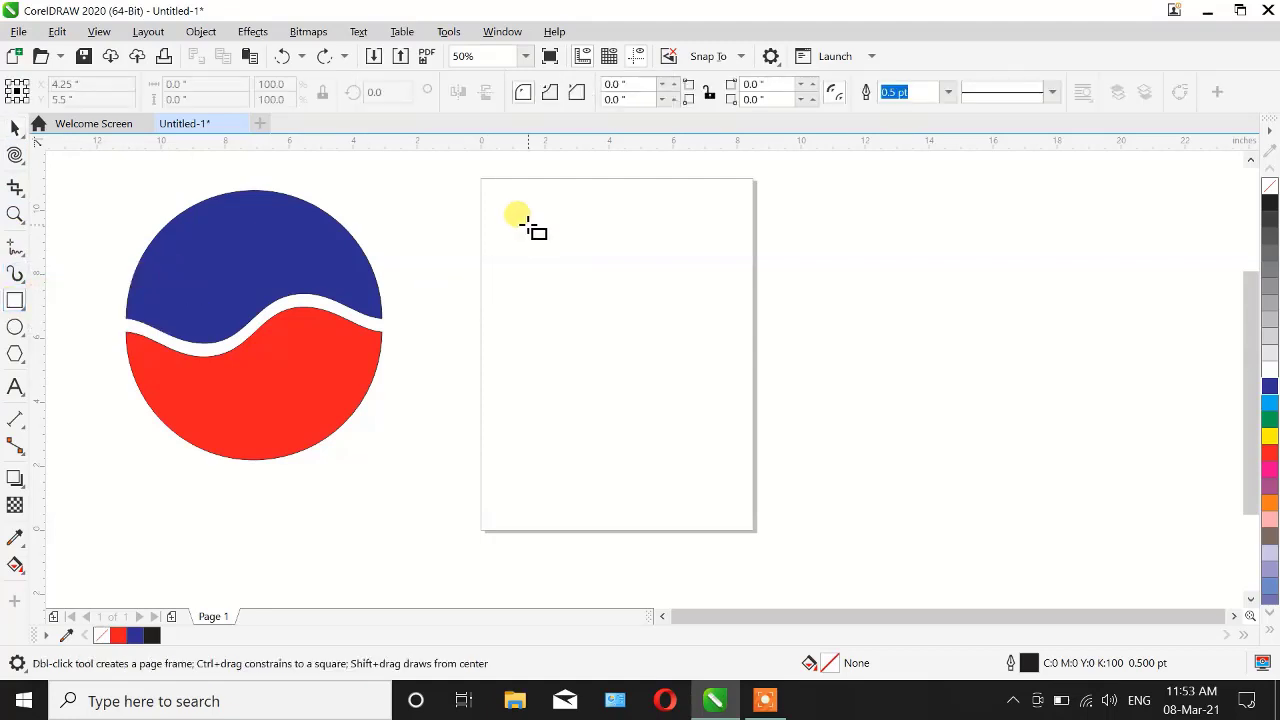
left_click_drag(528, 226, 725, 398)
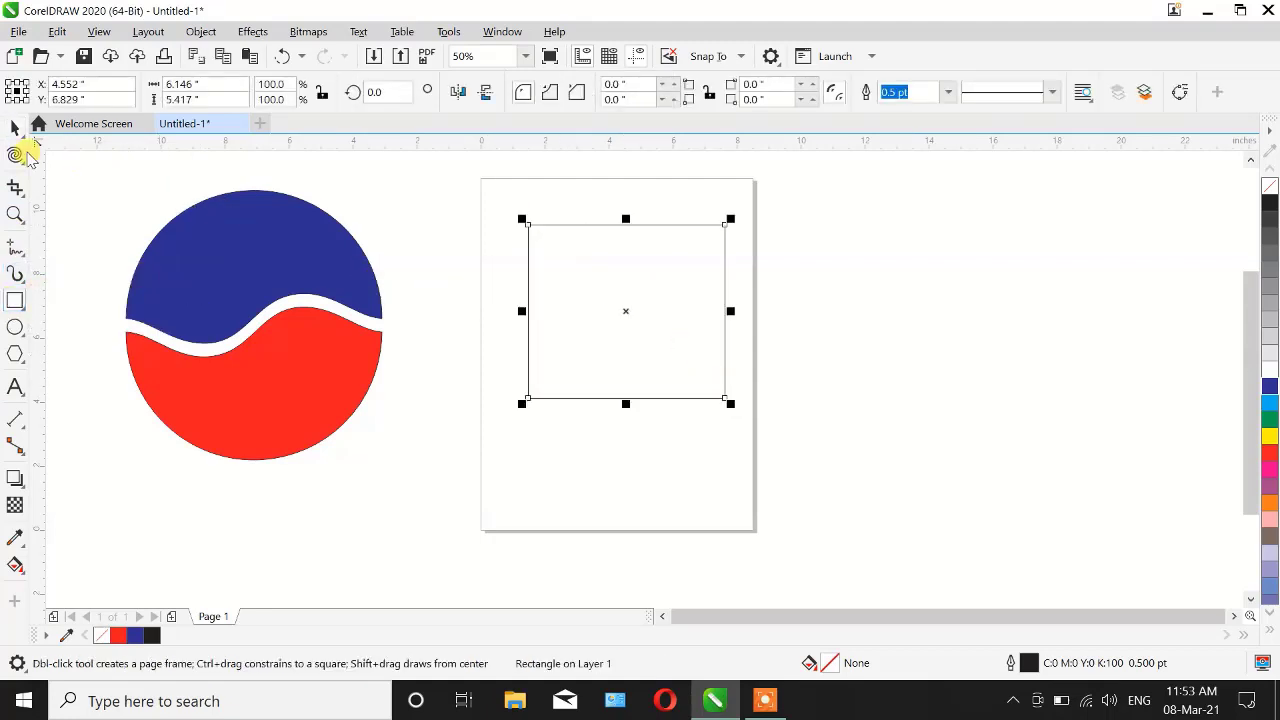
Step: Attract the new rectangle's left and bottom edges outward into pointed spikes, using a 1-inch nib
mouse_move(20, 160)
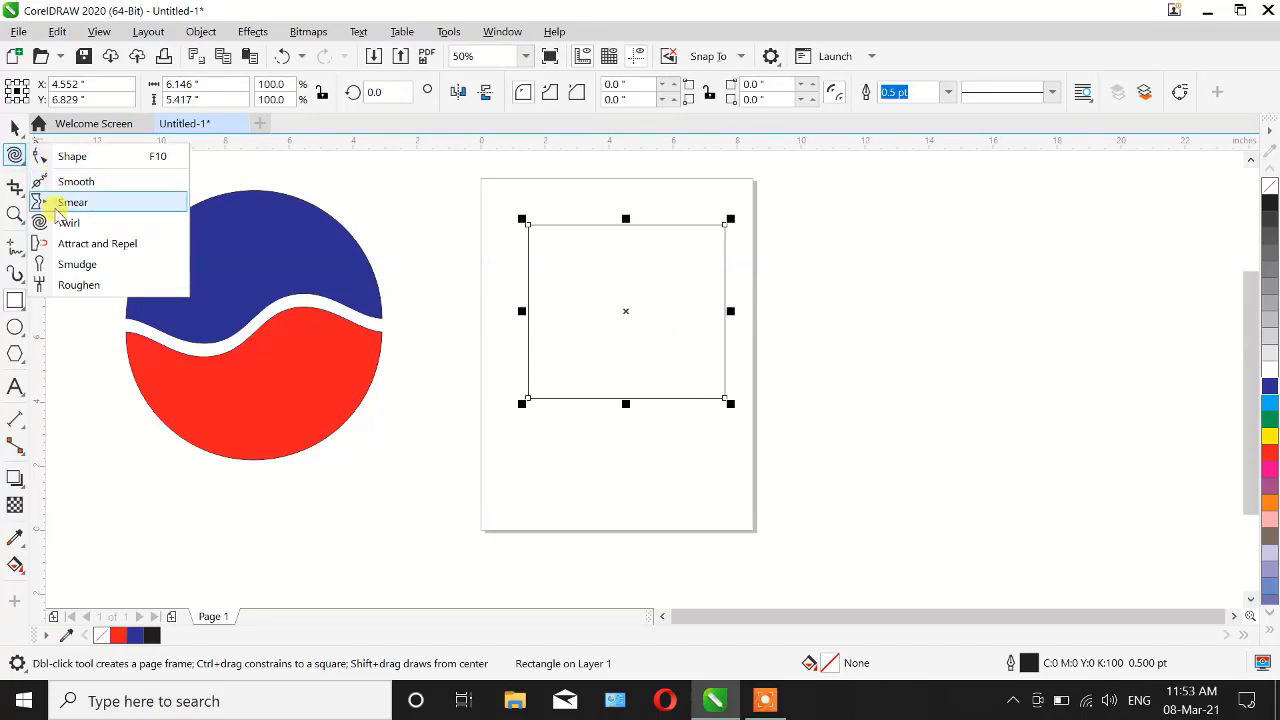
left_click(75, 249)
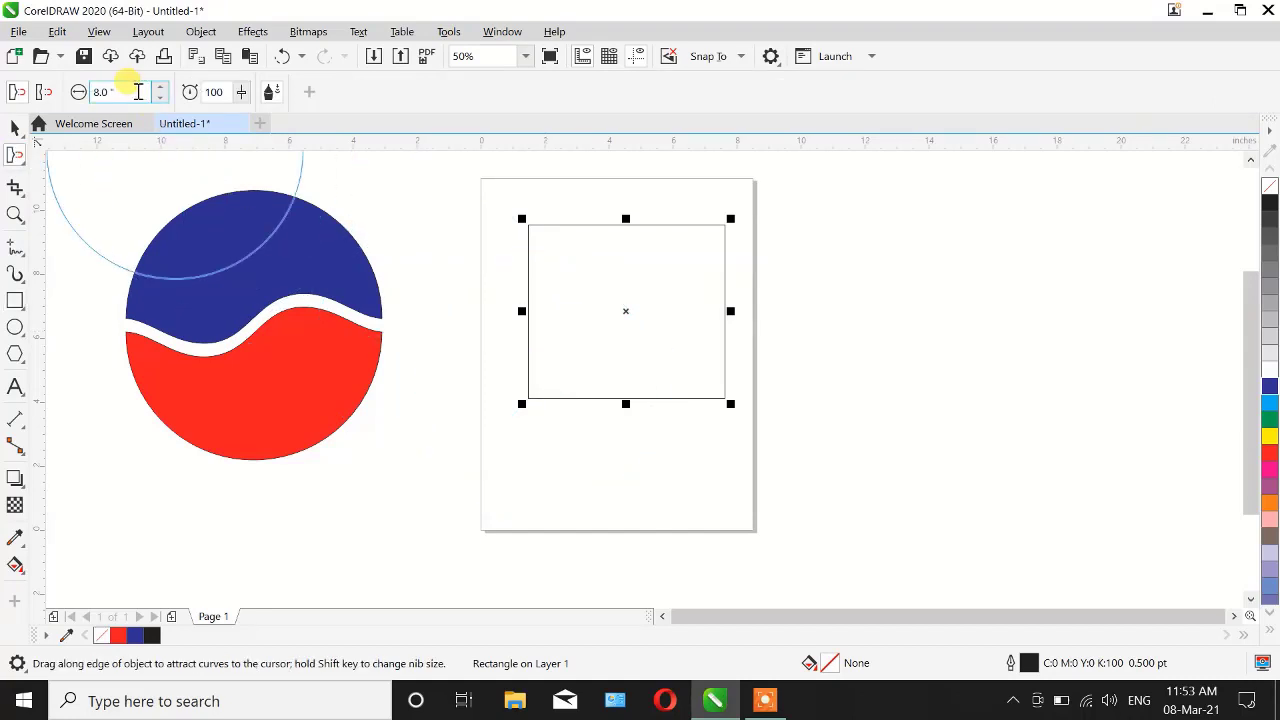
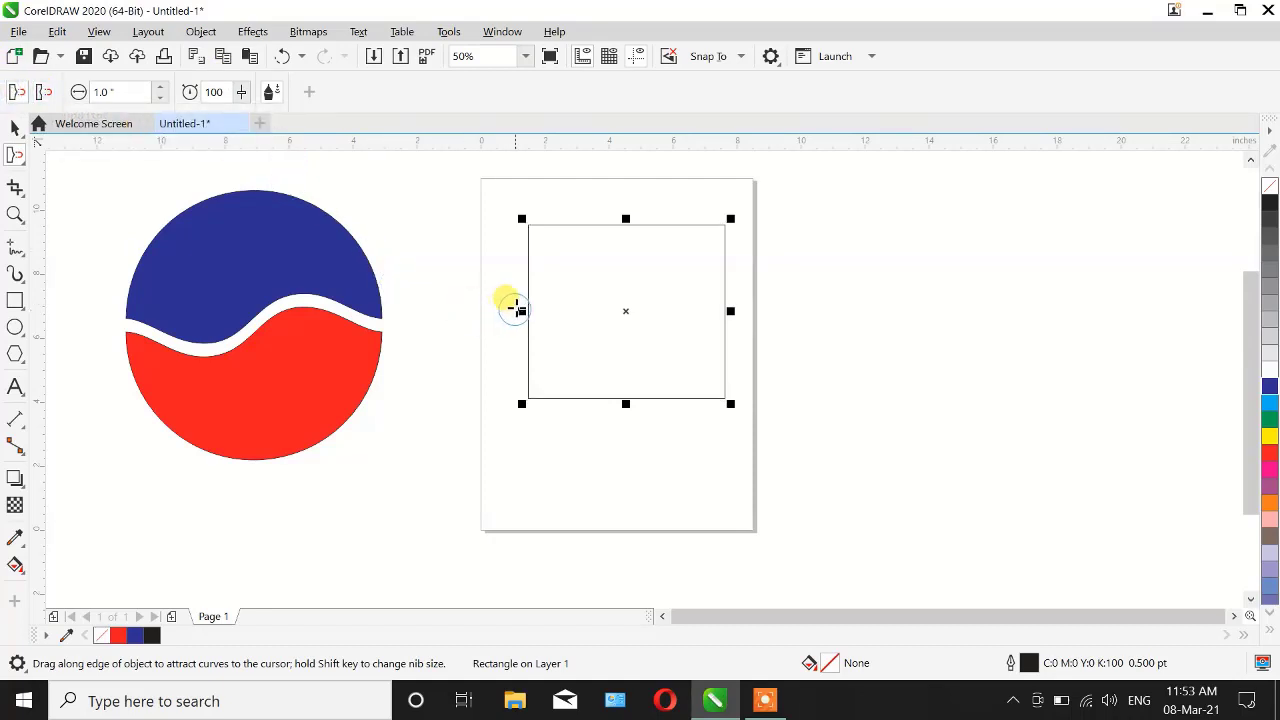
left_click_drag(512, 305, 443, 304)
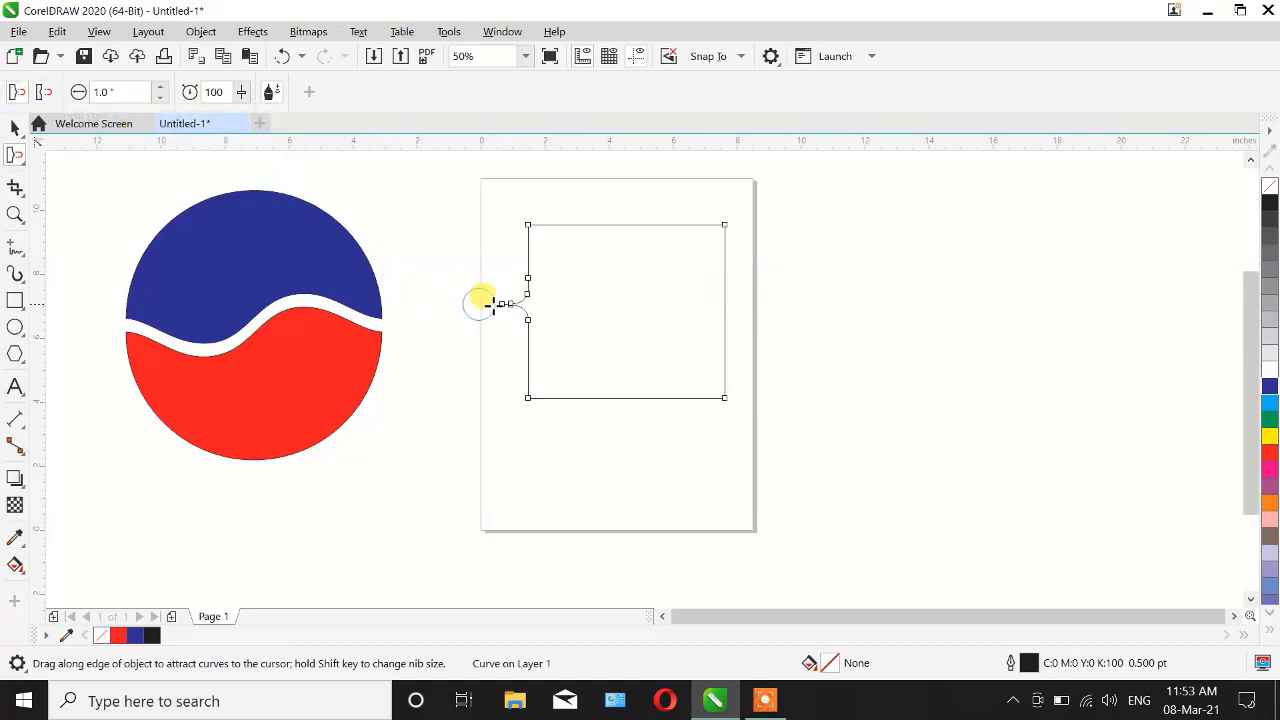
left_click(416, 292)
left_click(531, 335)
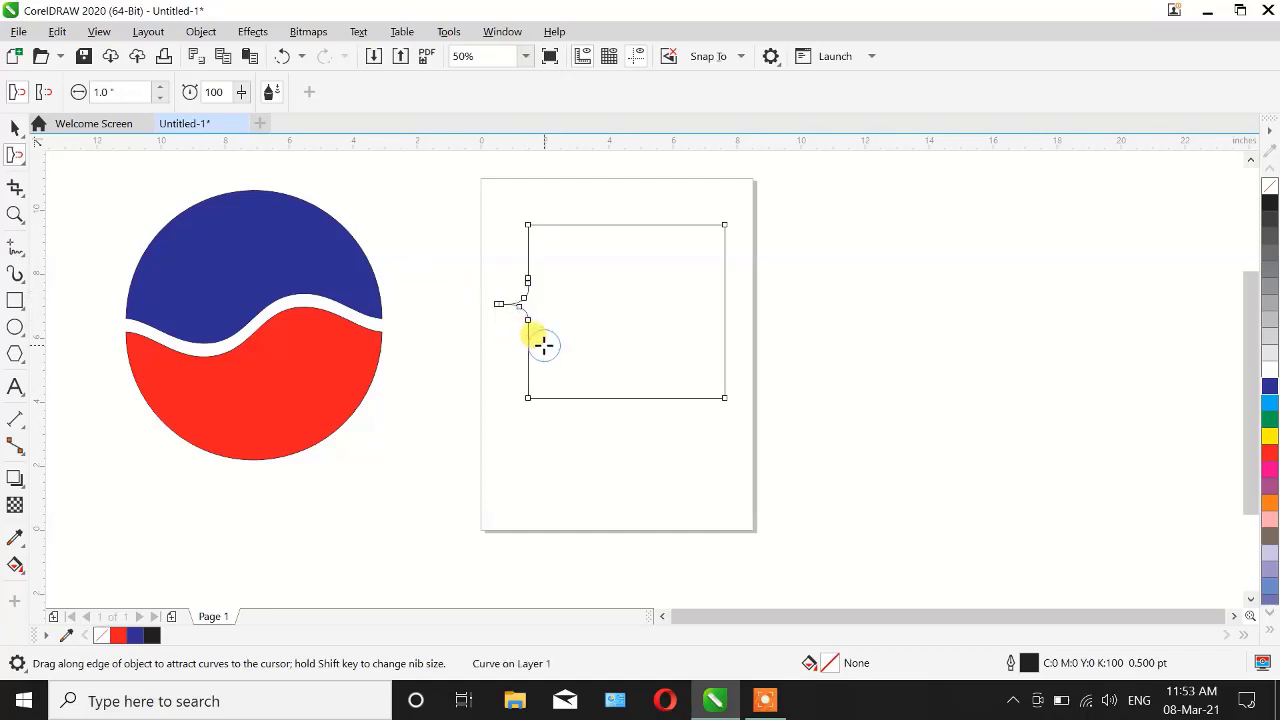
left_click_drag(534, 349, 469, 354)
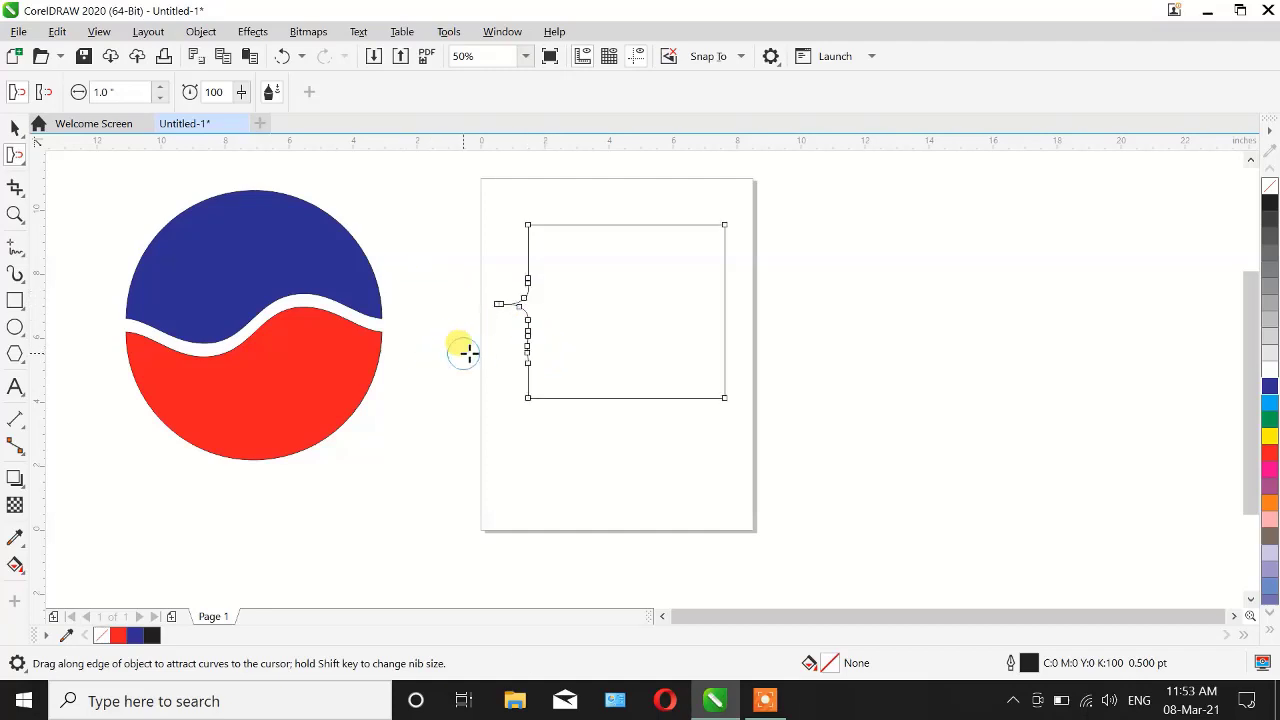
left_click_drag(557, 390, 560, 413)
left_click_drag(637, 388, 649, 510)
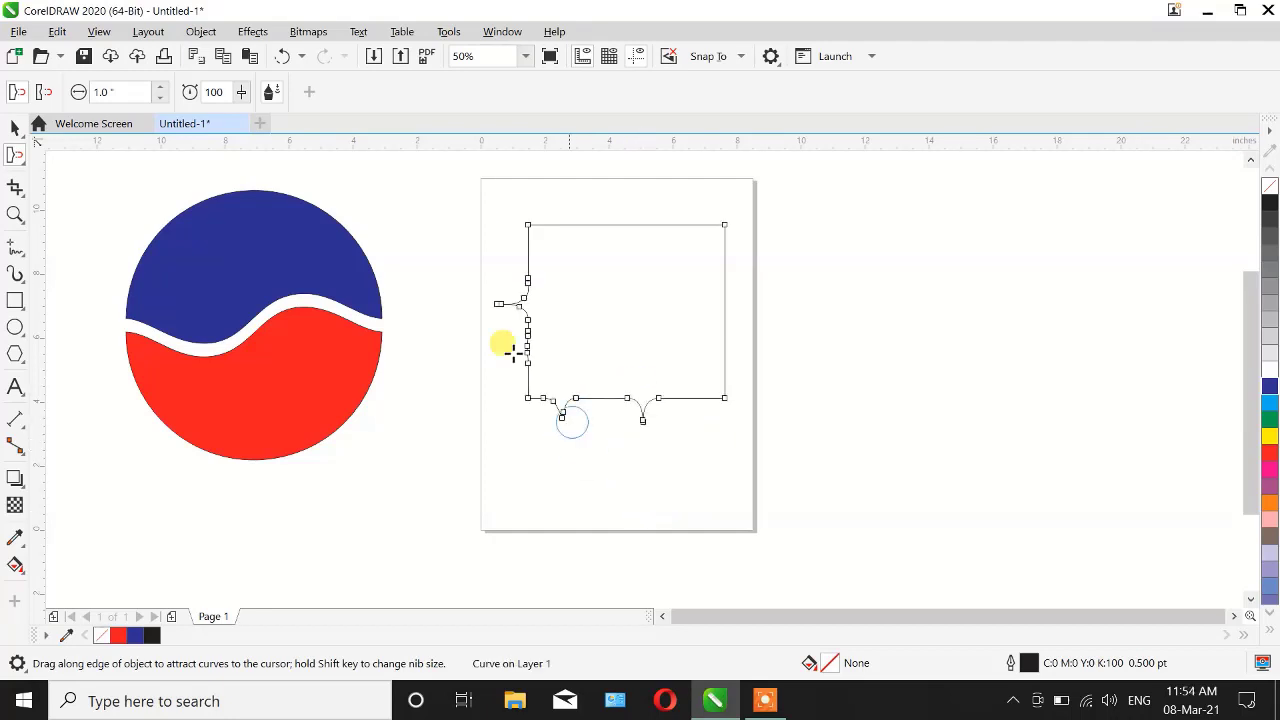
Step: Repel the rectangle's top edge, pushing a notch inward near its middle and a small bump outward beside it
left_click(45, 92)
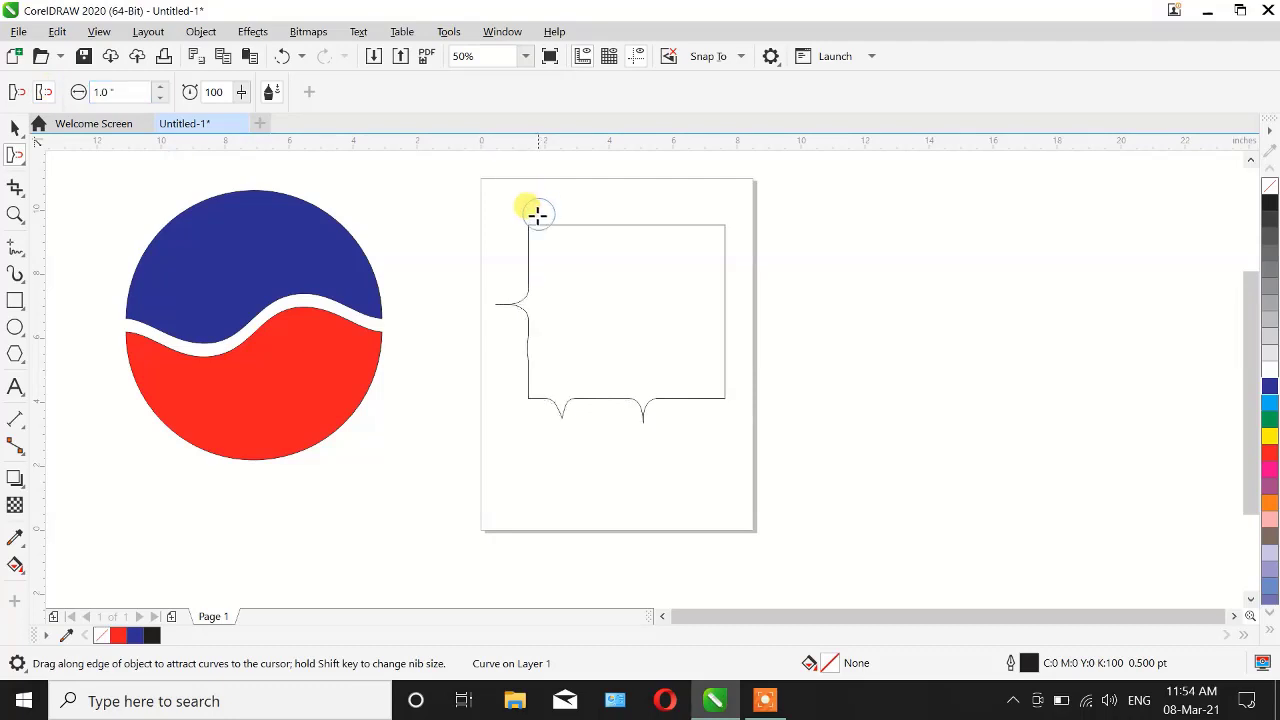
mouse_move(626, 250)
left_mouse_down()
mouse_move(629, 294)
mouse_move(654, 266)
mouse_move(677, 151)
left_mouse_up()
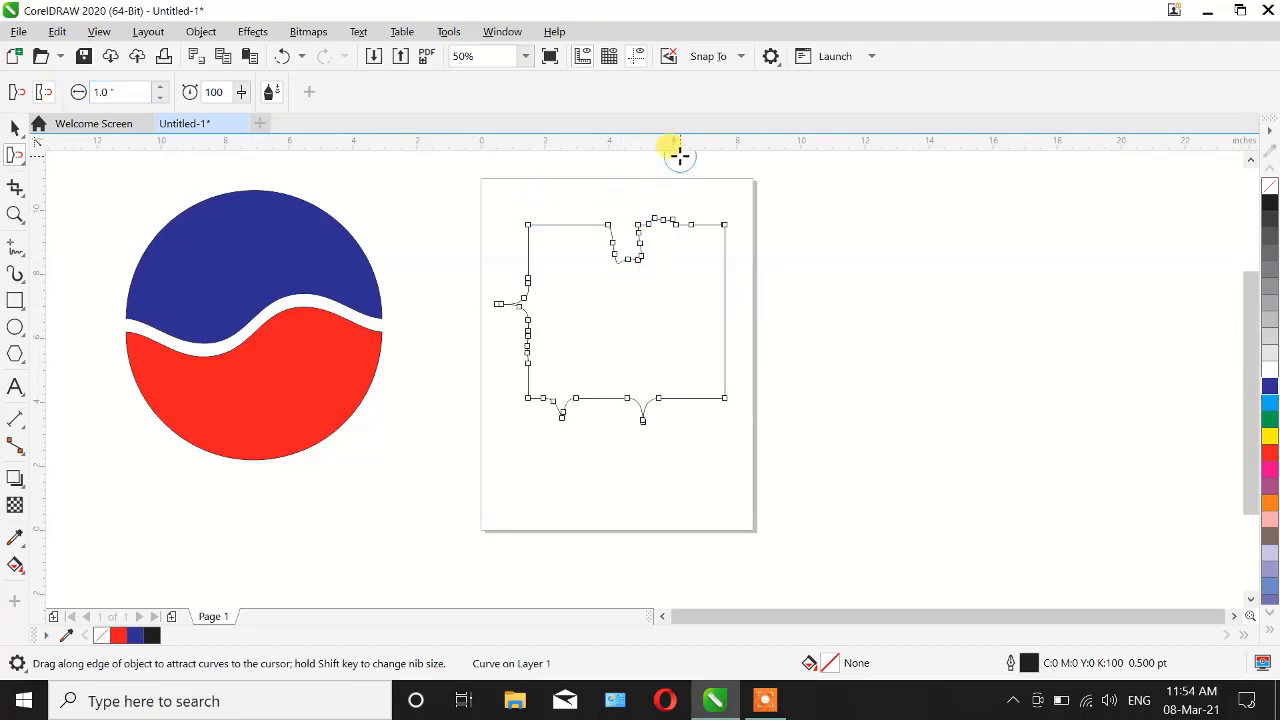
scroll(695, 195, "up", 2)
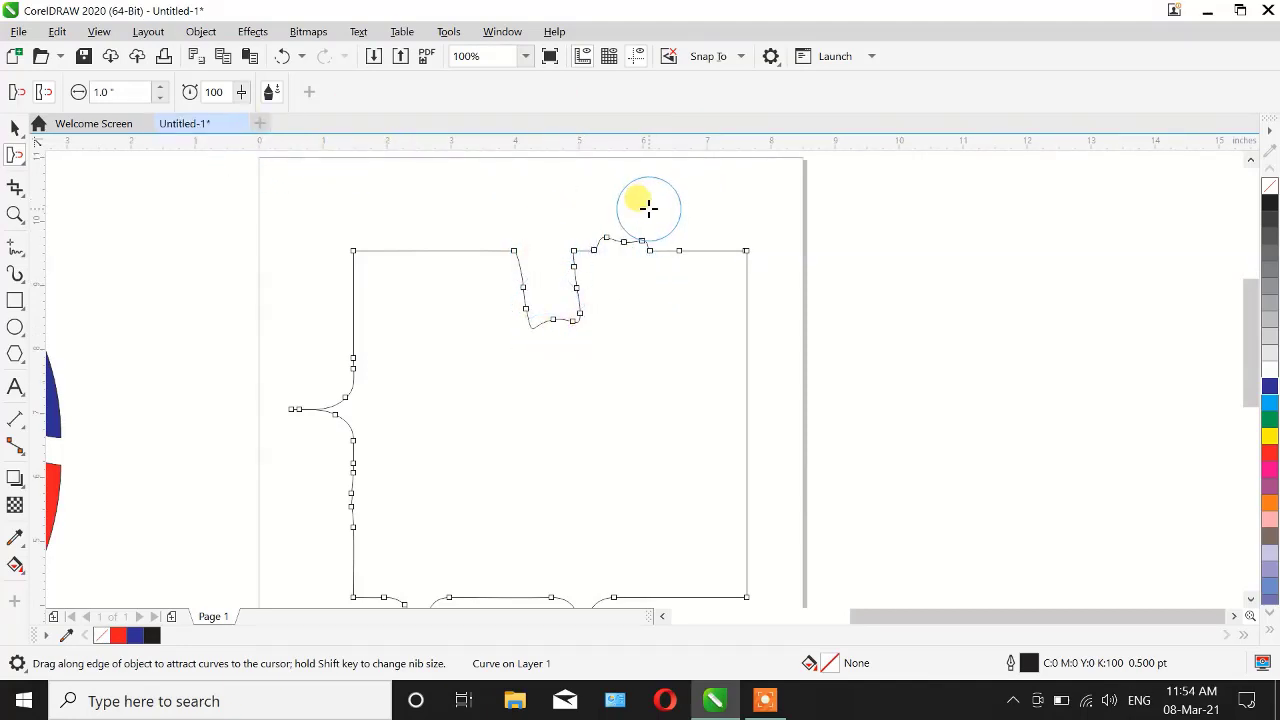
scroll(523, 220, "down", 2)
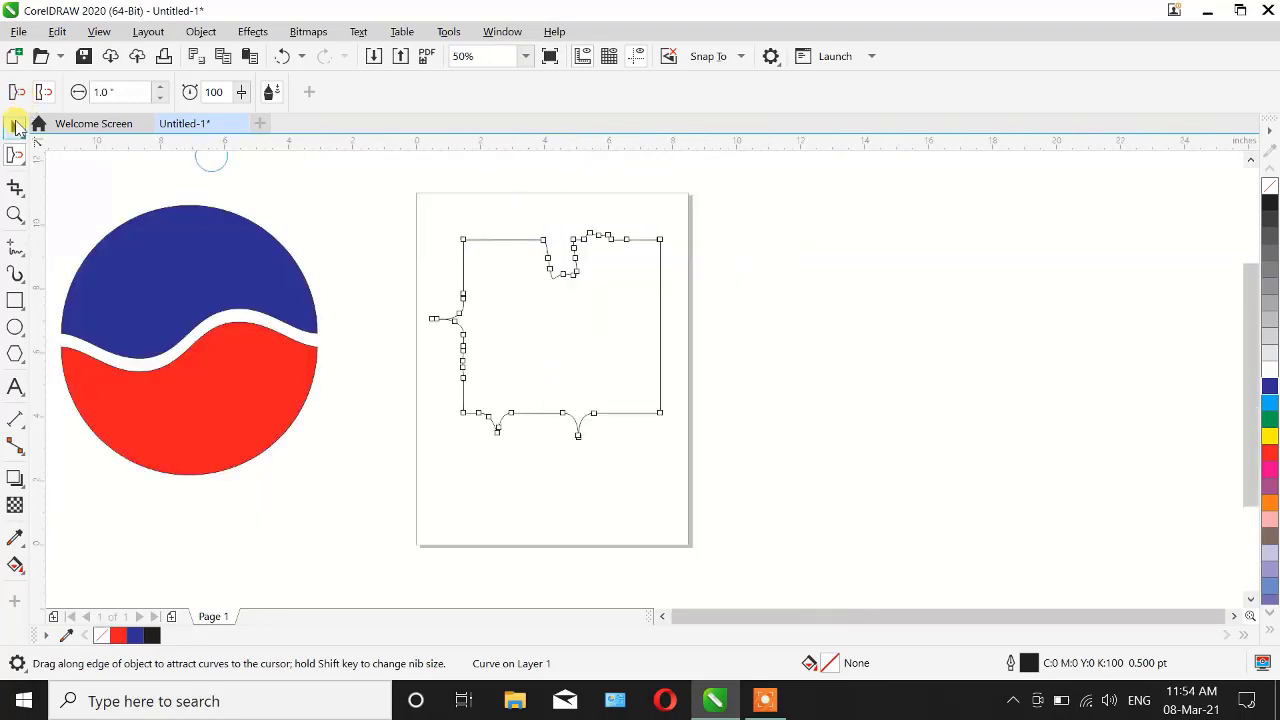
left_click(15, 126)
Step: Set up the Smudge tool for the distorted rectangle with a 1-inch nib size and a dryout of 10
left_click(20, 164)
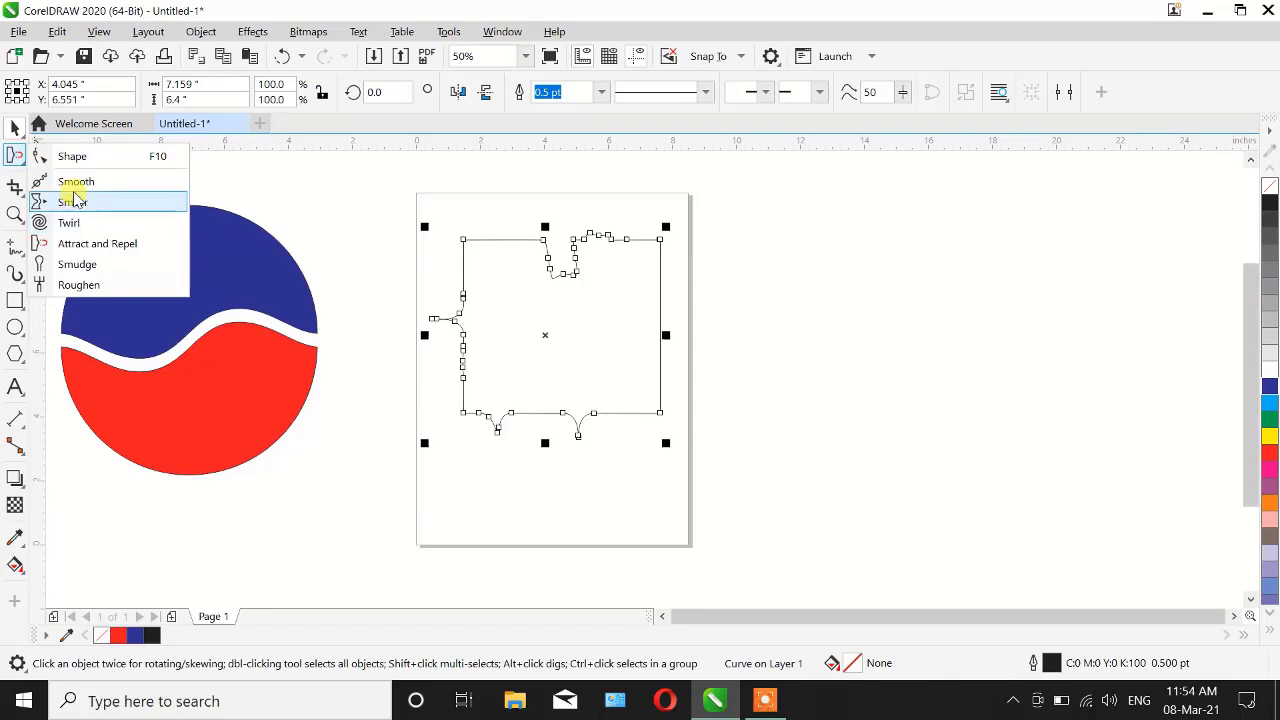
left_click(86, 268)
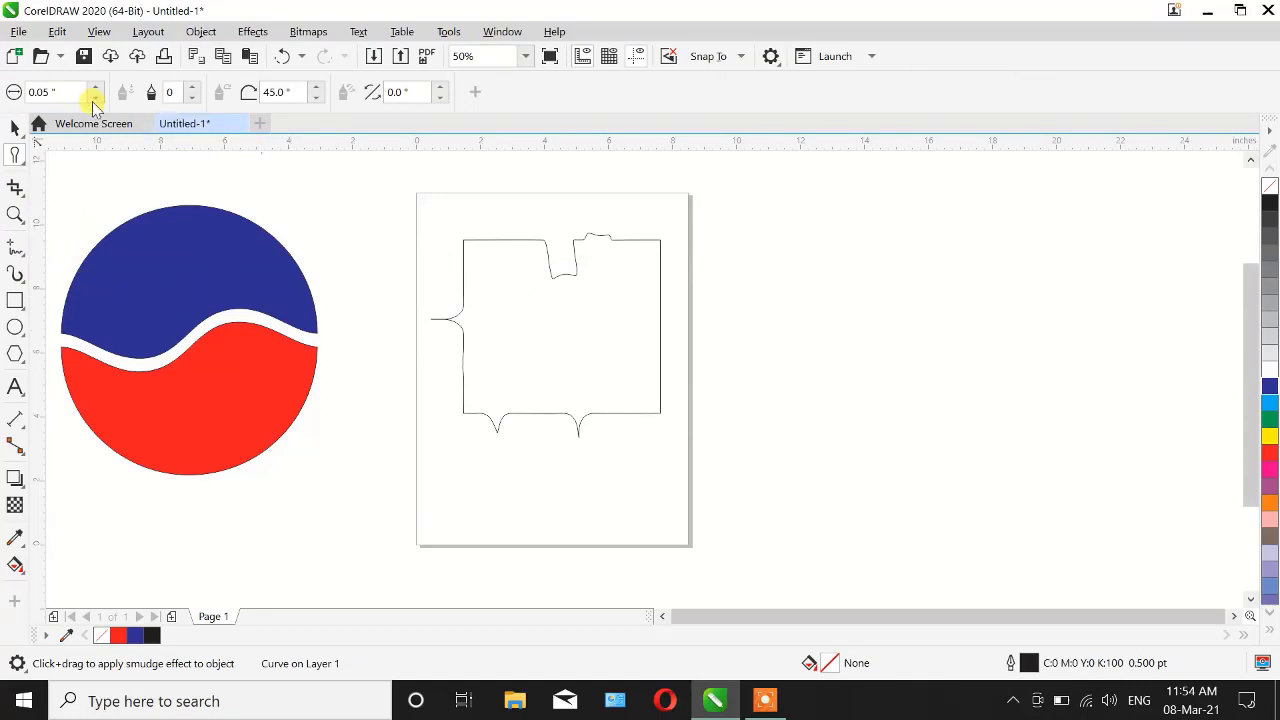
left_click(66, 91)
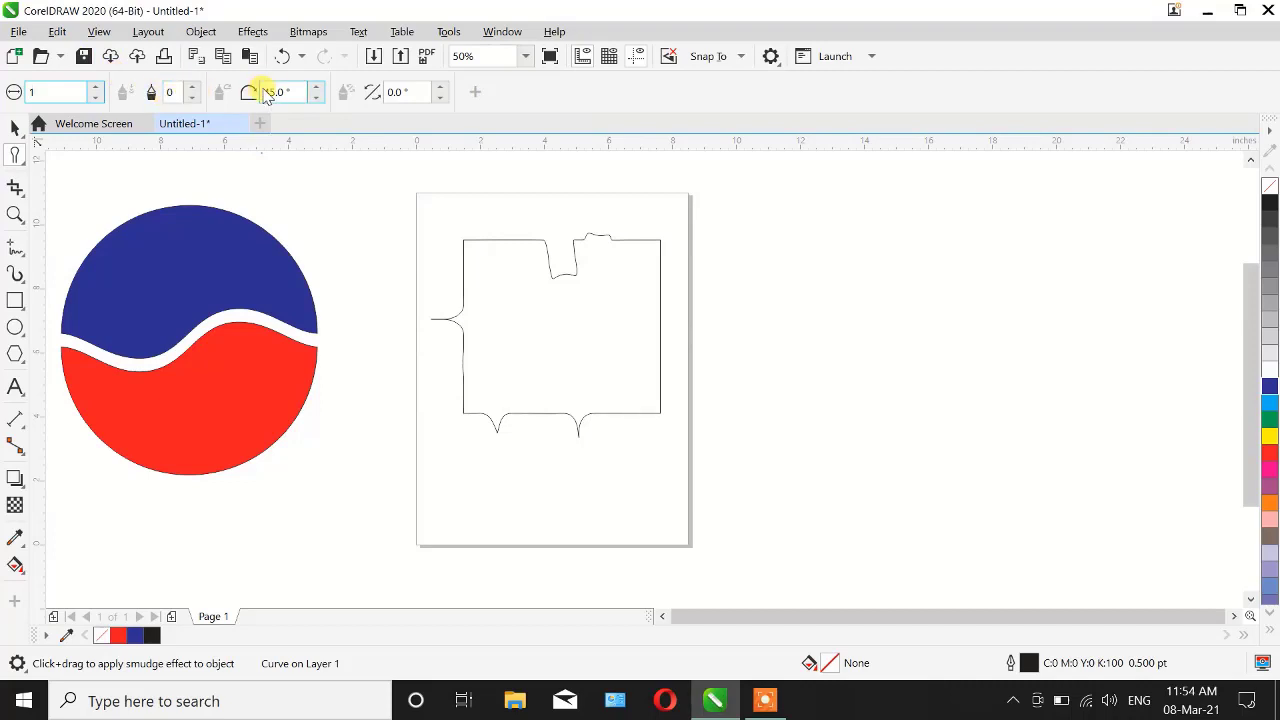
left_click(188, 88)
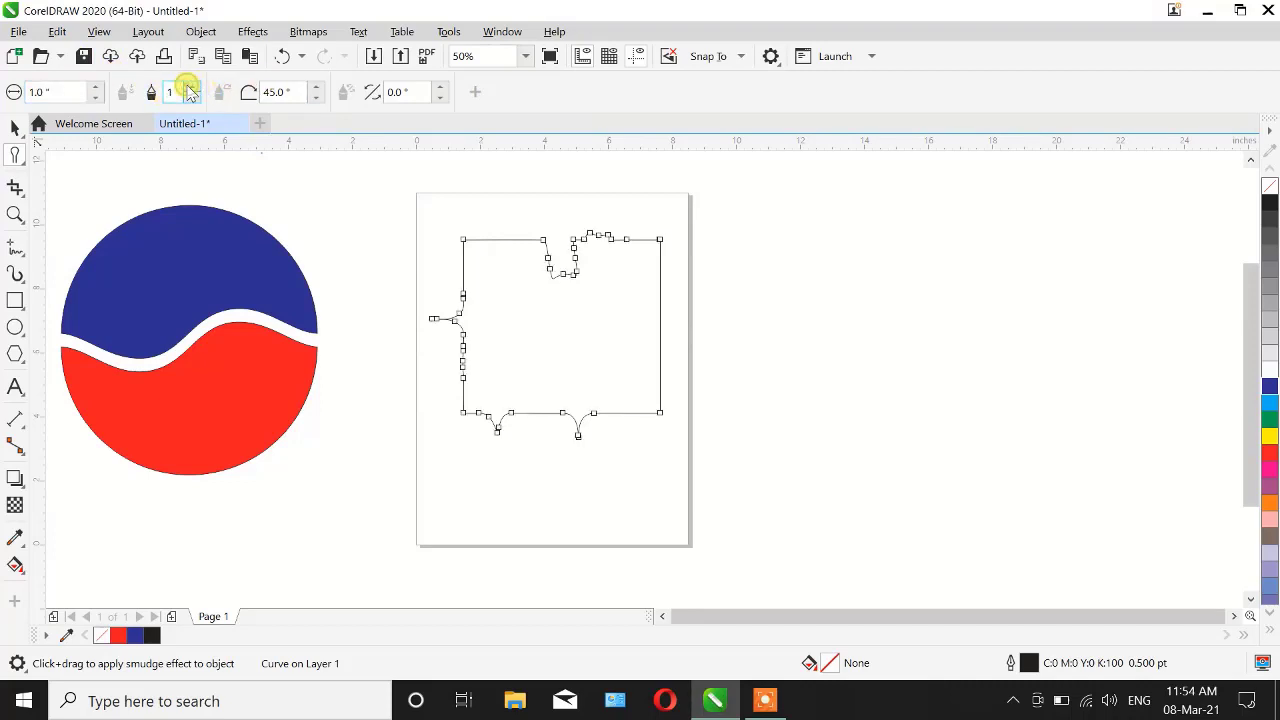
left_click(190, 88)
left_click(190, 88)
left_click(190, 88)
left_click(190, 88)
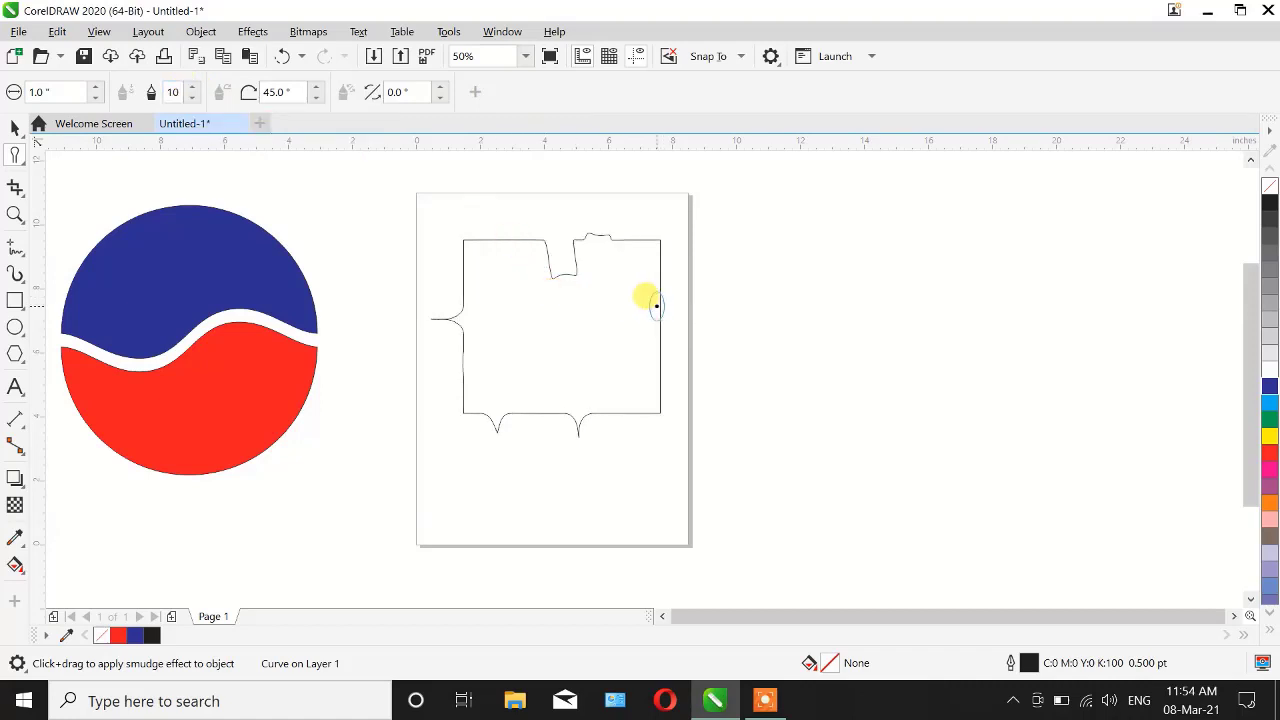
Step: Smudge rounded bumps into all four sides of the shape and pull a long spike down from its bottom edge
scroll(655, 305, "up", 2)
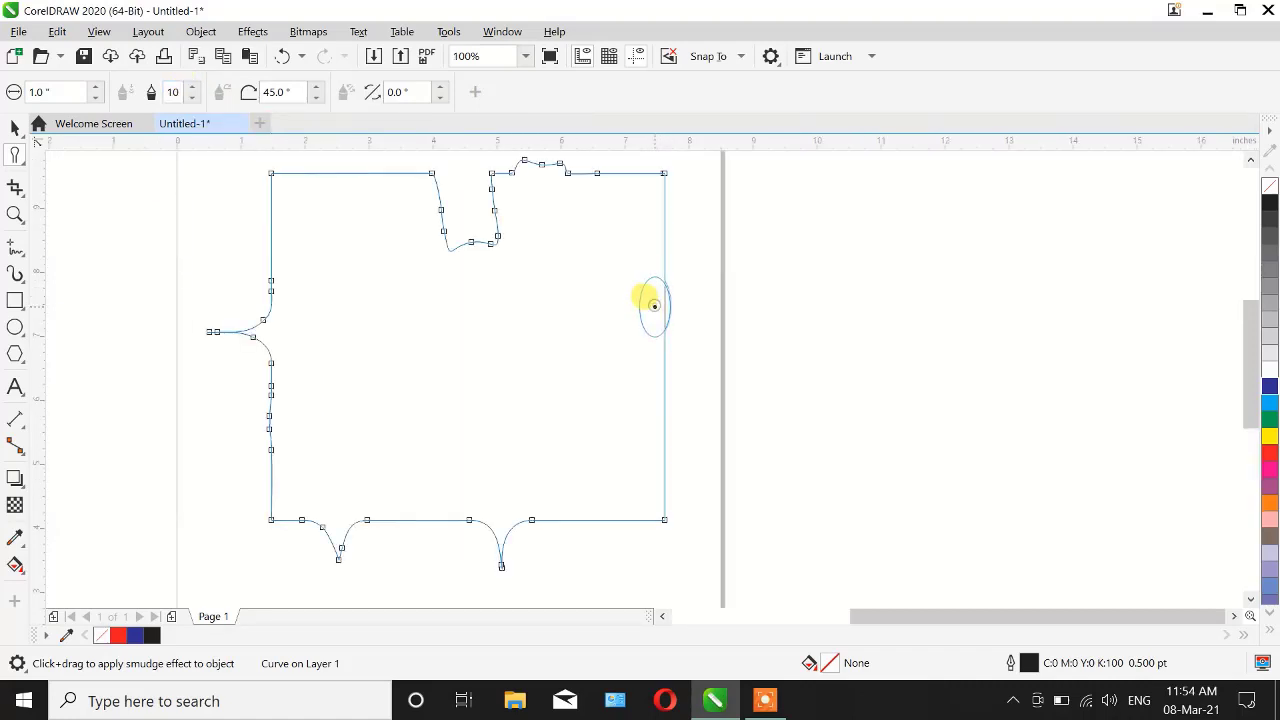
left_click_drag(651, 303, 674, 307)
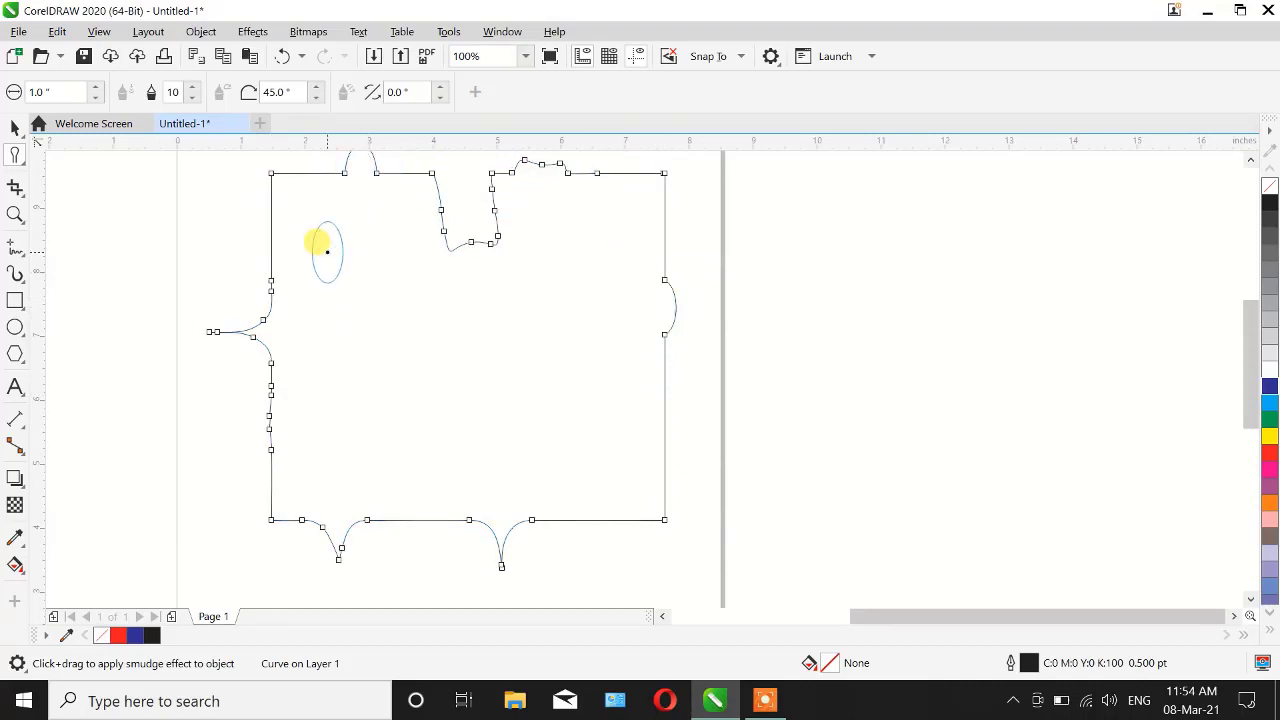
scroll(332, 246, "down", 1)
scroll(310, 240, "down", 1)
scroll(300, 251, "up", 1)
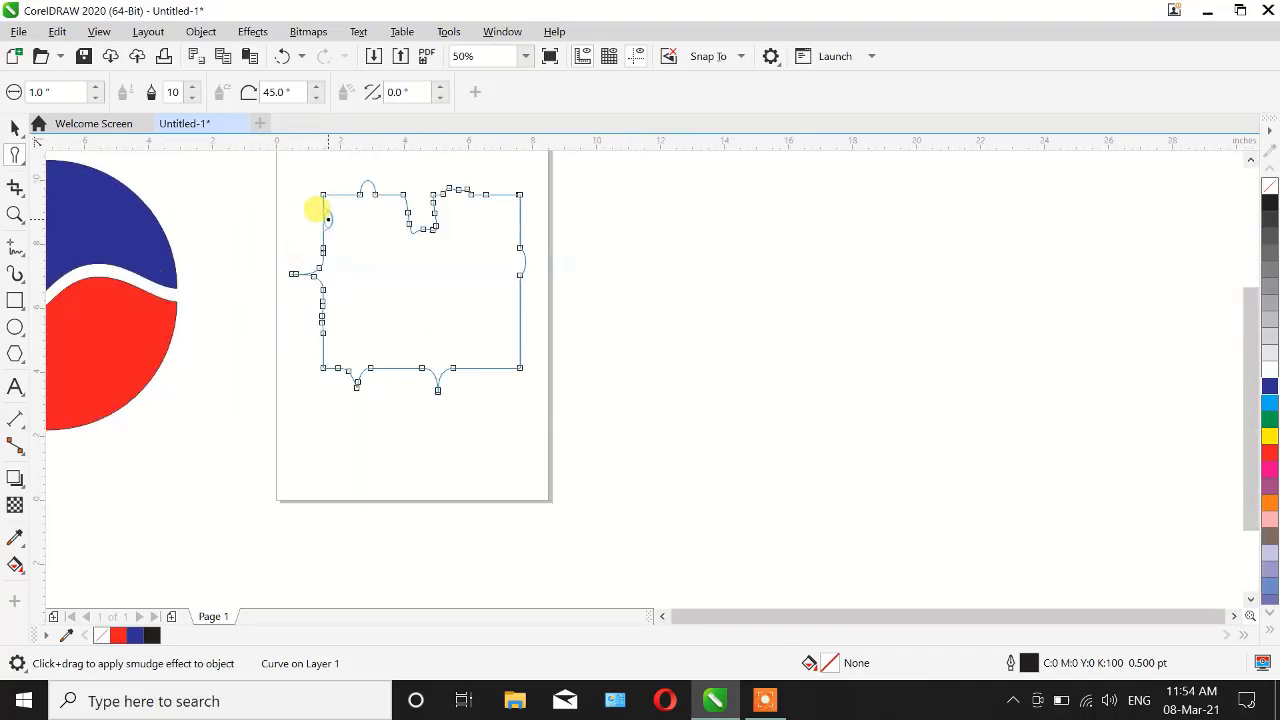
left_click_drag(314, 206, 336, 220)
left_click_drag(398, 368, 398, 382)
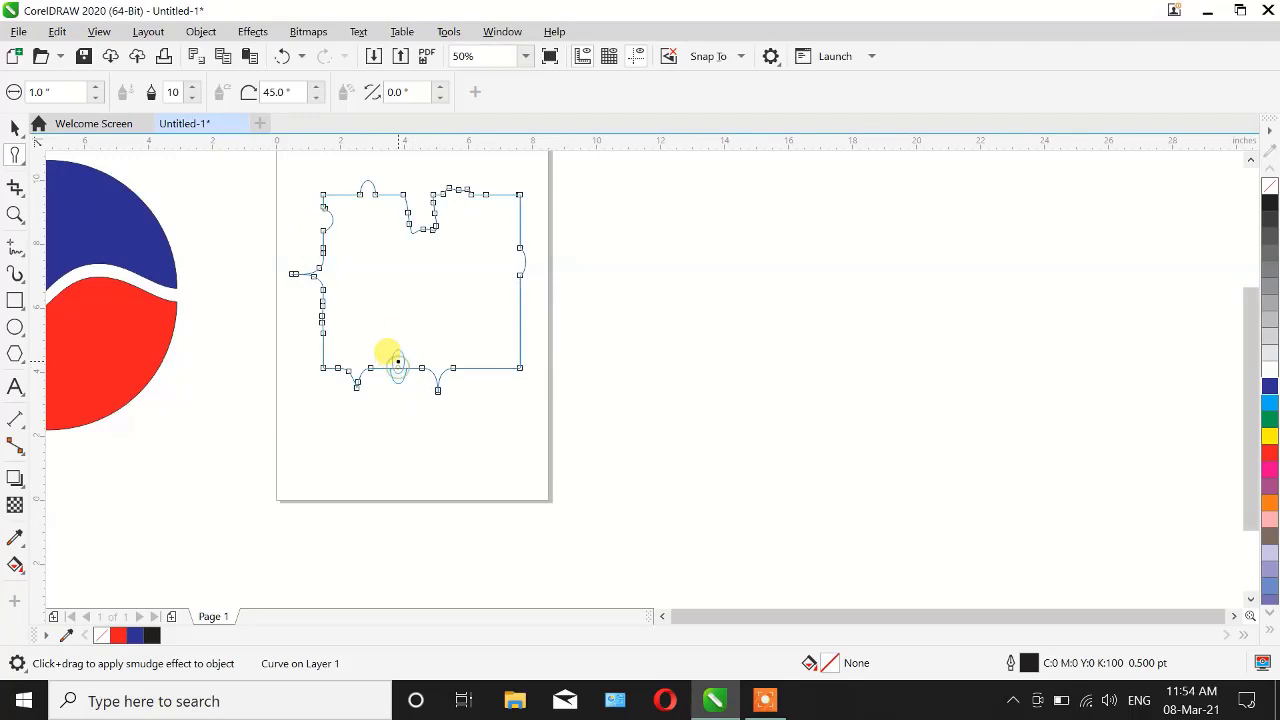
left_click_drag(507, 372, 502, 346)
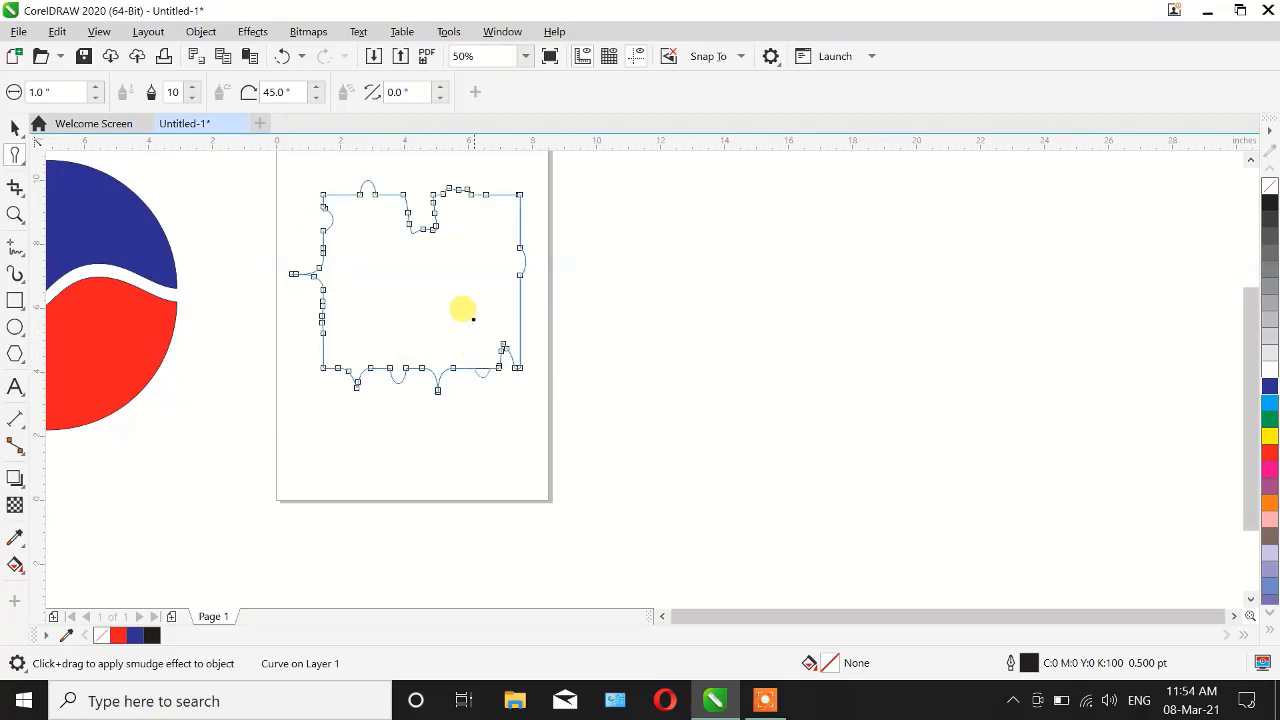
mouse_move(480, 370)
left_mouse_down()
mouse_move(478, 467)
mouse_move(486, 399)
mouse_move(478, 445)
left_mouse_up()
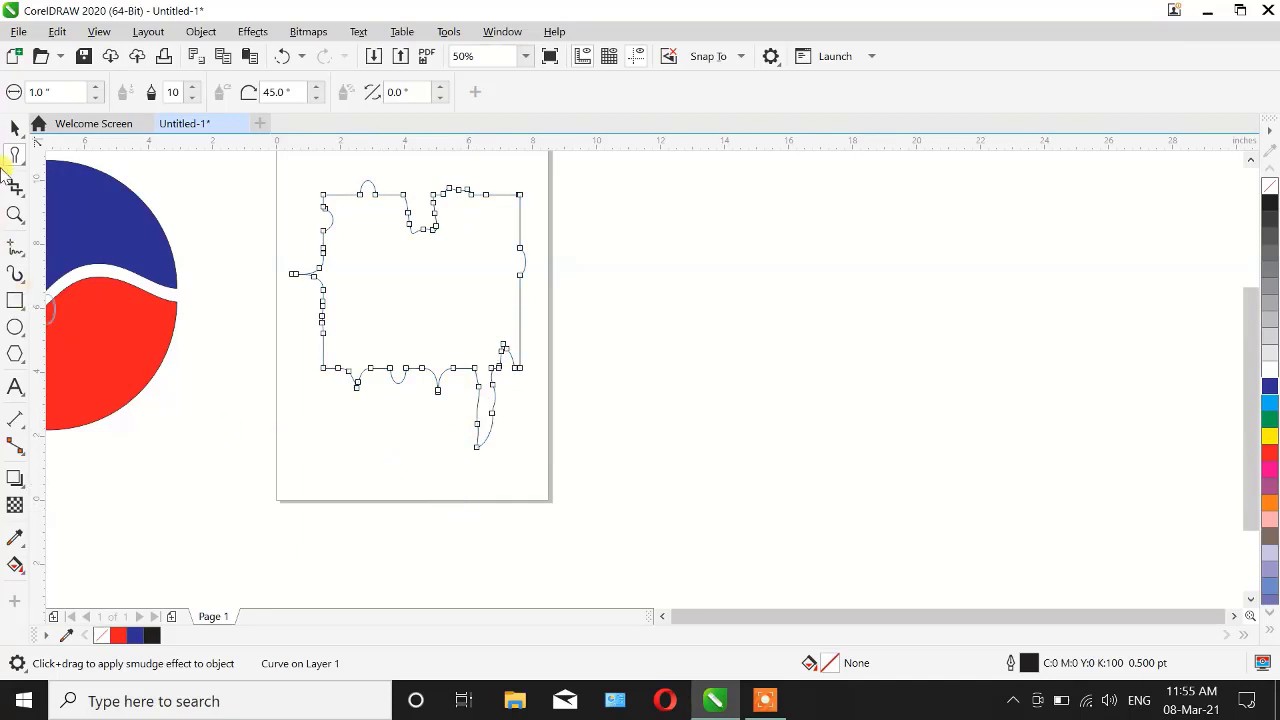
Step: Delete the distorted rectangle and the blue and red emblem group
left_click(14, 126)
key("Delete")
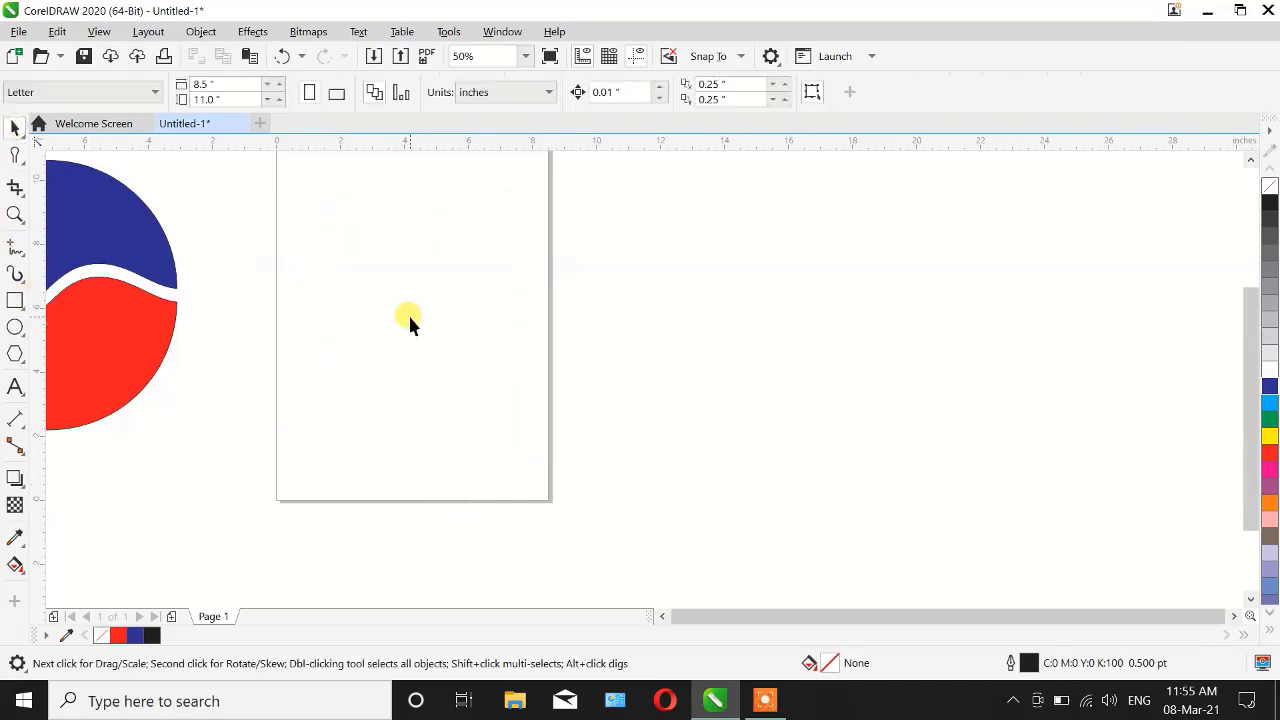
left_click(132, 254)
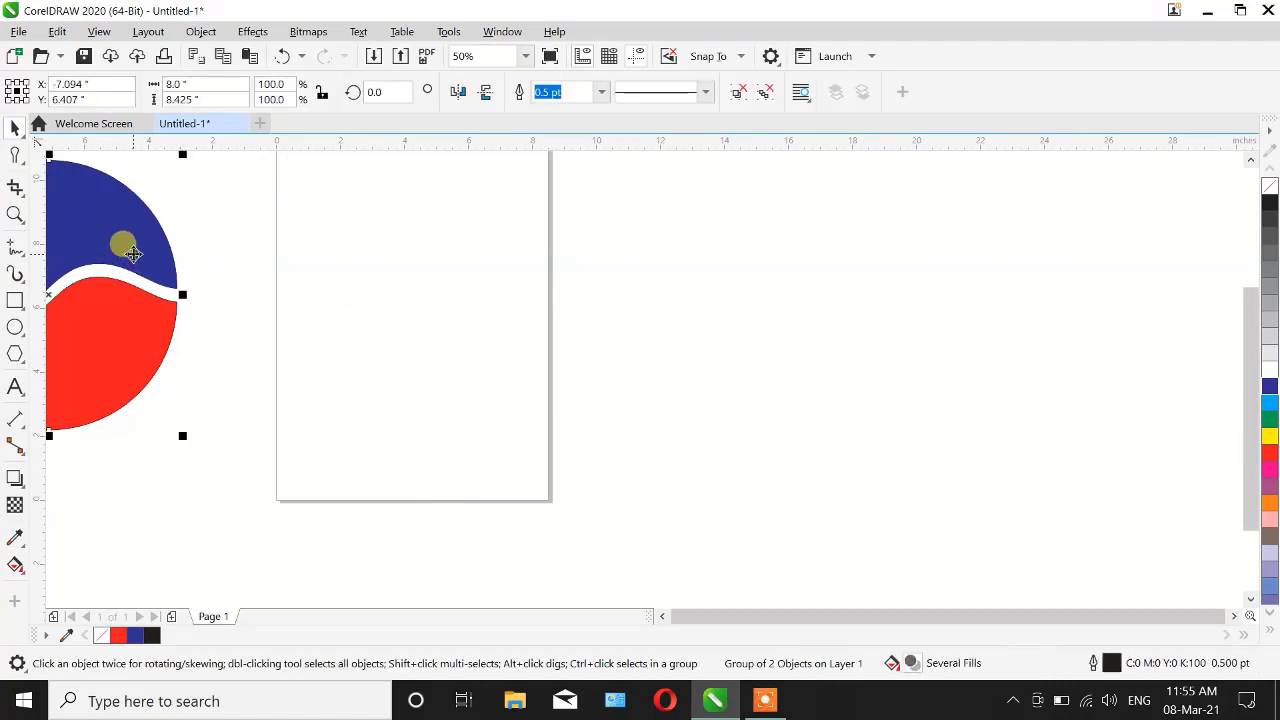
key("Delete")
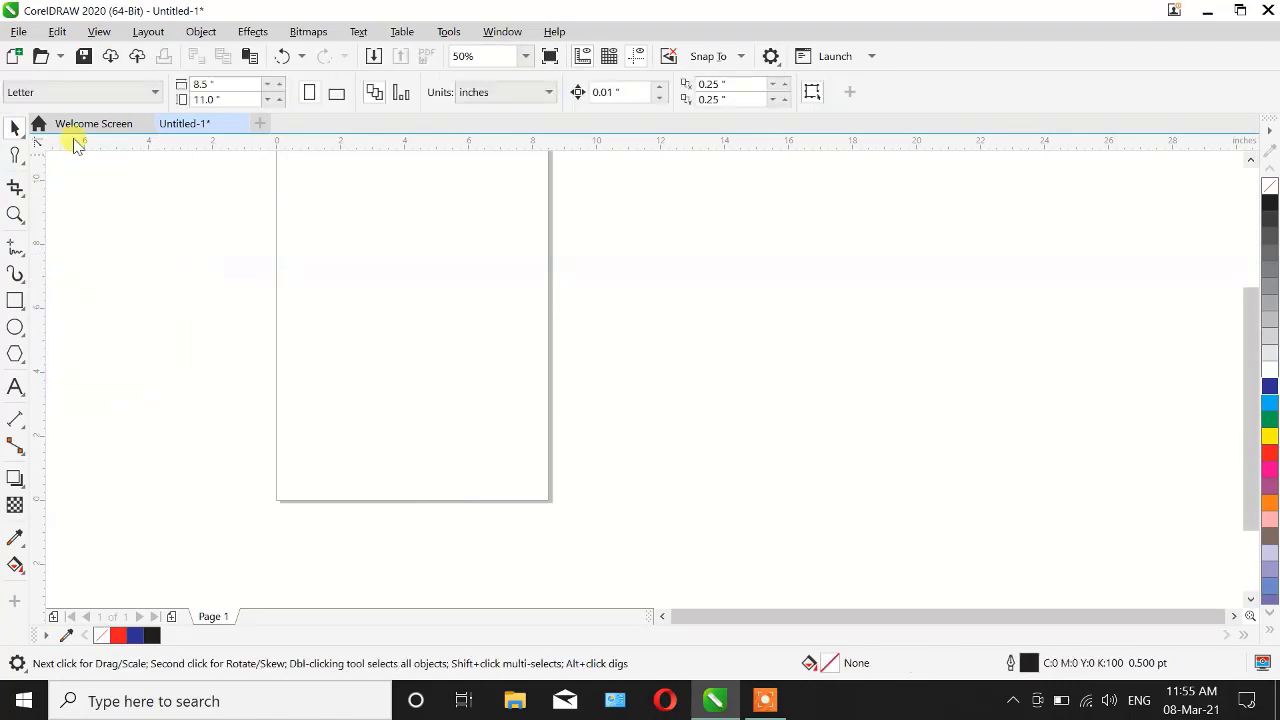
Step: Draw a wide rectangle about 6.6 by 2.7 inches across the middle of the page
left_click(22, 162)
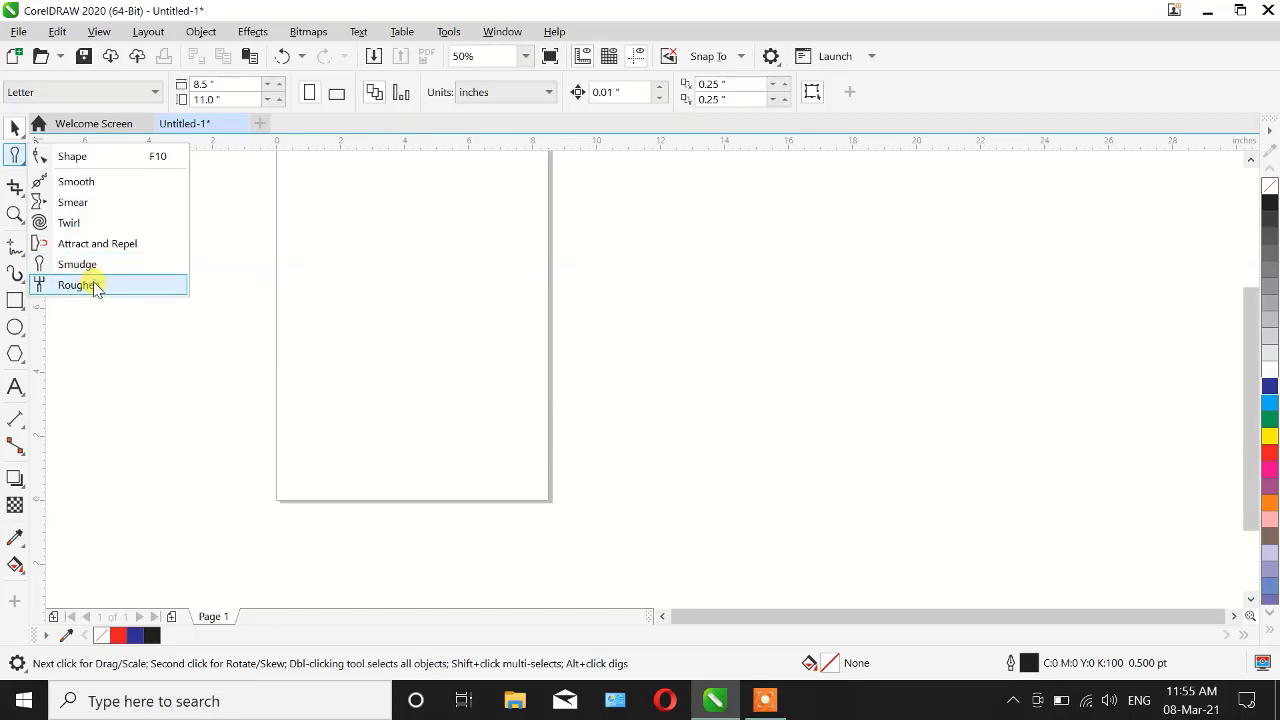
left_click(15, 300)
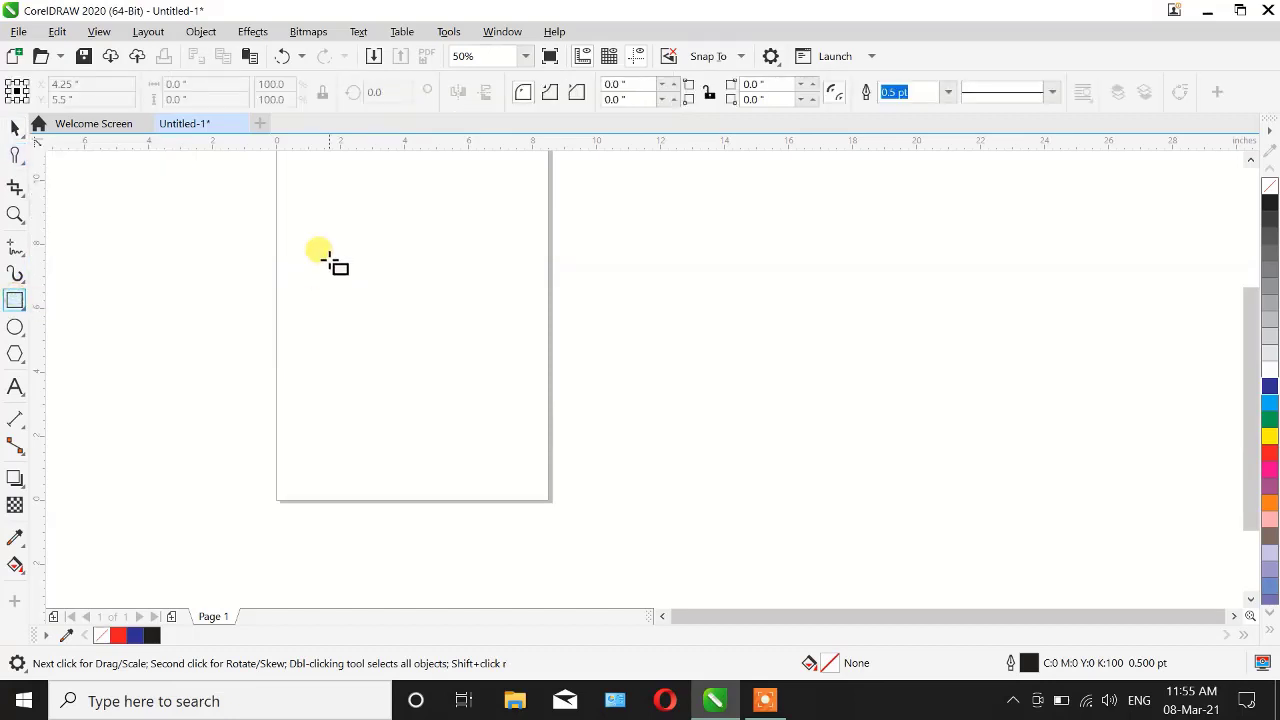
left_click_drag(297, 236, 510, 322)
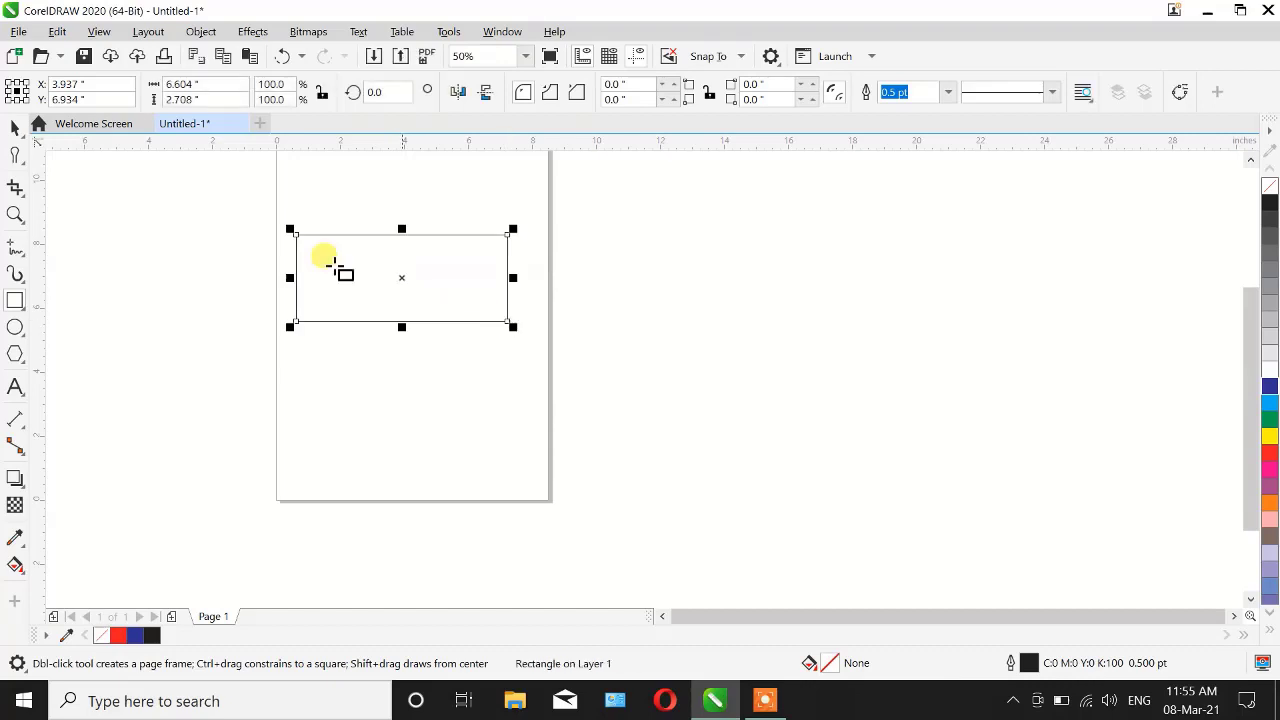
Step: Set up the Roughen tool for the rectangle with a 1-inch nib size
left_click(24, 167)
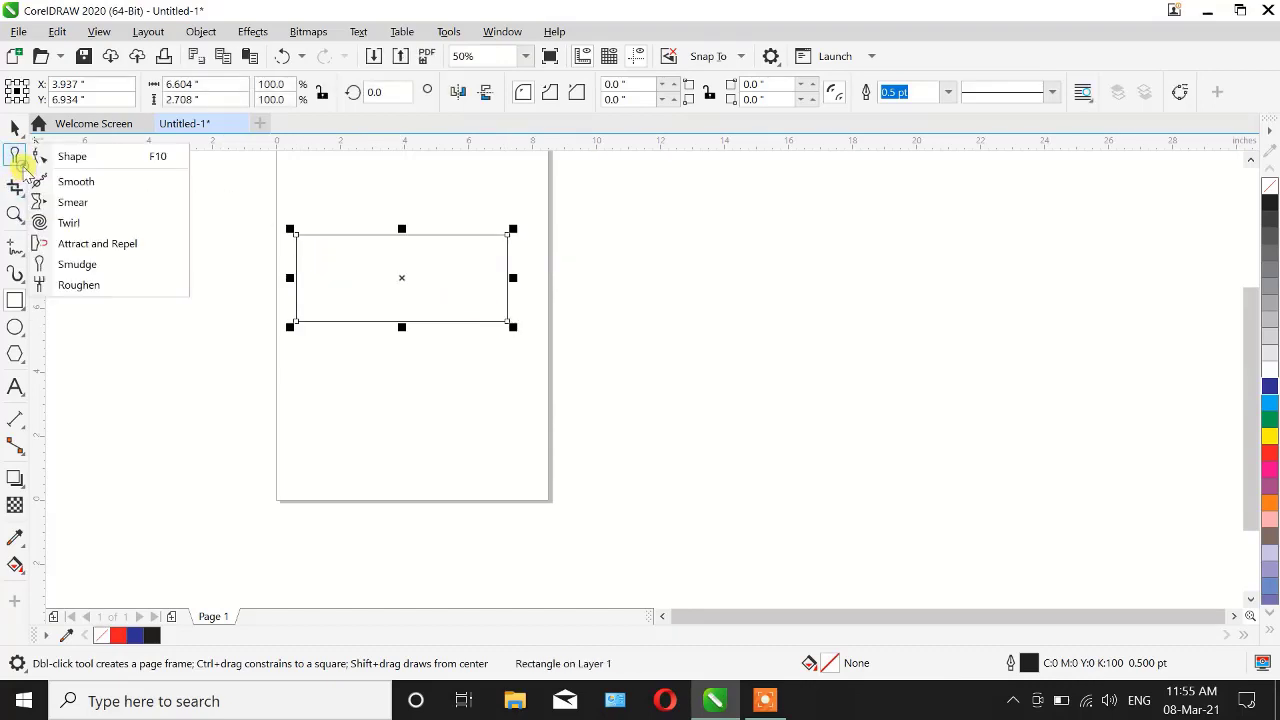
left_click(92, 286)
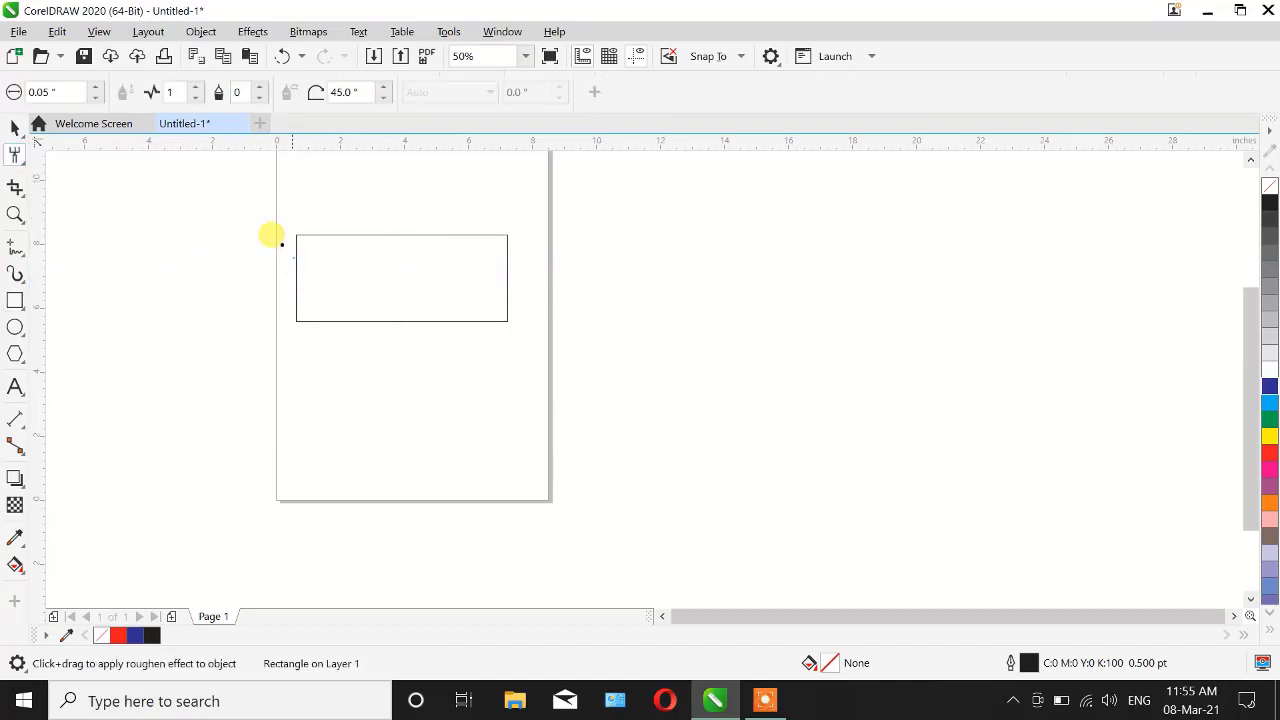
left_click(60, 92)
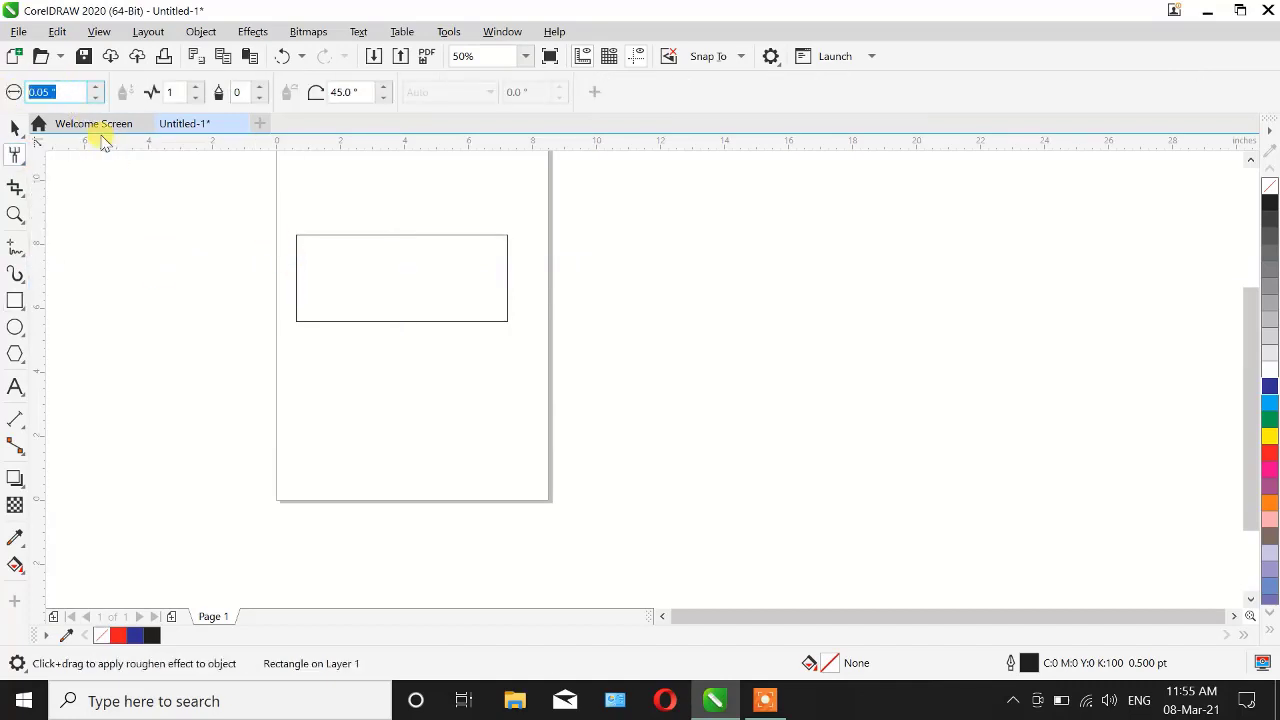
type("1")
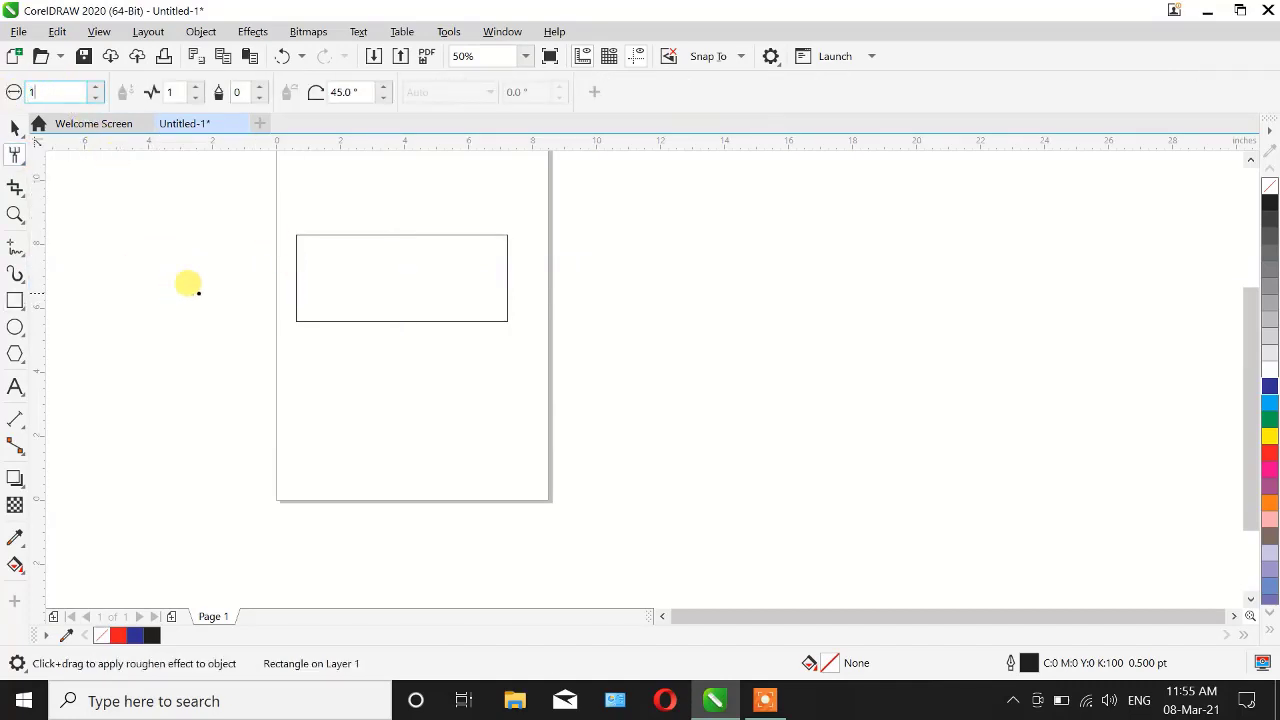
left_click(198, 293)
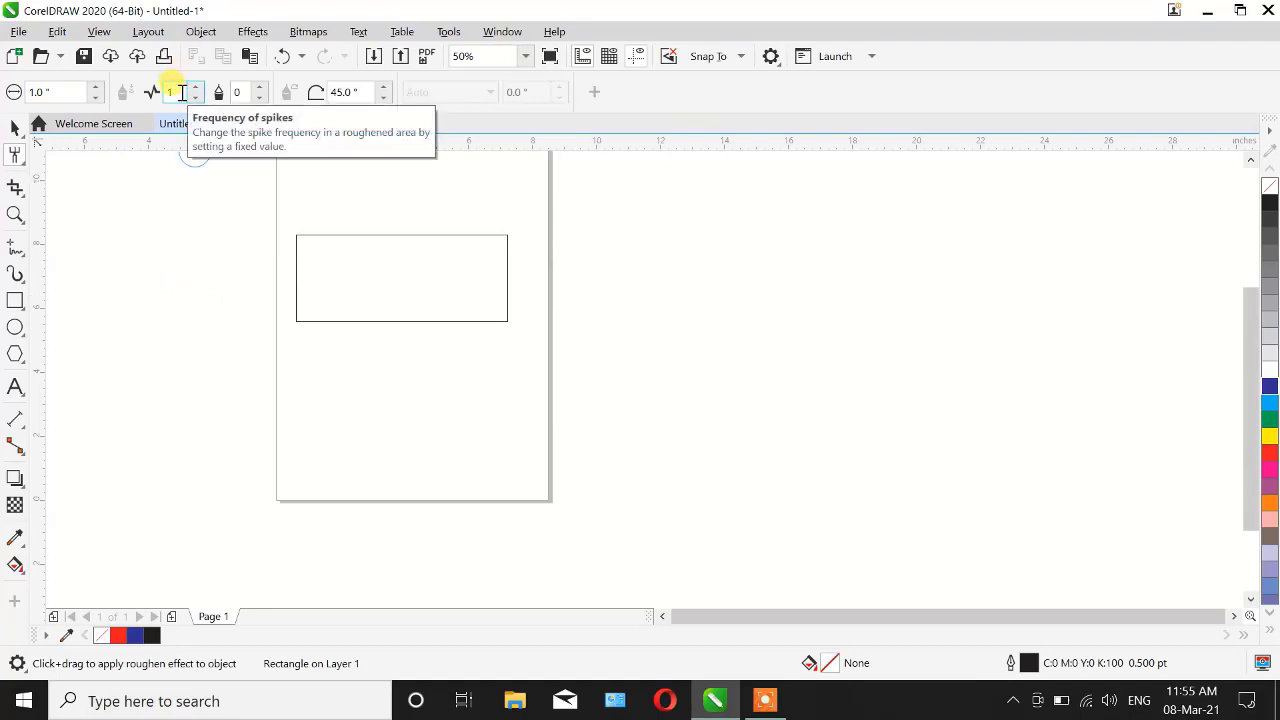
double_click(180, 92)
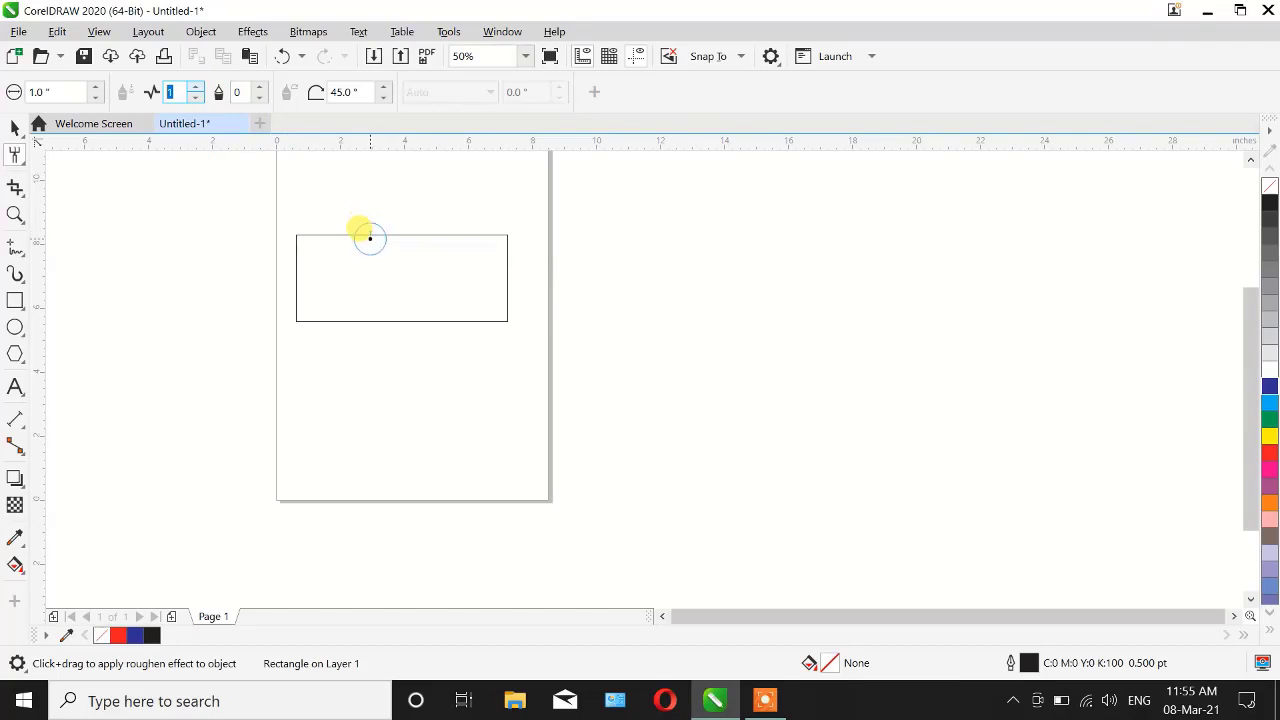
Step: Roughen jagged spikes into all four sides of the rectangle, raising the dryout to 2 after a first stroke on the top edge
scroll(370, 238, "up", 2)
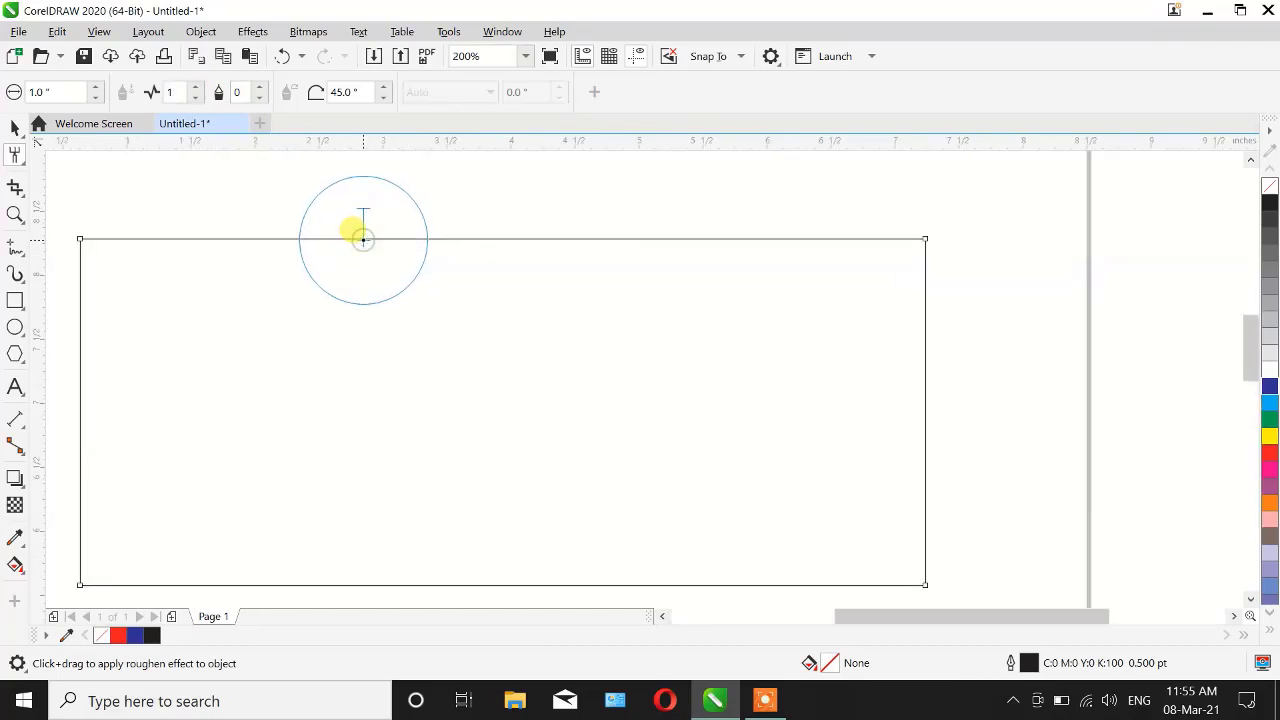
left_click_drag(363, 240, 437, 280)
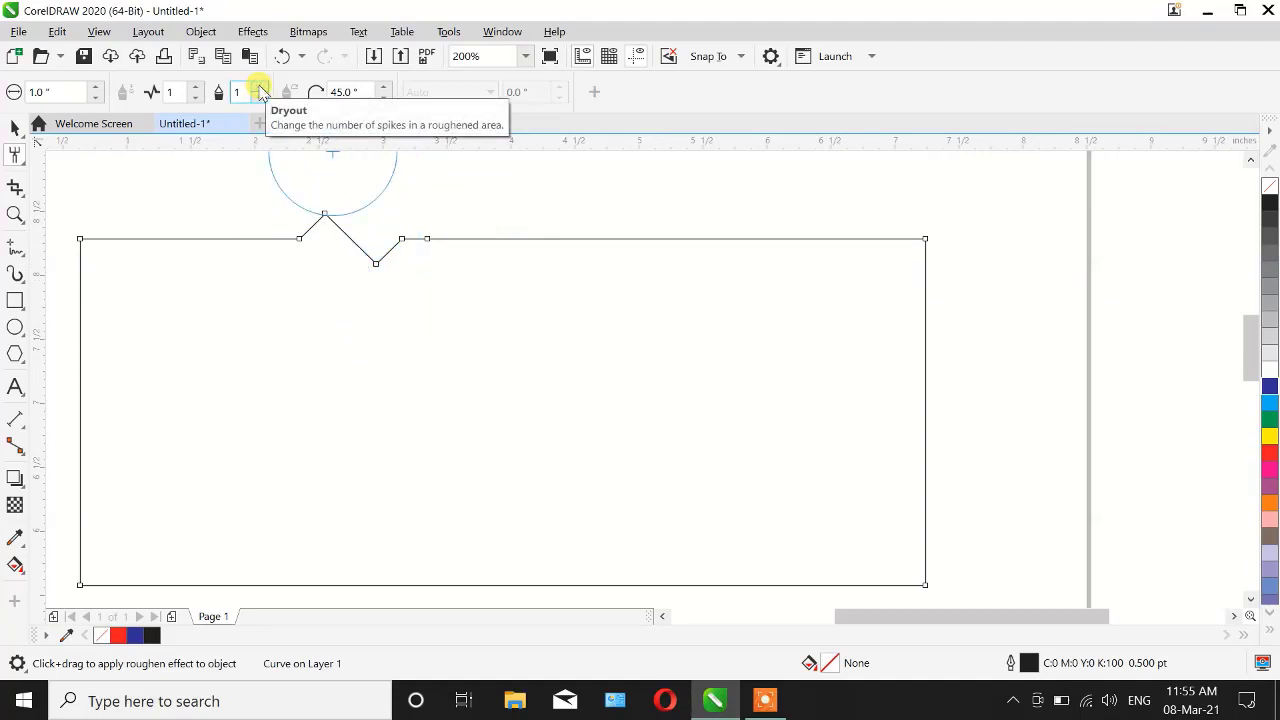
left_click(259, 88)
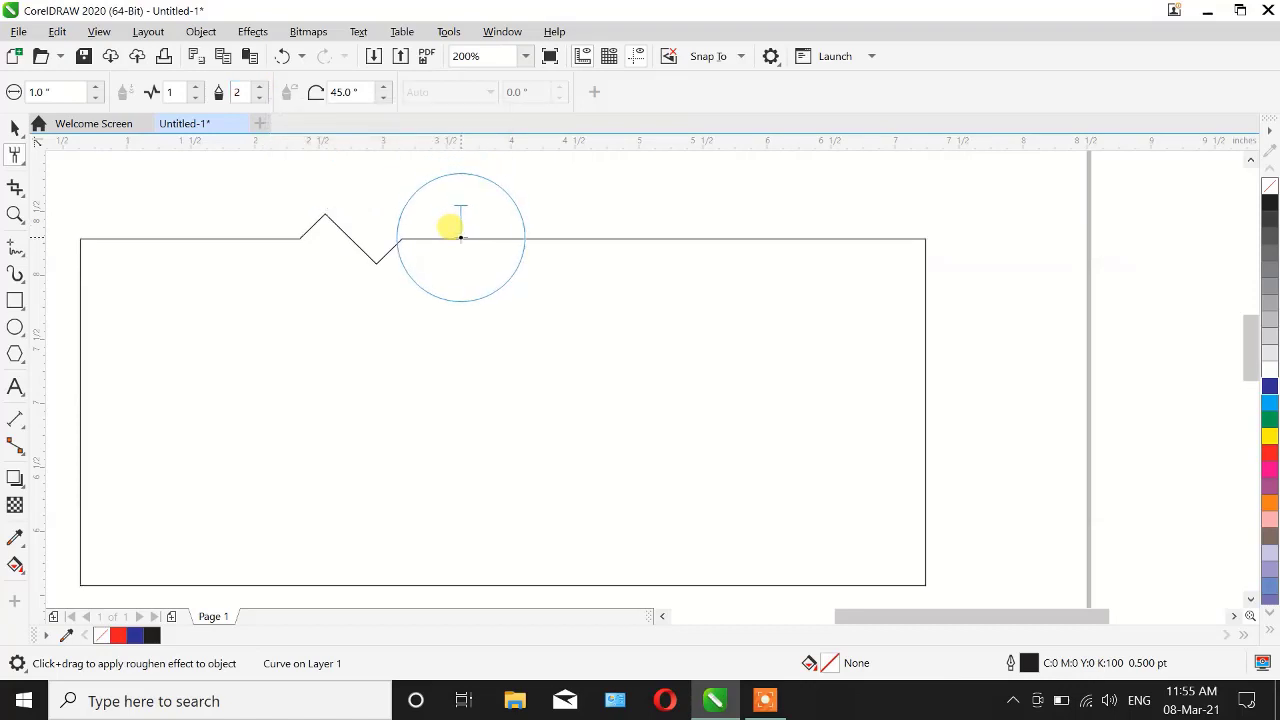
mouse_move(460, 237)
left_mouse_down()
mouse_move(553, 263)
mouse_move(584, 249)
mouse_move(815, 244)
mouse_move(913, 265)
mouse_move(925, 433)
mouse_move(904, 565)
mouse_move(858, 585)
mouse_move(458, 560)
mouse_move(155, 569)
mouse_move(92, 512)
mouse_move(101, 317)
mouse_move(120, 273)
mouse_move(273, 241)
left_mouse_up()
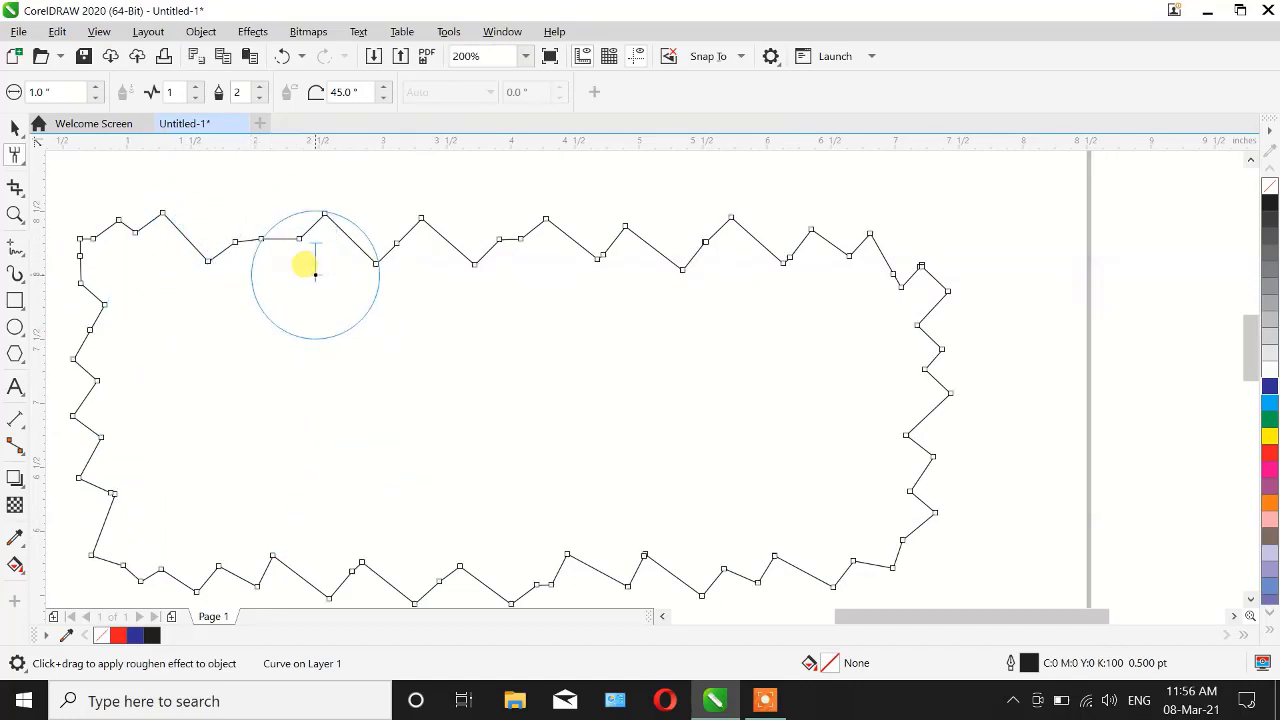
Step: Delete the roughened rectangle from the page
left_click(14, 127)
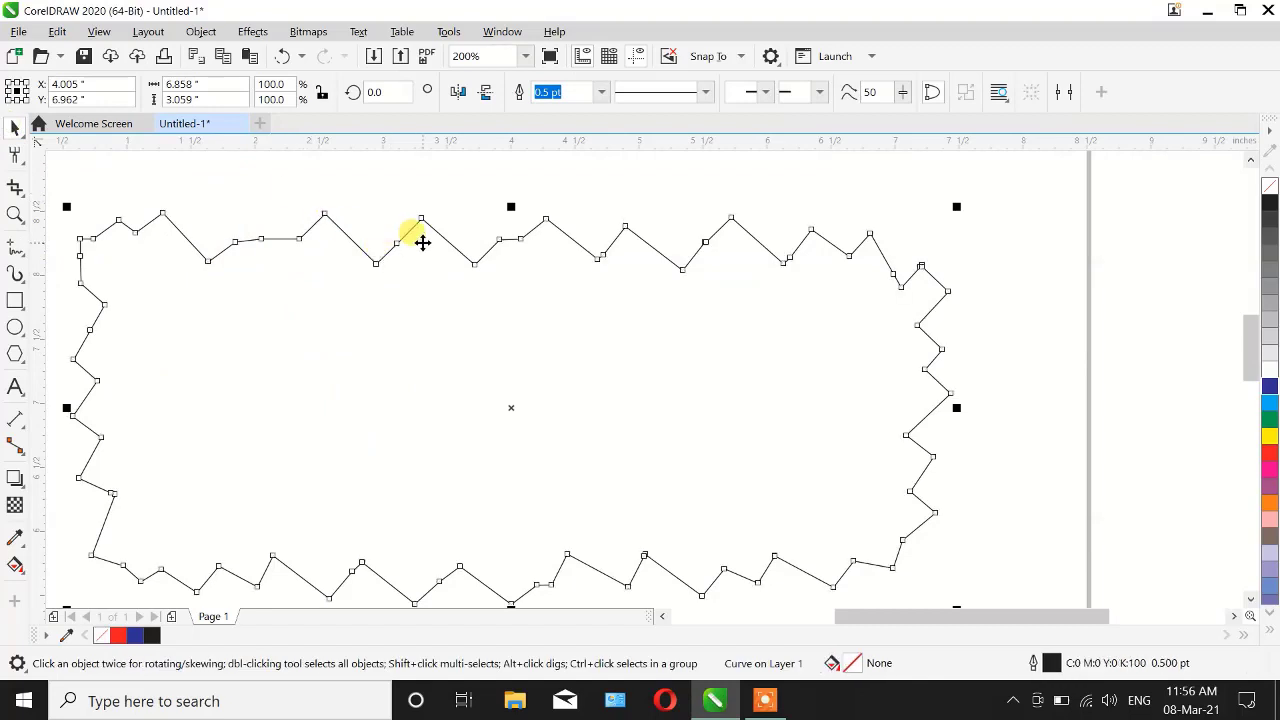
scroll(391, 249, "down", 2)
key("Delete")
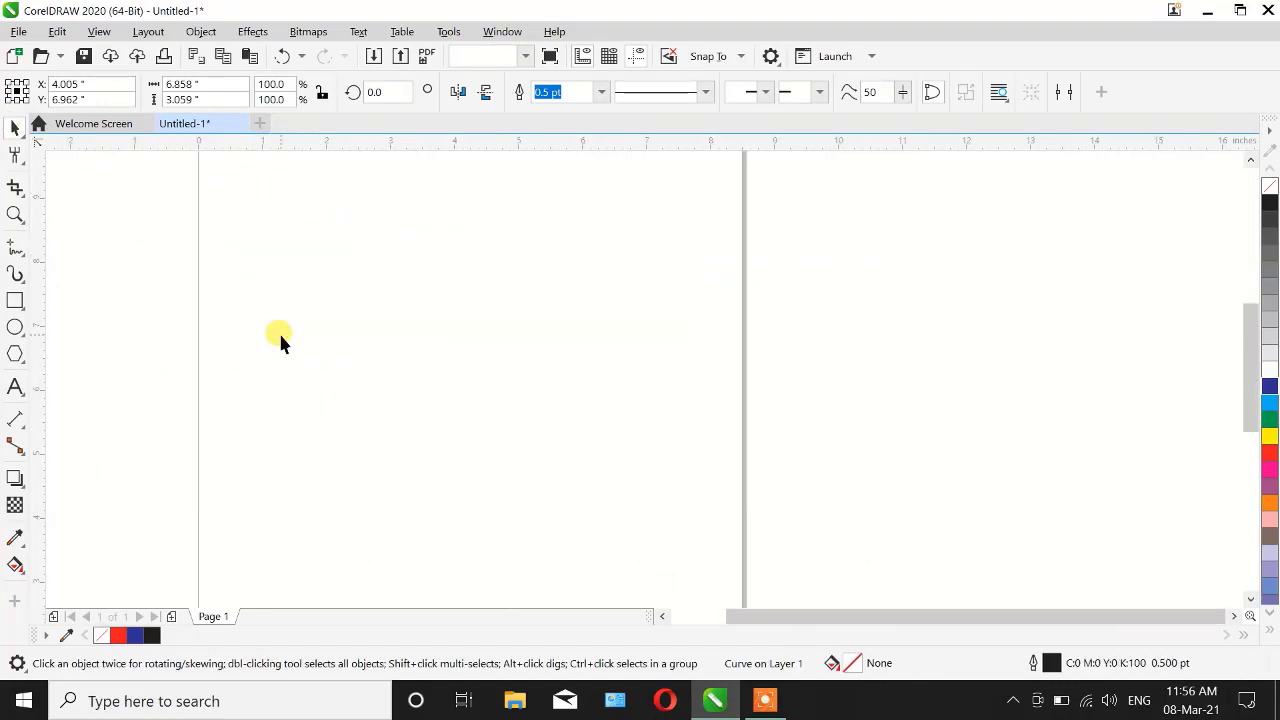
Step: Draw a wide rectangle across the page and set its size to 8 by 1.5 inches
left_click(14, 300)
left_click_drag(224, 226, 729, 303)
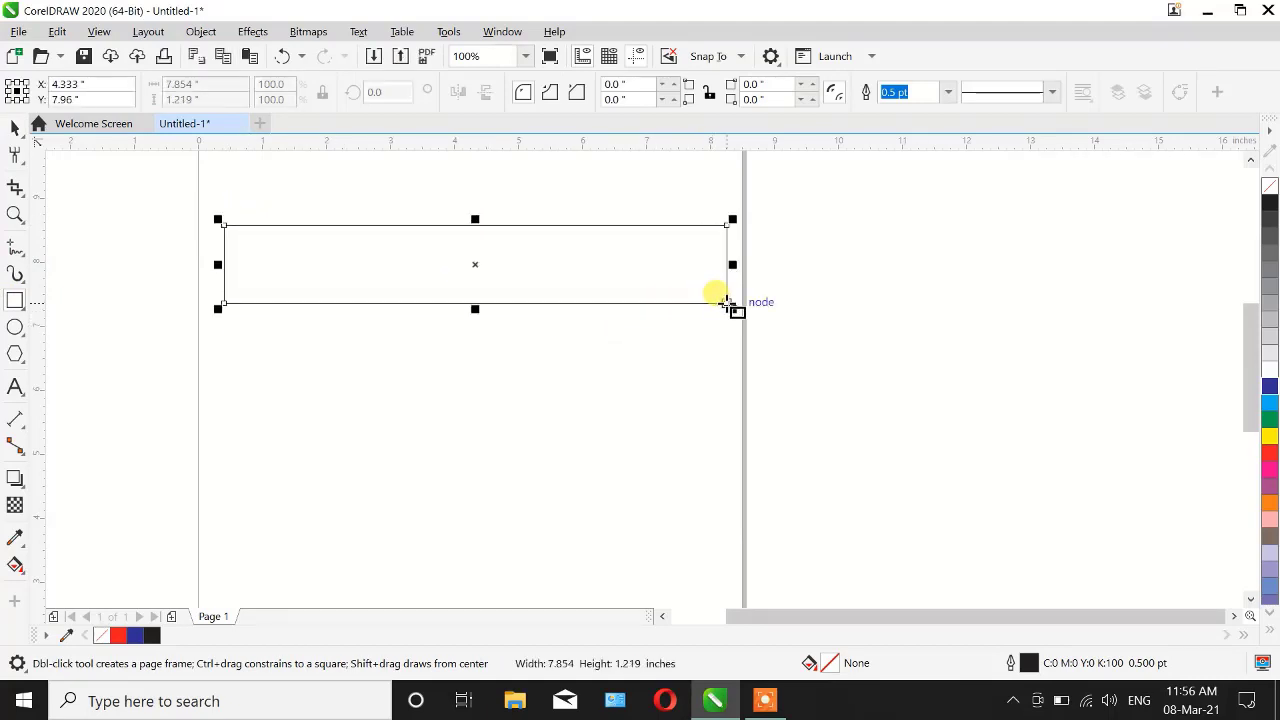
left_click(190, 84)
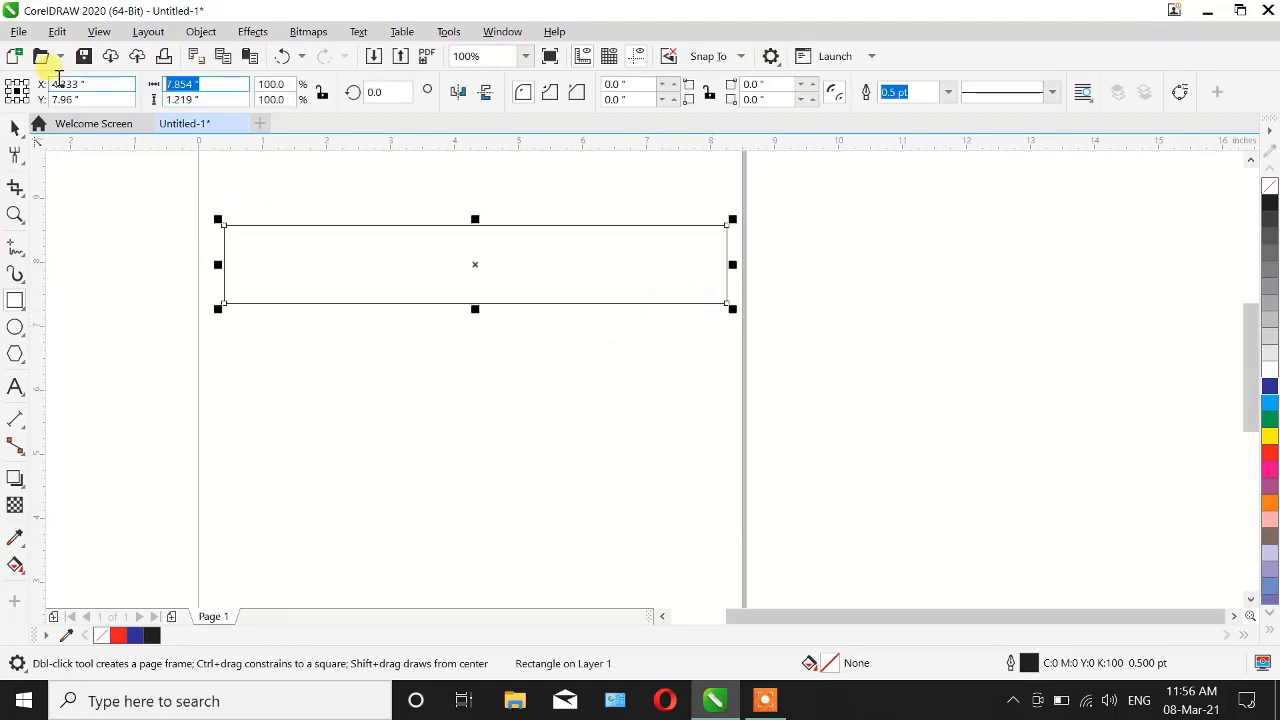
type("8")
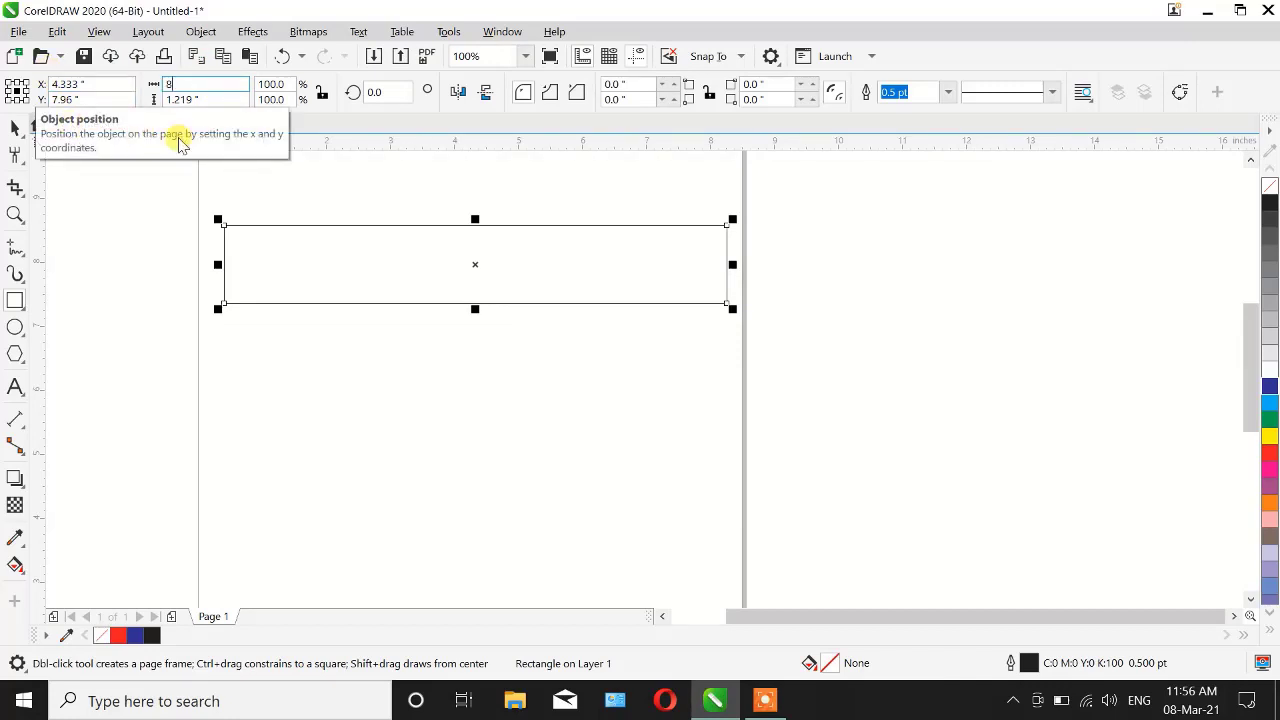
left_click(214, 98)
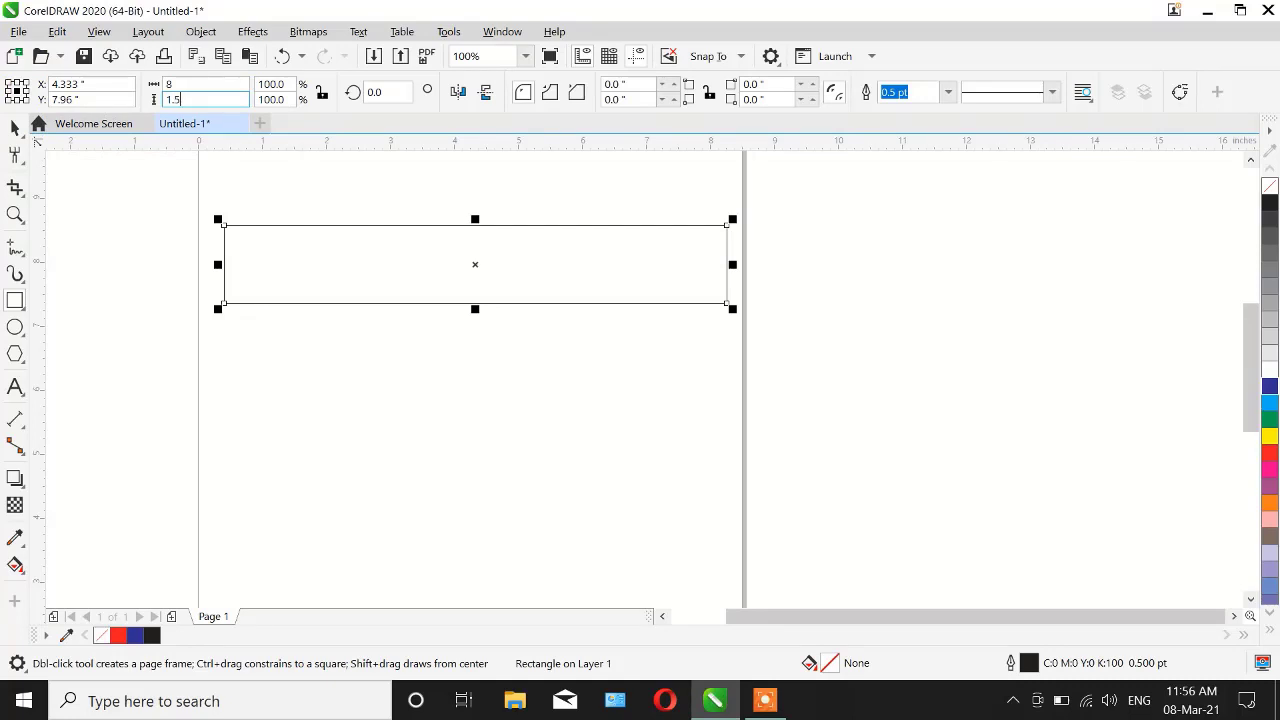
key("Return")
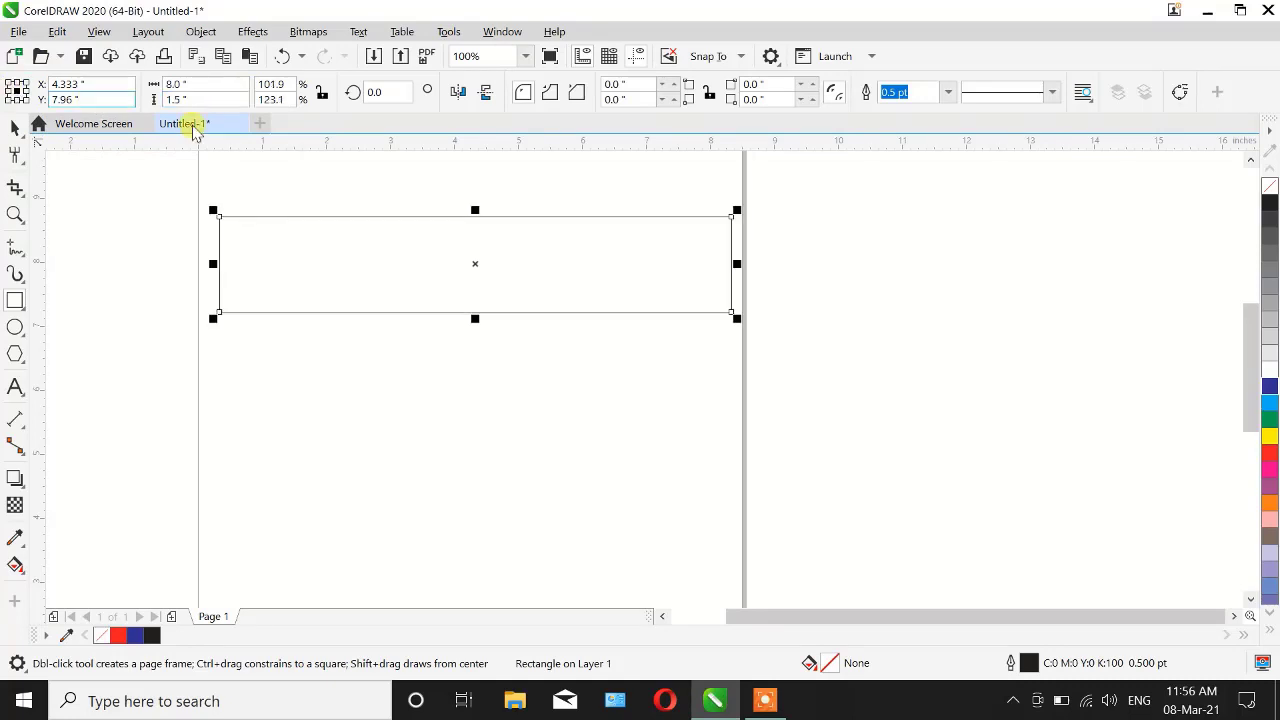
Step: Set the Roughen tool to a spike frequency of 10 and a dryout of 10 for the new rectangle
left_click(15, 157)
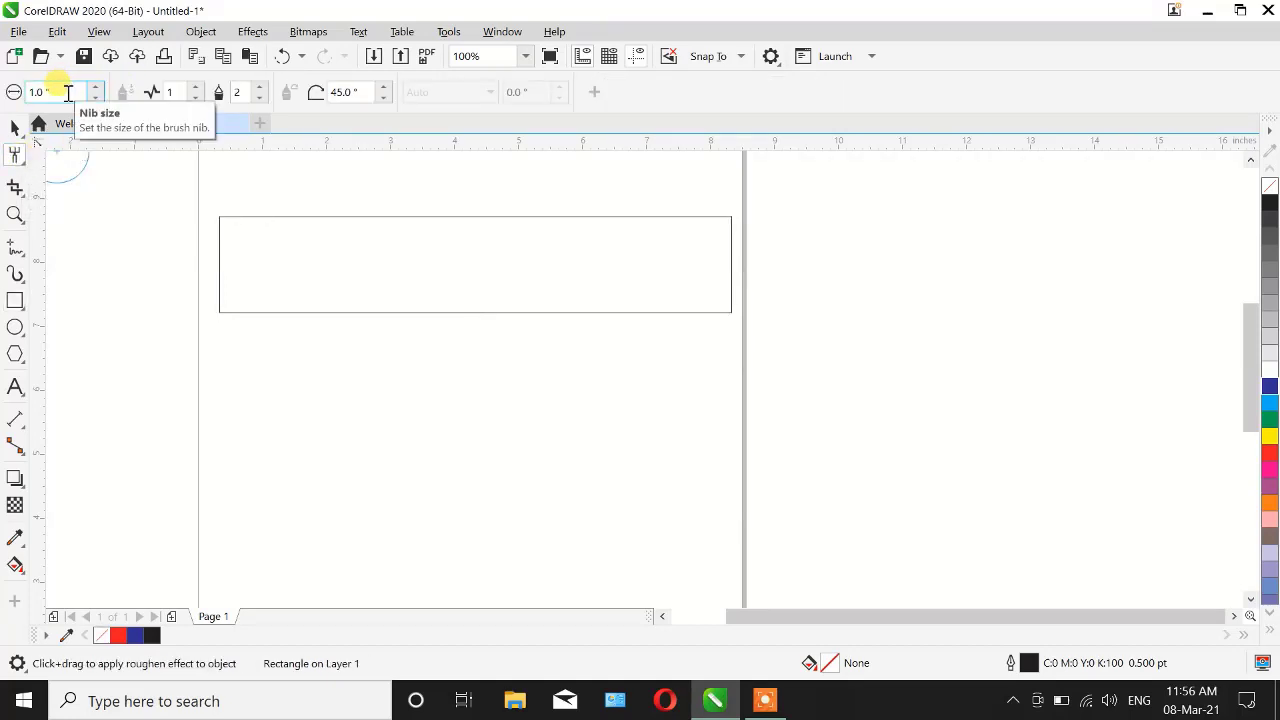
left_click(66, 92)
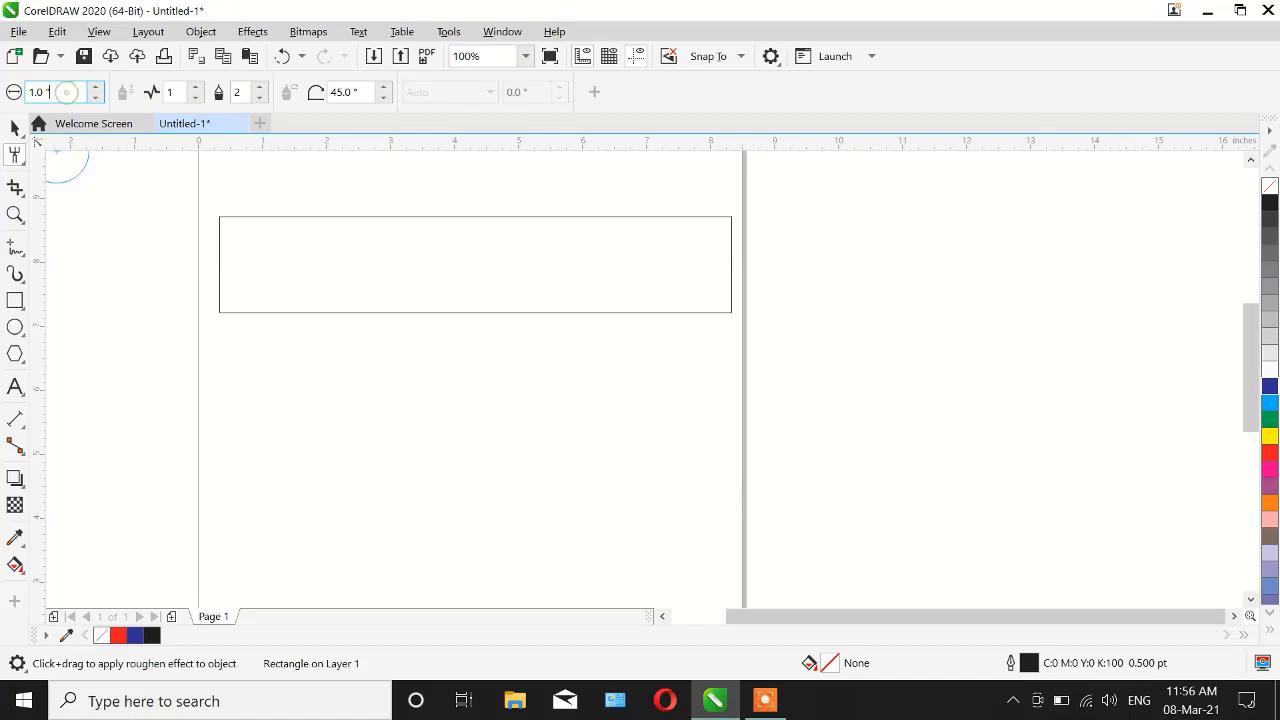
left_click(184, 92)
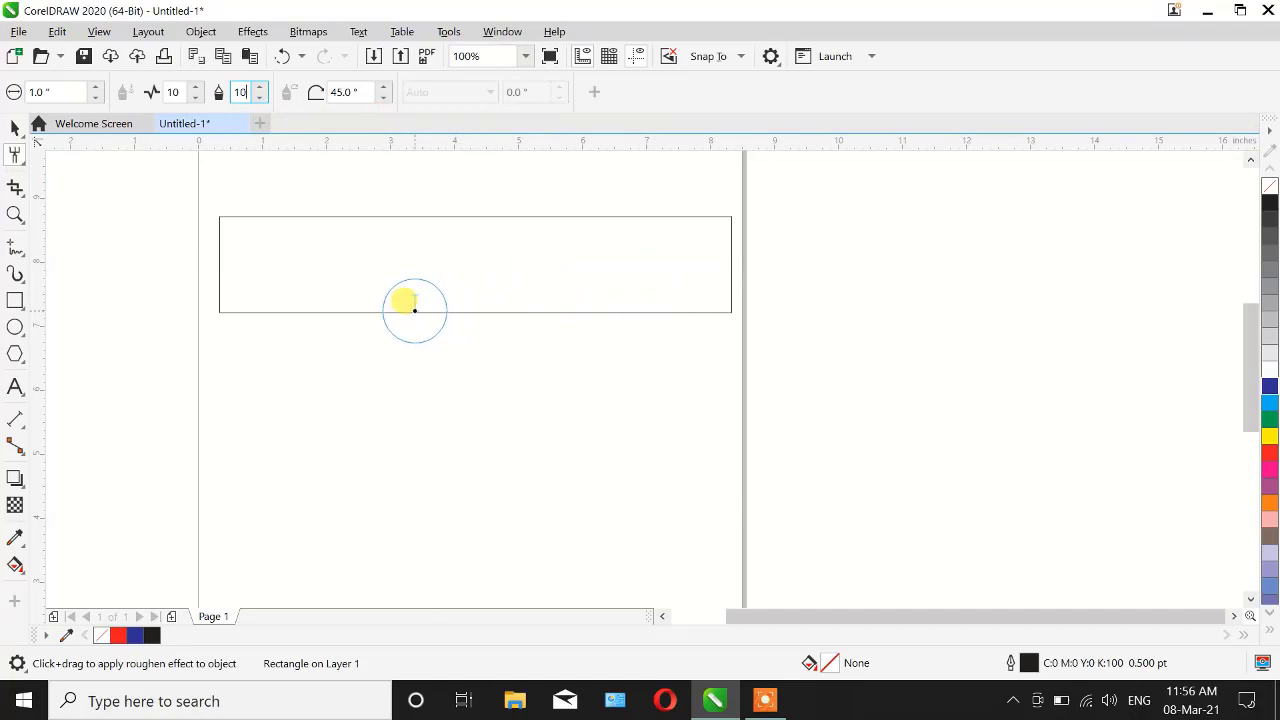
Step: Try roughening the rectangle's bottom edge from about 3 inches to its right corner, and undo the stroke
left_click_drag(426, 310, 741, 302)
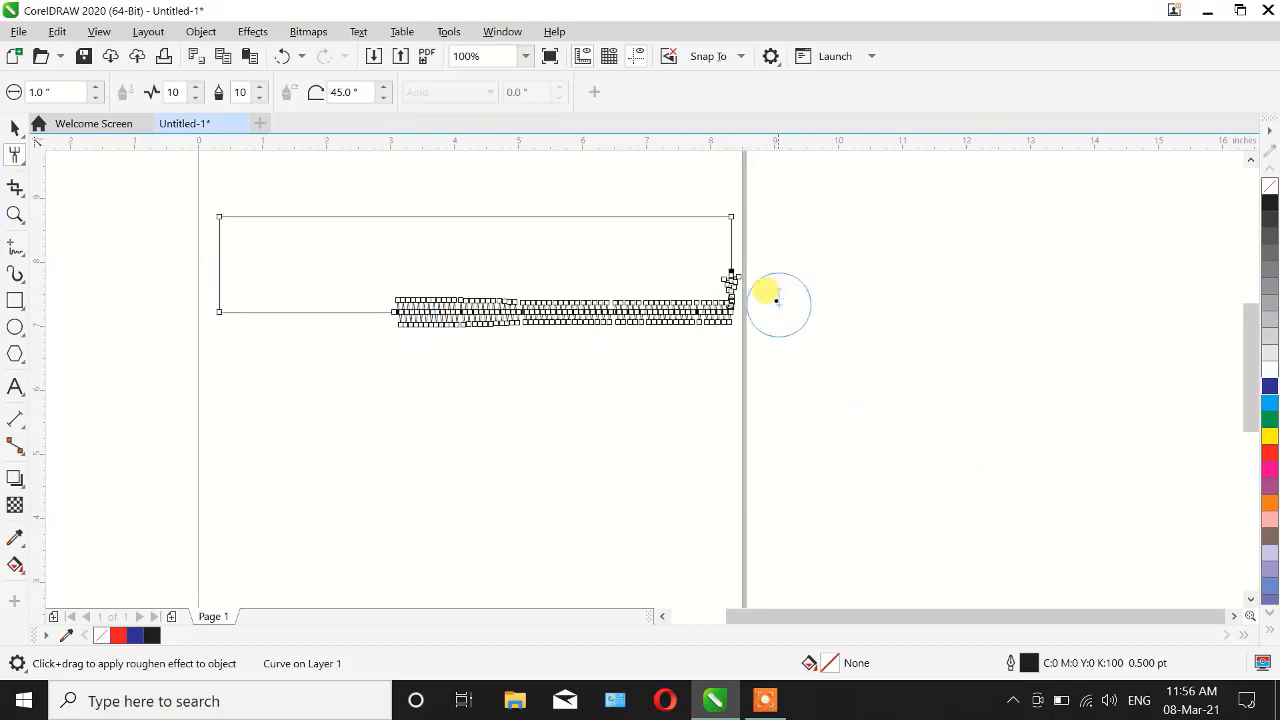
scroll(766, 291, "up", 3)
scroll(737, 282, "down", 3)
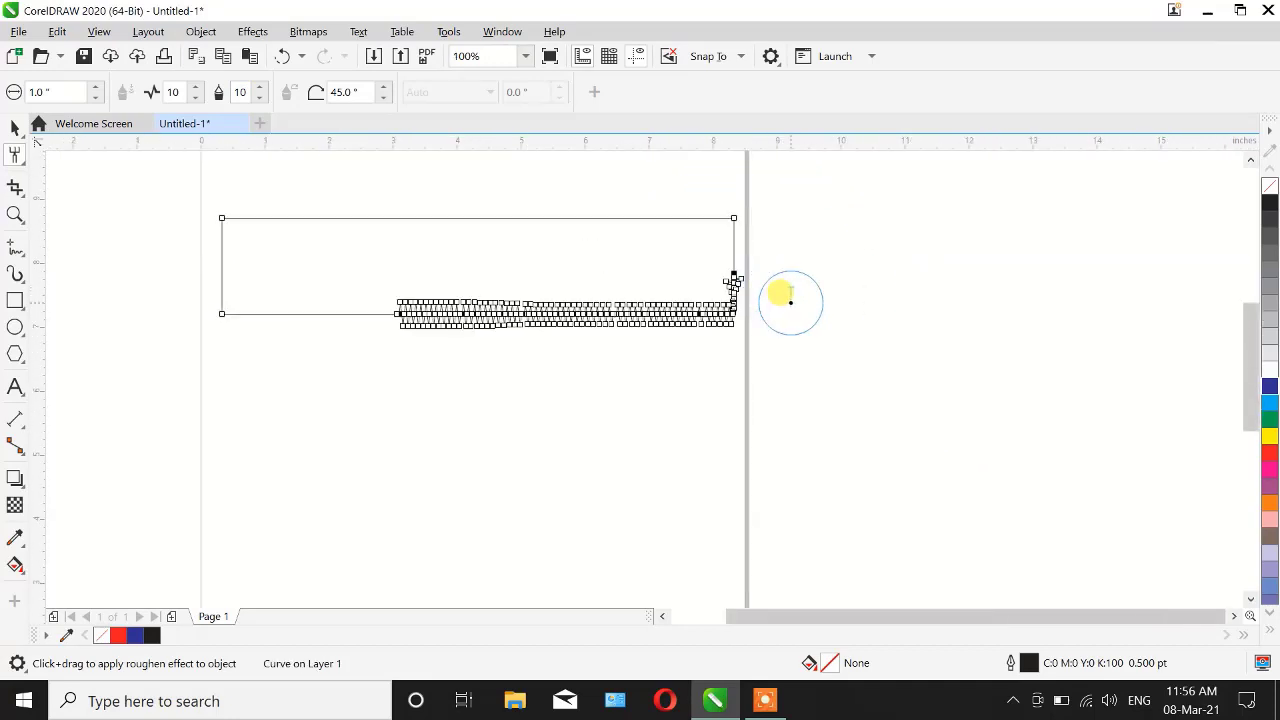
key("ctrl+z")
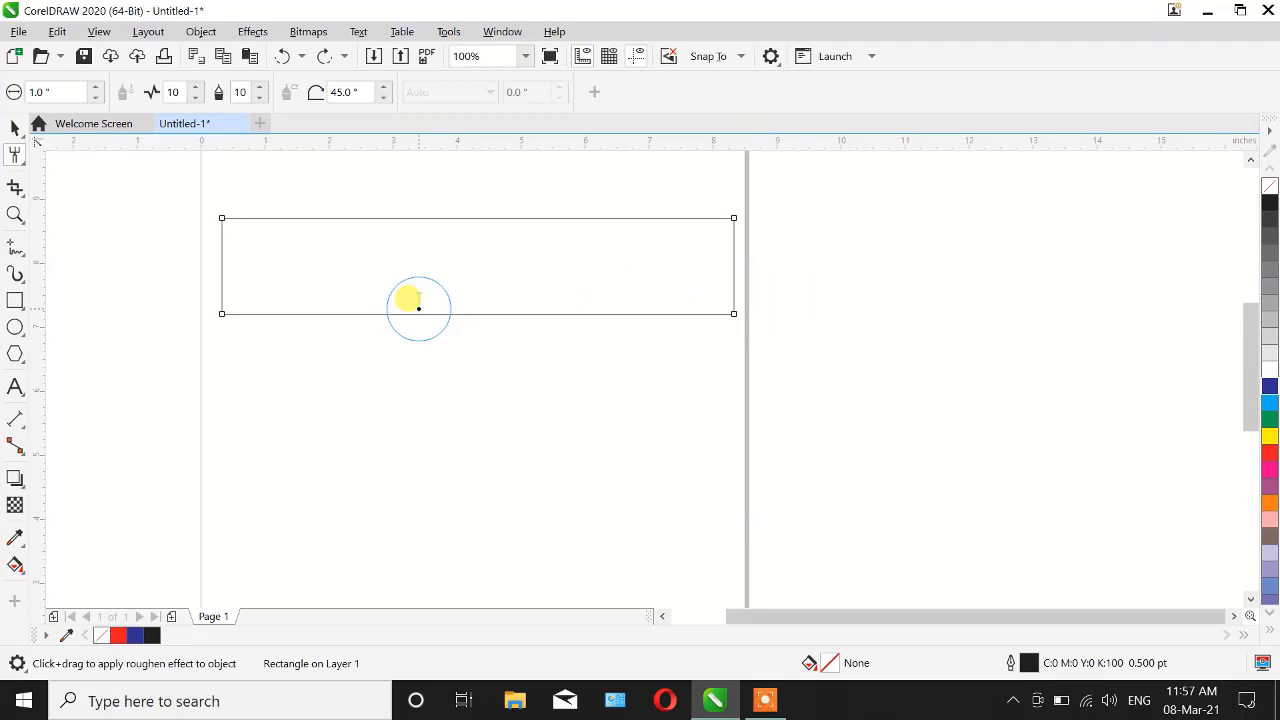
Step: Set the dryout to 0 and roughen the bottom edge into dense, even spikes from about 3 inches to near the right corner
double_click(244, 91)
type("0")
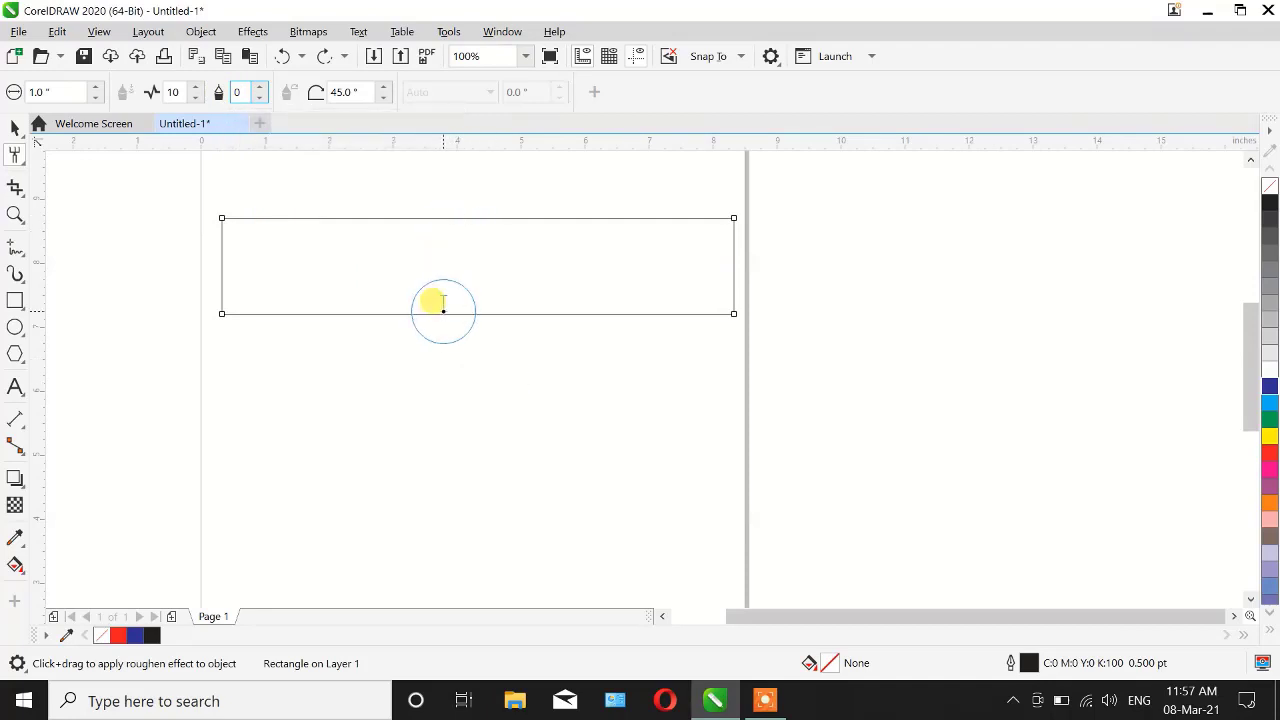
left_click_drag(430, 312, 692, 318)
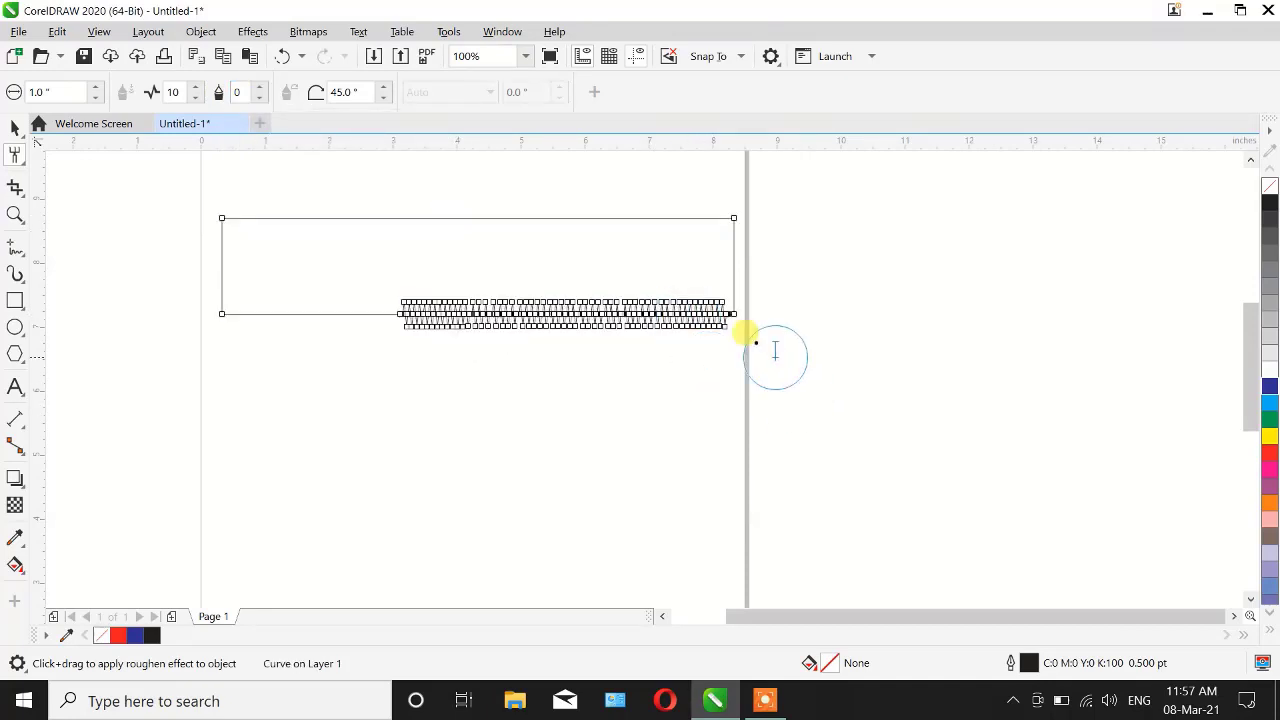
scroll(729, 333, "up", 2)
scroll(729, 333, "up", 2)
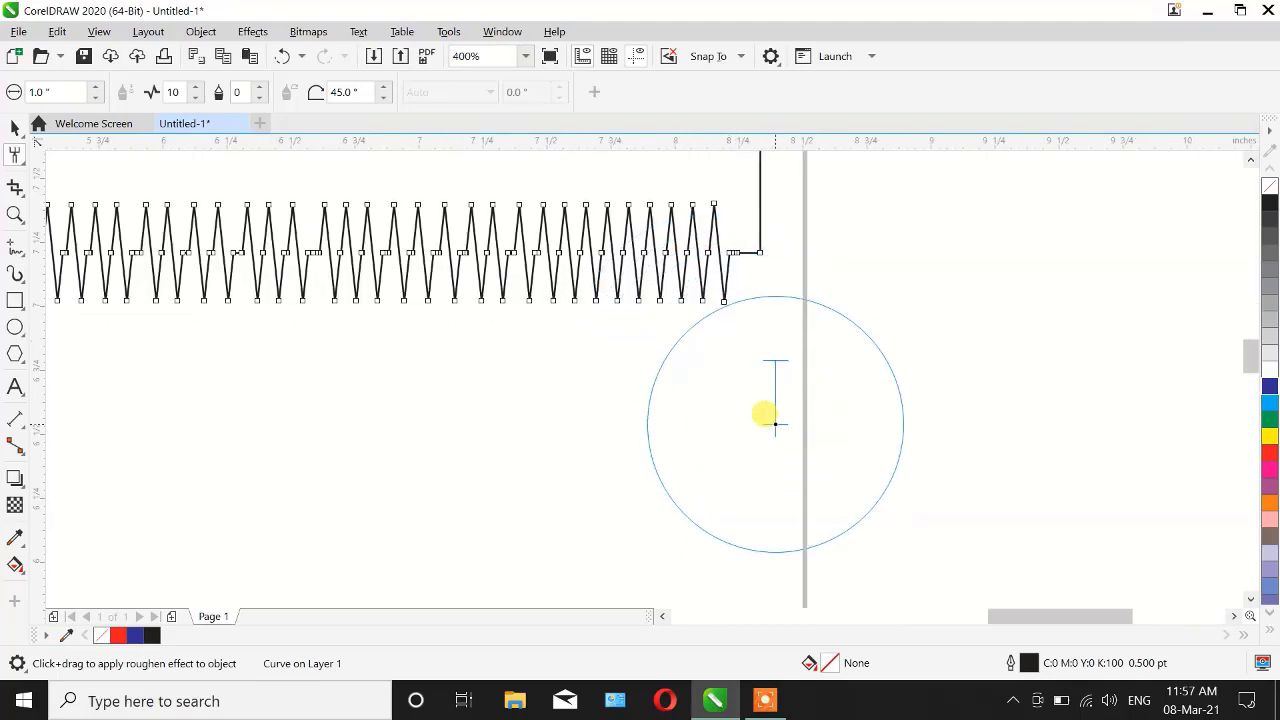
scroll(735, 347, "down", 2)
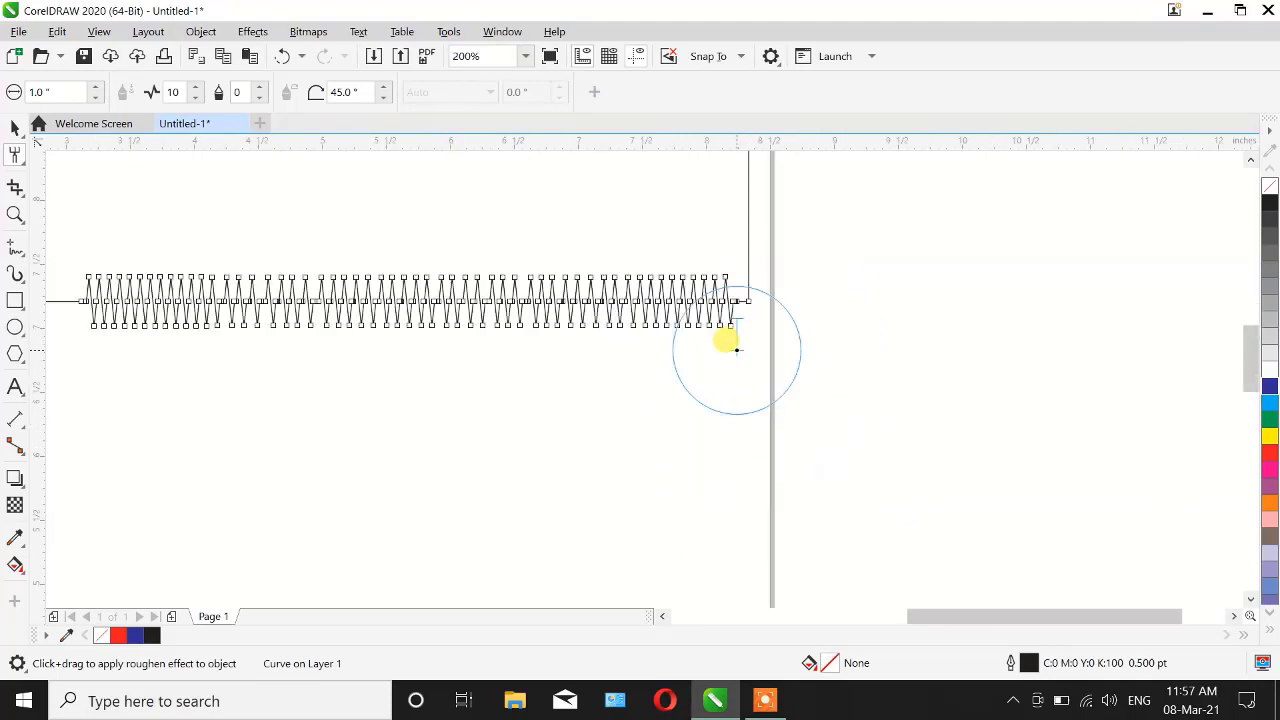
scroll(94, 282, "up", 4)
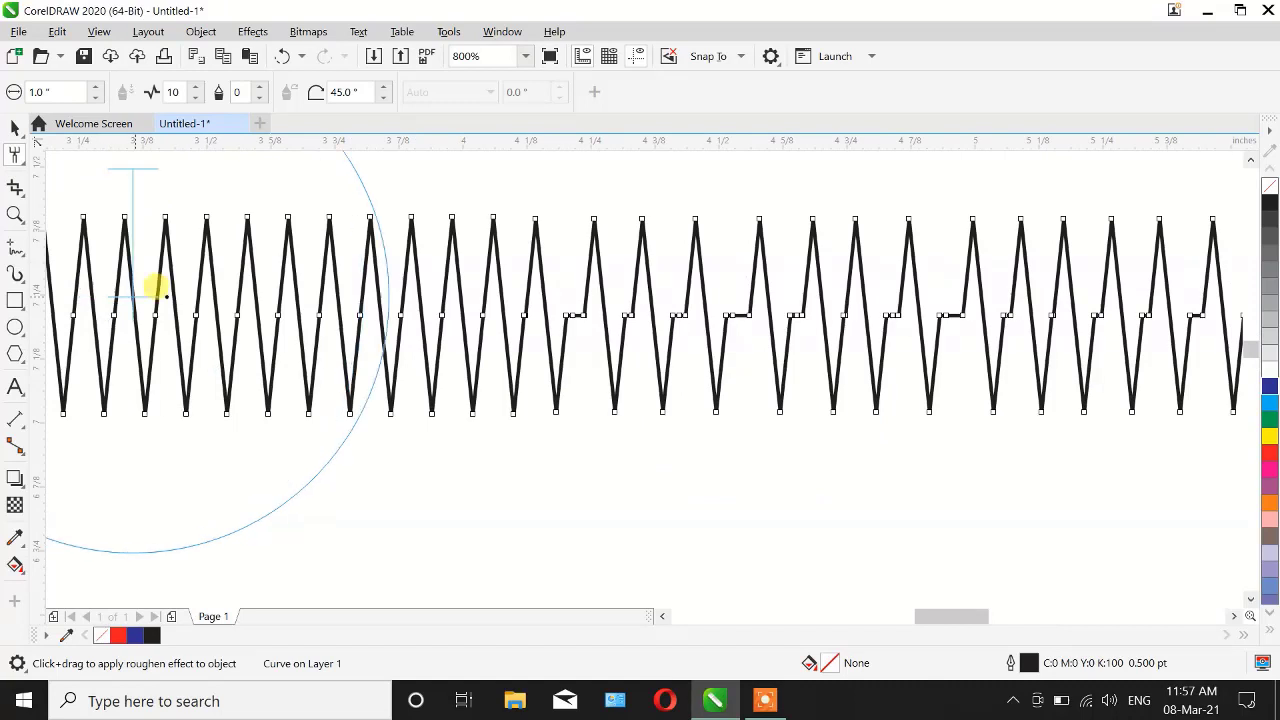
scroll(318, 258, "down", 4)
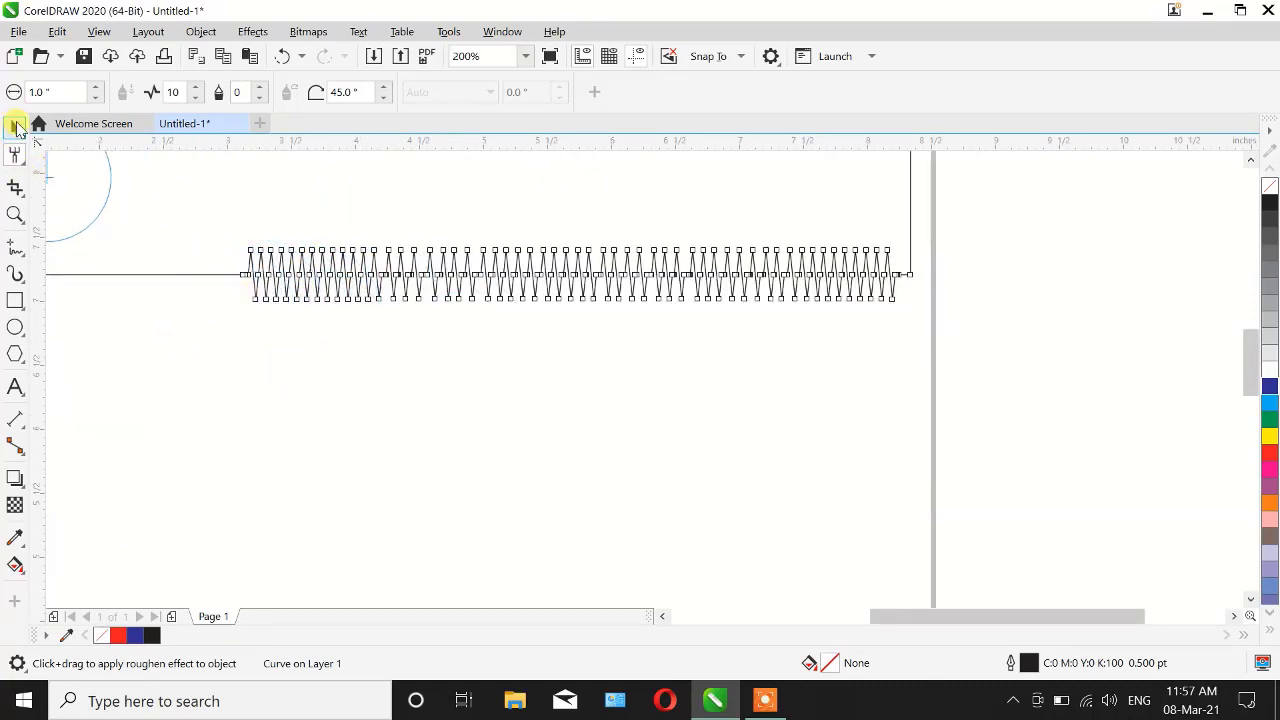
Step: Switch to the Shape tool to edit the nodes of the rectangle's spiked bottom edge
left_click(16, 128)
scroll(698, 322, "down", 1)
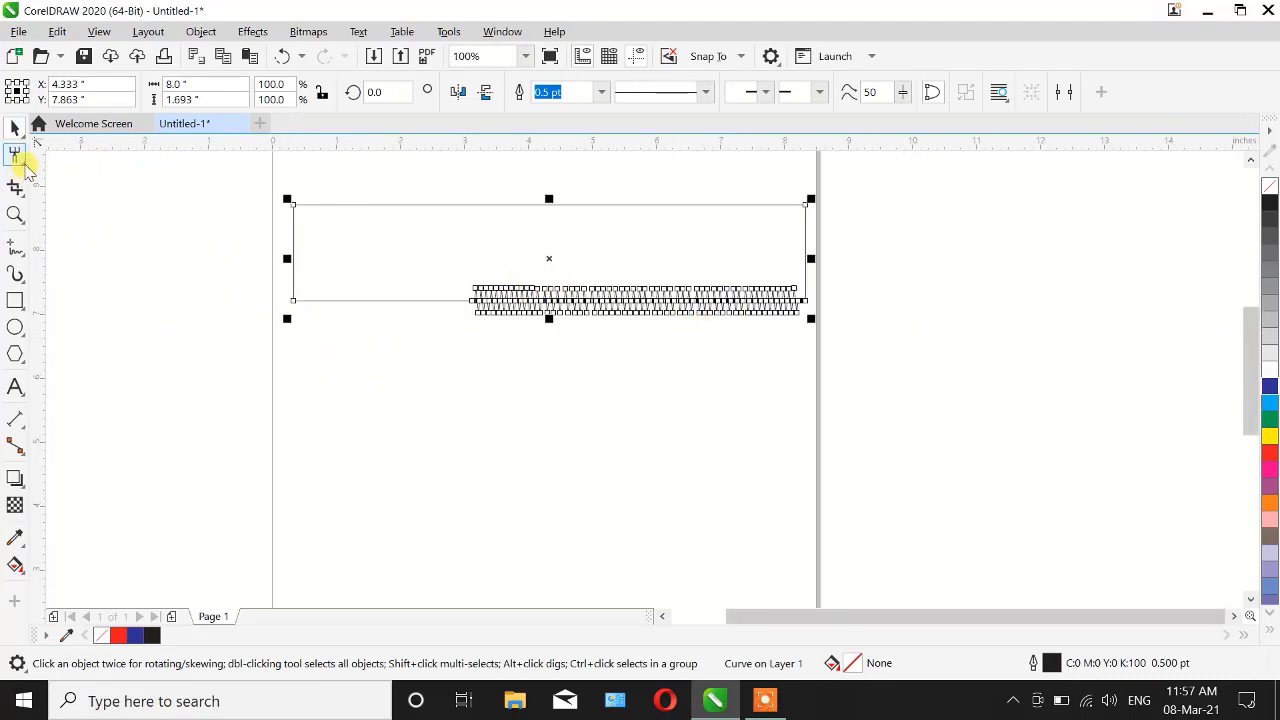
left_click(24, 165)
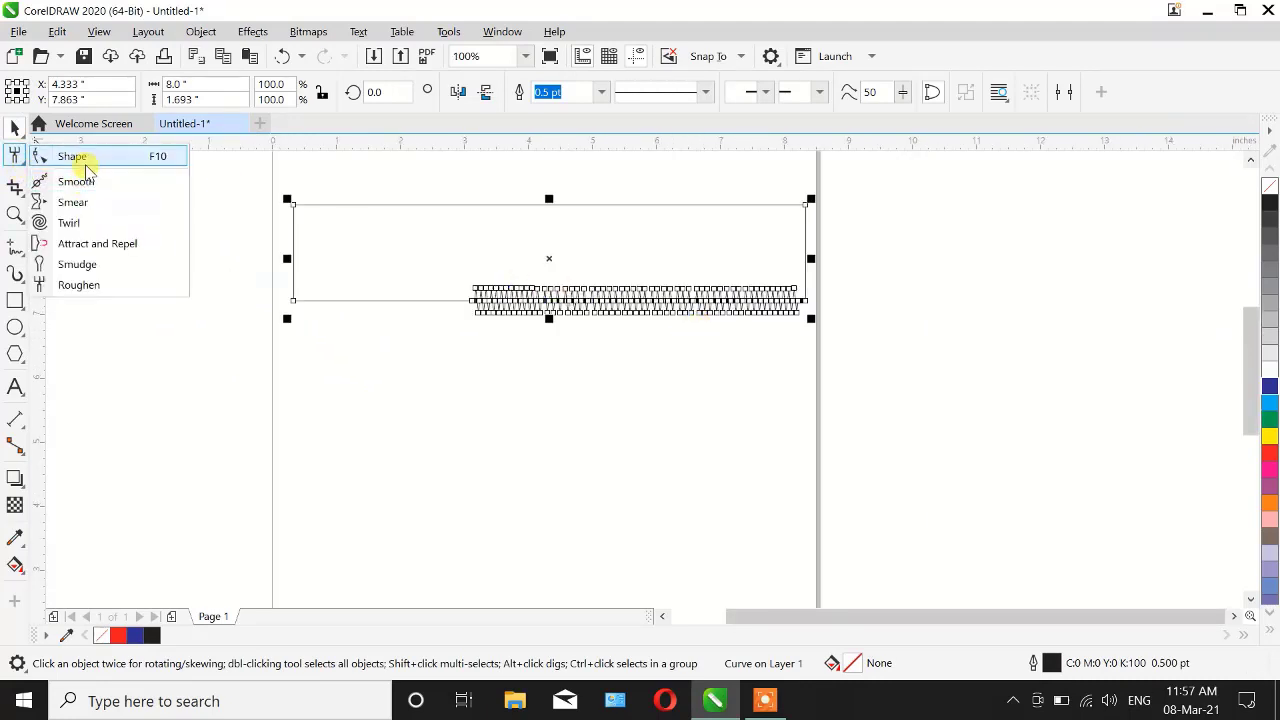
left_click(84, 166)
scroll(570, 318, "up", 2)
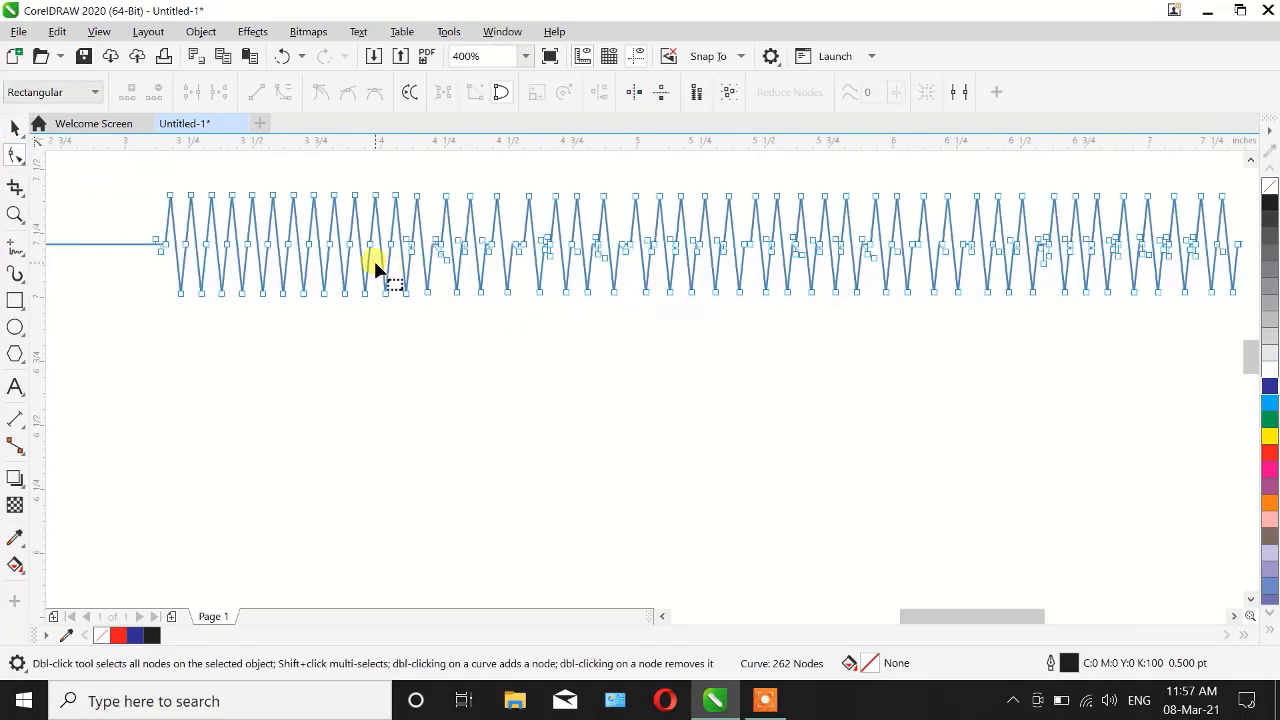
scroll(375, 268, "down", 1)
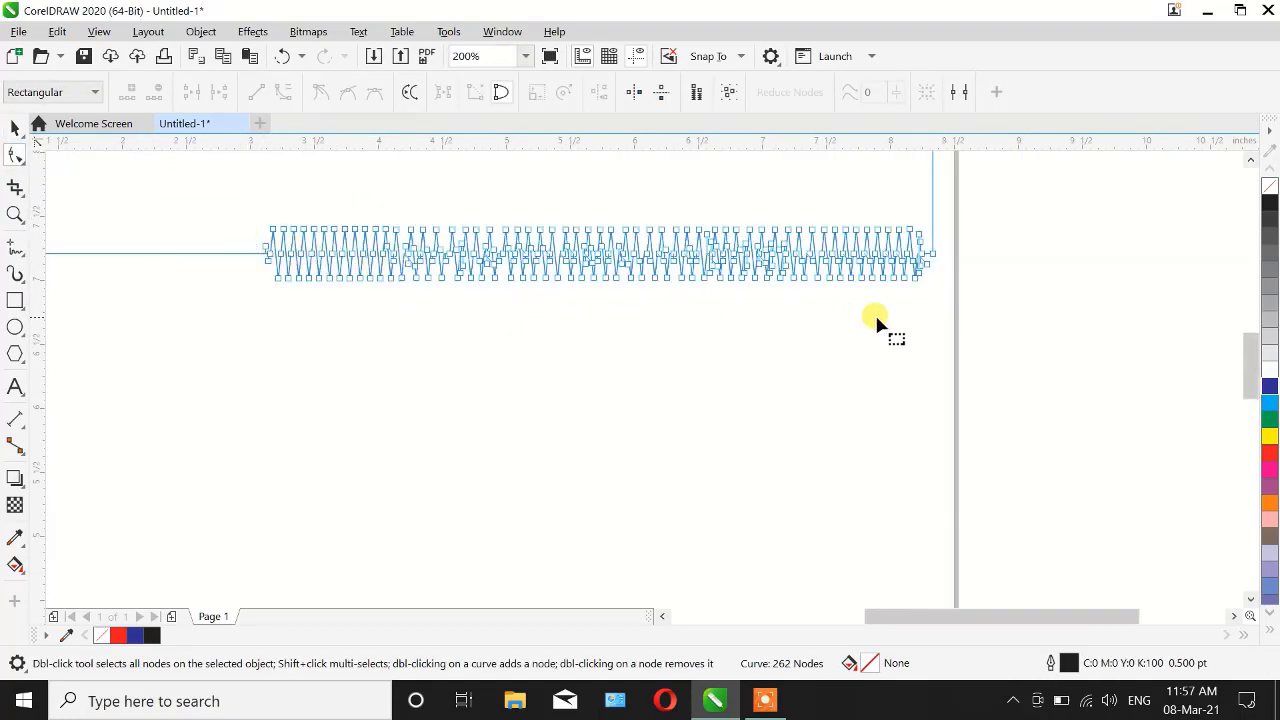
Step: Try deleting all the midline nodes across the full length of the spikes, and undo the deletion
left_click_drag(1009, 262, 238, 238)
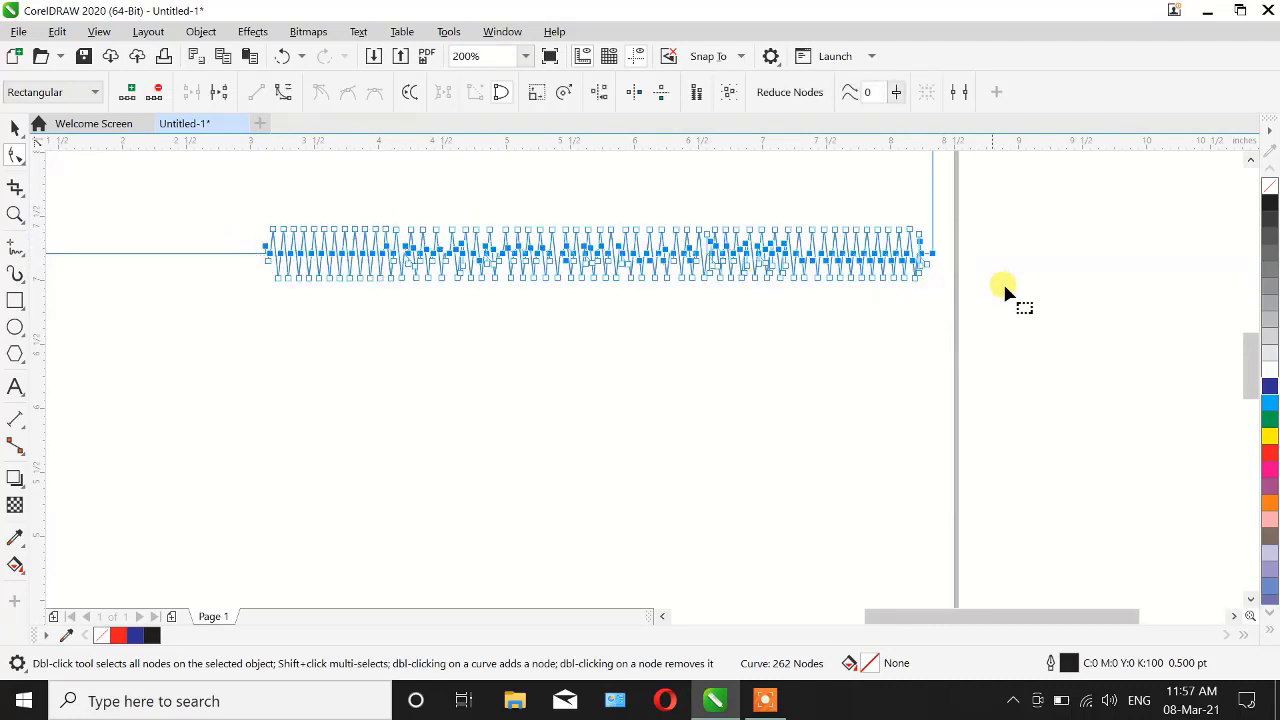
left_click_drag(1023, 274, 672, 289)
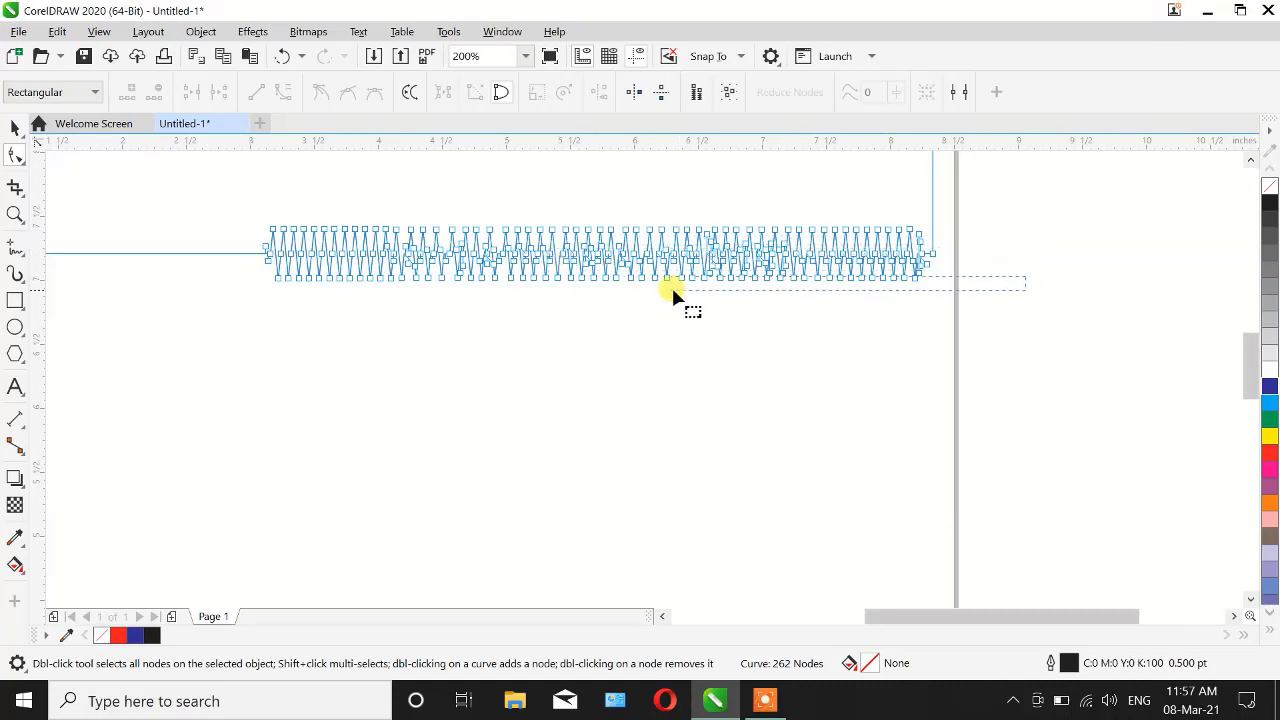
left_click_drag(1046, 342, 1062, 323)
left_click_drag(1031, 262, 266, 252)
scroll(266, 252, "up", 3)
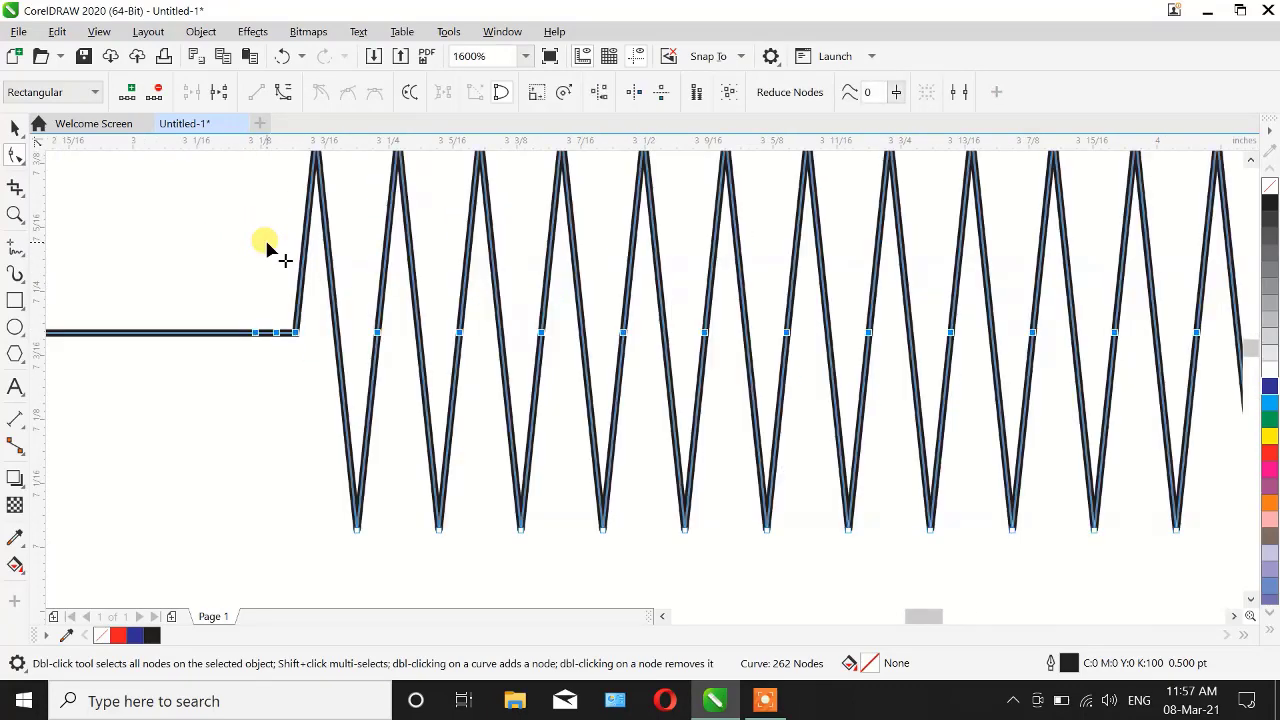
scroll(300, 268, "down", 2)
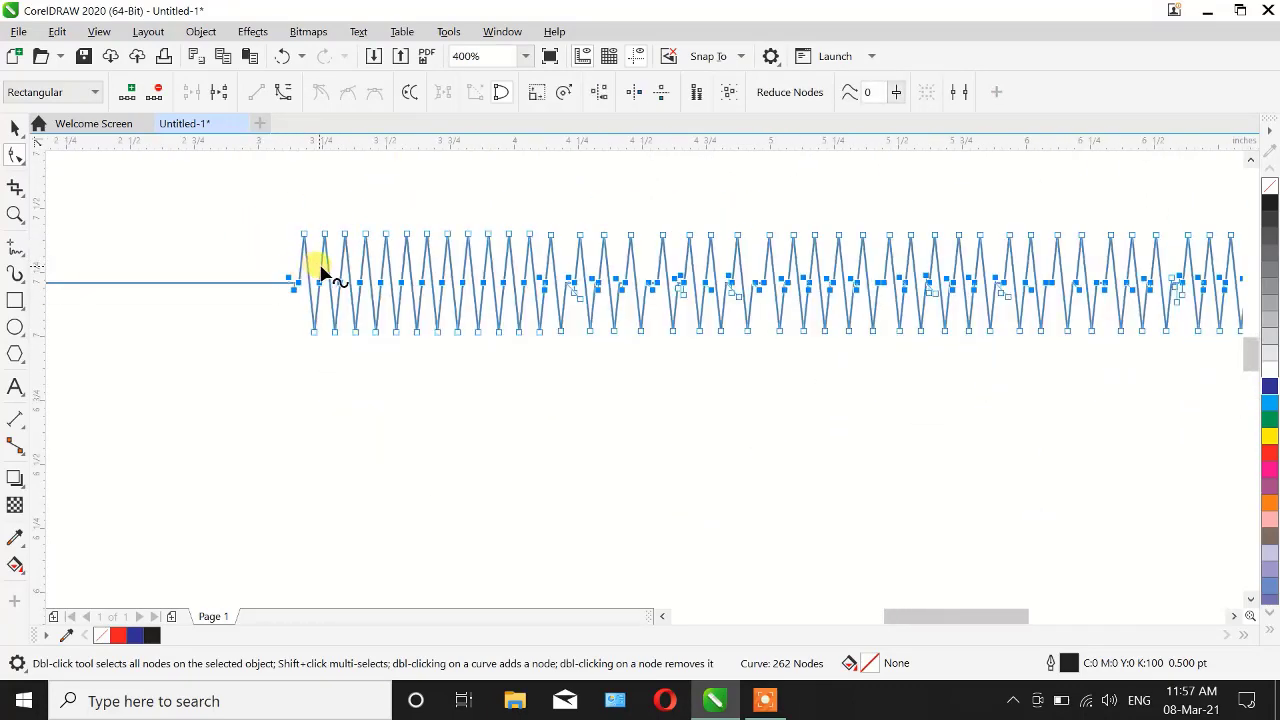
scroll(492, 272, "down", 1)
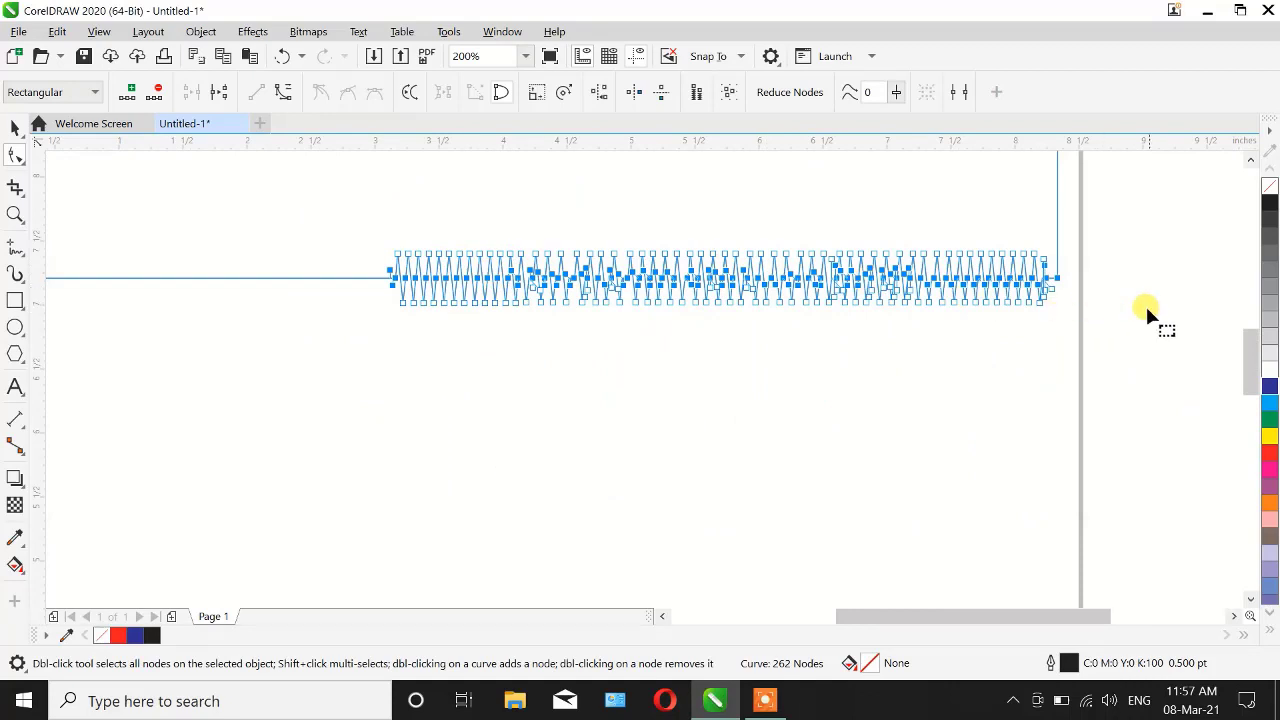
scroll(1147, 309, "up", 1)
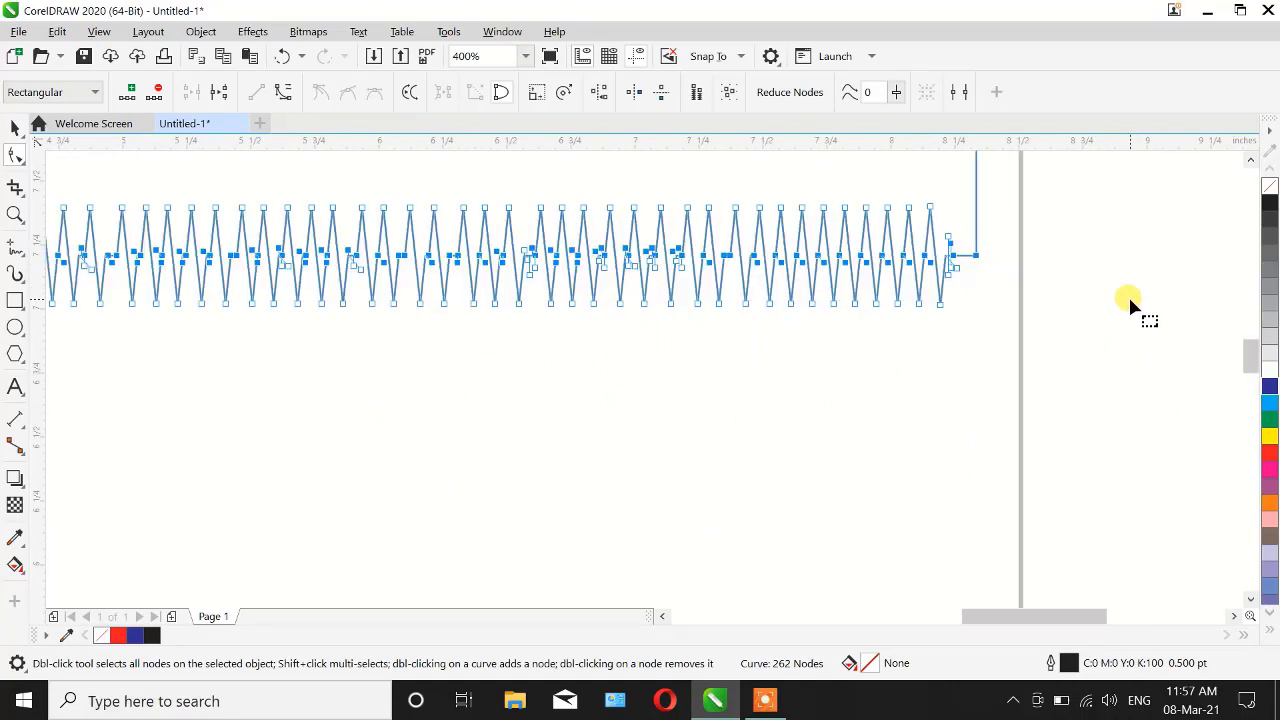
key("Delete")
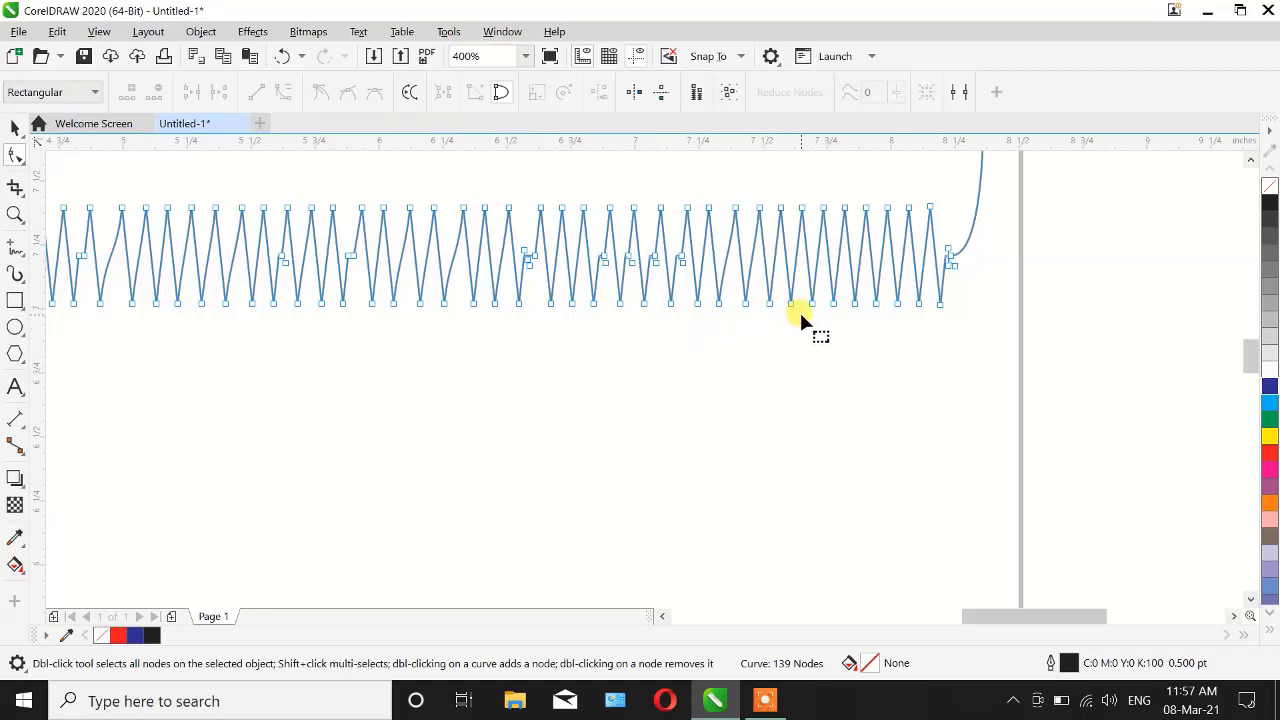
key("ctrl+z")
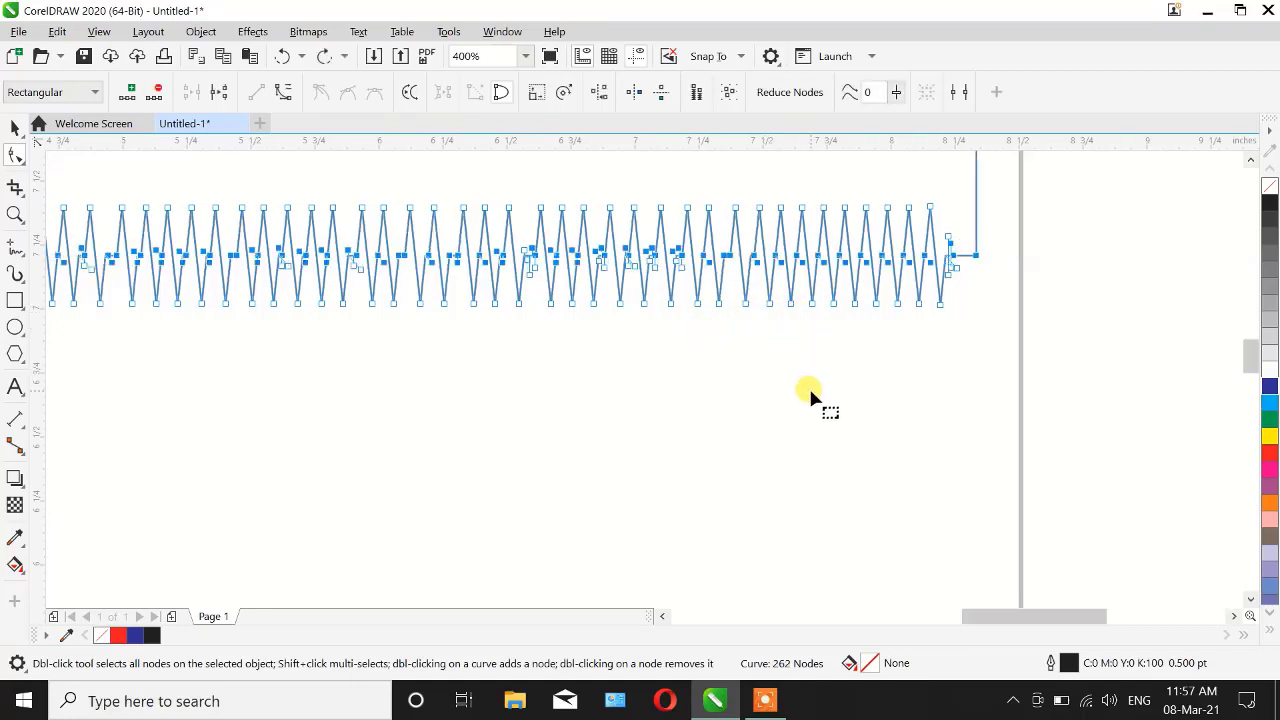
Step: Try deleting the midline nodes from the start of the spikes to about 5.2 inches, and undo the deletion
scroll(806, 388, "down", 1)
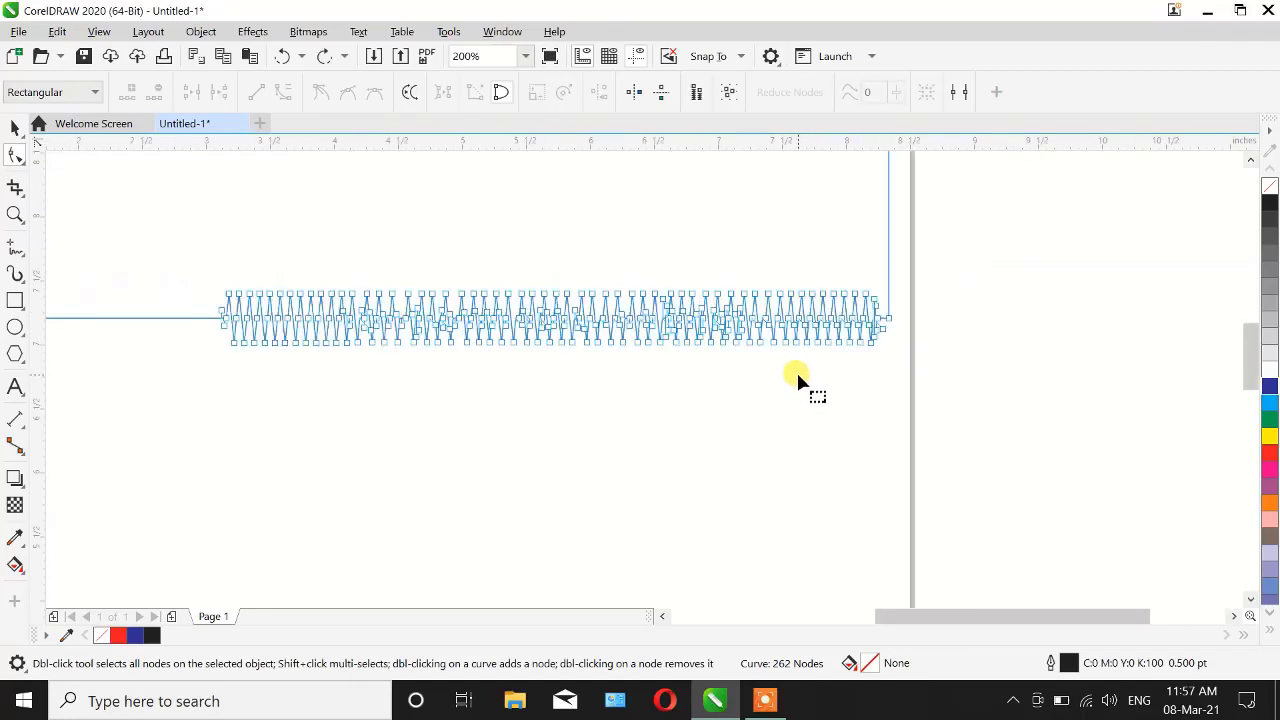
scroll(214, 312, "up", 1)
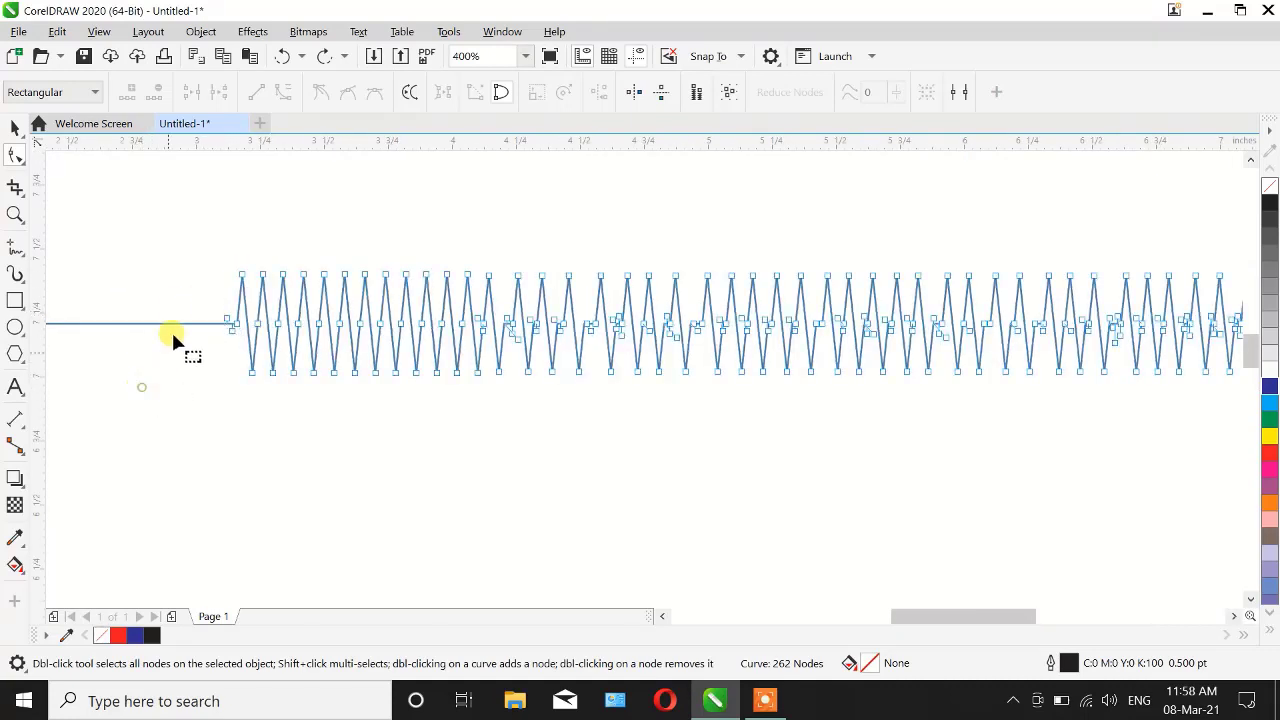
left_click_drag(171, 296, 762, 342)
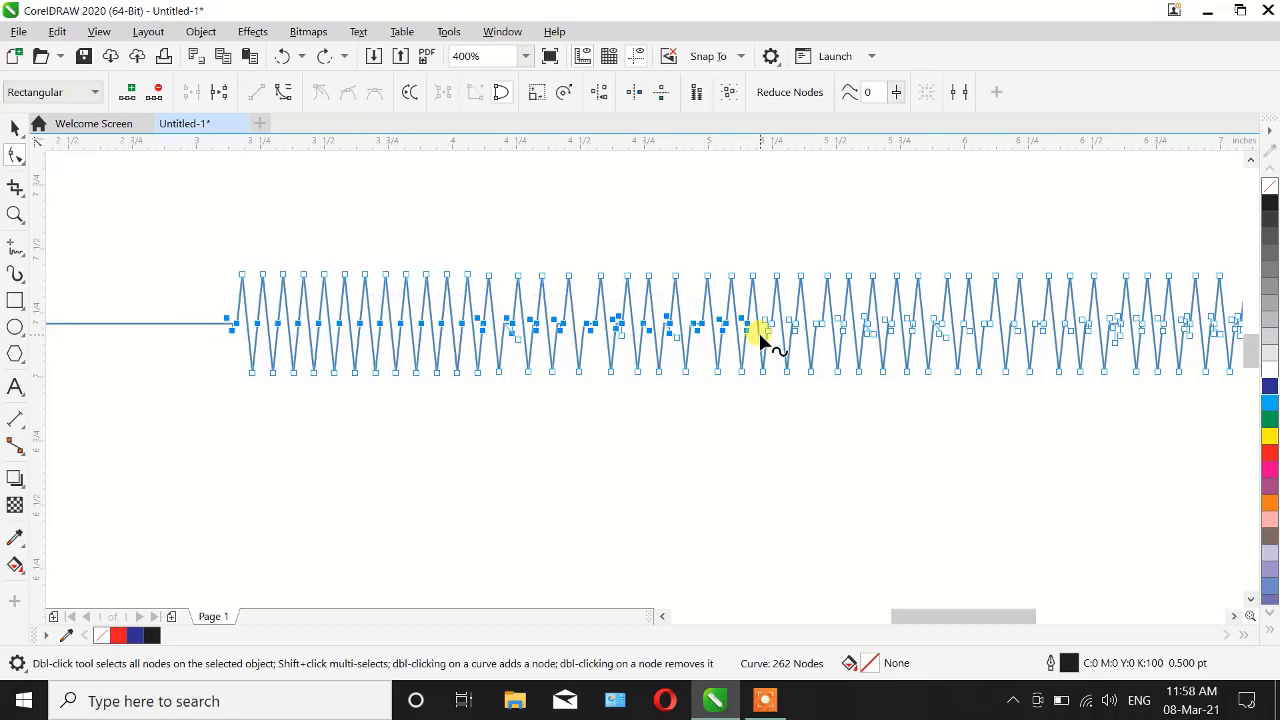
key("Delete")
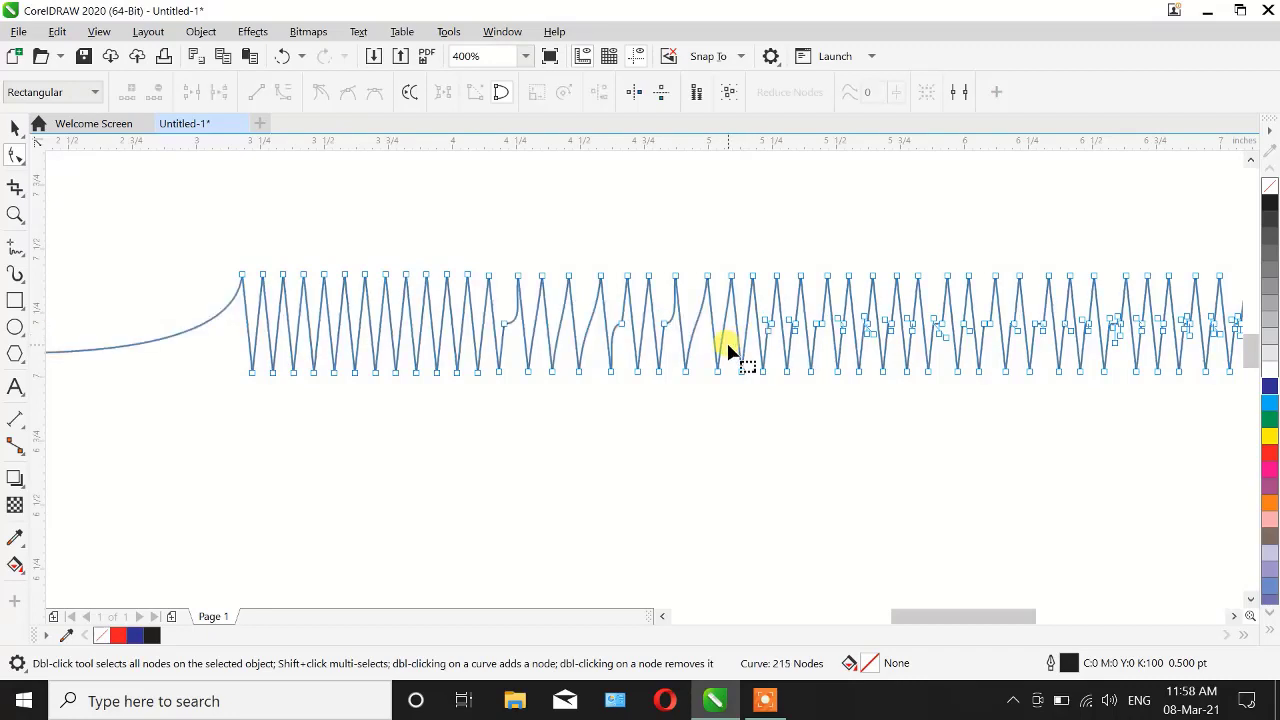
key("ctrl+z")
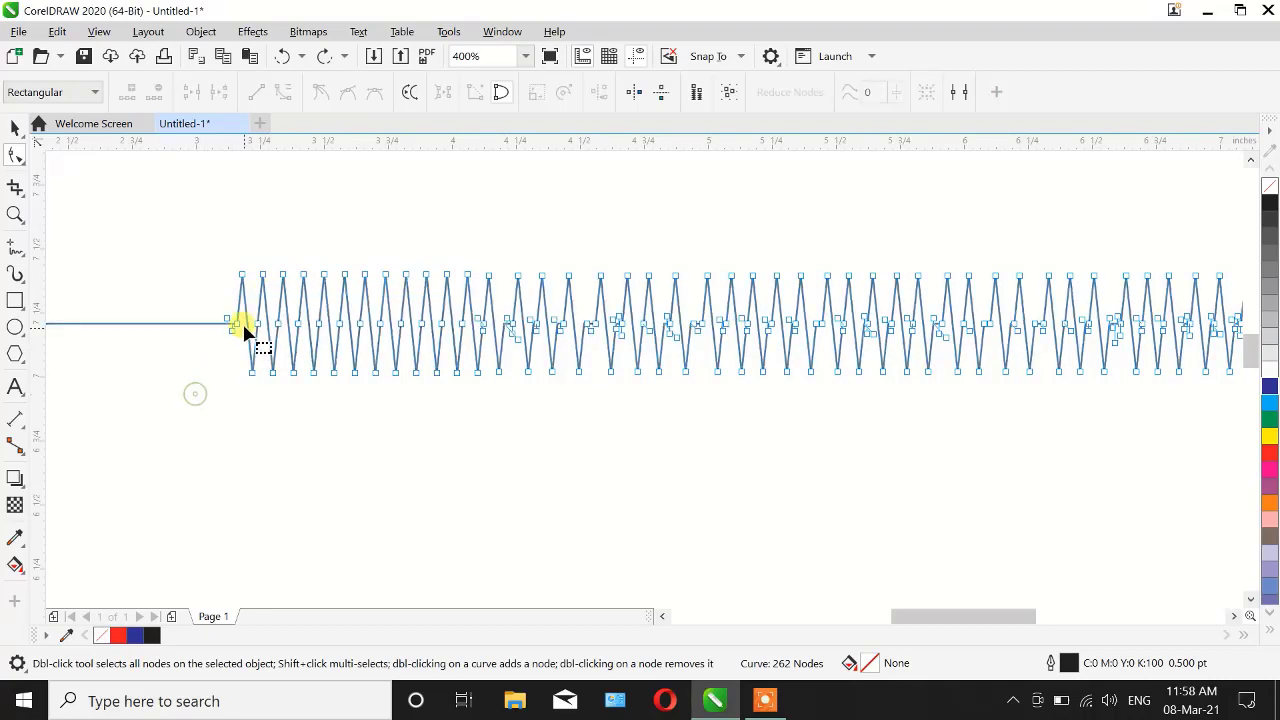
Step: Delete the midline nodes between the spike tips from about 3.2 to 7 inches, keeping the starting nodes beside the straight edge
left_click_drag(242, 313, 897, 393)
left_click_drag(1218, 352, 1230, 345)
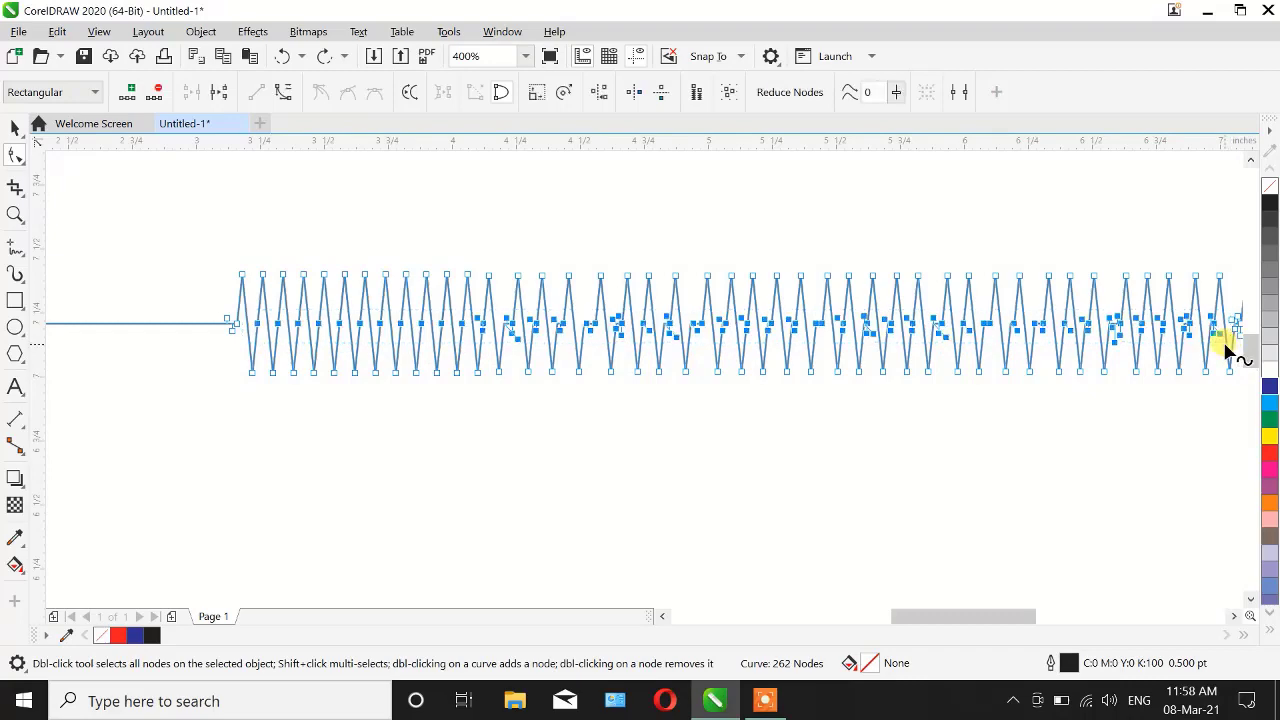
key("Delete")
Step: Delete the remaining midline nodes from about 7 inches to the last spike, including the small cluster beside the rectangle's right corner
scroll(306, 294, "down", 2)
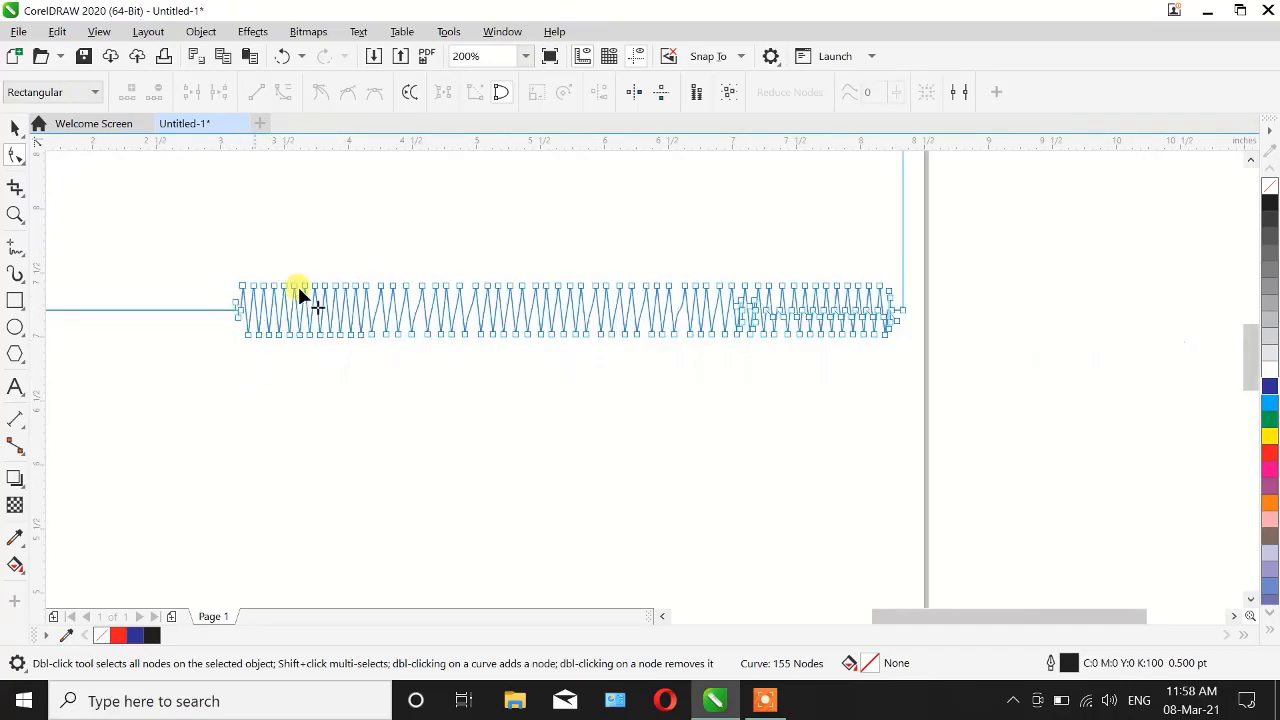
scroll(834, 289, "up", 3)
scroll(812, 308, "up", 1)
scroll(752, 343, "down", 1)
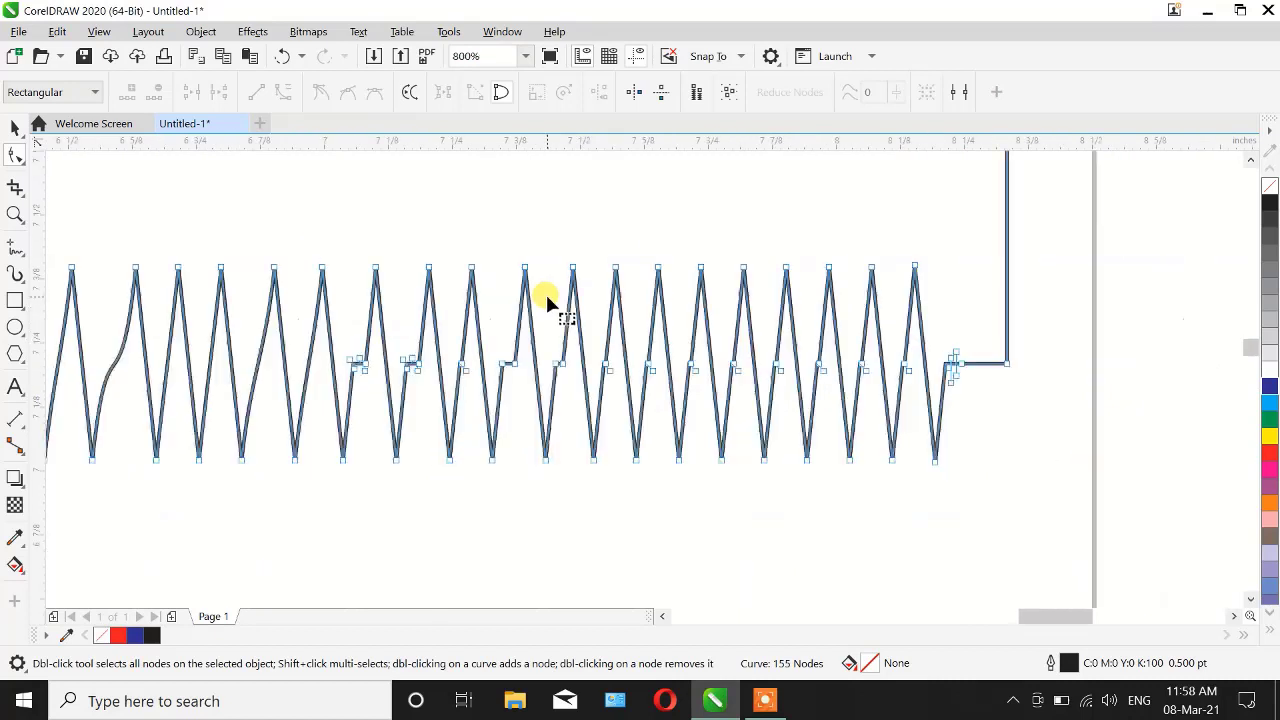
scroll(352, 360, "up", 3)
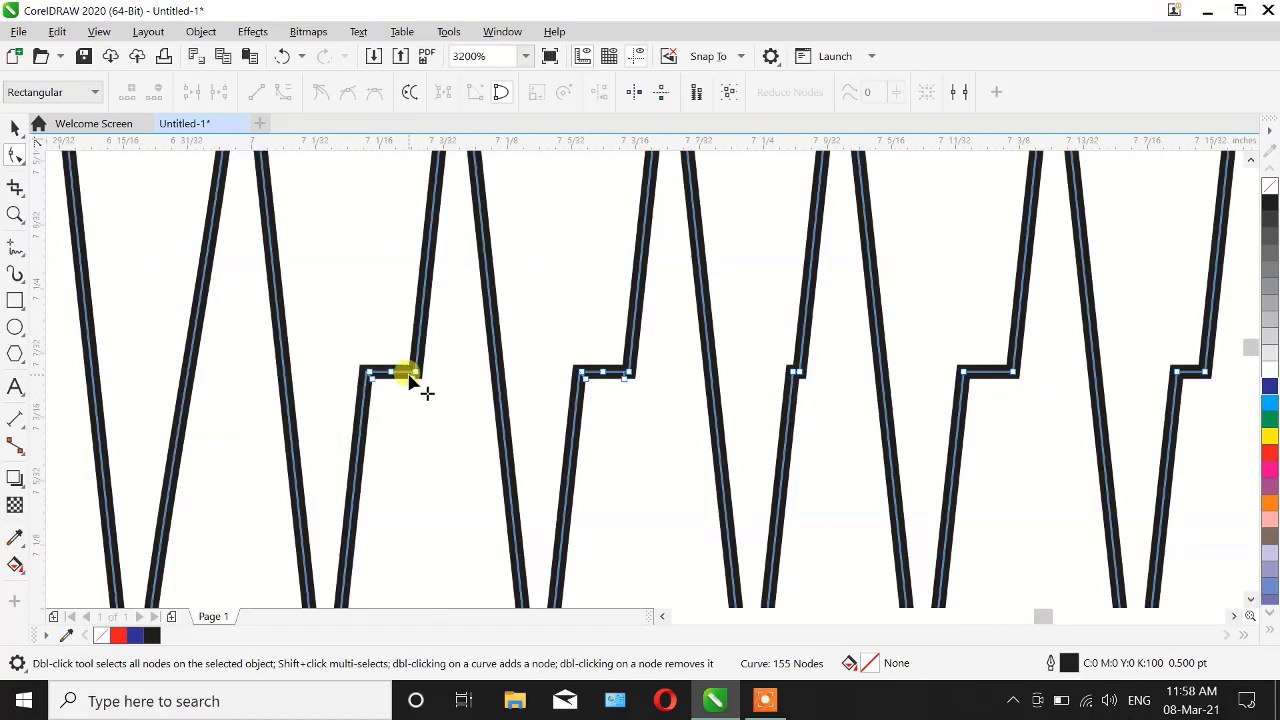
scroll(560, 346, "down", 1)
scroll(564, 343, "down", 1)
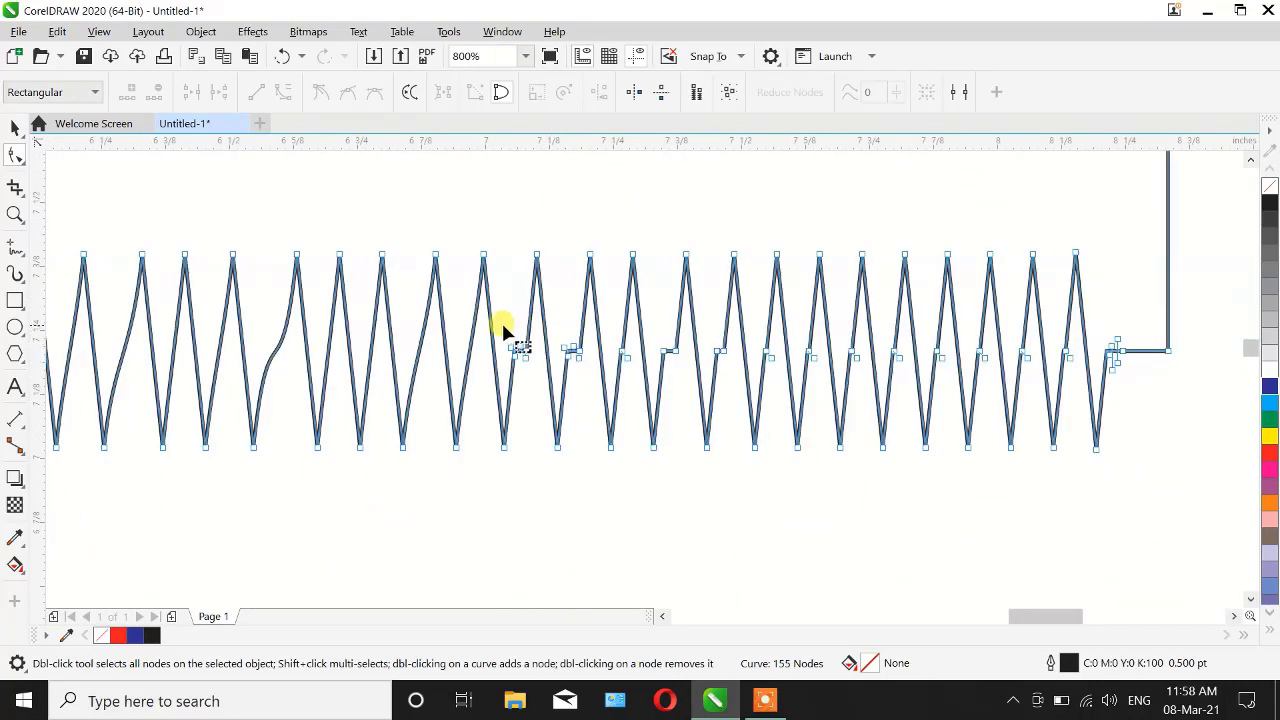
left_click_drag(497, 326, 1081, 384)
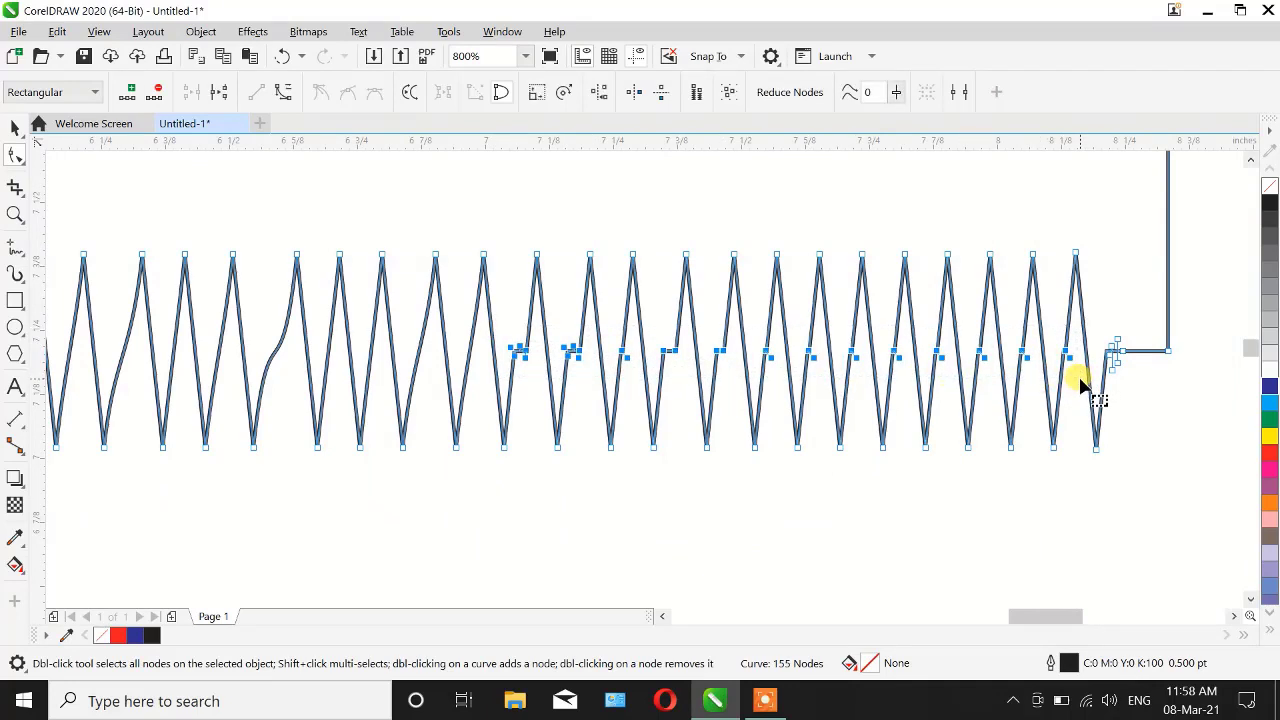
key("Delete")
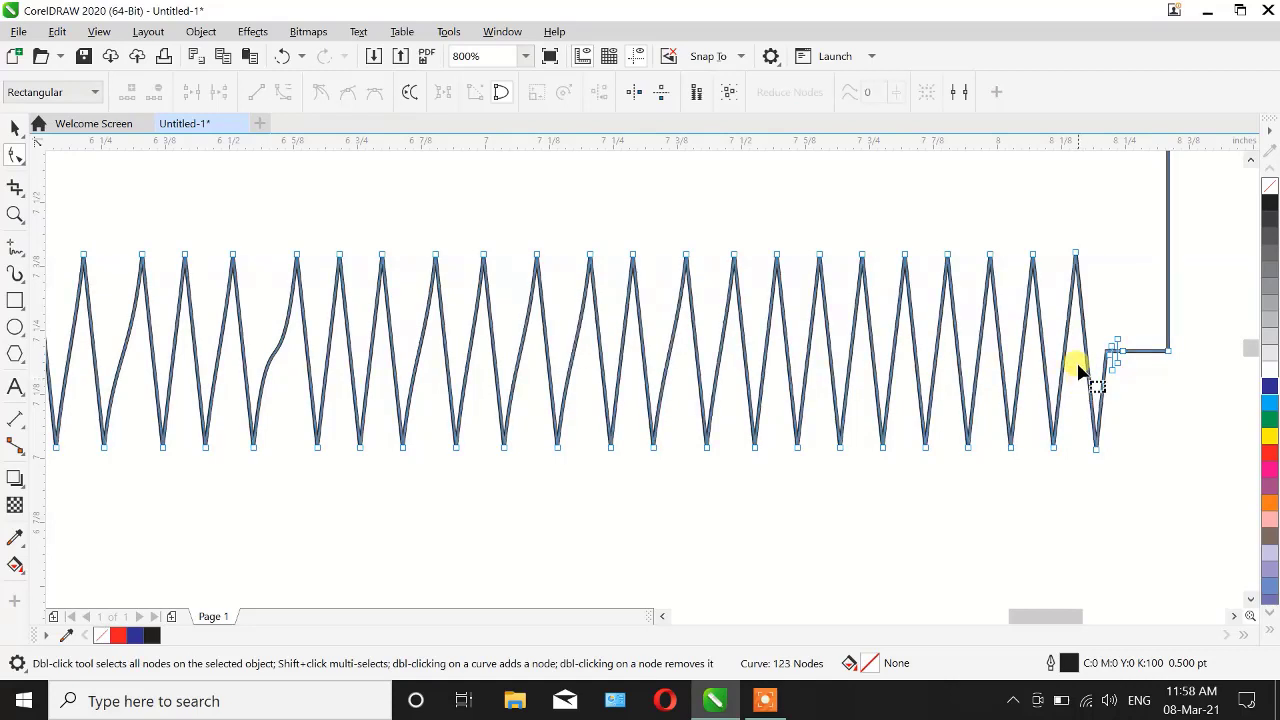
left_click_drag(1107, 343, 1143, 383)
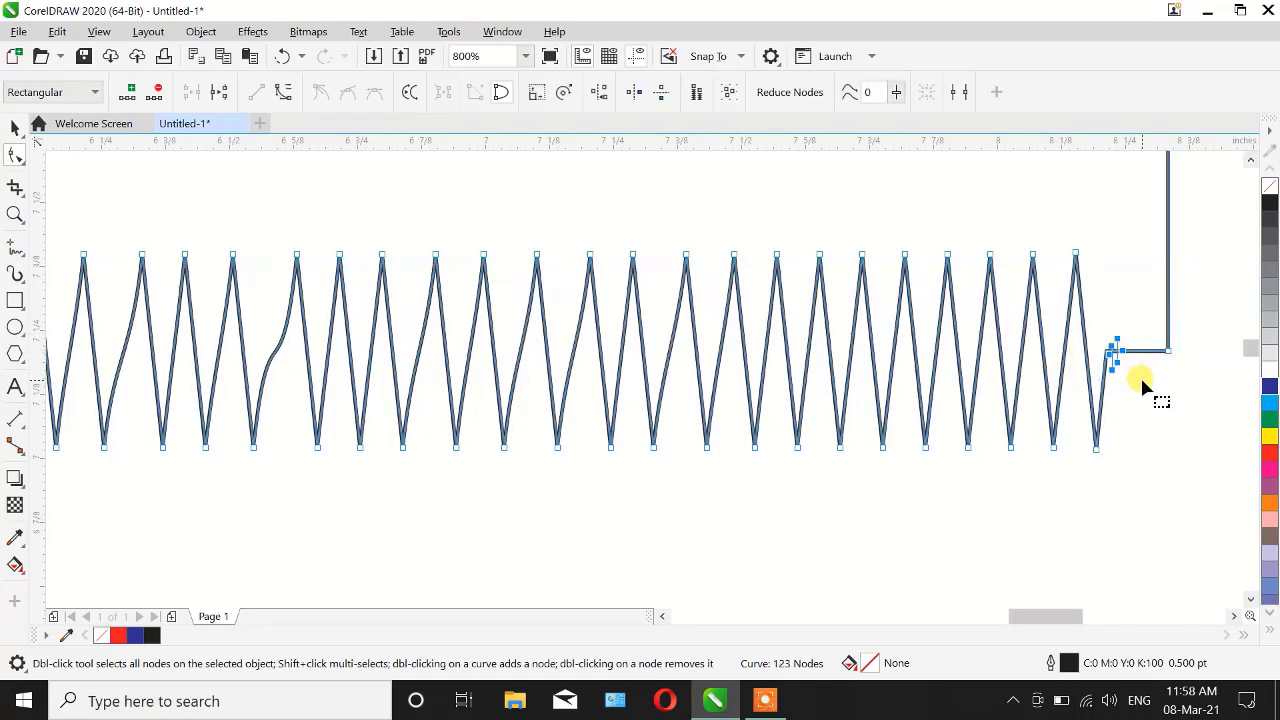
key("Delete")
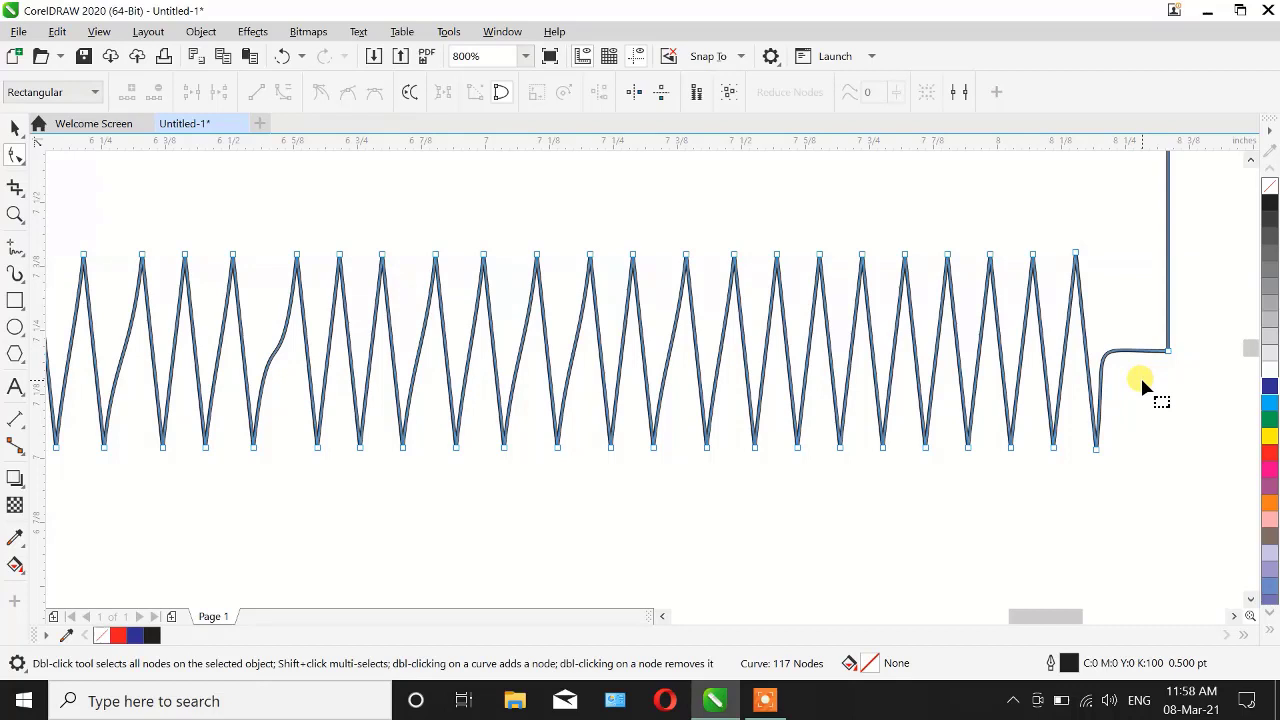
Step: Select all the lower spike tips and move them straight down about 0.7 inch to lengthen the spikes into a fringe
scroll(974, 283, "down", 1)
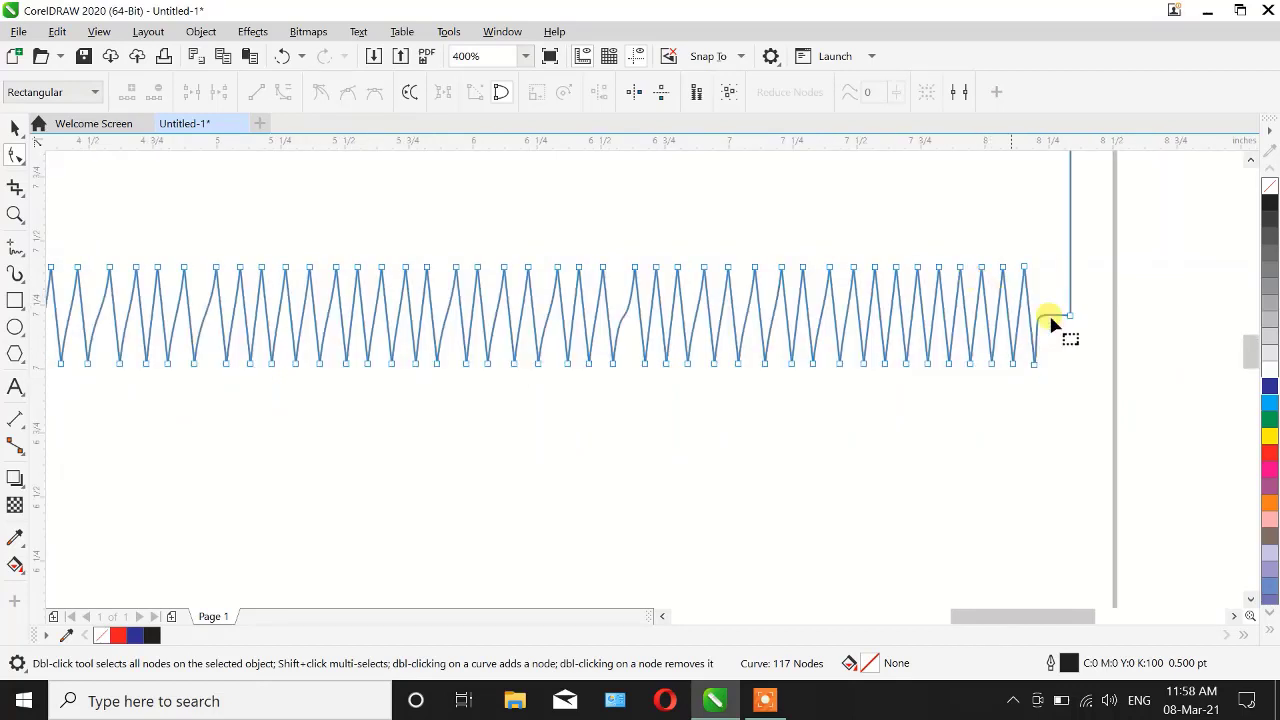
scroll(1050, 323, "down", 1)
scroll(1076, 372, "up", 1)
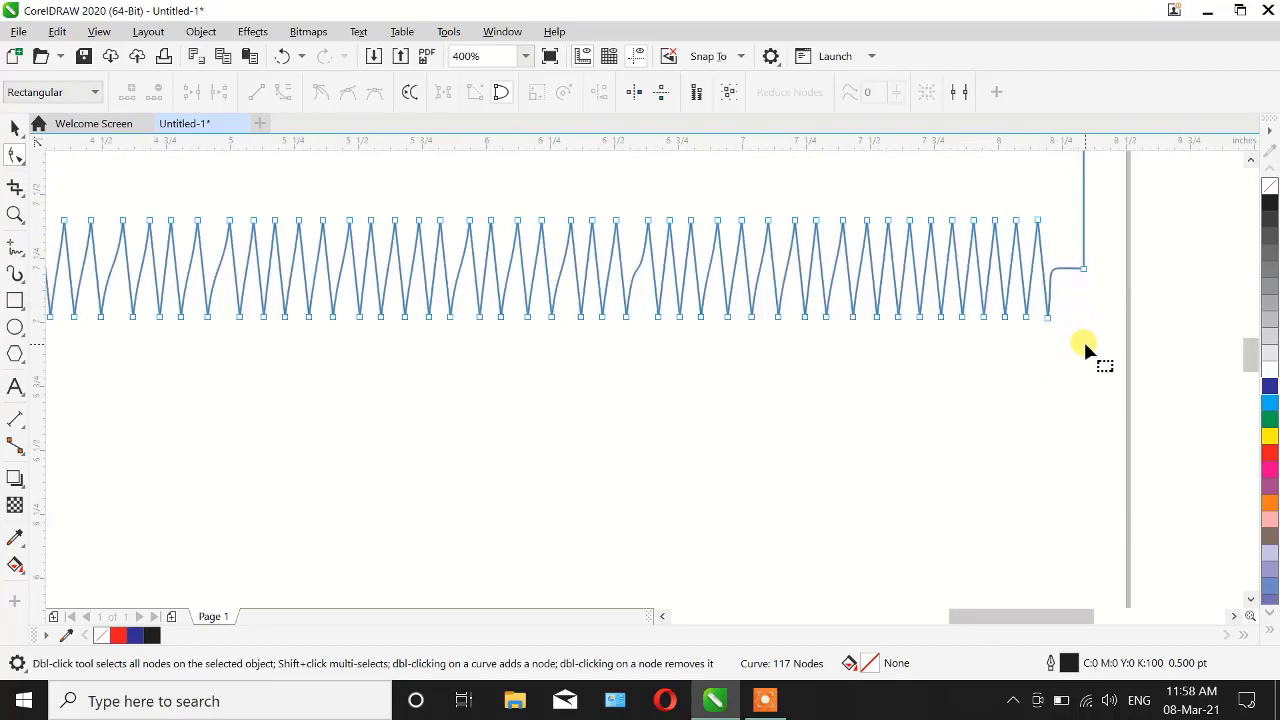
scroll(1086, 348, "down", 1)
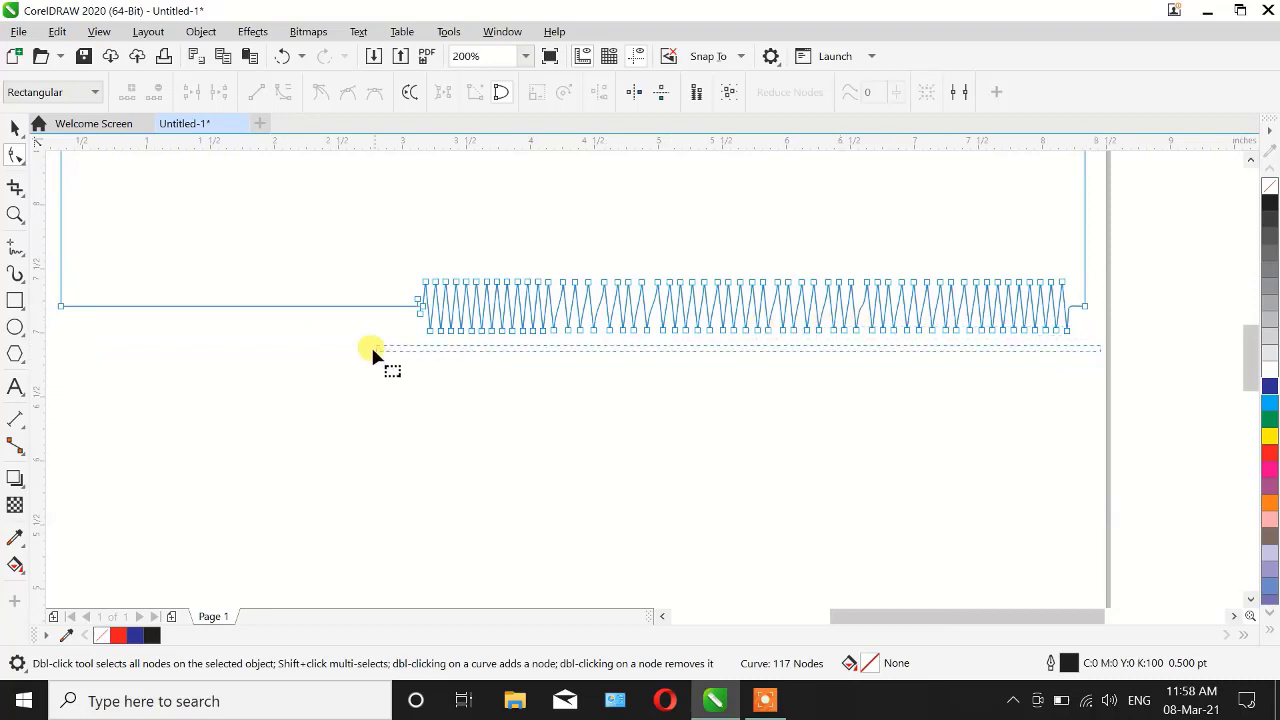
left_click_drag(370, 328, 370, 328)
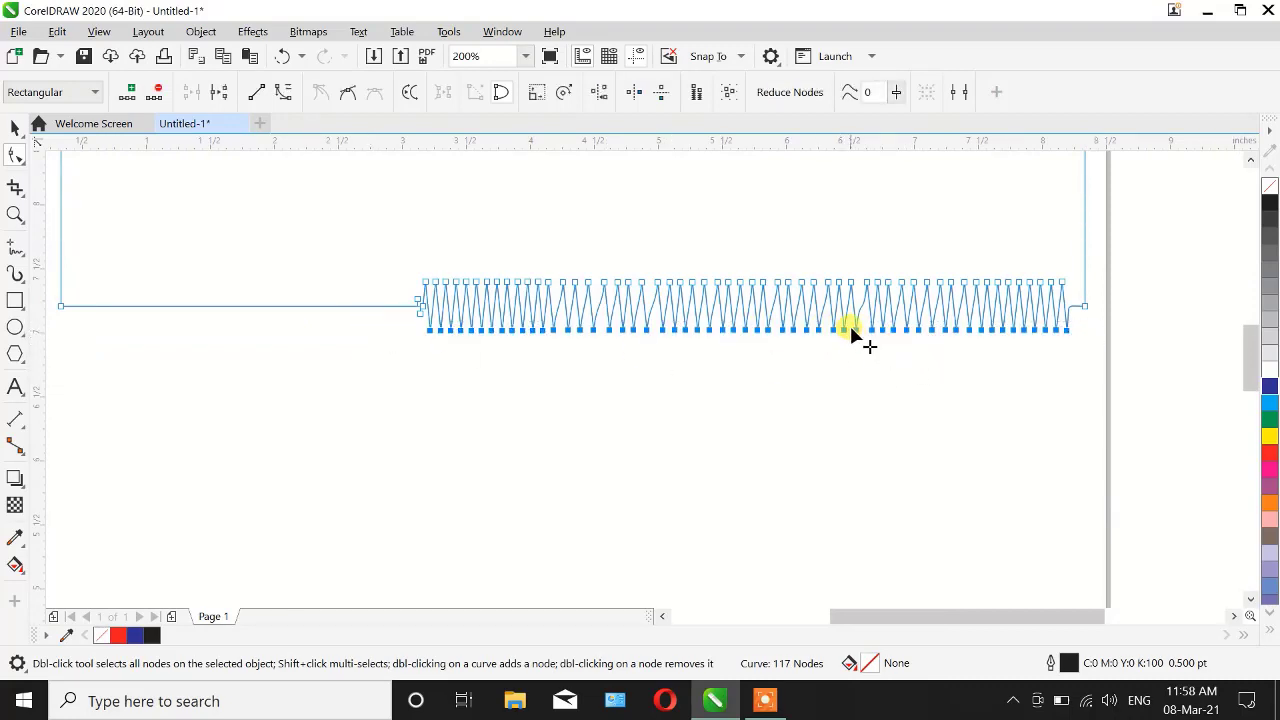
left_click_drag(855, 331, 852, 421)
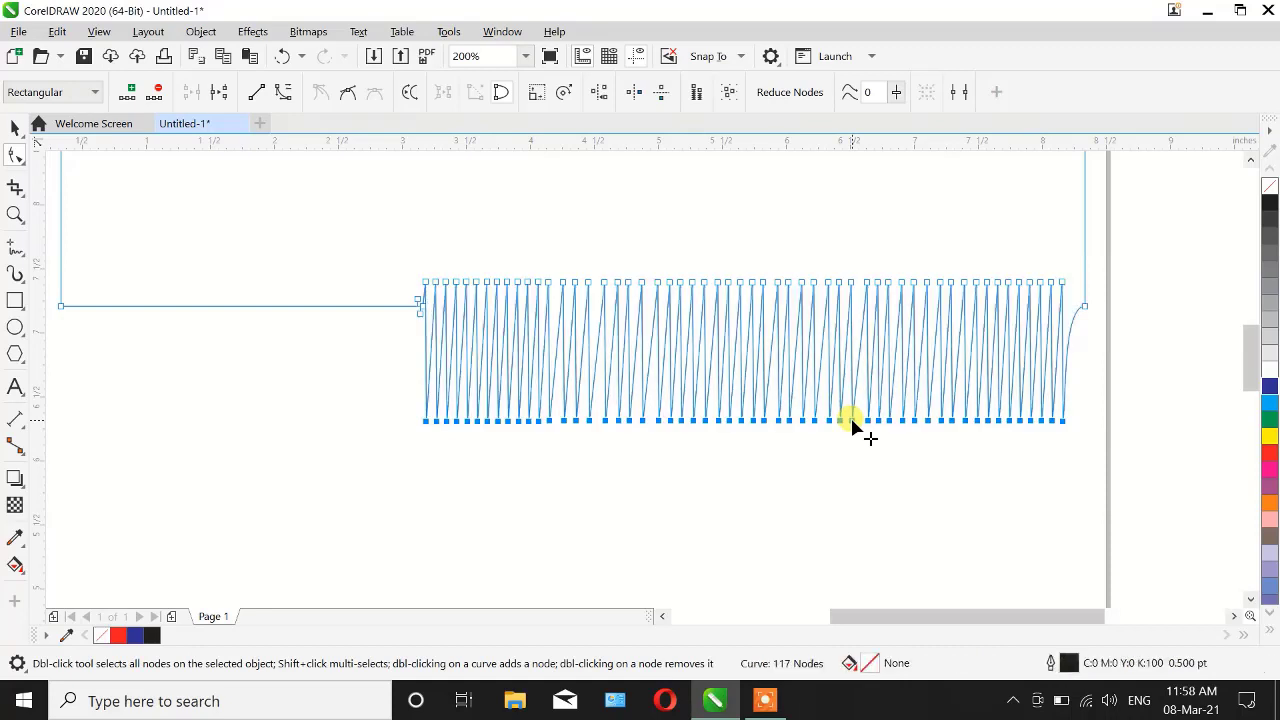
left_click(855, 422)
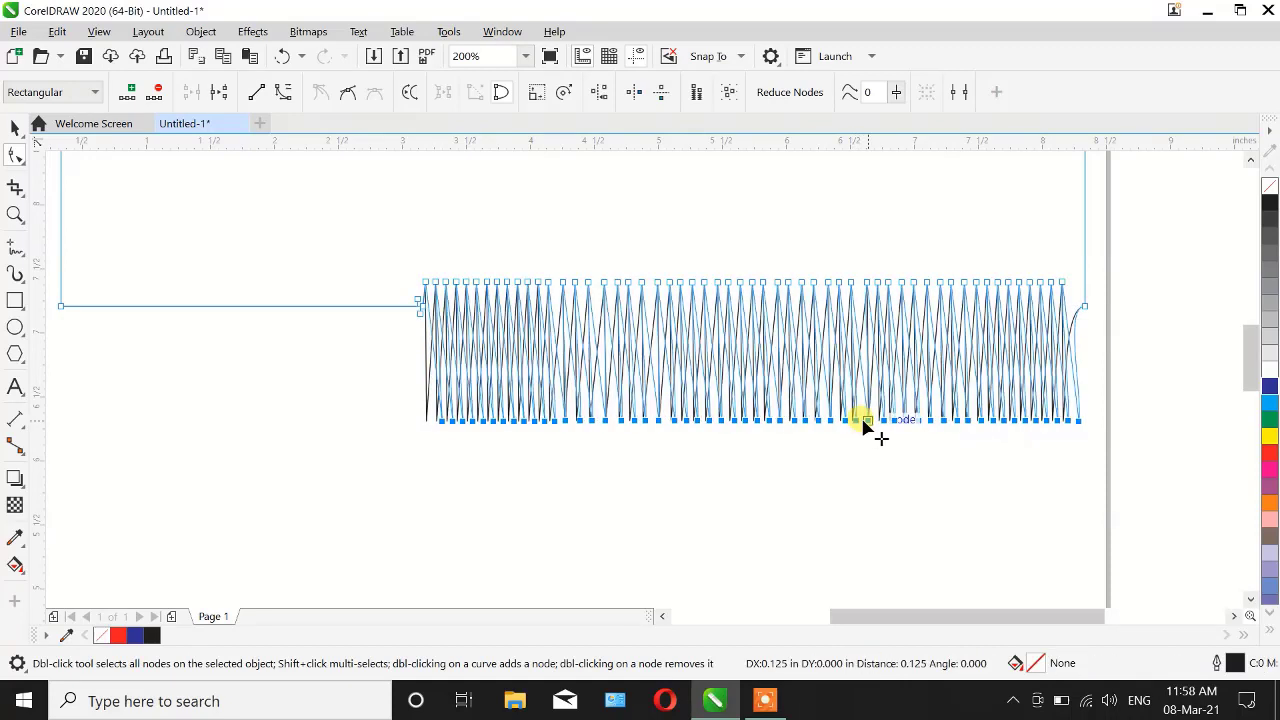
left_click(855, 418)
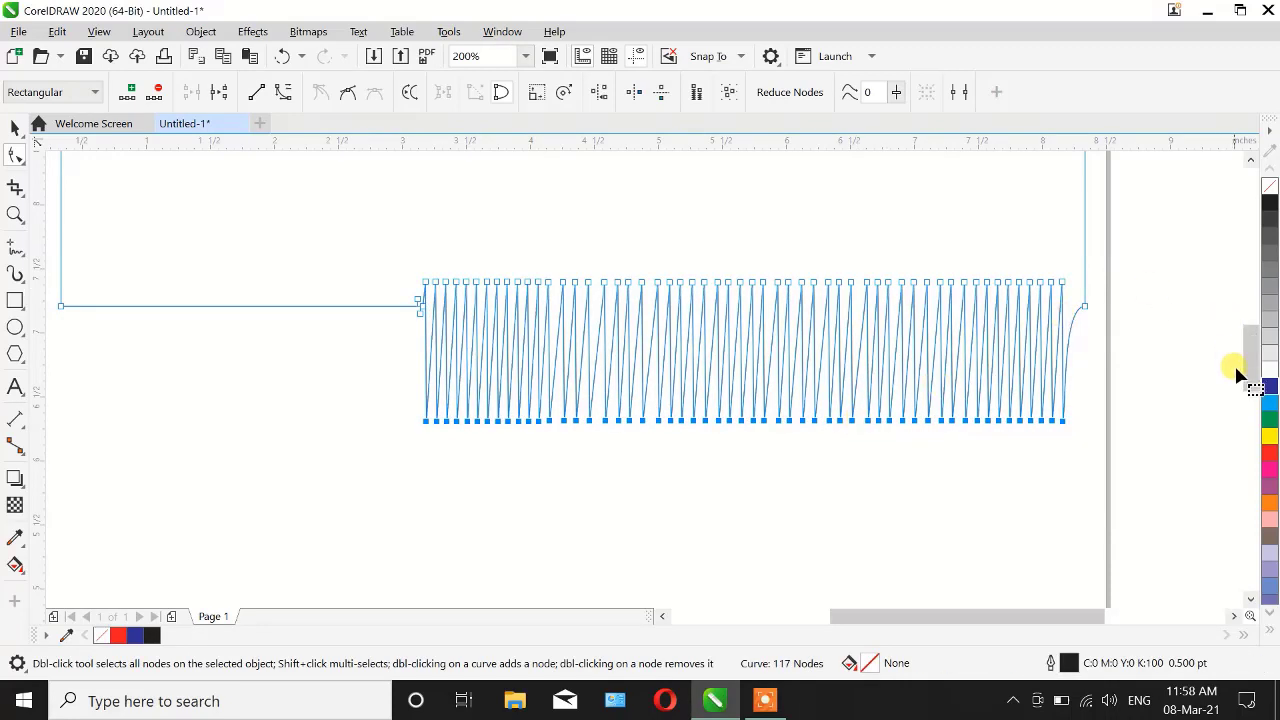
Step: Try a blue fill on the fringed rectangle and replace it with solid red
left_click(1268, 386)
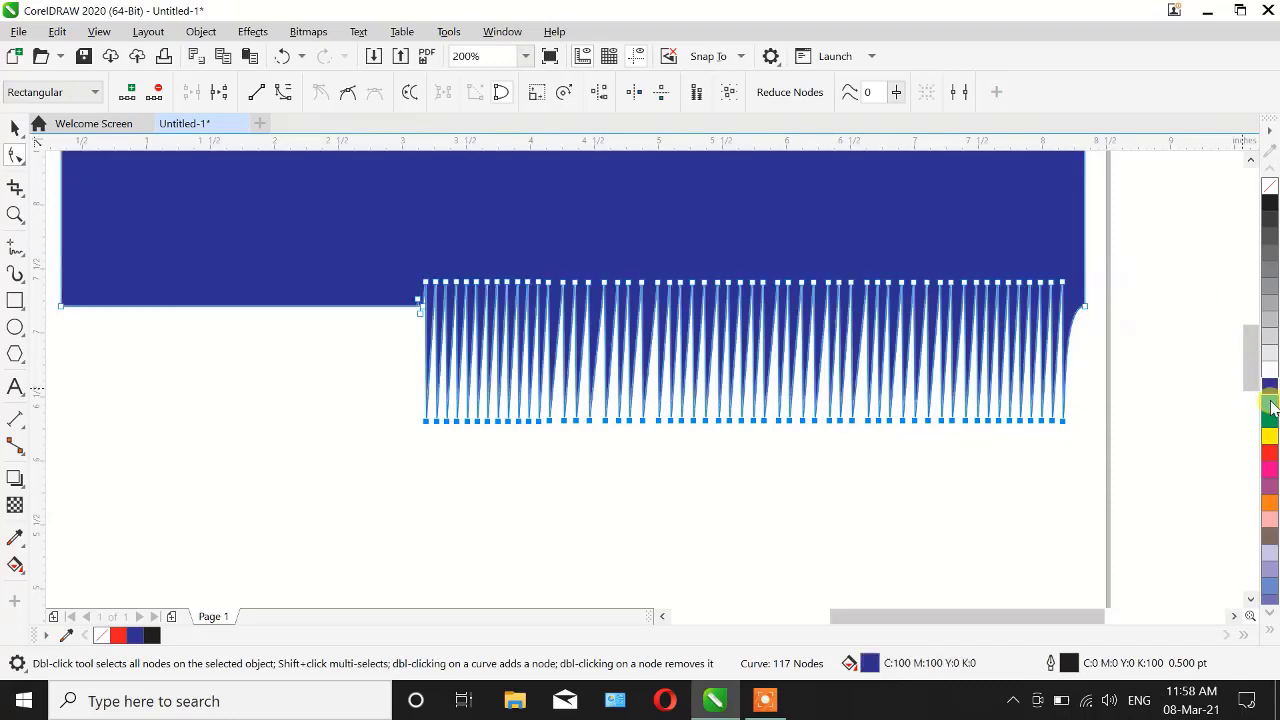
left_click(1270, 458)
scroll(1030, 300, "up", 1)
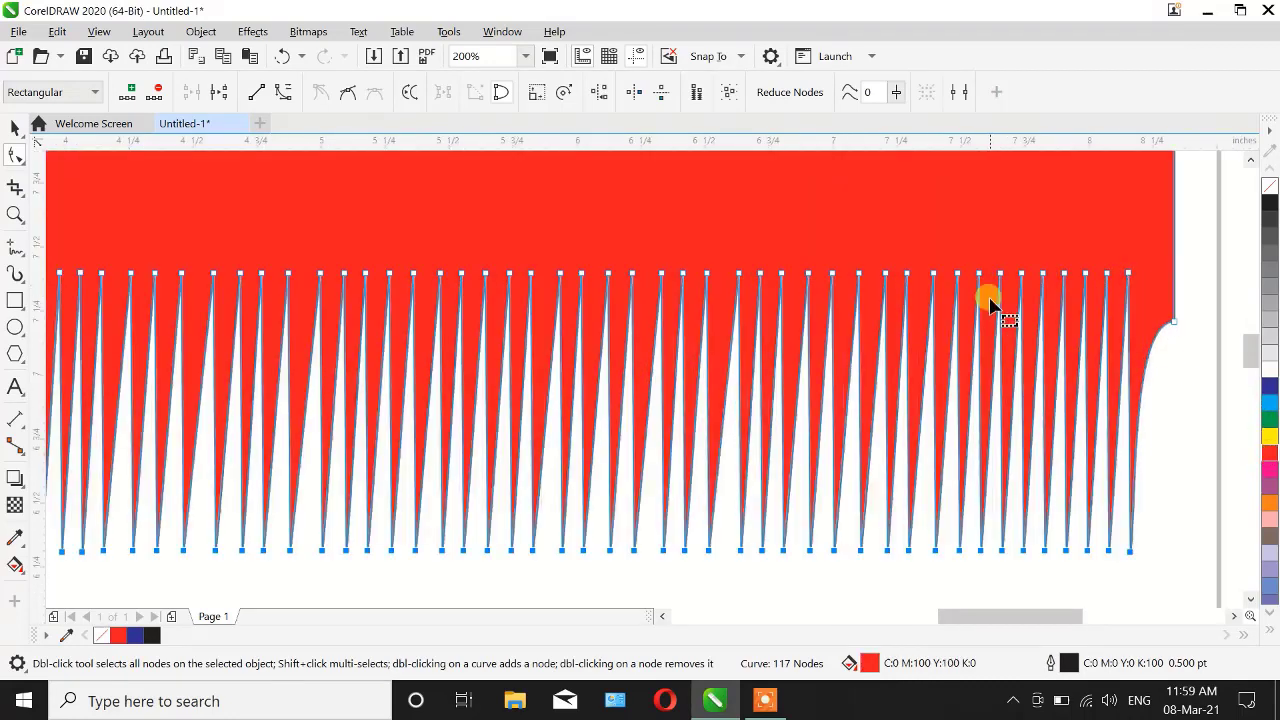
Step: Delete the node closest to the first spike at the end of the straight lower edge
scroll(955, 318, "down", 1)
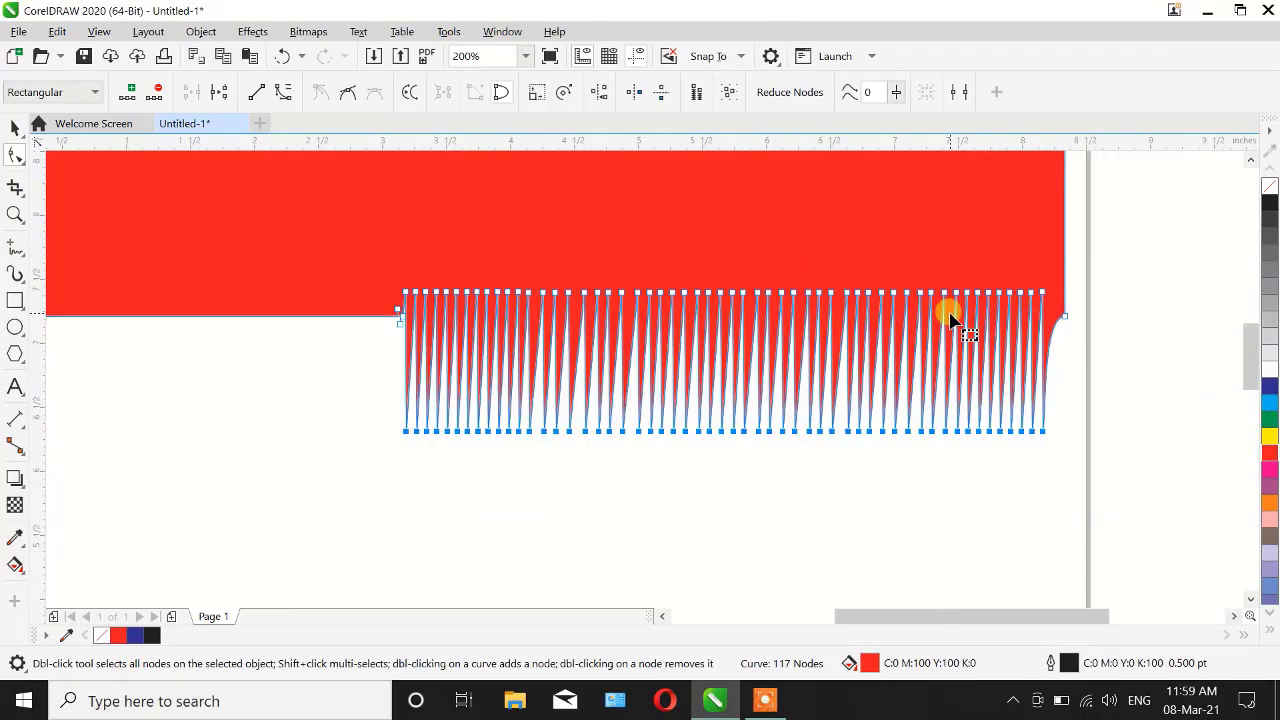
scroll(950, 318, "down", 2)
scroll(920, 300, "up", 2)
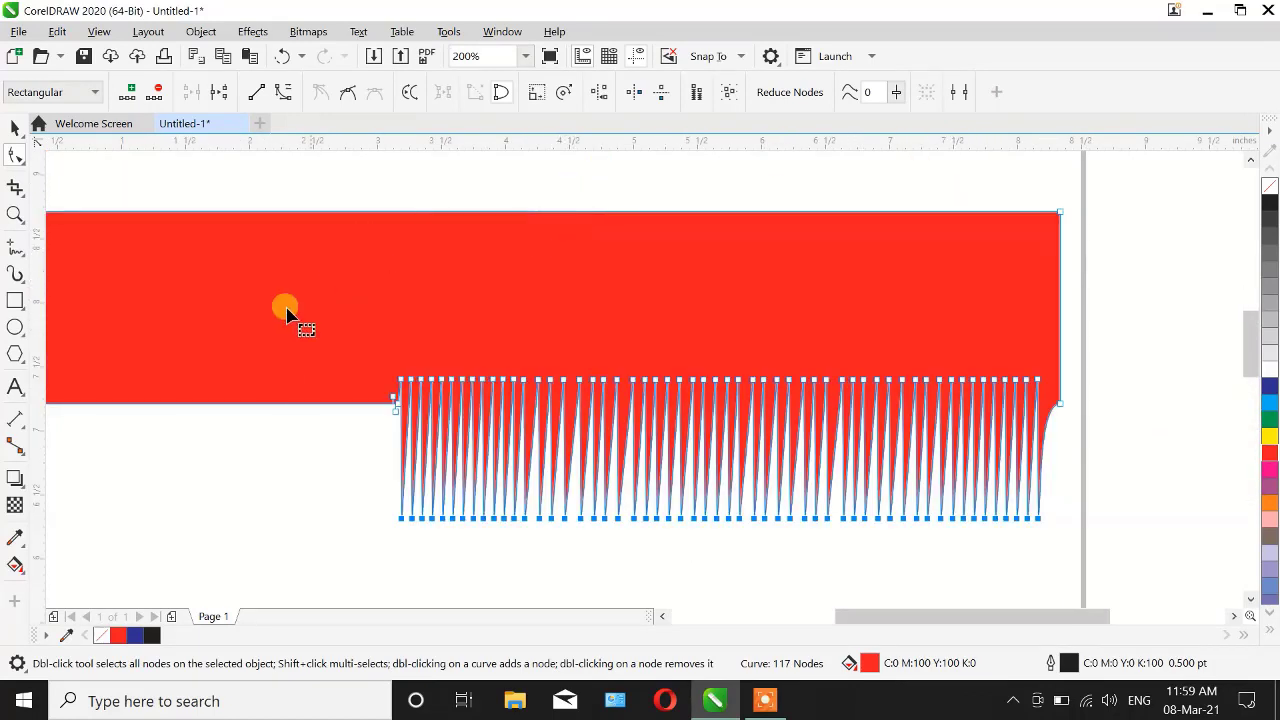
scroll(278, 385, "up", 2)
scroll(278, 385, "up", 1)
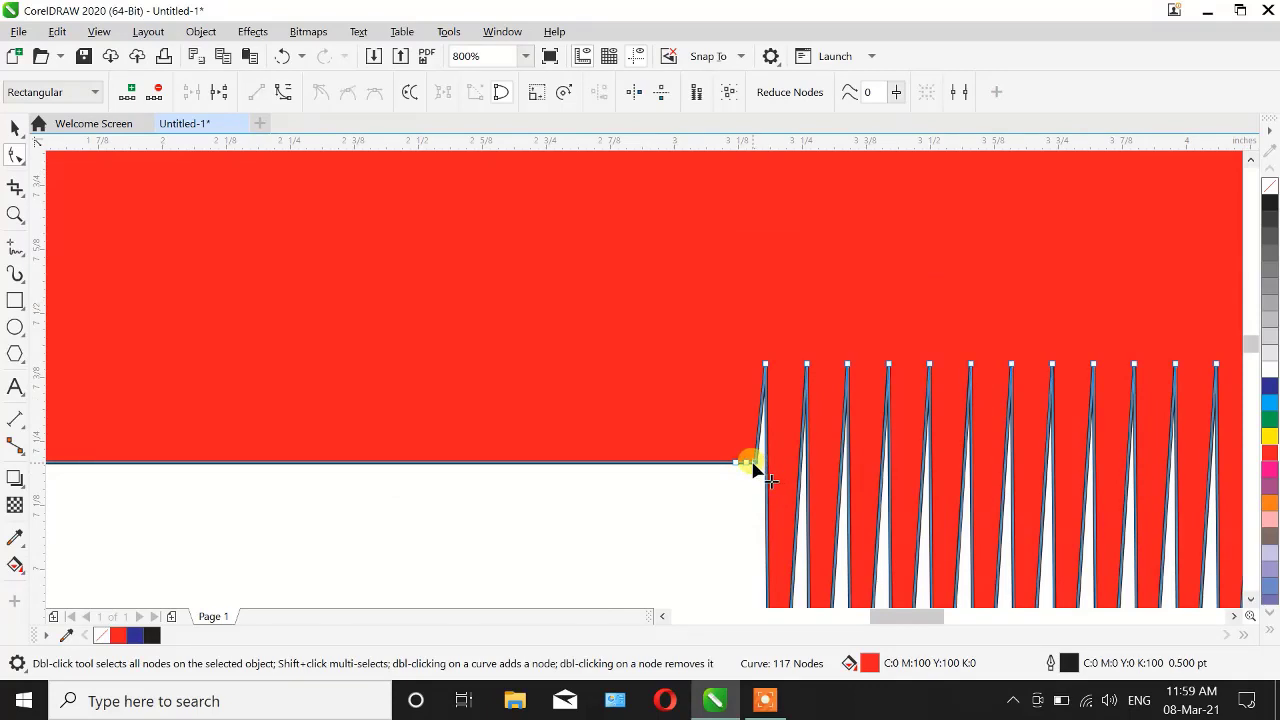
left_click(155, 92)
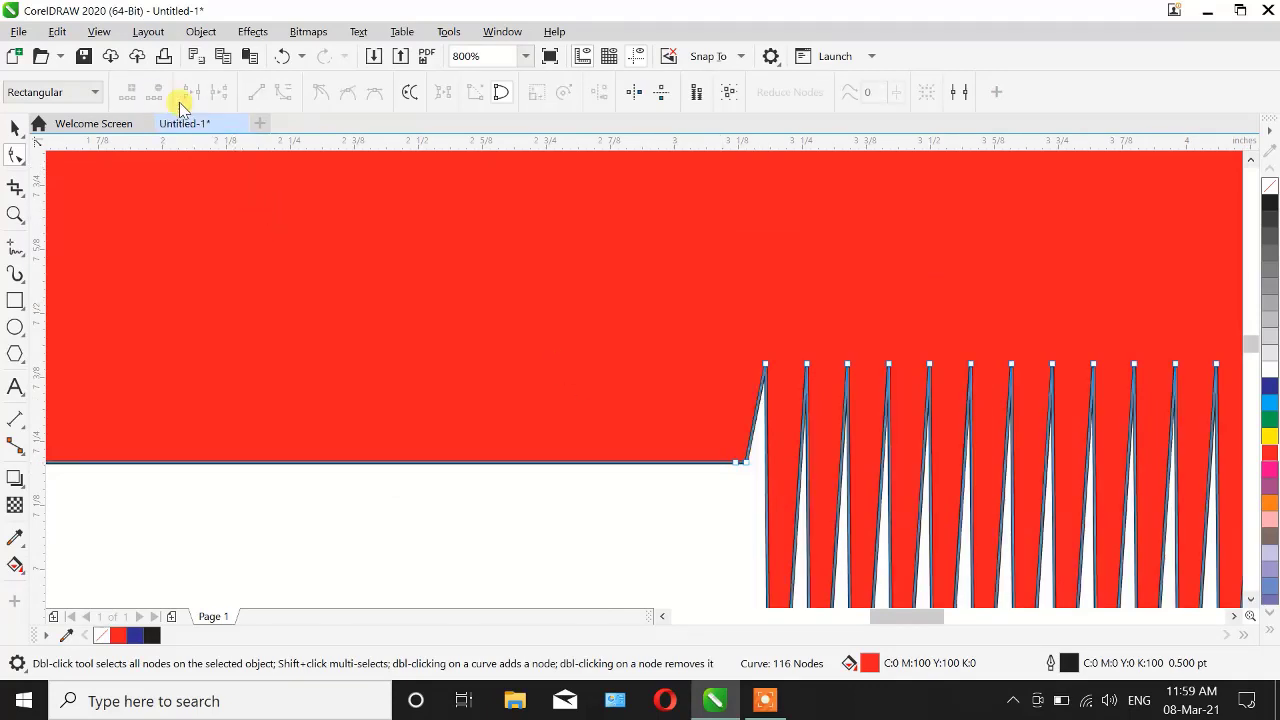
Step: Try to delete the remaining nodes between the straight lower edge and the first spike, and undo the deletion
left_click(746, 466)
left_click(155, 92)
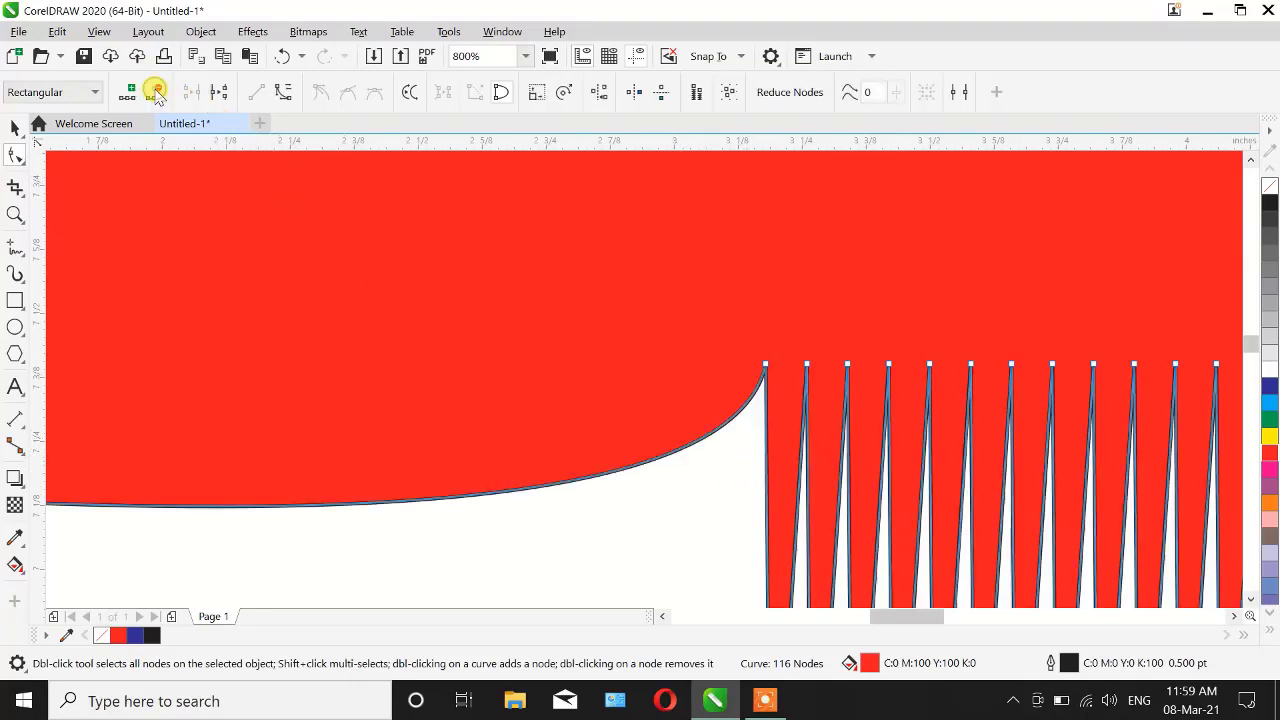
scroll(700, 229, "down", 4)
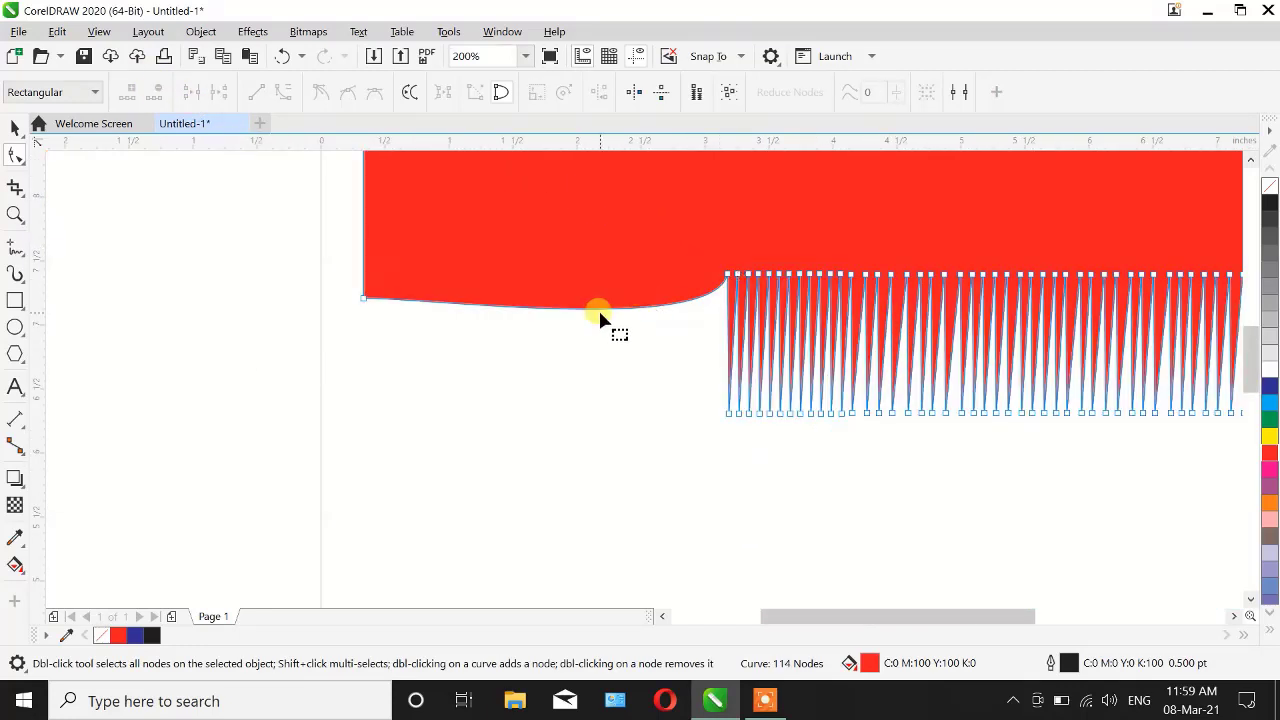
key("ctrl+z")
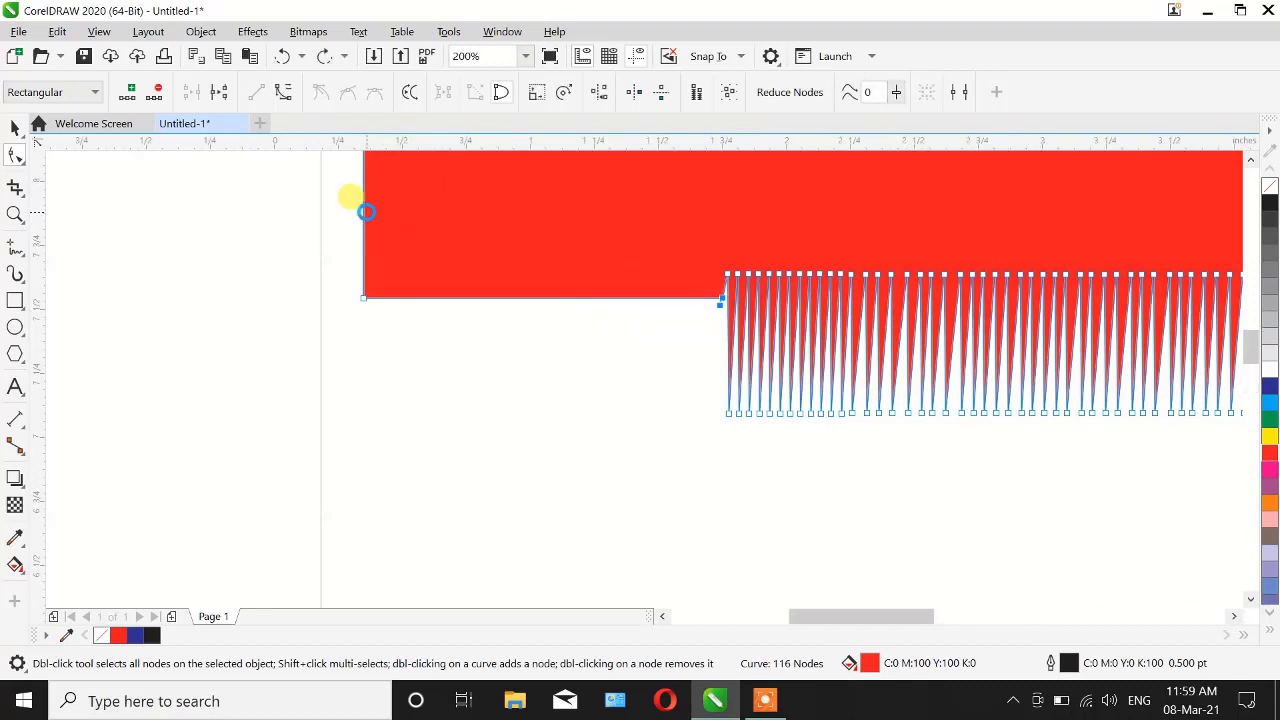
Step: Try to delete at a point on the shape's left edge, and undo the deletion
scroll(366, 211, "up", 2)
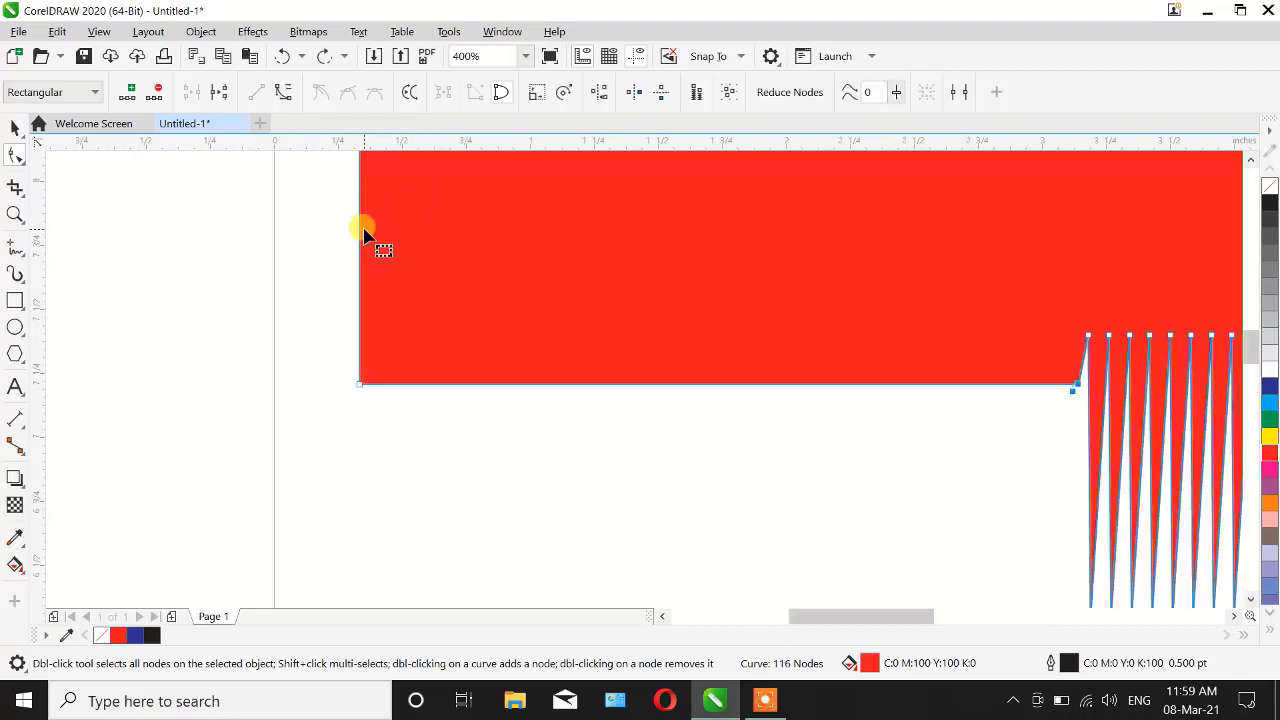
left_click(360, 228)
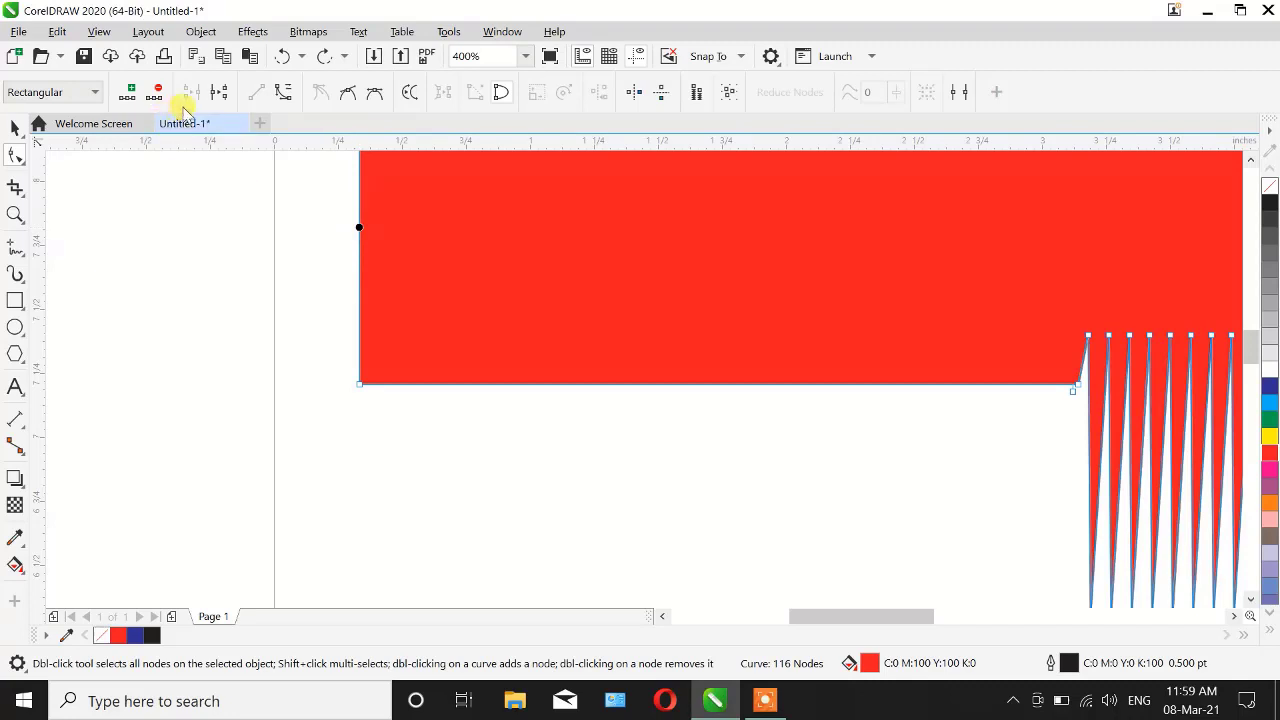
left_click(155, 93)
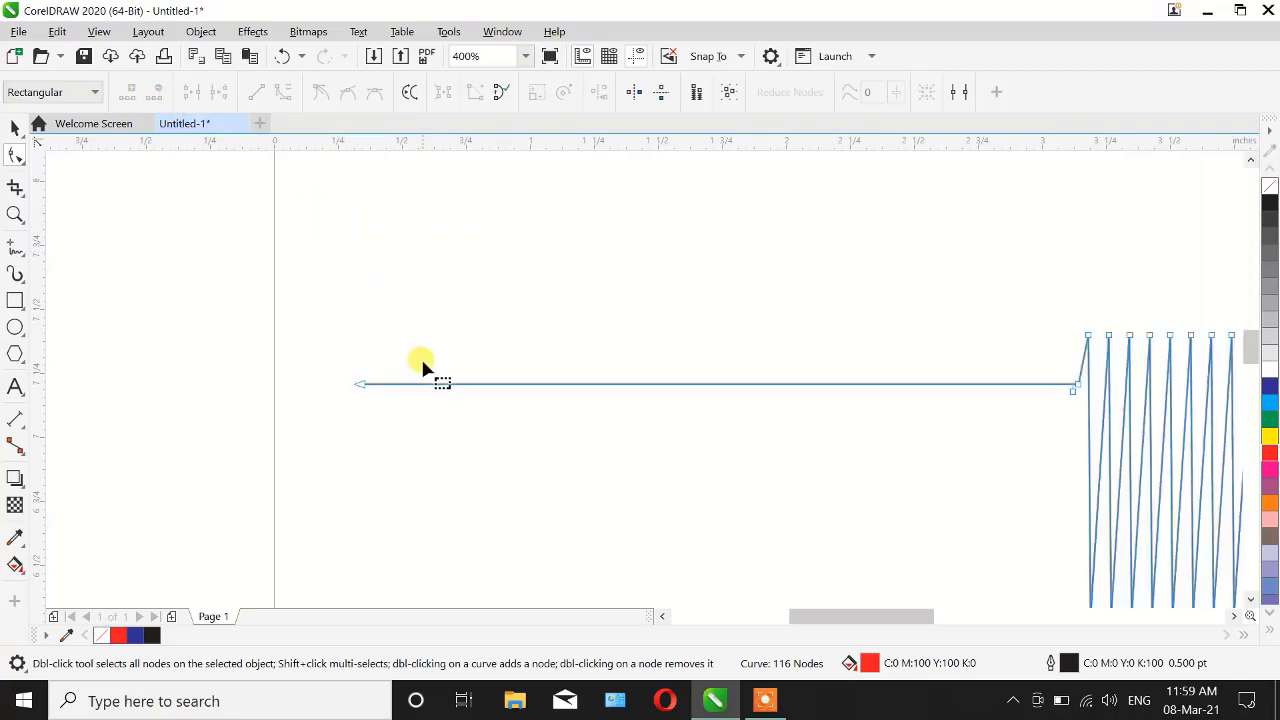
key("ctrl+z")
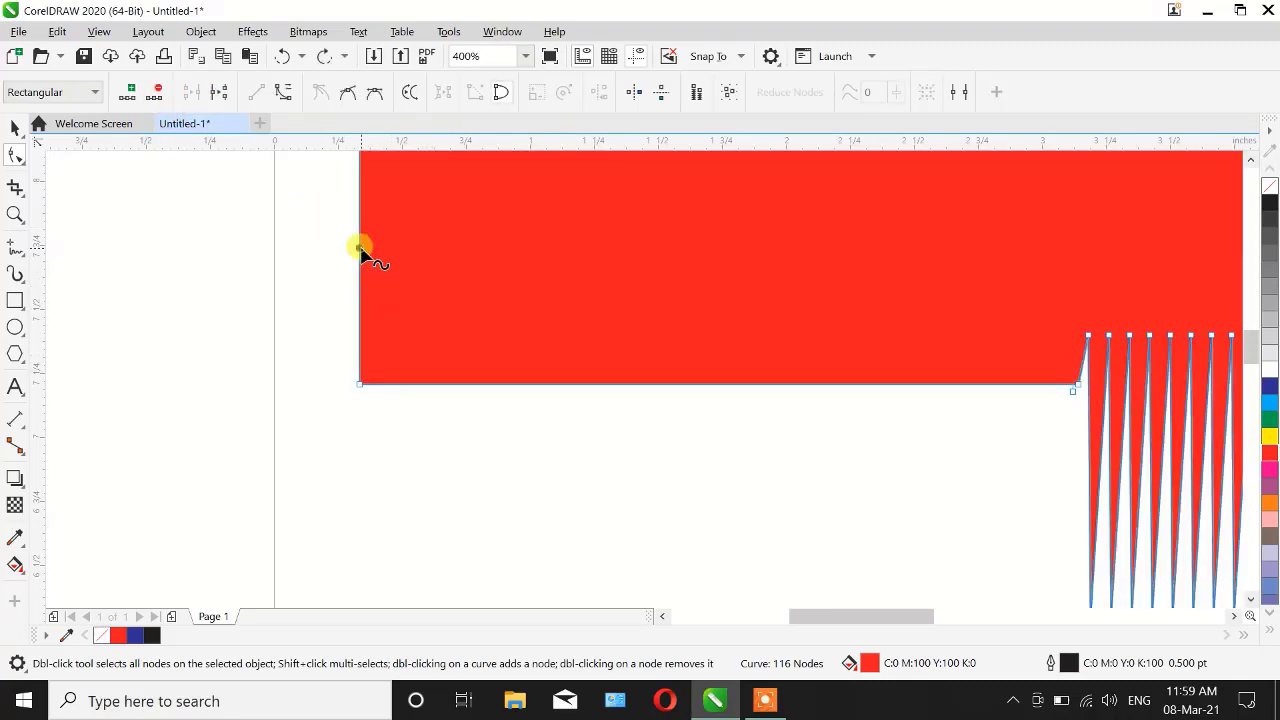
Step: Add a node on the left edge at about 7 3/4 inches and delete the lower-left corner node
left_click(360, 248)
left_click(128, 92)
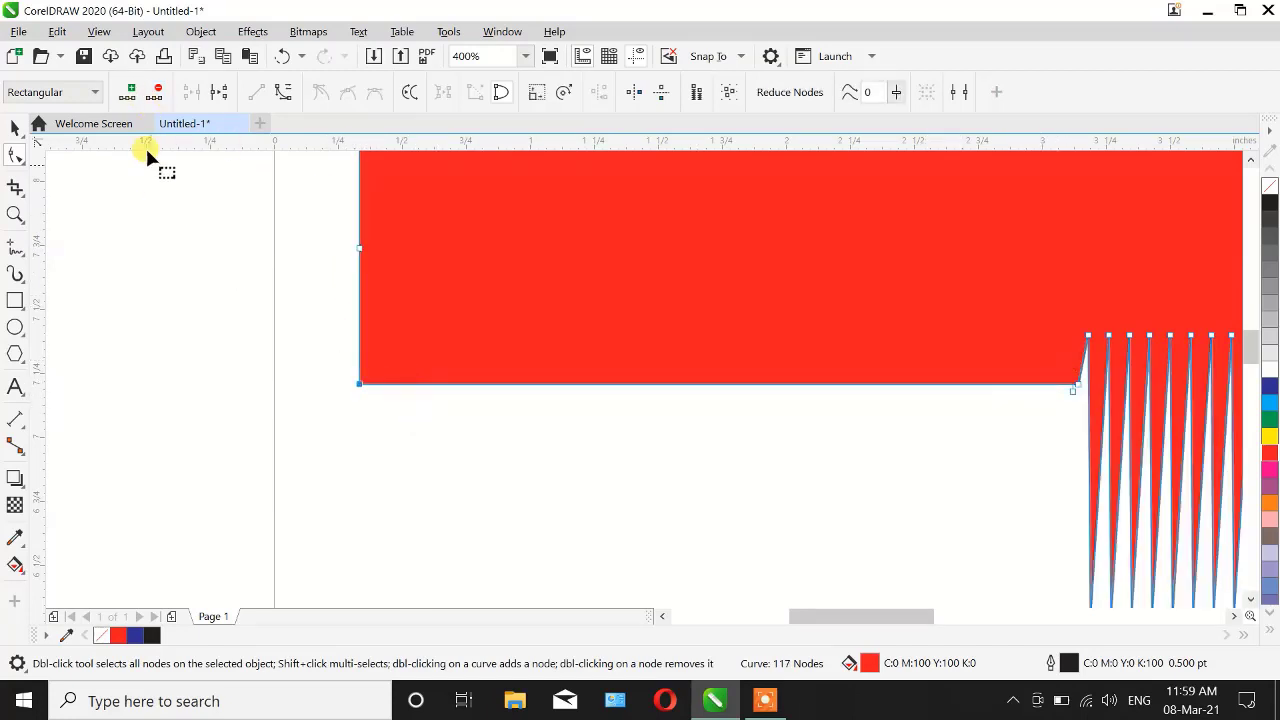
left_click(153, 91)
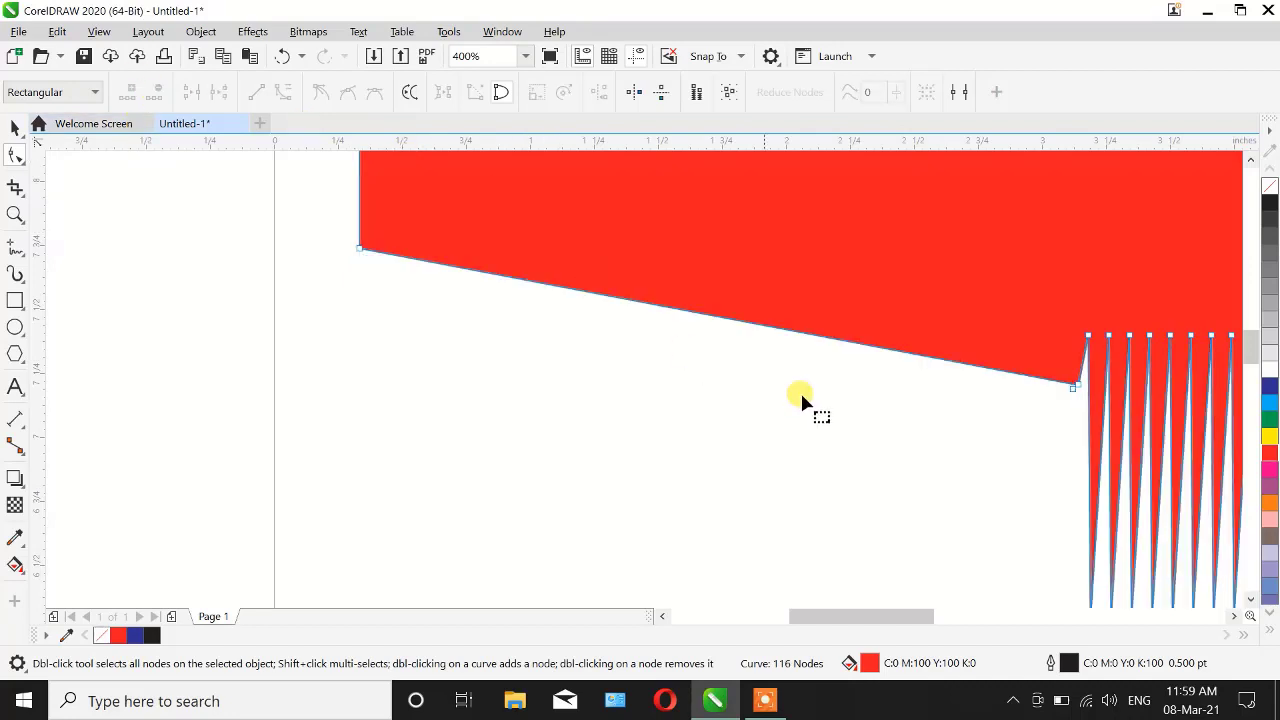
Step: Delete the extra node beside the first spike and move the remaining one up about 0.5 inch and slightly left
left_click_drag(1077, 387, 1053, 293)
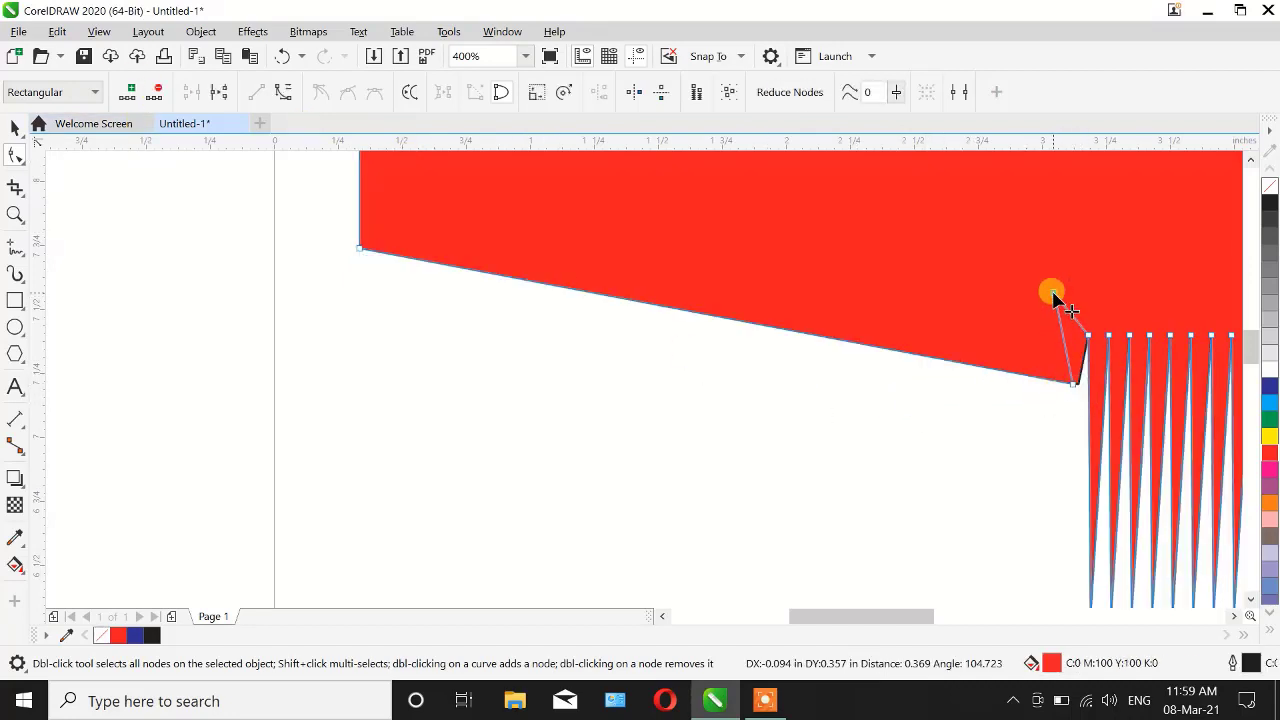
left_click(155, 92)
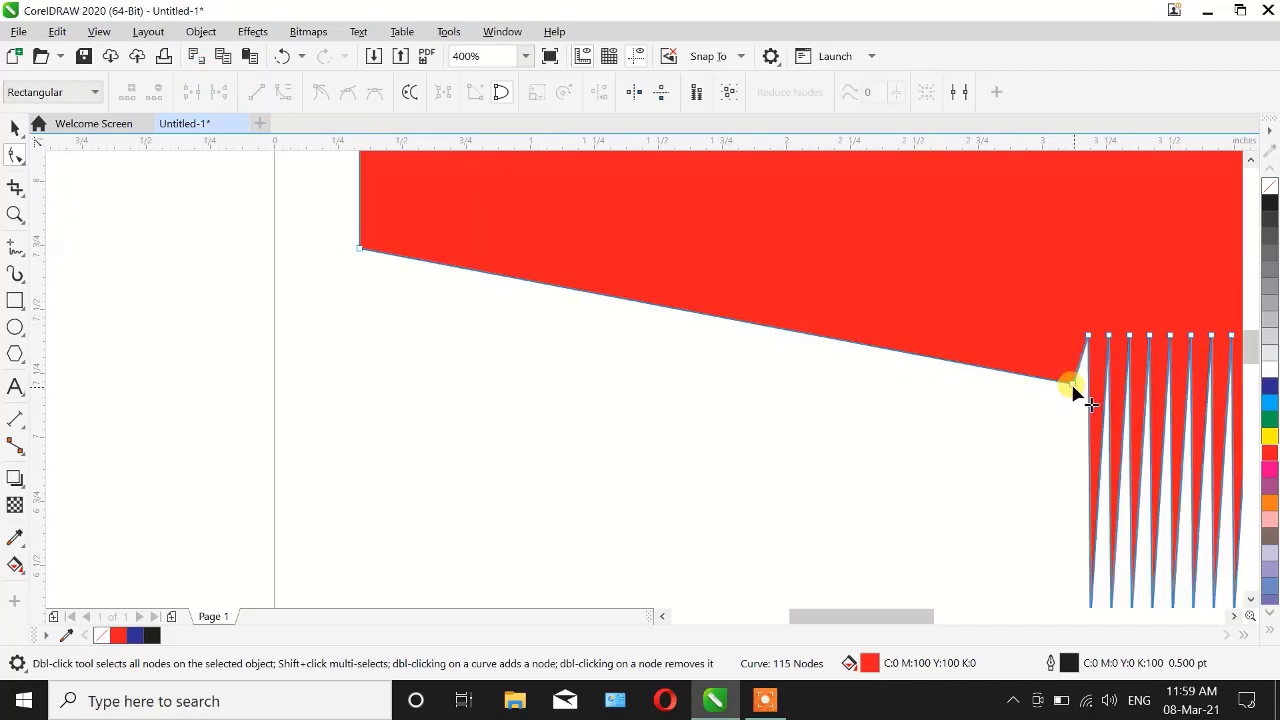
left_click_drag(1072, 387, 1040, 265)
scroll(414, 429, "down", 2)
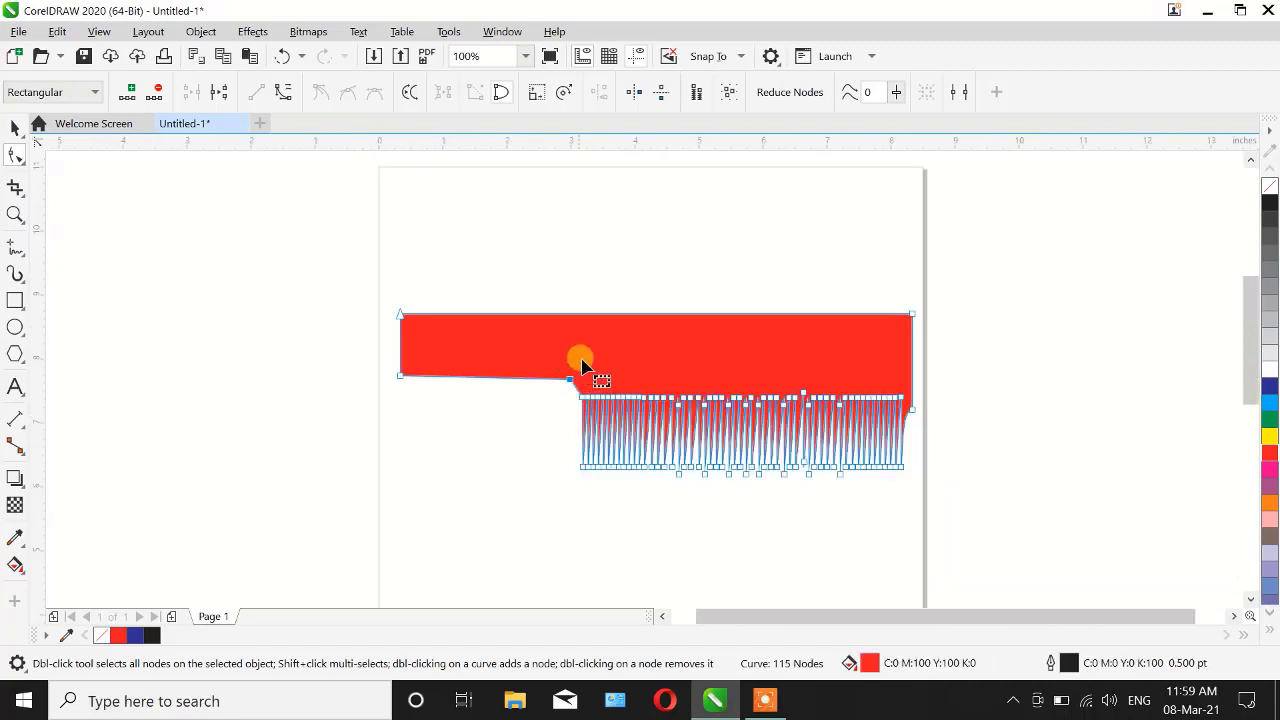
Step: Examine the comb-shaped outline, including the handle, the angled notch and the right end of the teeth
scroll(580, 365, "up", 1)
mouse_move(558, 398)
left_mouse_down()
mouse_move(557, 377)
mouse_move(559, 397)
left_mouse_up()
scroll(345, 258, "down", 1)
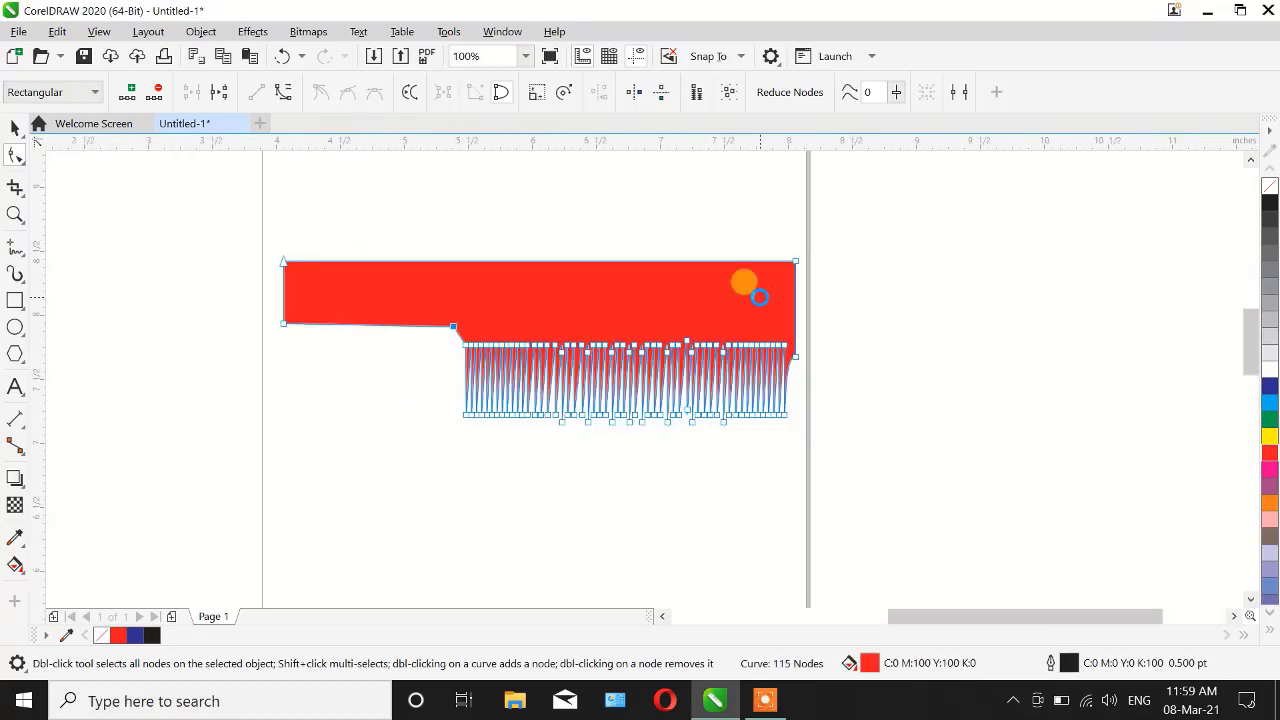
scroll(749, 286, "up", 1)
scroll(857, 270, "down", 1)
scroll(271, 277, "up", 1)
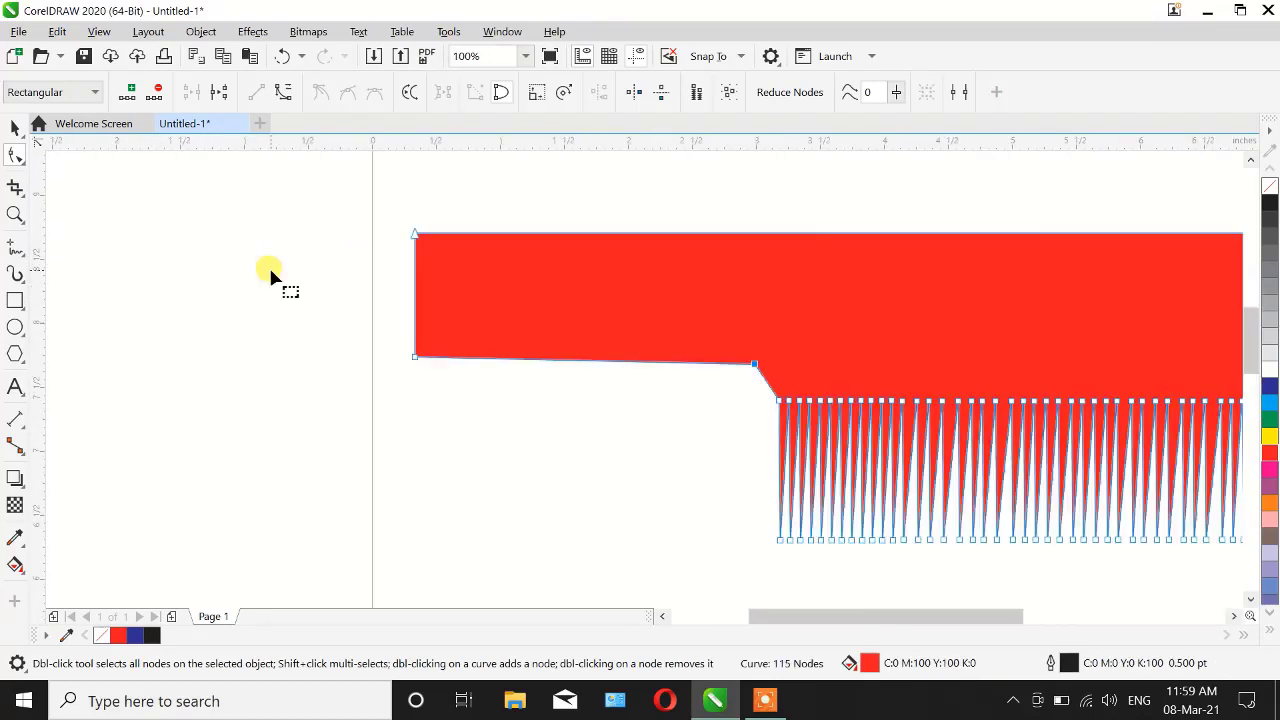
scroll(270, 277, "up", 1)
scroll(421, 274, "down", 1)
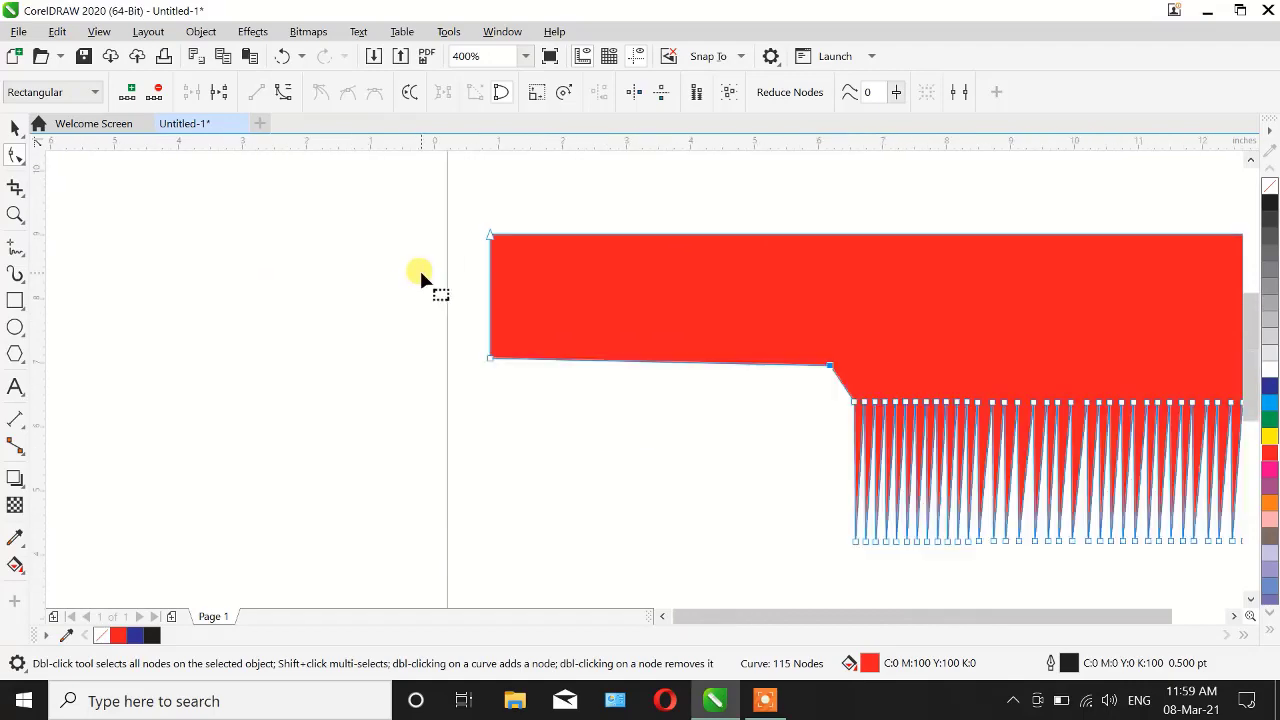
scroll(429, 277, "down", 1)
scroll(485, 290, "up", 1)
scroll(460, 278, "down", 1)
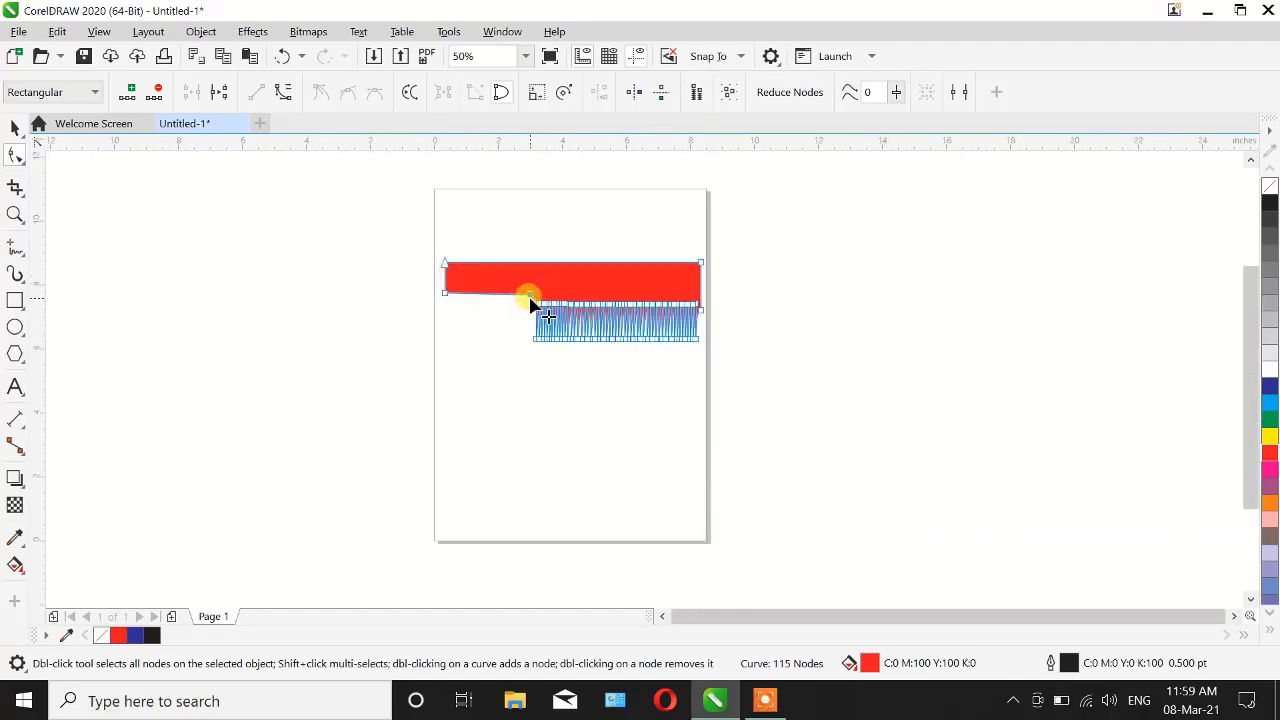
scroll(535, 299, "up", 1)
scroll(535, 299, "up", 2)
scroll(444, 300, "down", 3)
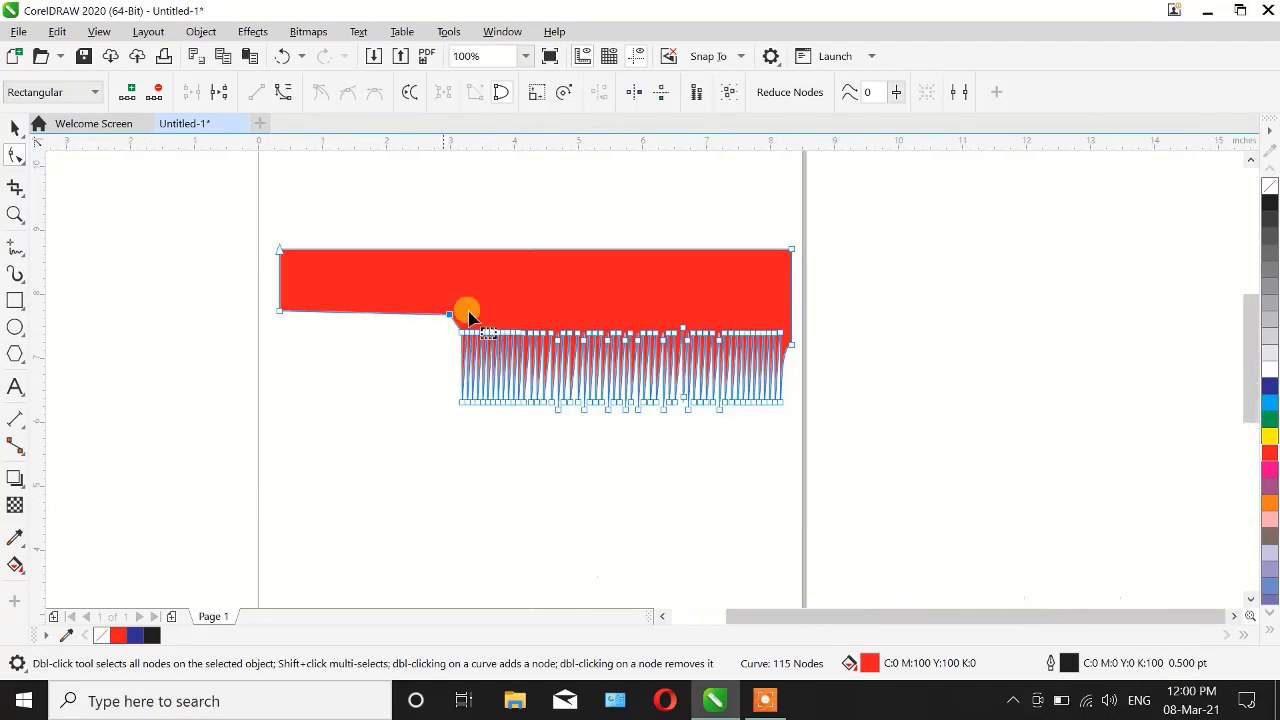
scroll(740, 243, "up", 2)
scroll(925, 250, "down", 1)
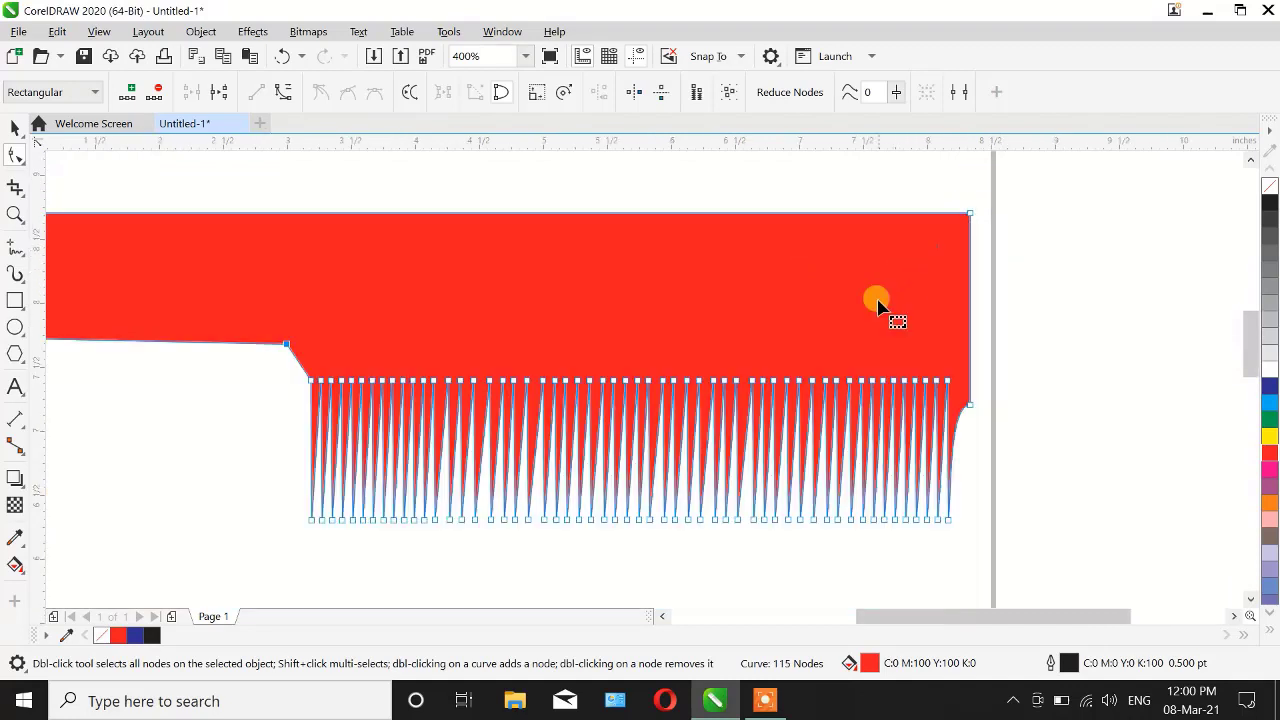
scroll(835, 285, "down", 1)
scroll(570, 270, "up", 1)
left_click(566, 272)
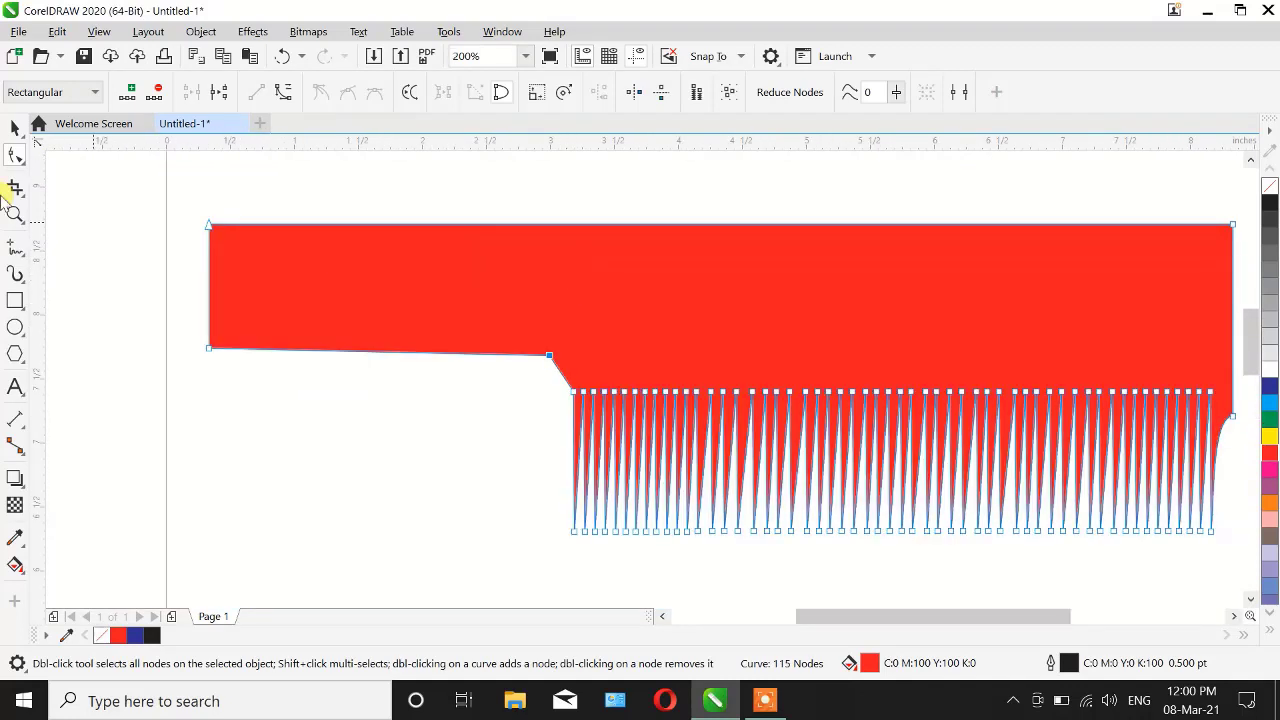
Step: Round both corners of the handle's left end and the notch before the teeth using the Smooth tool with a 1.0-inch nib
left_click(20, 164)
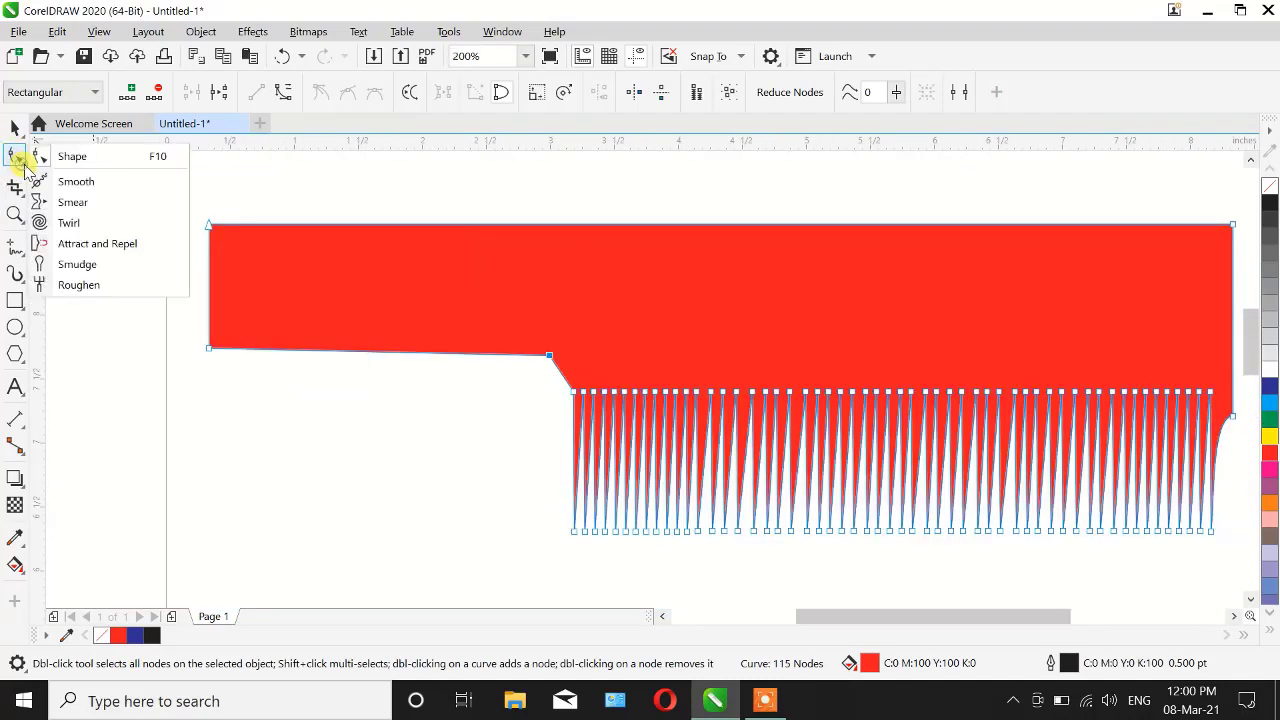
left_click(68, 180)
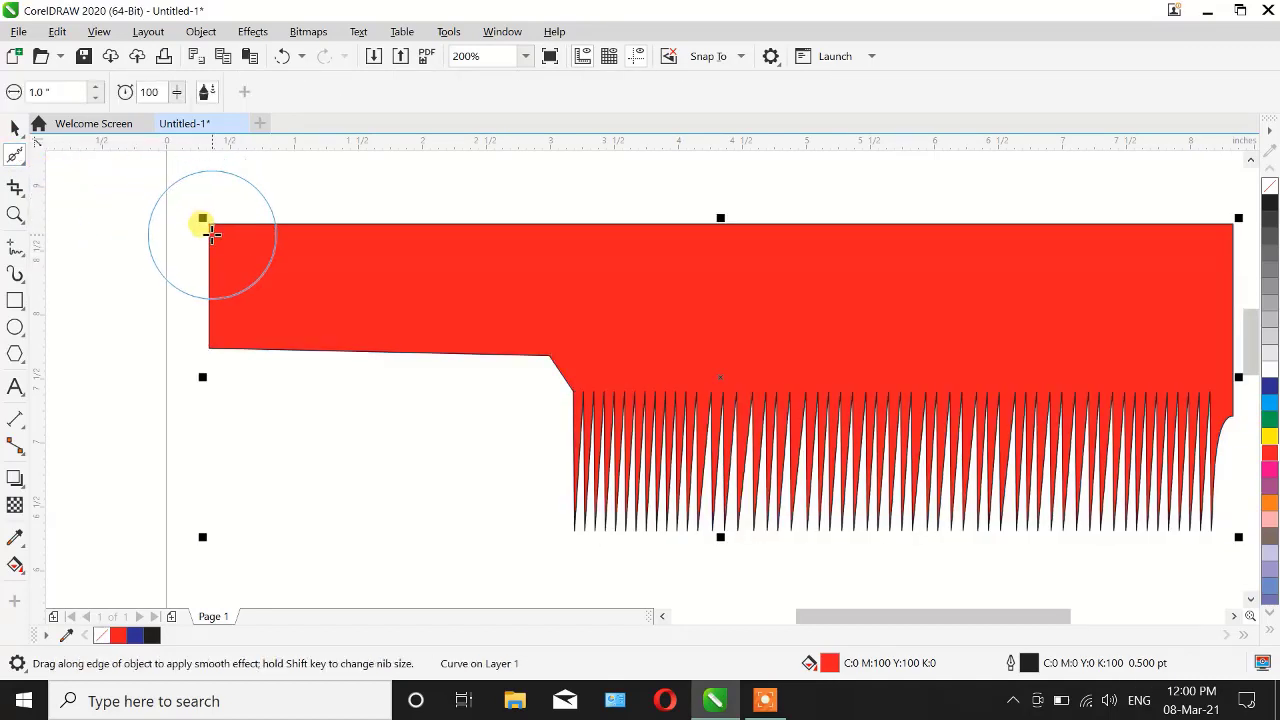
left_click_drag(205, 221, 210, 257)
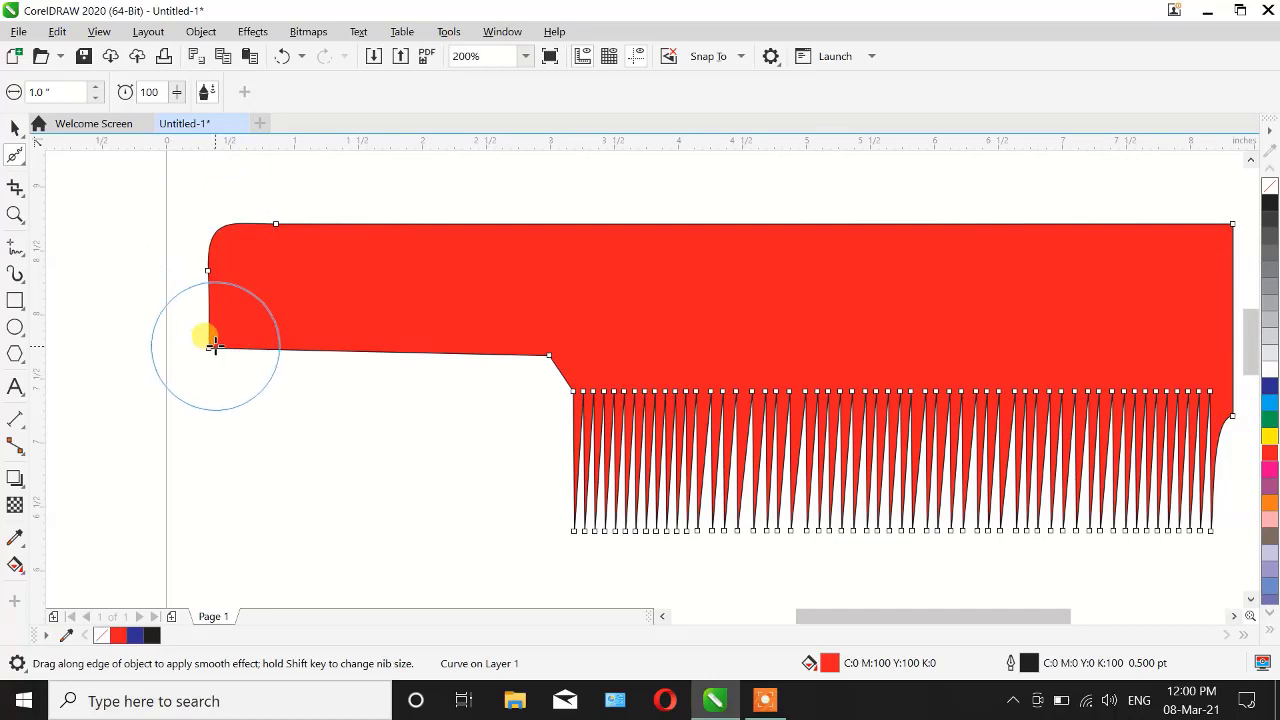
left_click_drag(213, 345, 213, 345)
scroll(537, 371, "up", 2)
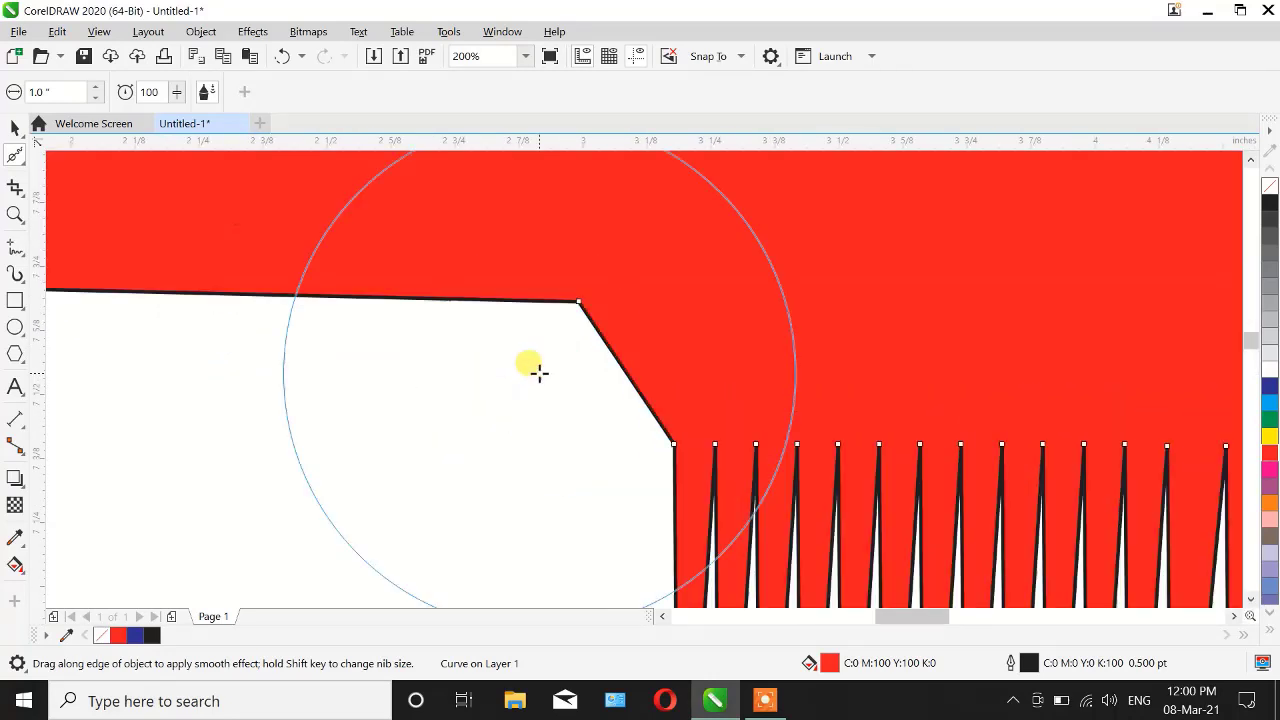
left_click_drag(571, 310, 574, 300)
scroll(186, 384, "down", 3)
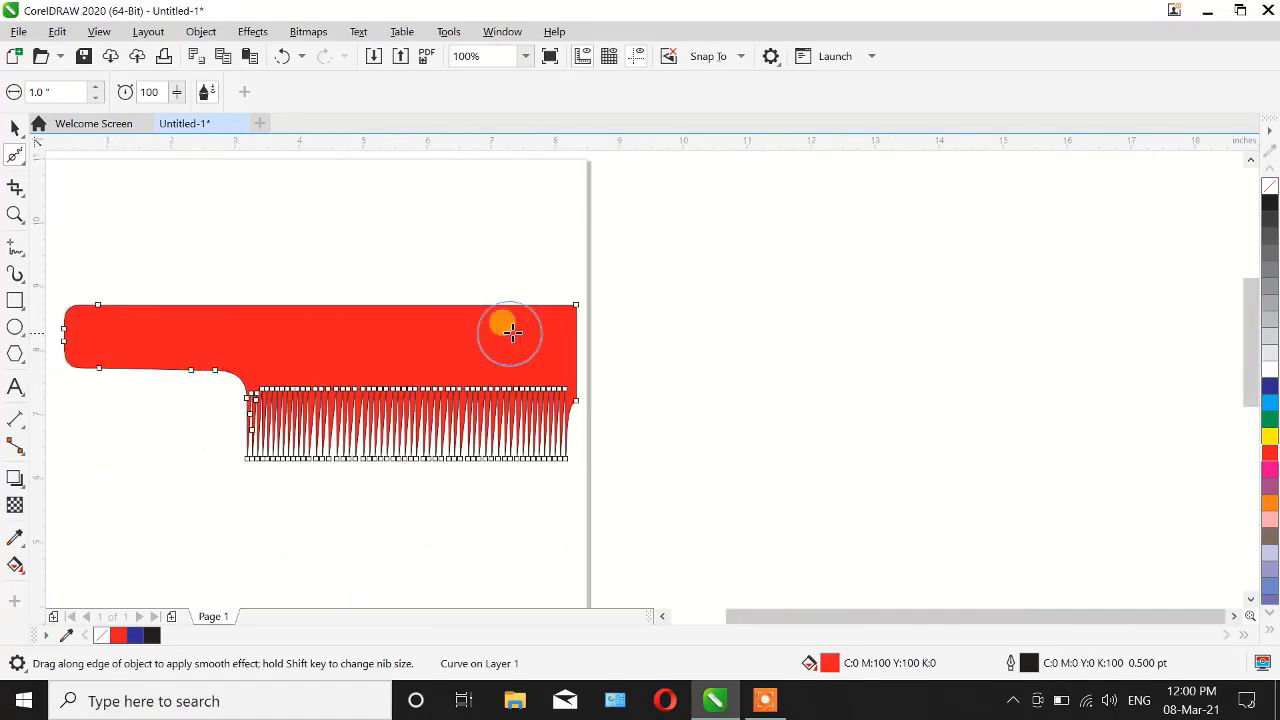
Step: Smooth the comb's upper-right corner and the lower-right corner beside the last tooth
scroll(567, 310, "up", 2)
scroll(575, 305, "up", 2)
left_click_drag(606, 286, 606, 286)
scroll(623, 254, "down", 2)
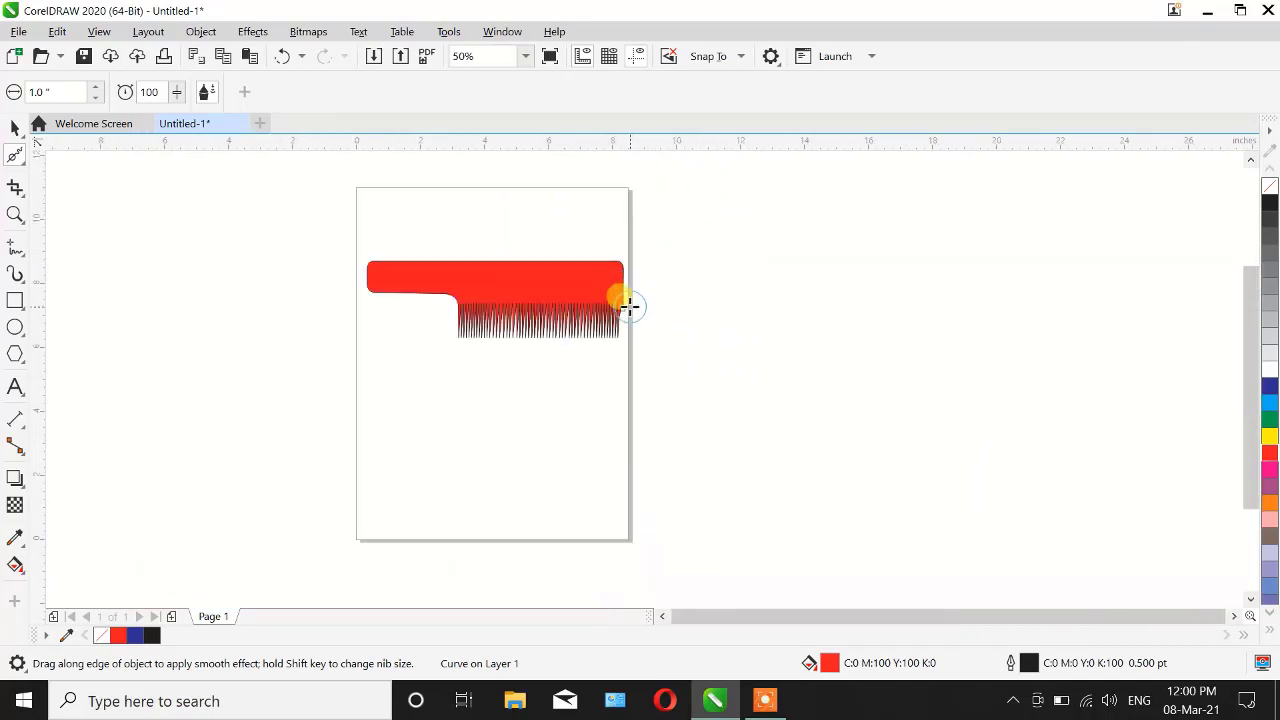
scroll(604, 305, "up", 2)
scroll(600, 303, "up", 3)
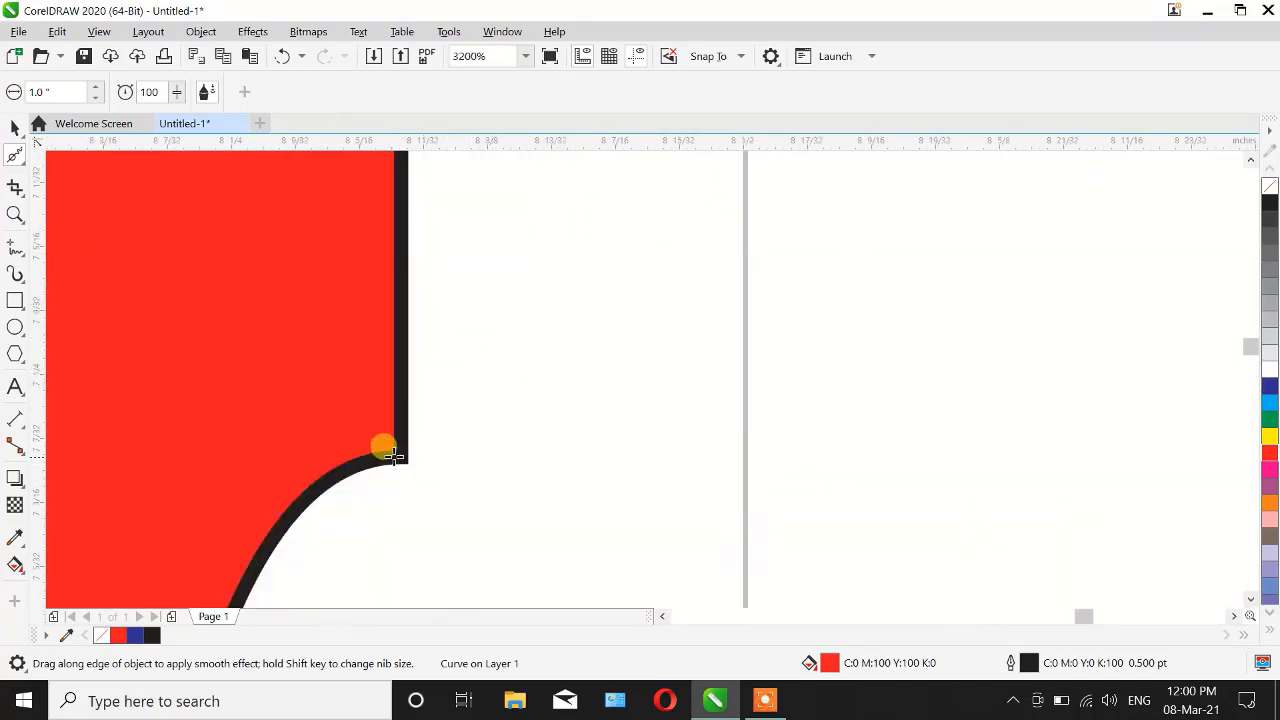
left_click_drag(397, 455, 390, 447)
scroll(608, 331, "down", 2)
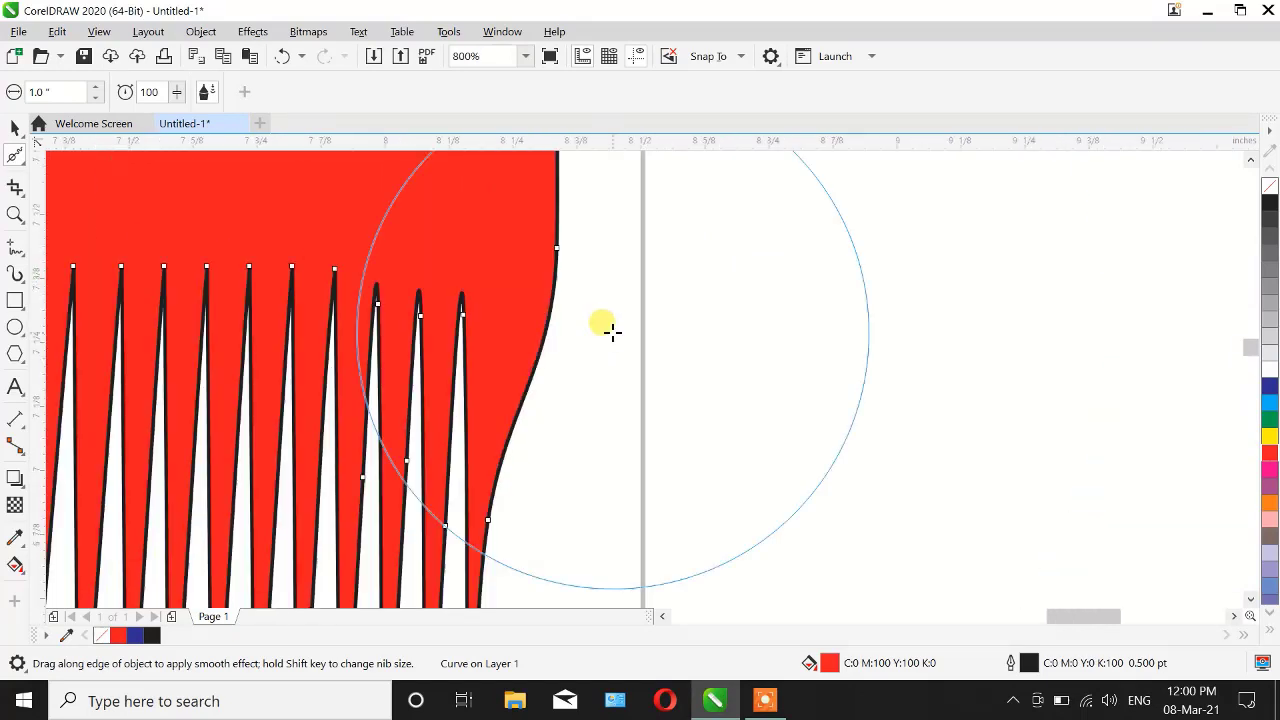
scroll(800, 326, "down", 2)
scroll(851, 334, "down", 2)
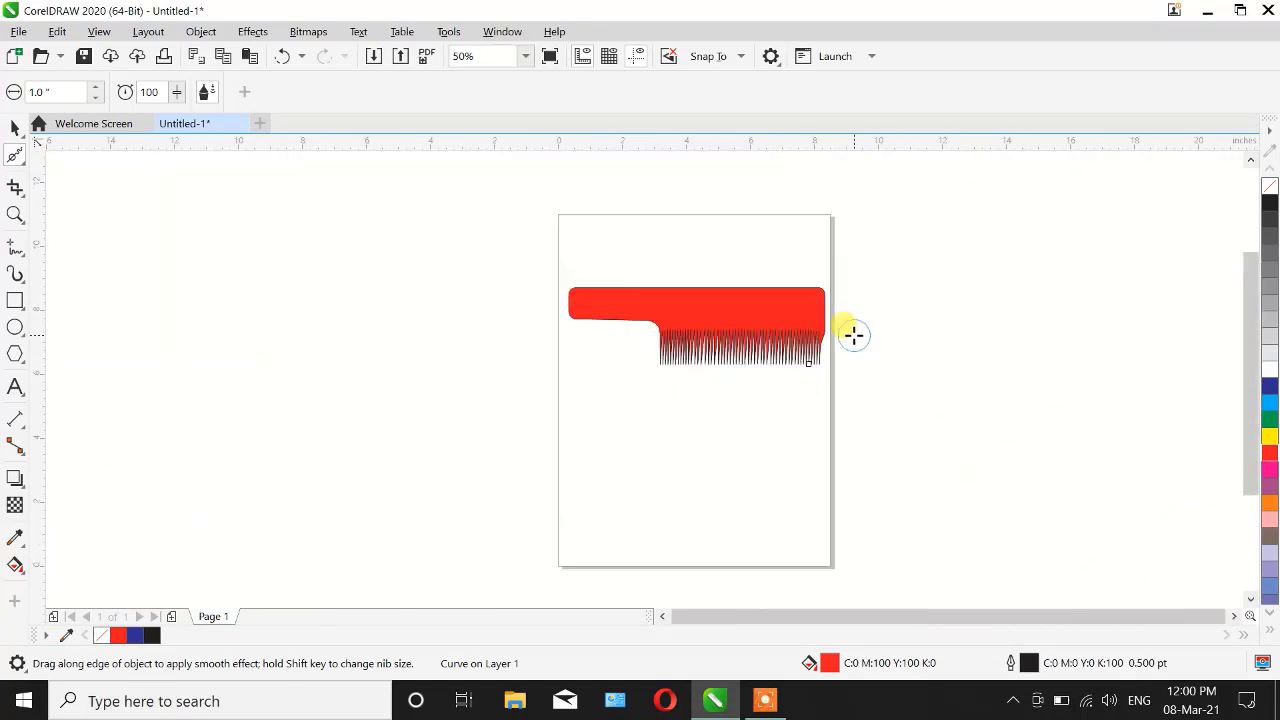
Step: Draw an ellipse about 0.33 by 0.31 inch inside the rounded left end of the comb's handle
scroll(808, 328, "up", 1)
left_click(15, 127)
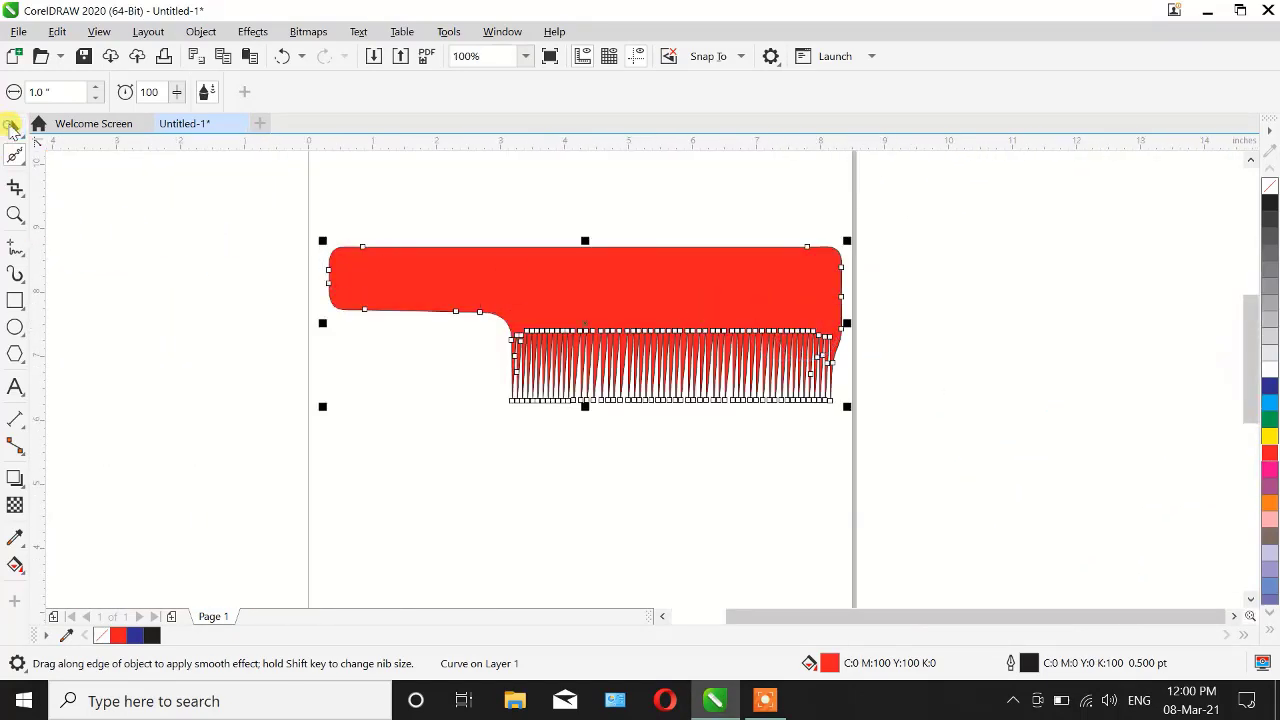
left_click(14, 327)
scroll(286, 272, "up", 2)
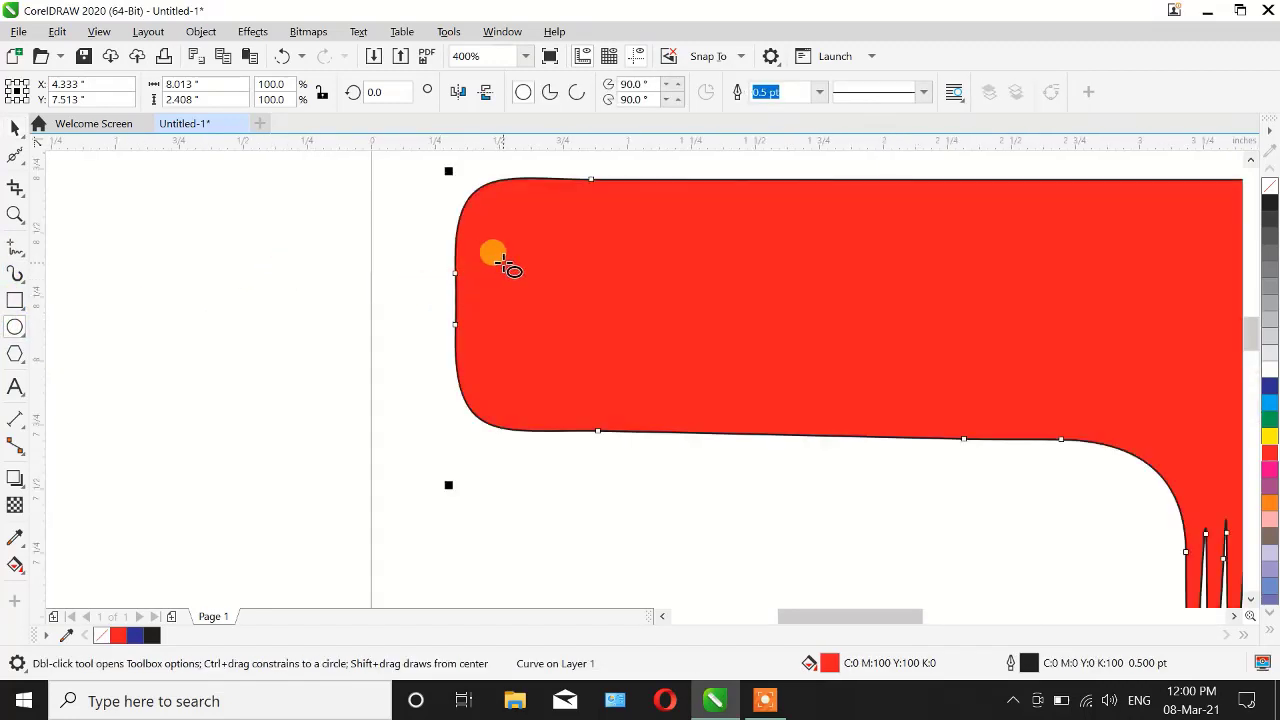
left_click_drag(530, 272, 589, 344)
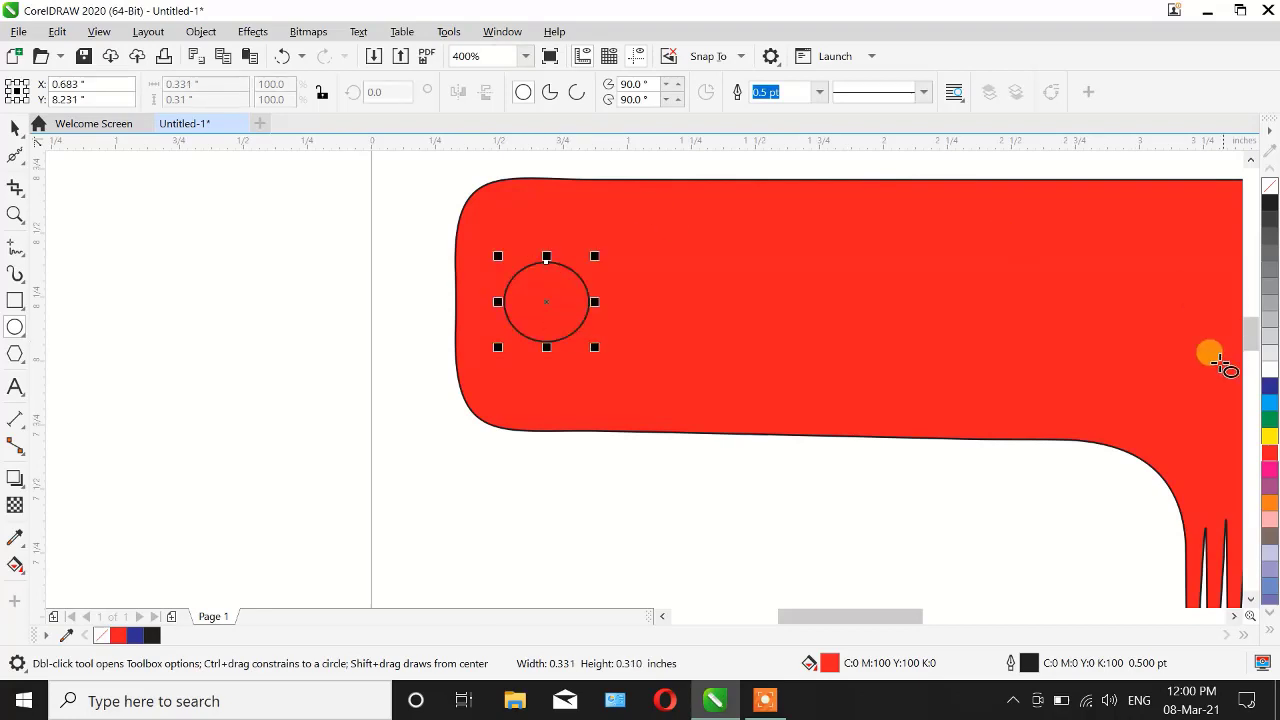
Step: Fill the ellipse in the comb's handle with white
left_click(1270, 370)
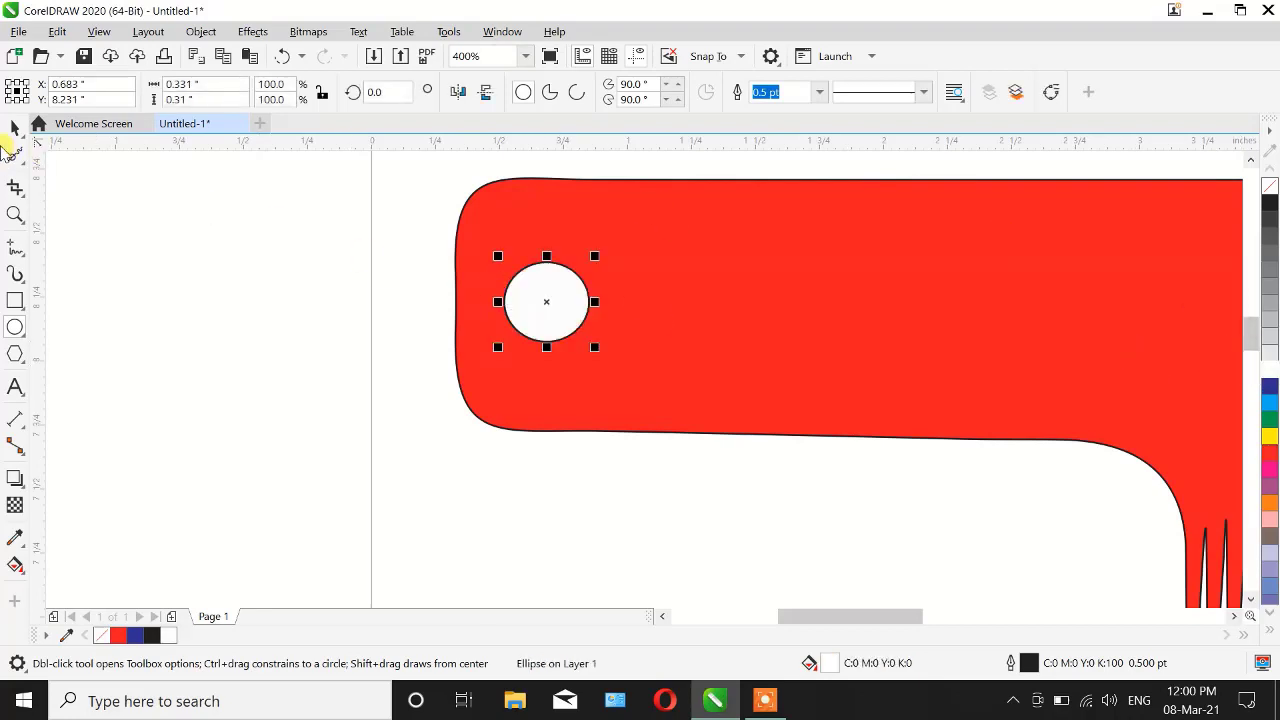
left_click(13, 130)
scroll(318, 242, "down", 2)
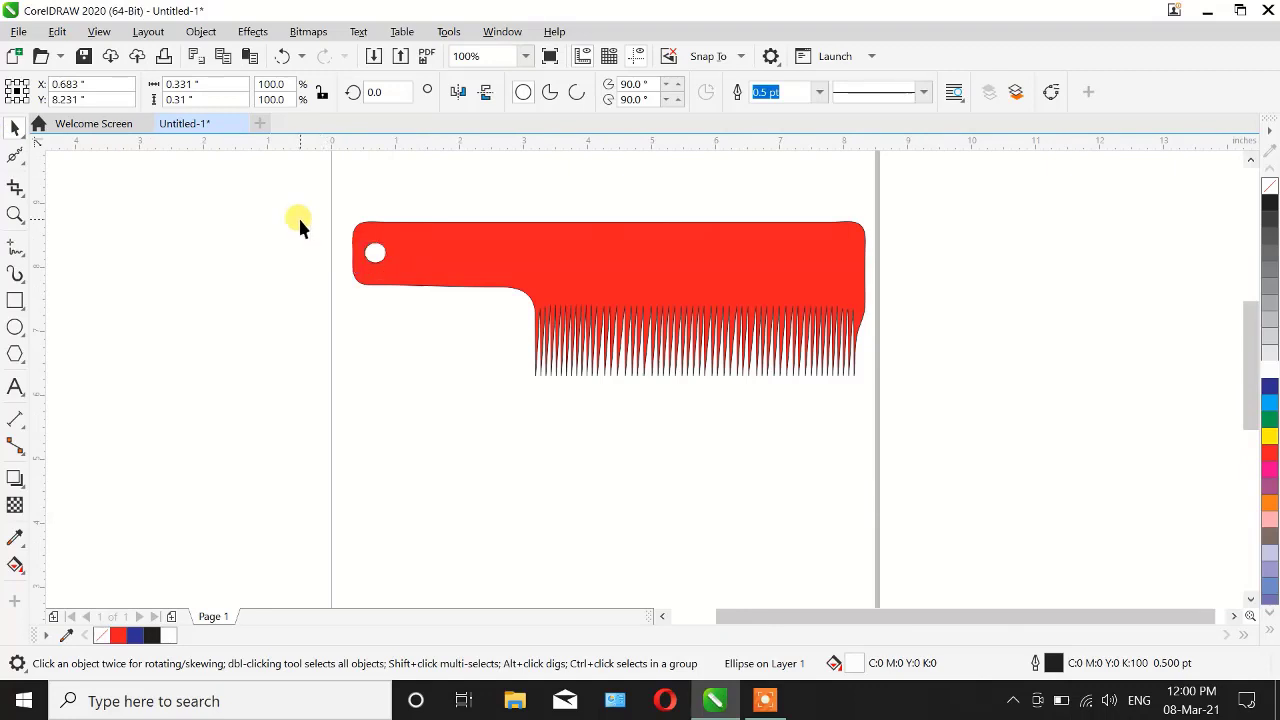
Step: Select the comb and the white ellipse together and set their outline width to None
left_click(294, 214)
left_click_drag(958, 447, 962, 447)
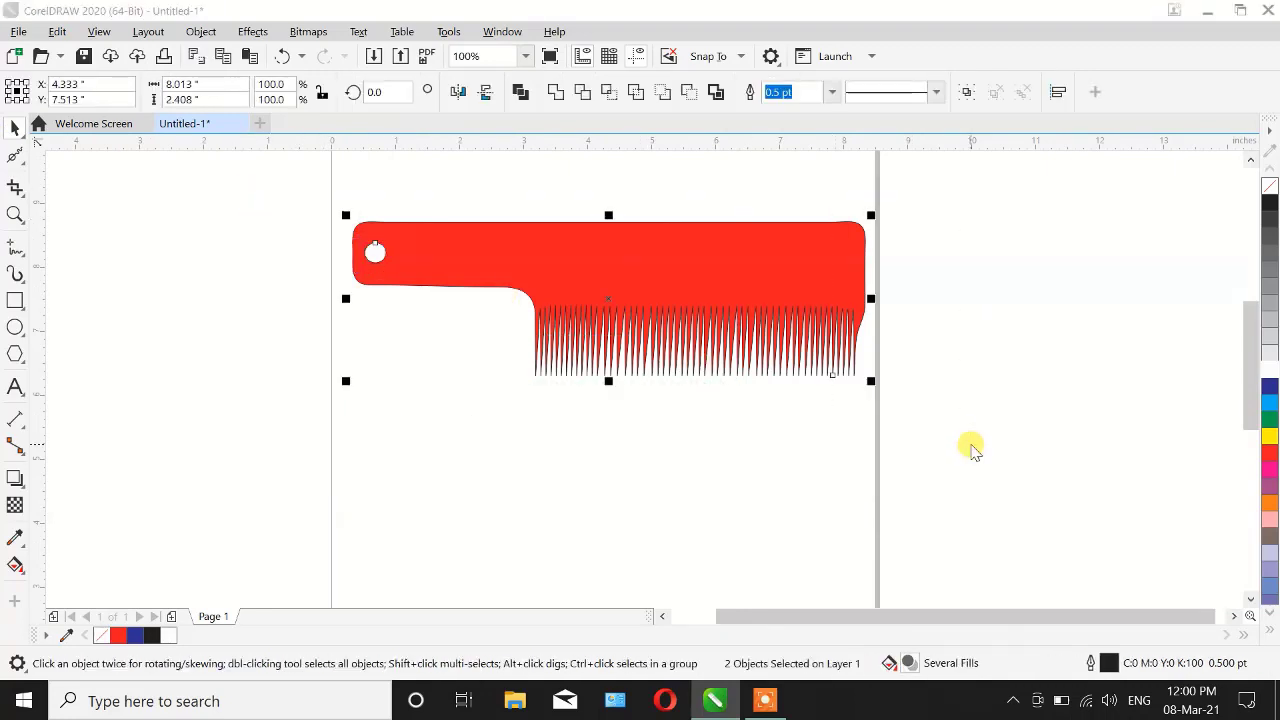
key("F12")
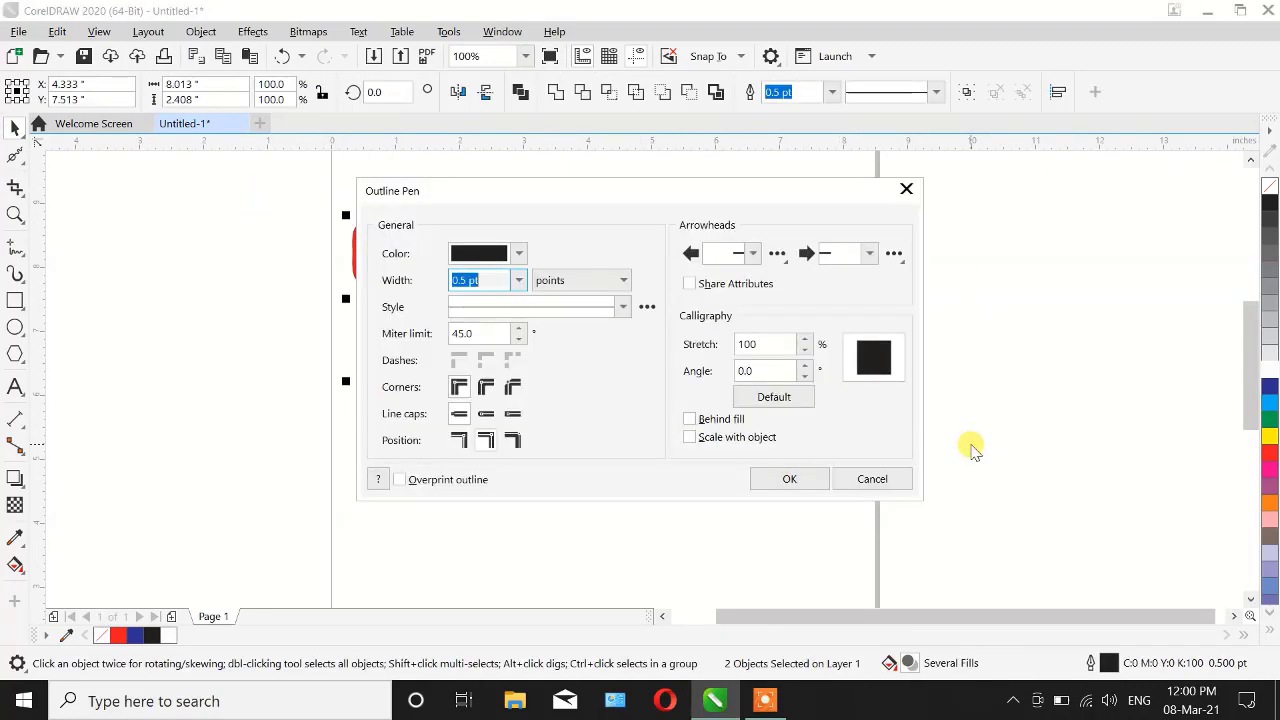
left_click(519, 283)
left_click(478, 301)
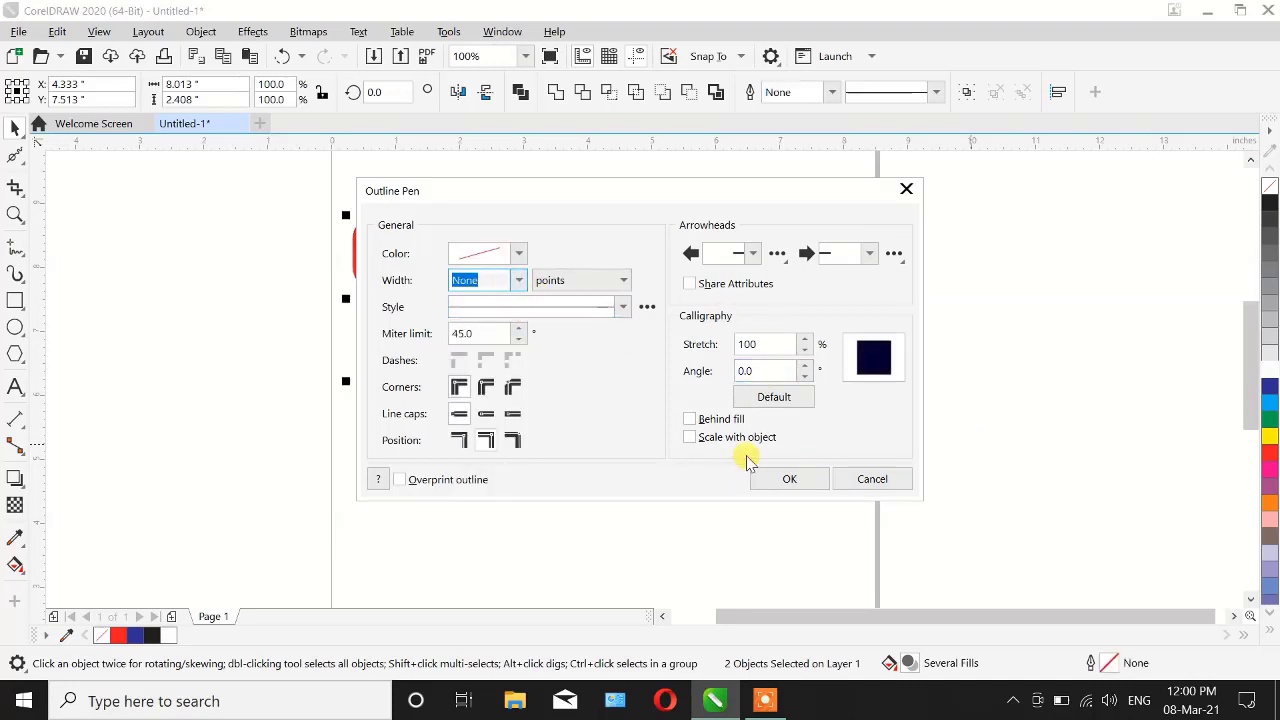
left_click(775, 481)
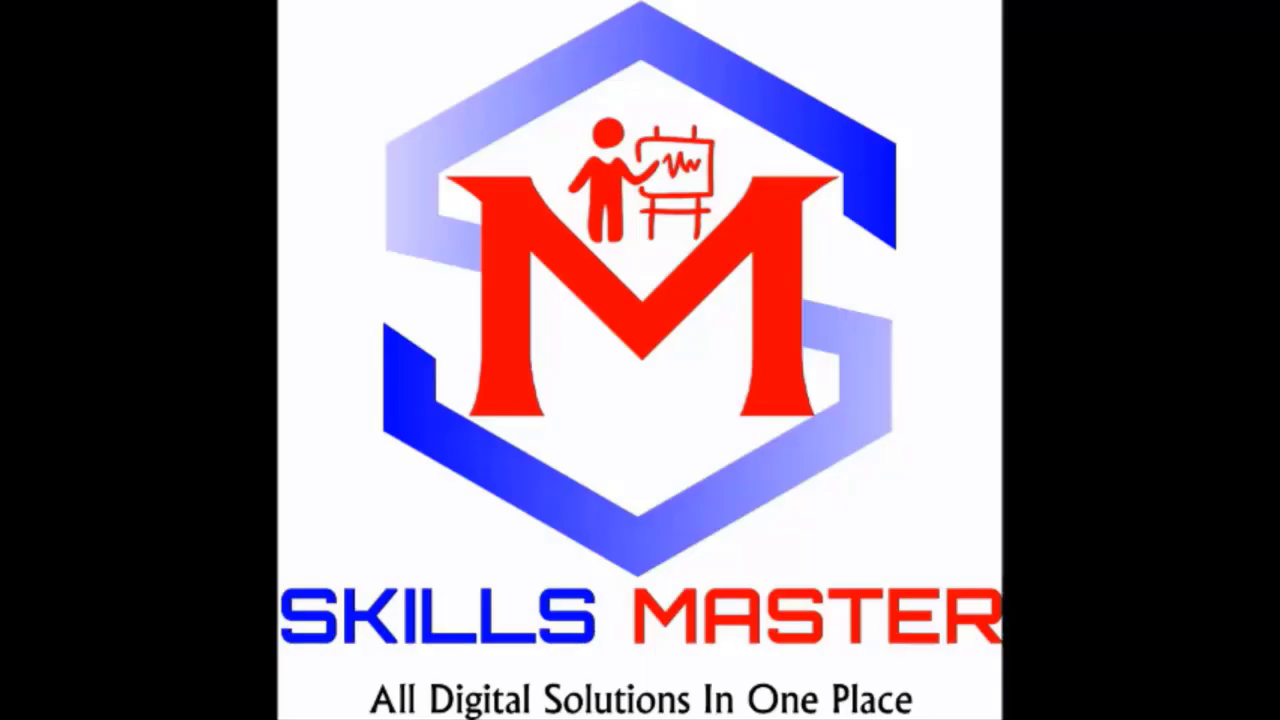